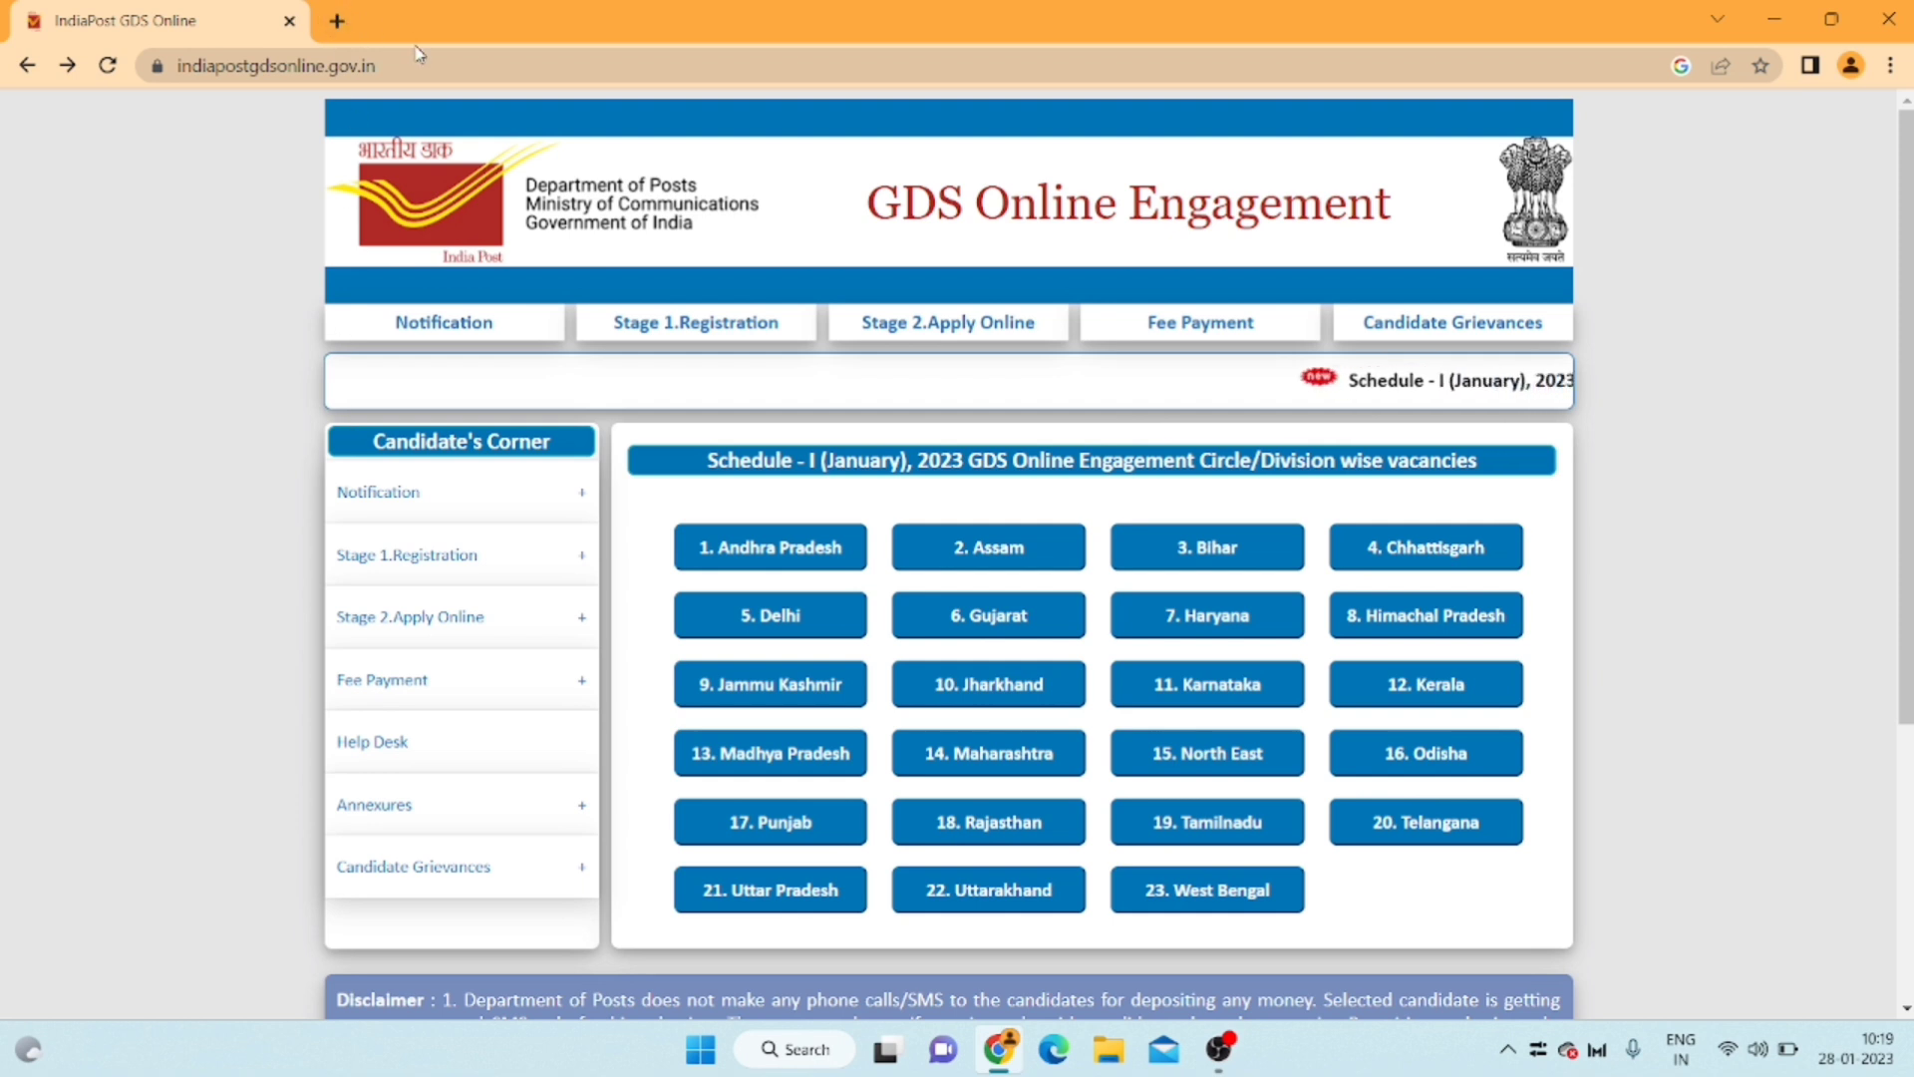
# Step: Show the Stage 1.Registration dropdown menu on the GDS Online Engagement home page
pyautogui.click(423, 73)
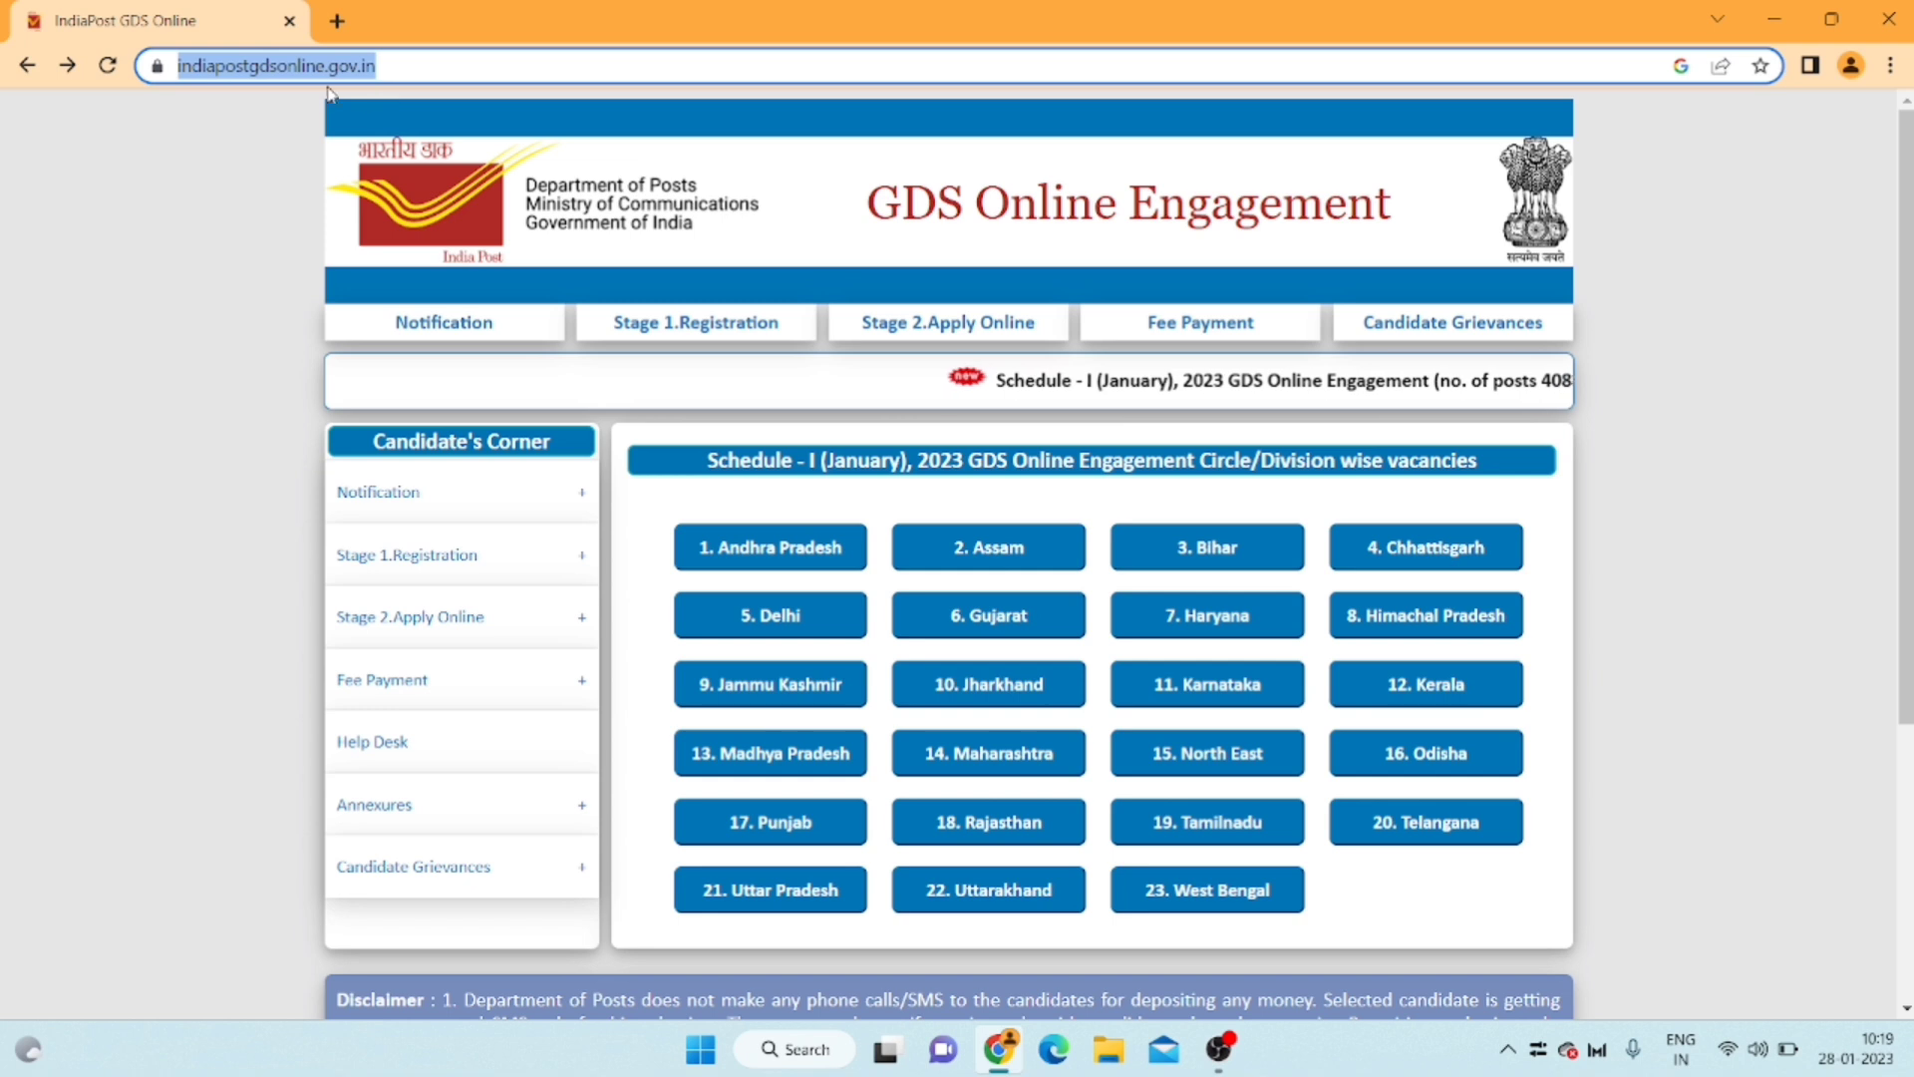
pyautogui.click(287, 219)
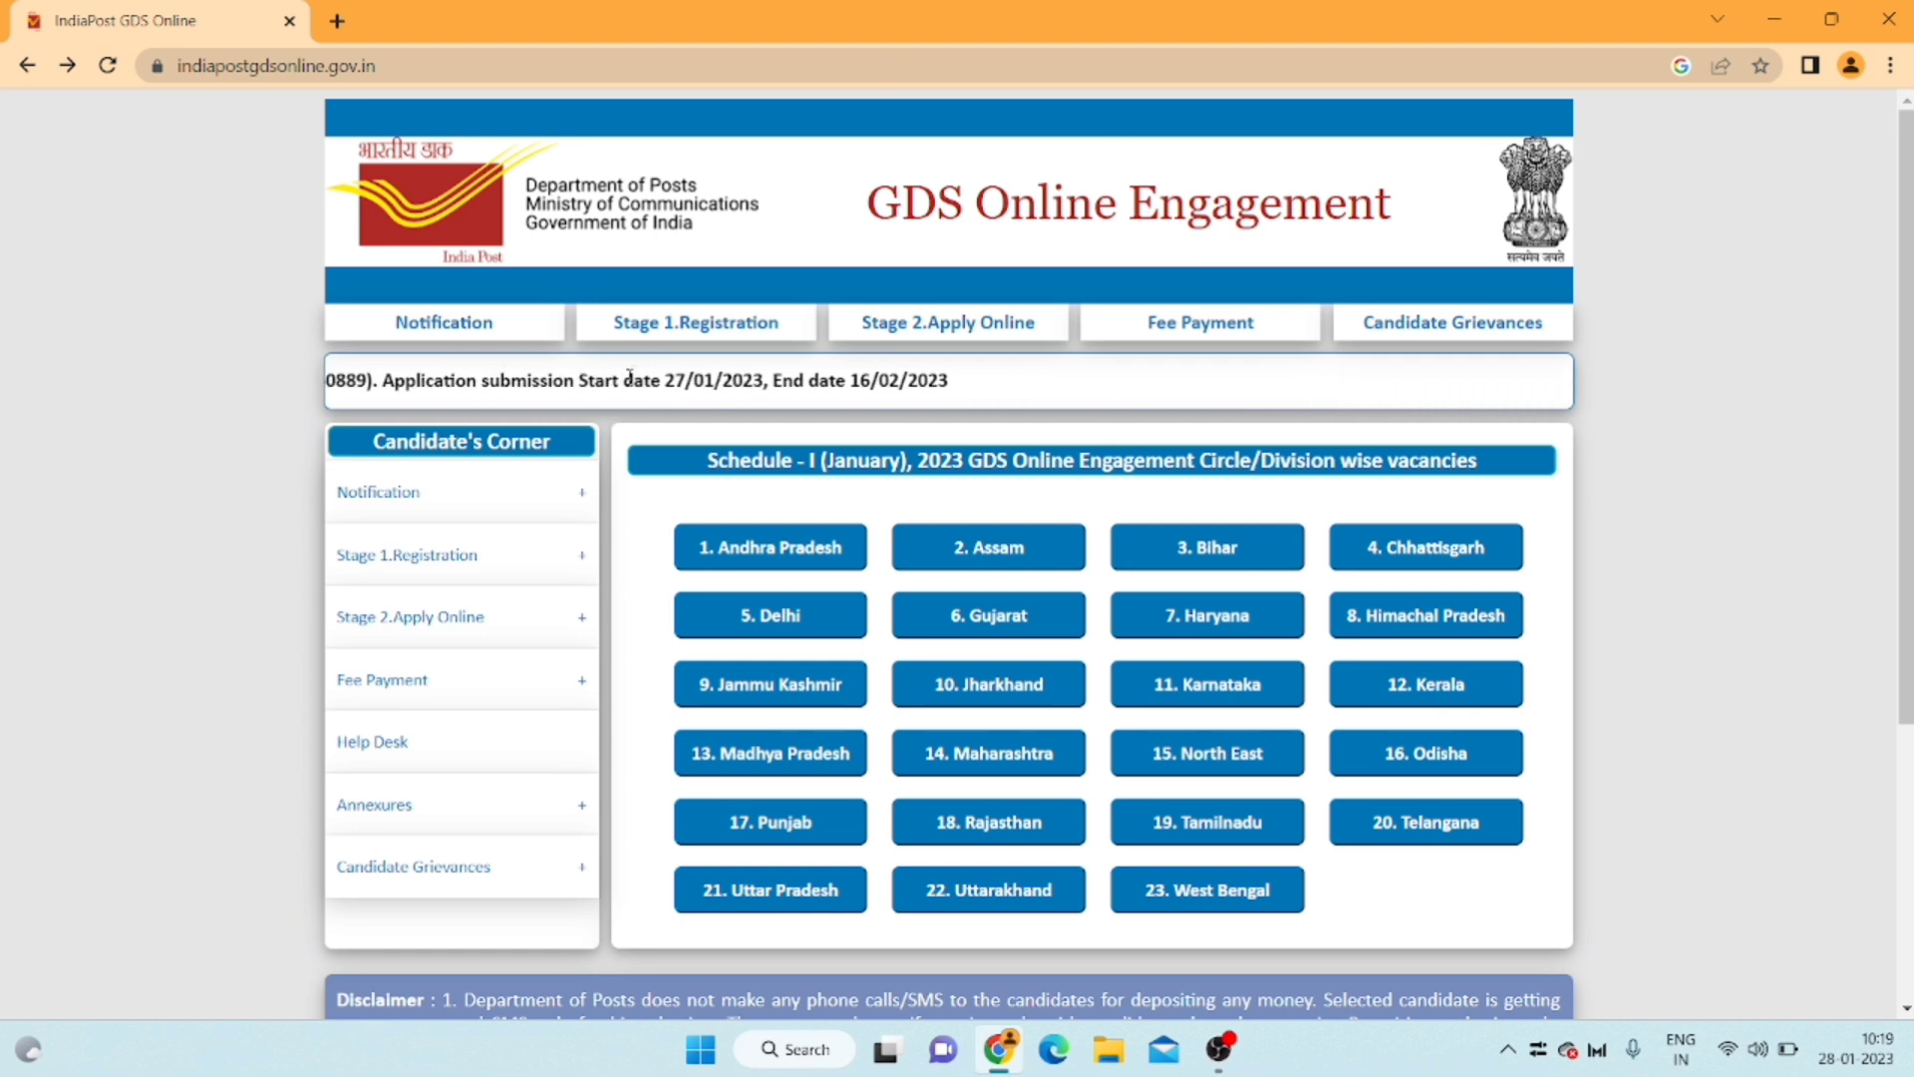
pyautogui.moveTo(696, 322)
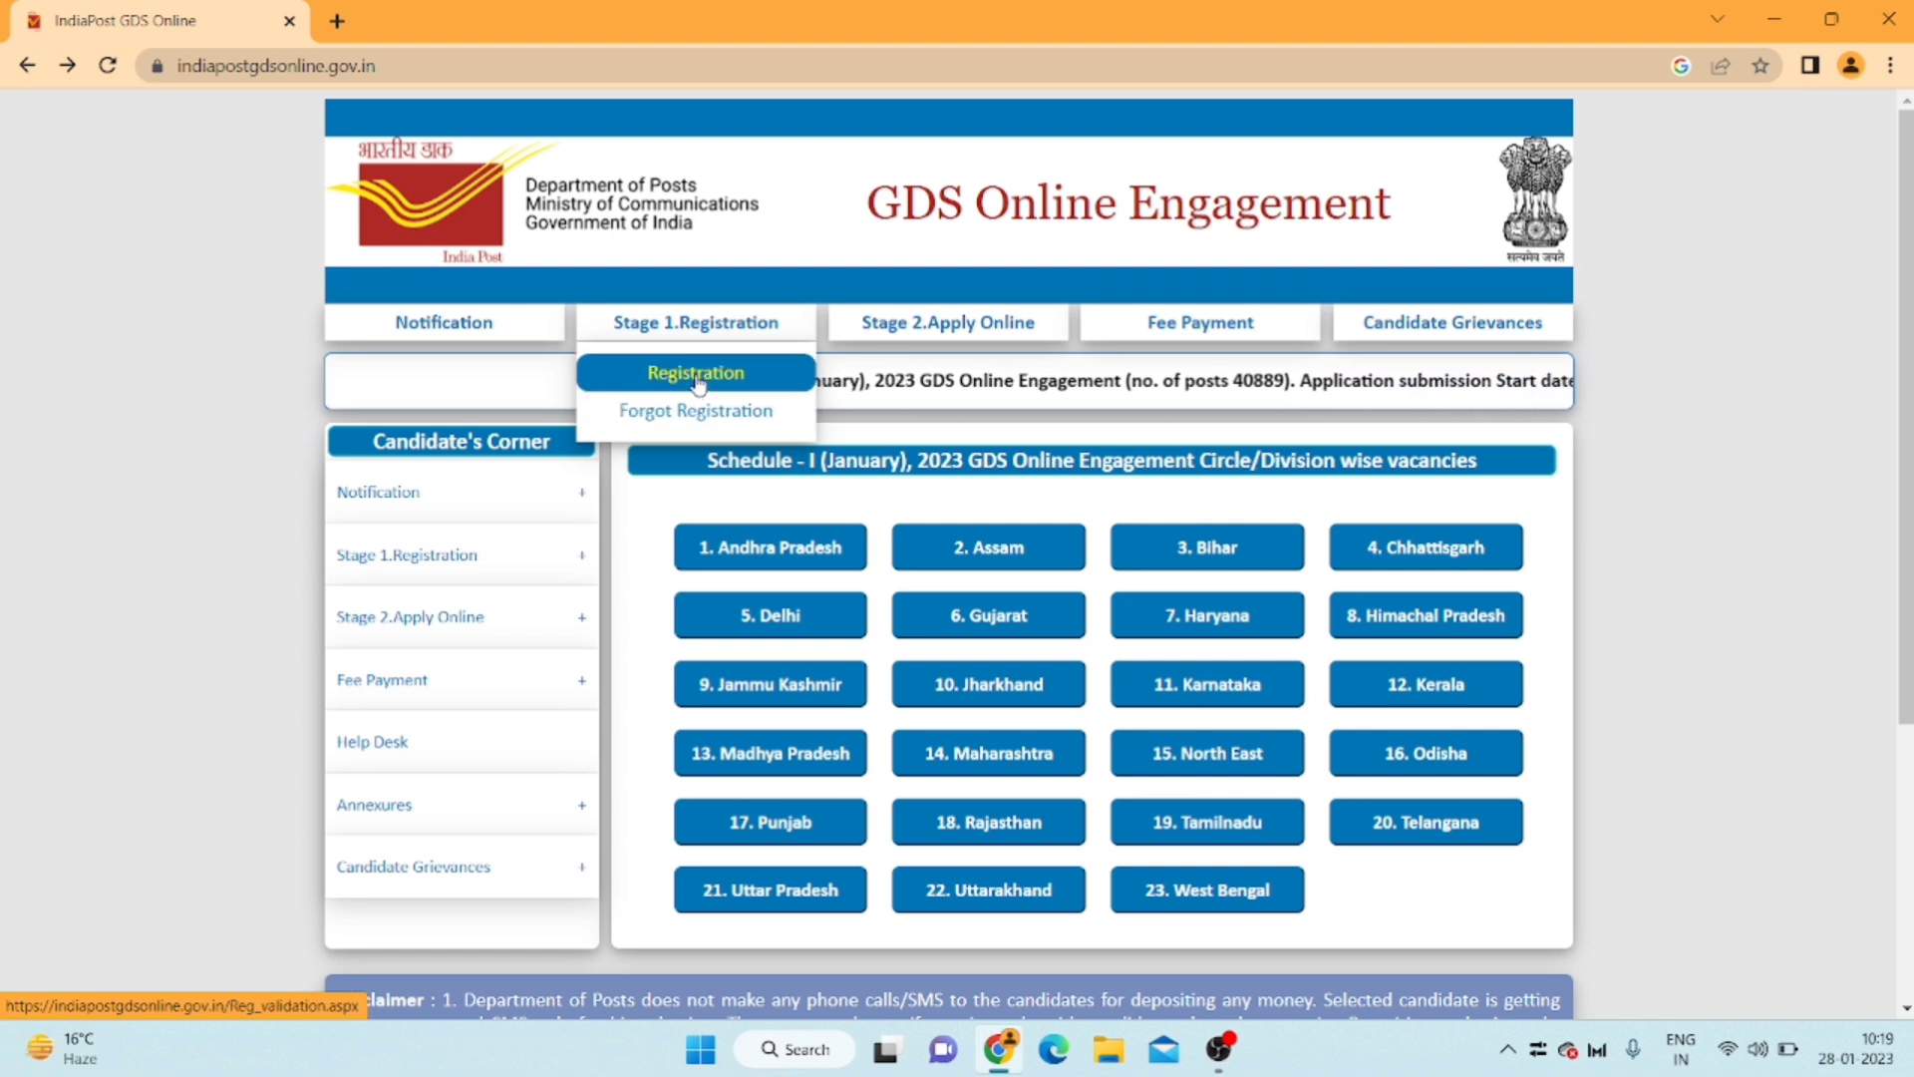
# Step: Open the new-candidate Registration form and move through the mobile, email and name fields
pyautogui.click(699, 384)
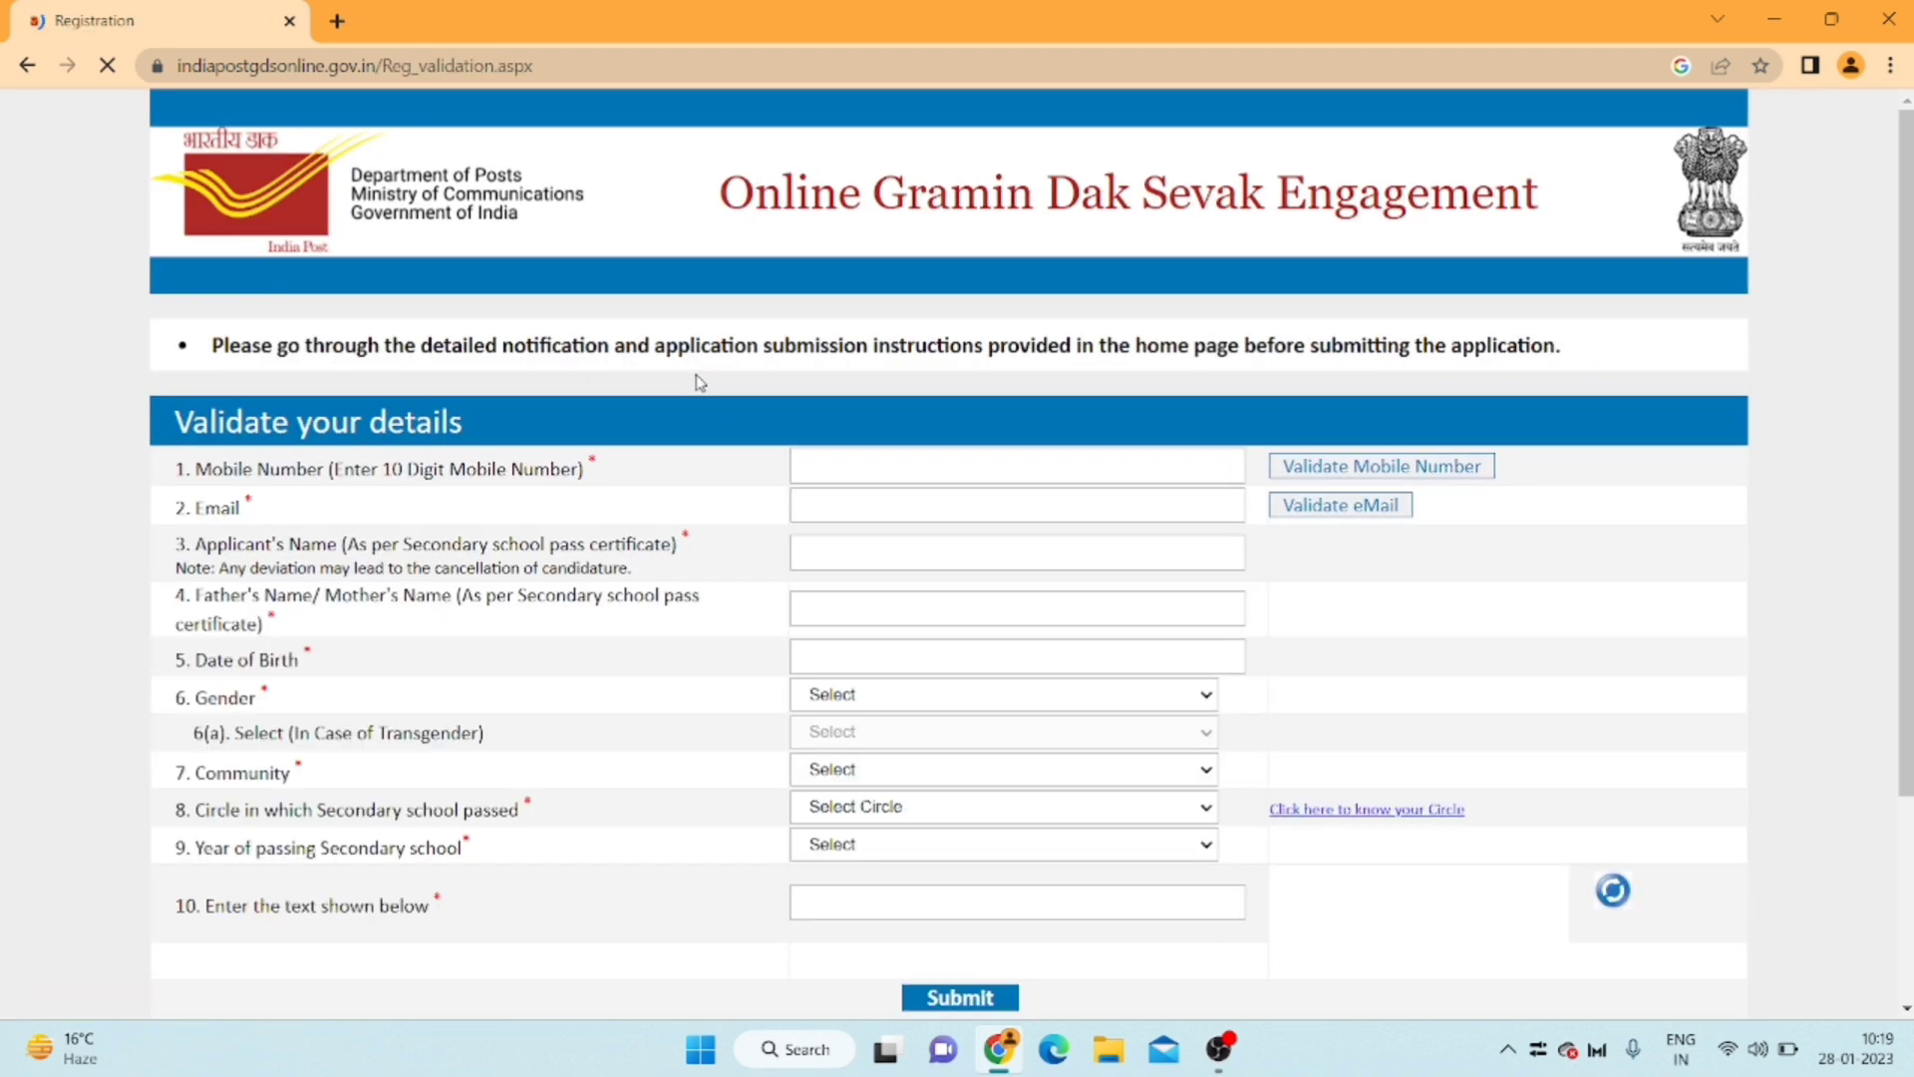
pyautogui.click(891, 467)
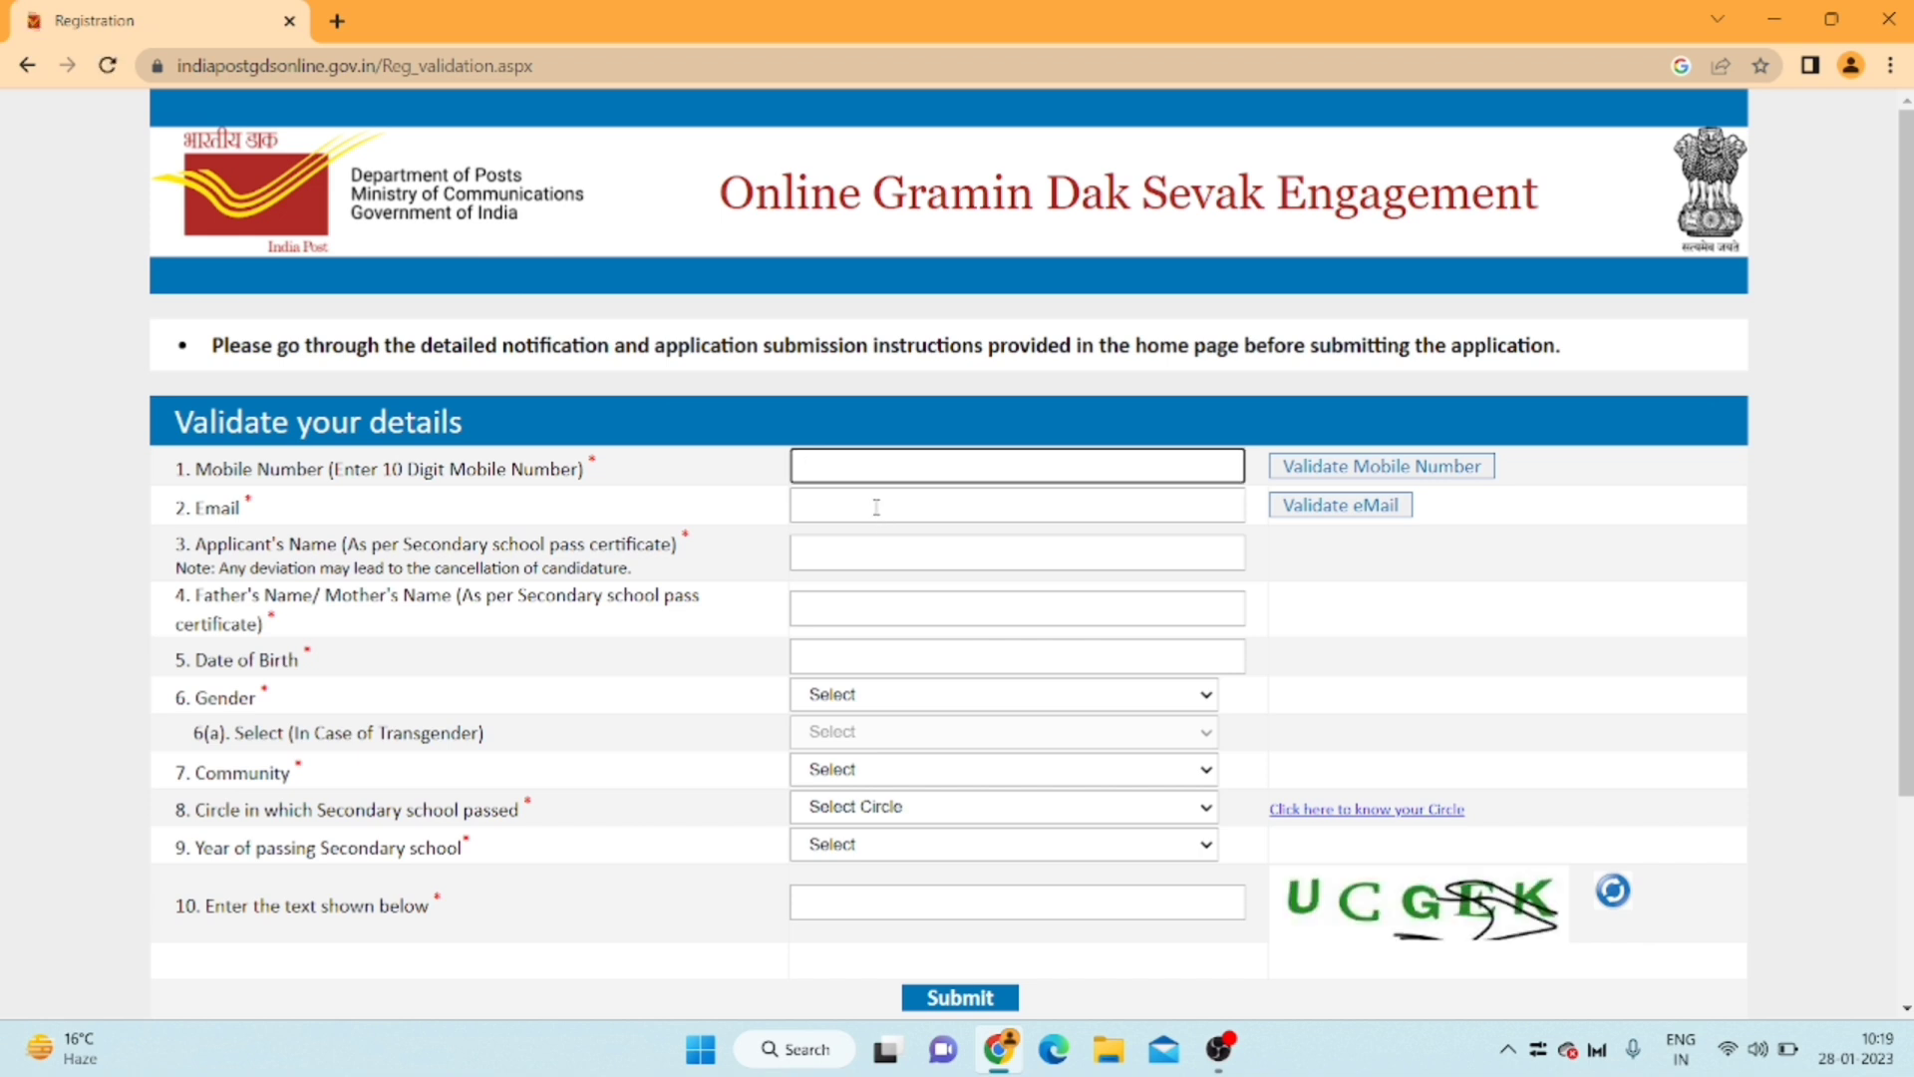
pyautogui.click(910, 518)
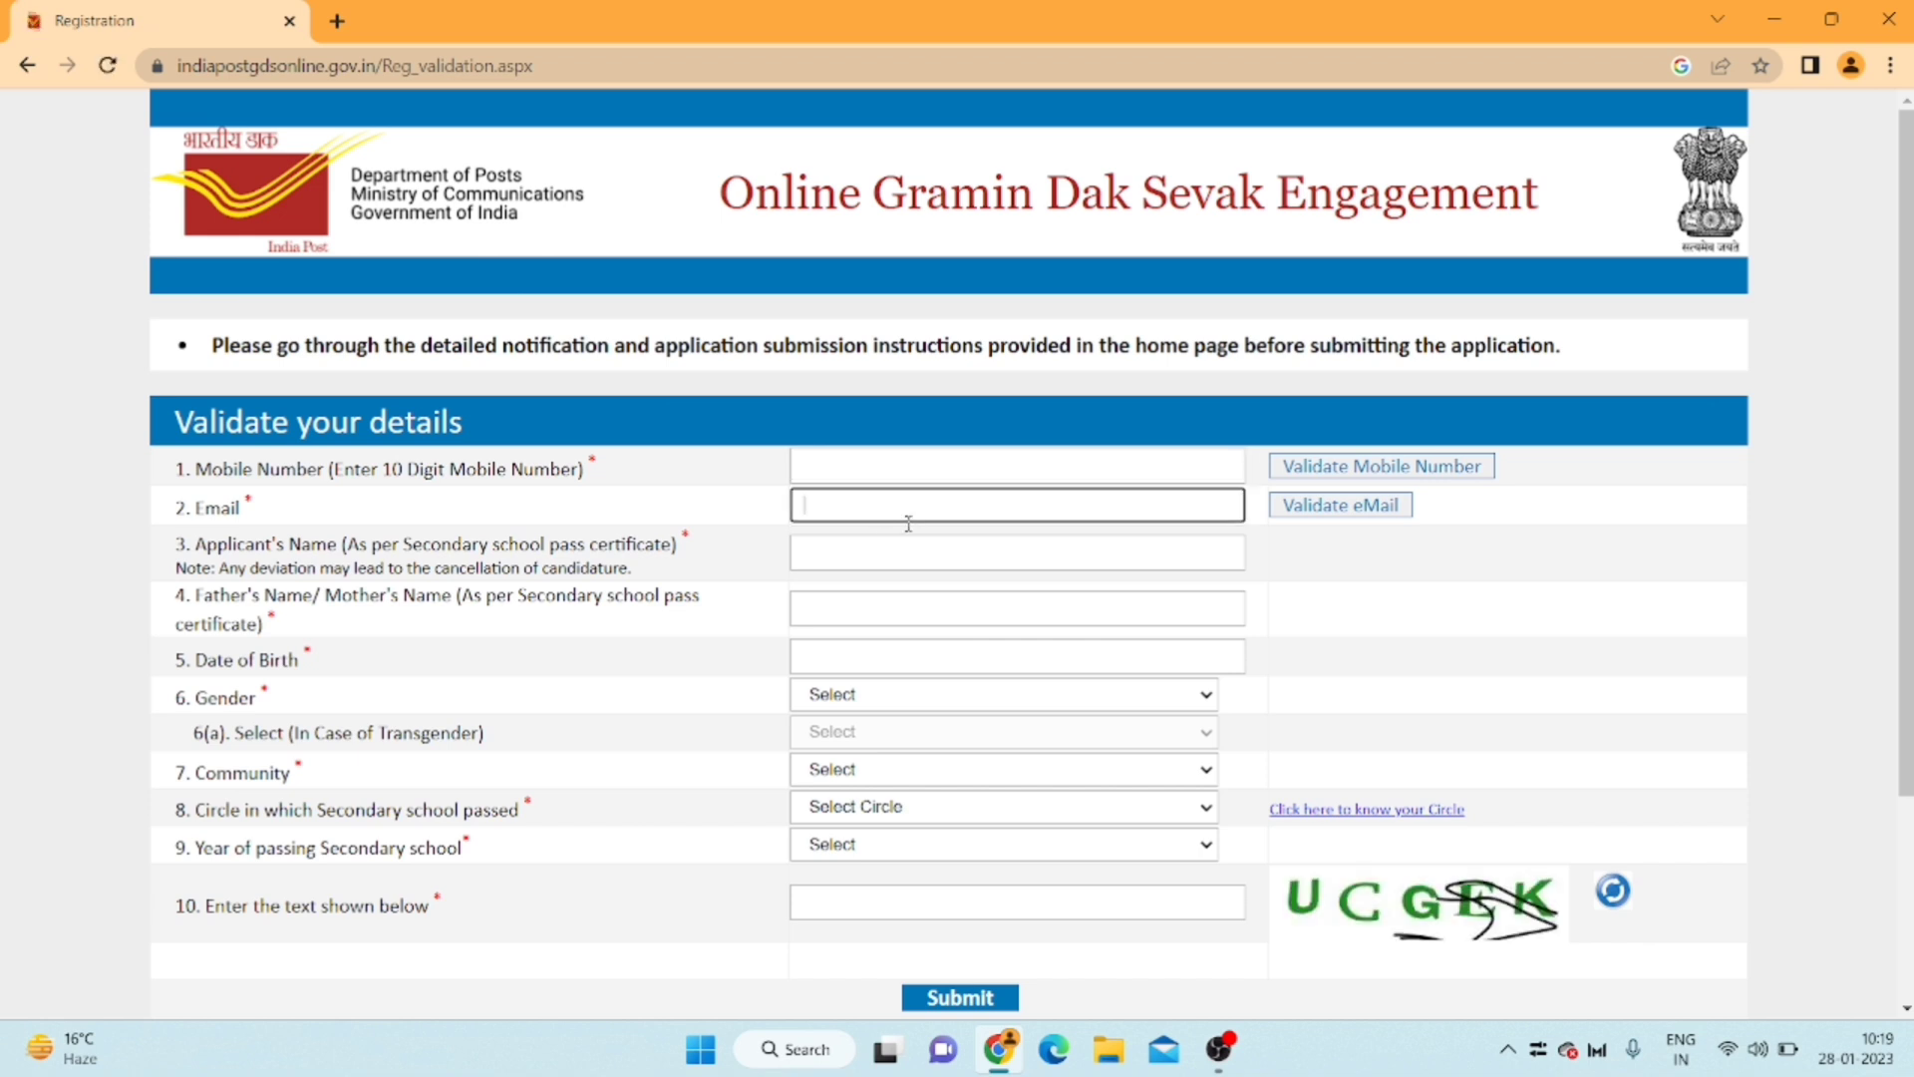
pyautogui.click(912, 552)
pyautogui.click(872, 618)
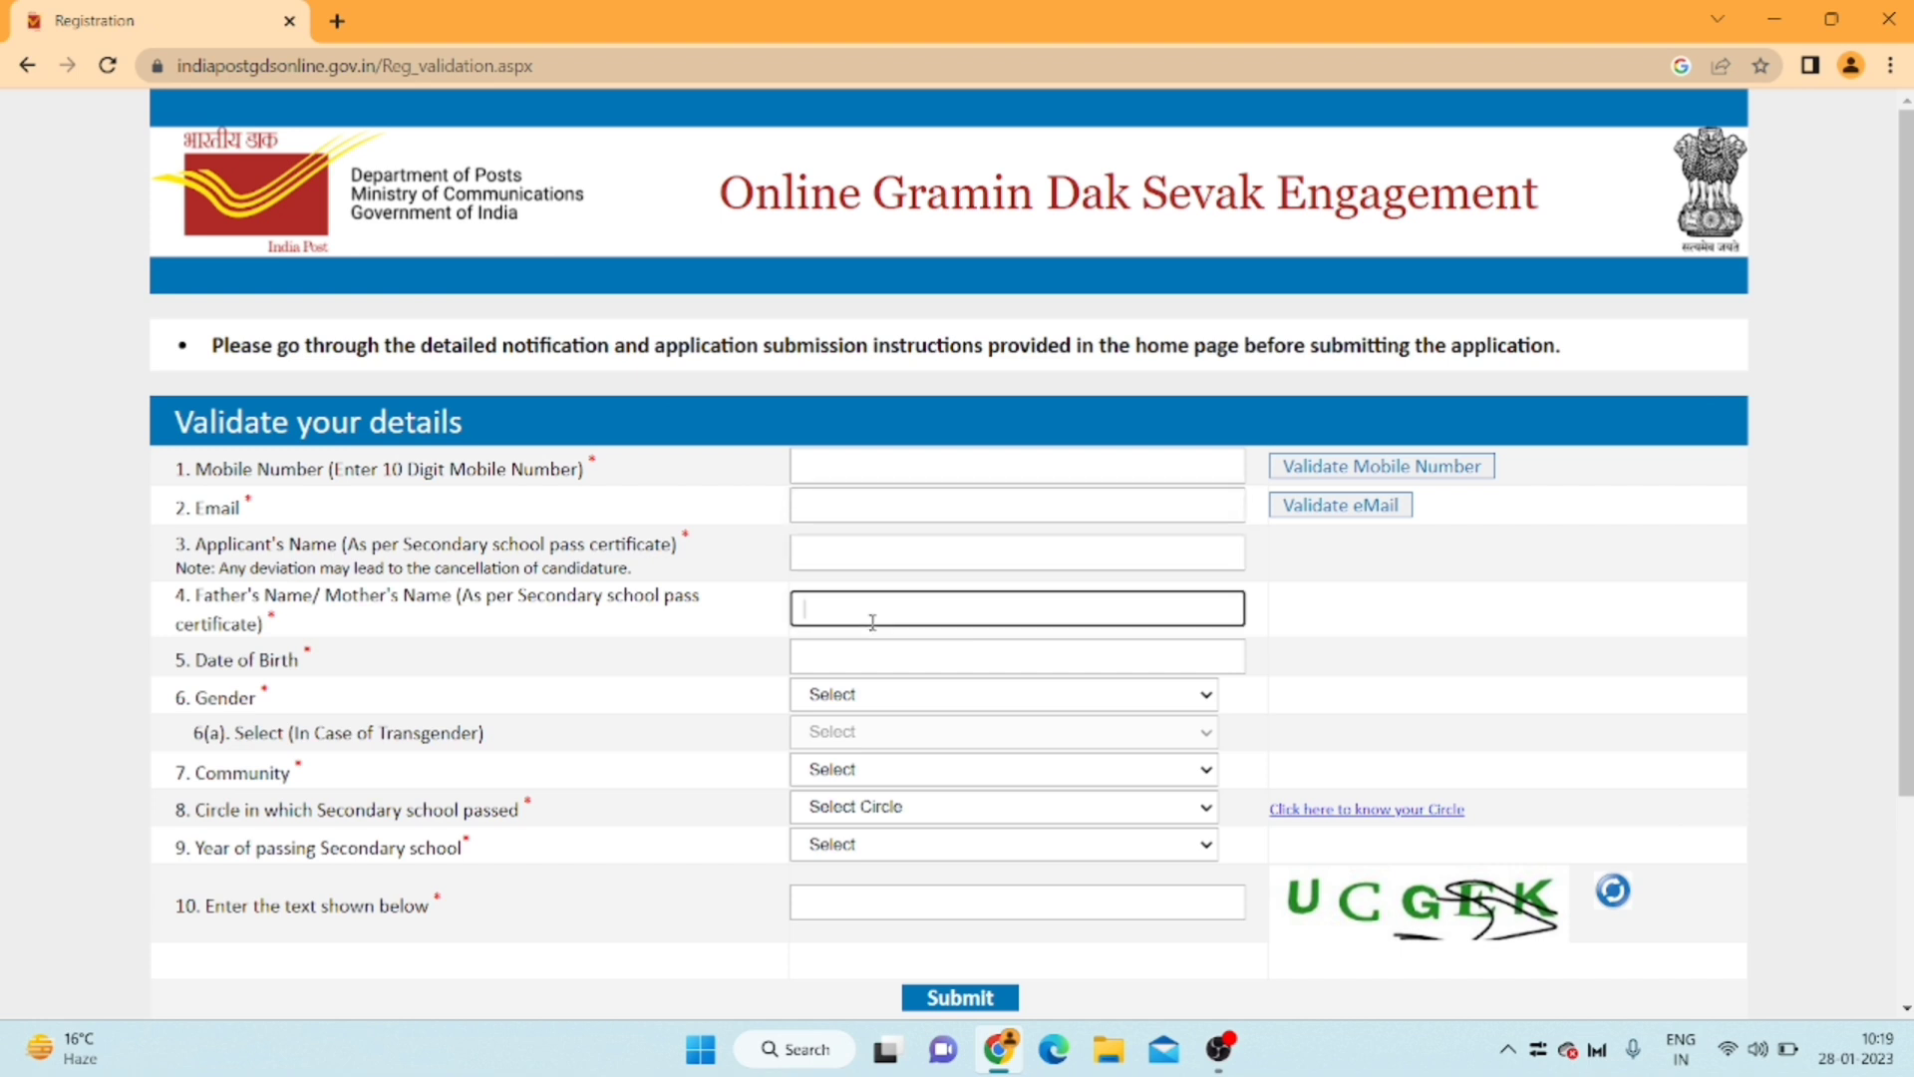
# Step: Check the date of birth calendar and gender choices, leaving both unchanged
pyautogui.click(849, 671)
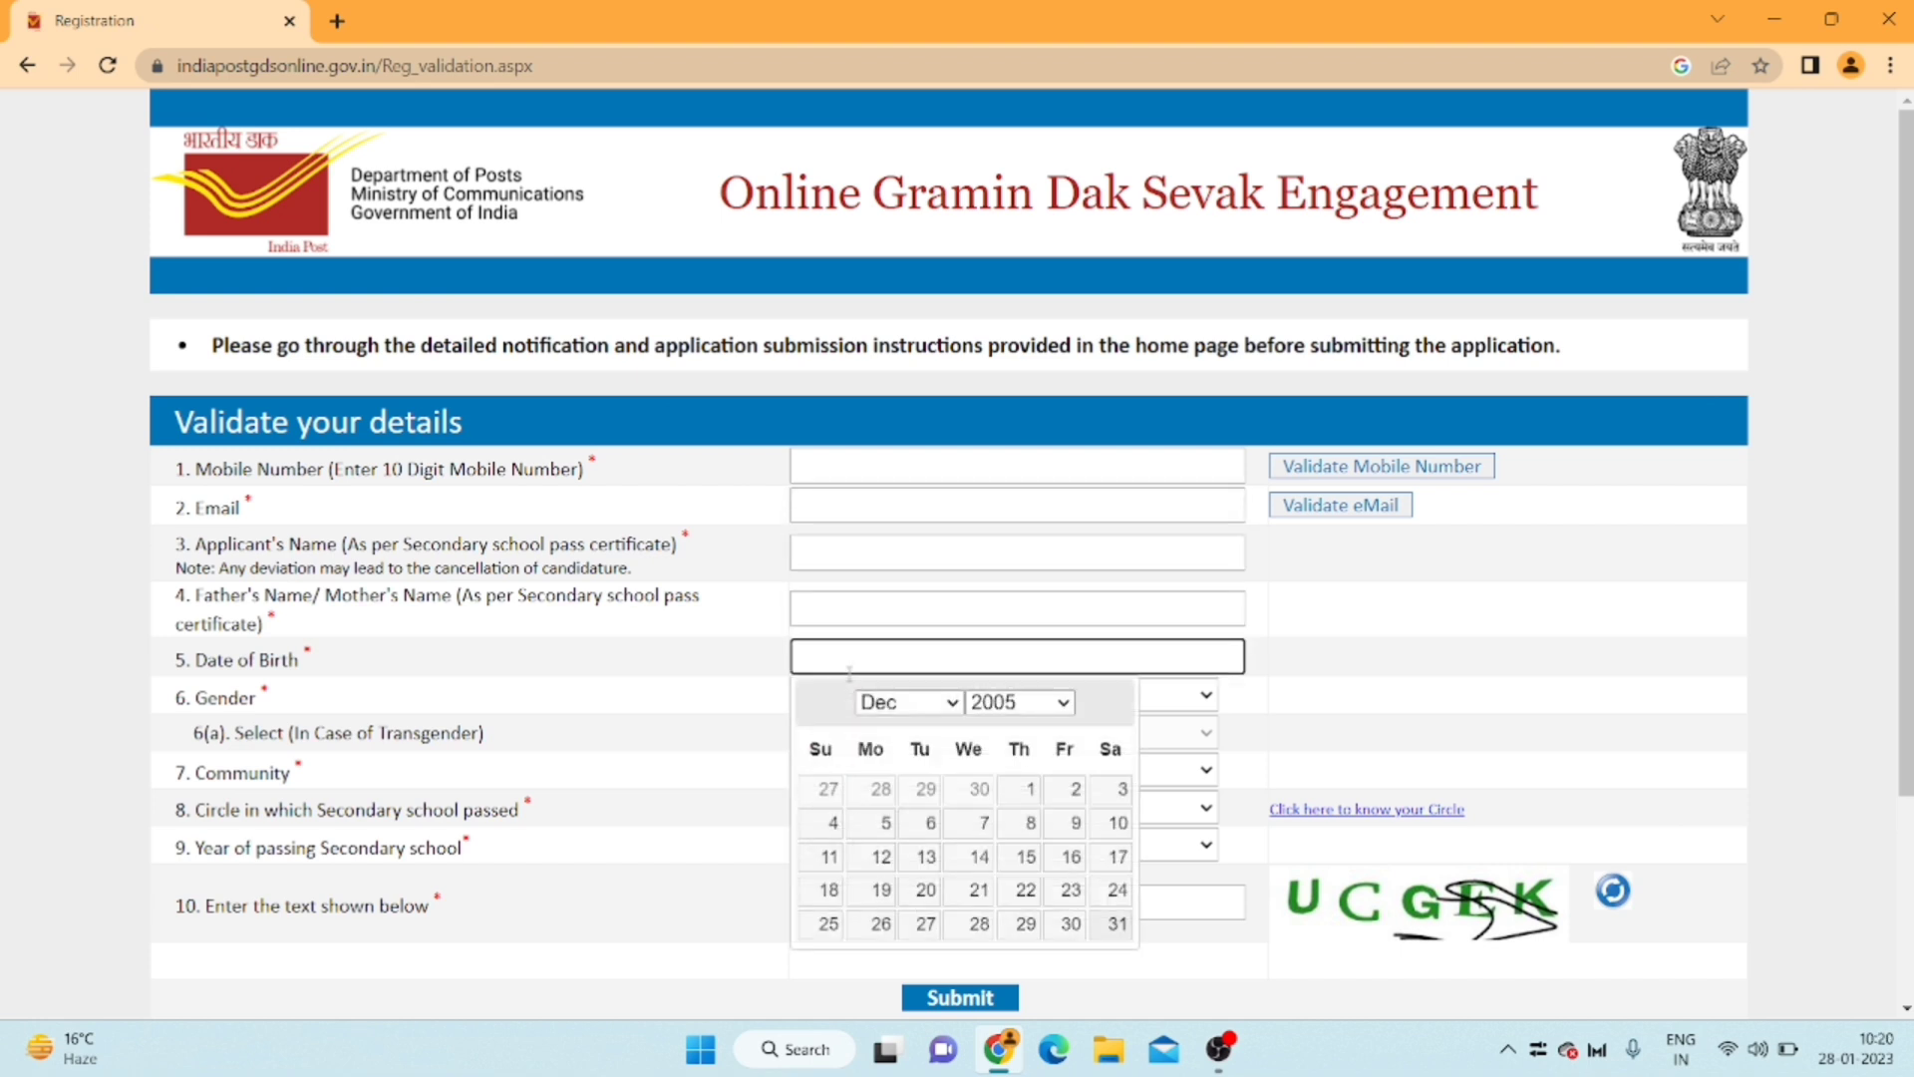
pyautogui.click(698, 775)
pyautogui.click(843, 703)
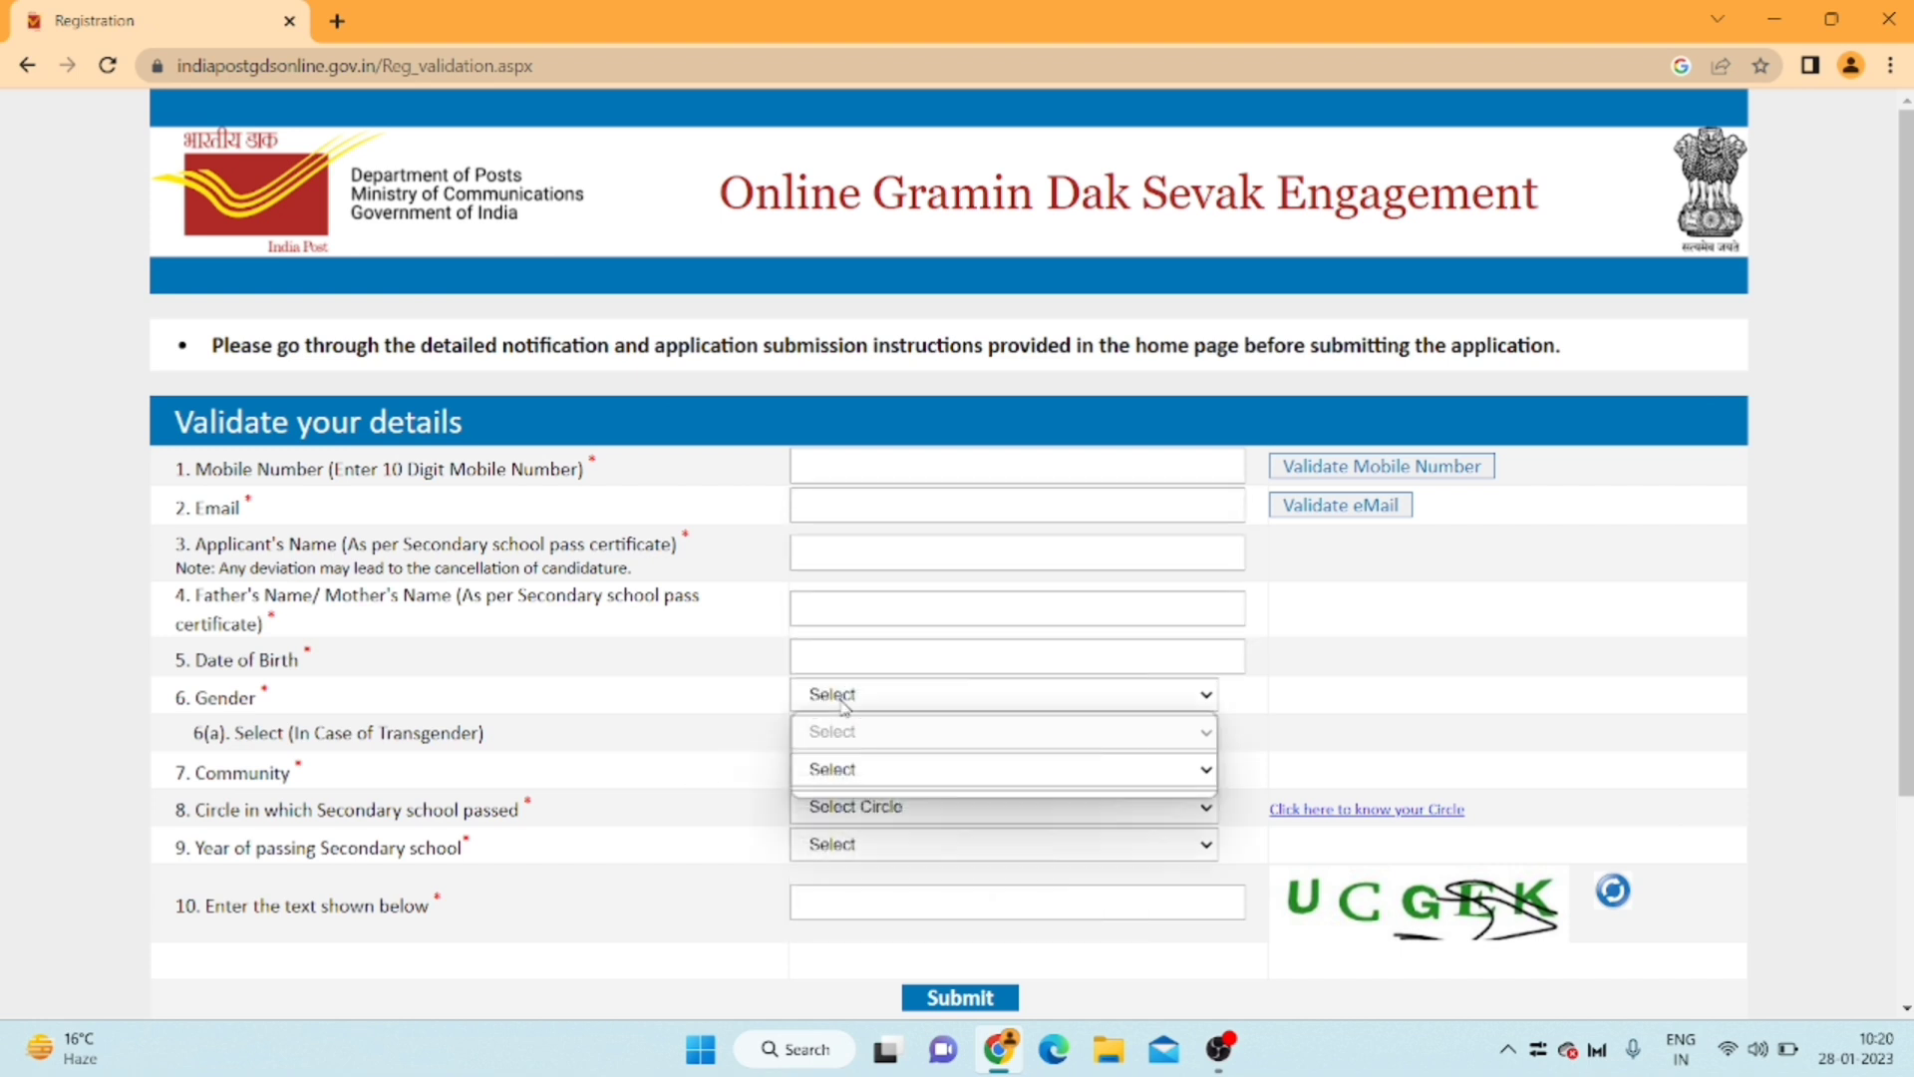
pyautogui.click(709, 769)
pyautogui.tripleClick(709, 768)
pyautogui.moveTo(822, 756); pyautogui.dragTo(739, 791)
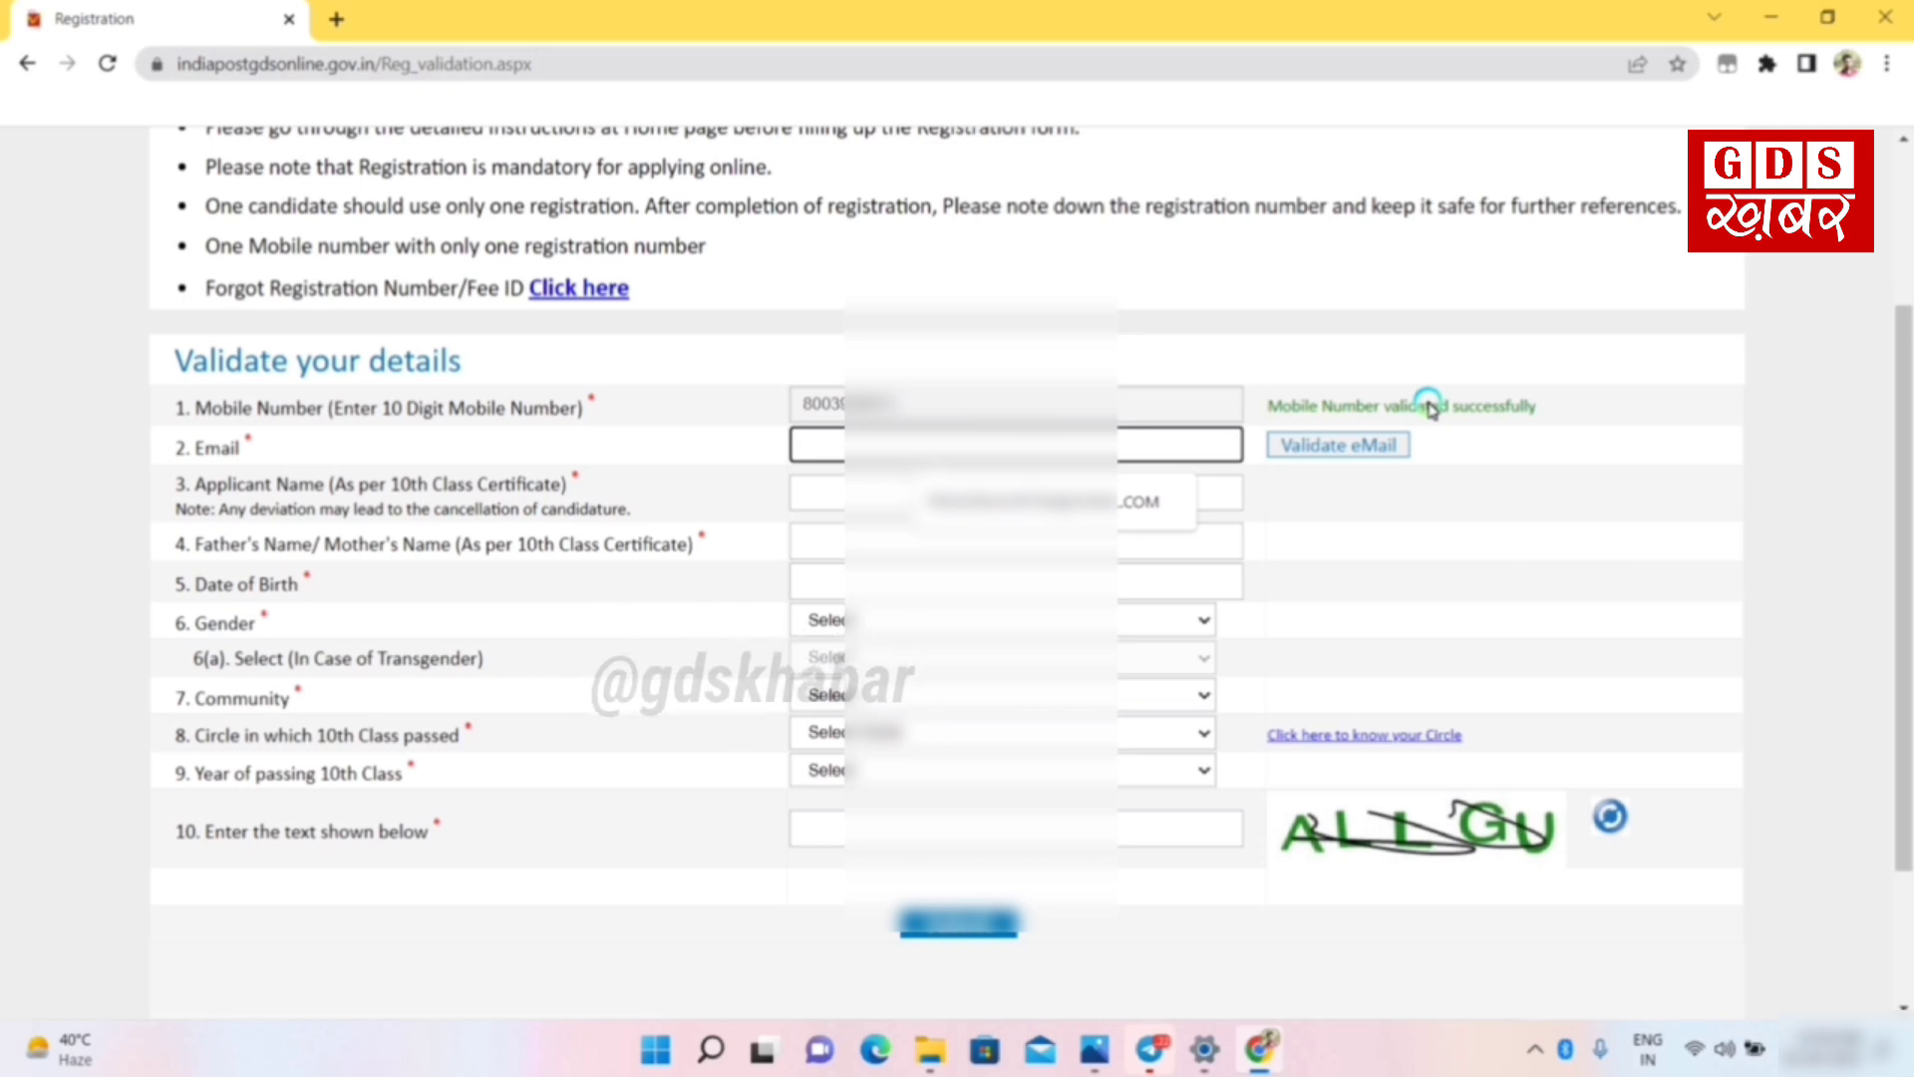
# Step: Enter the applicant's name and remaining validation details, then submit stage 1
pyautogui.write('rahu')
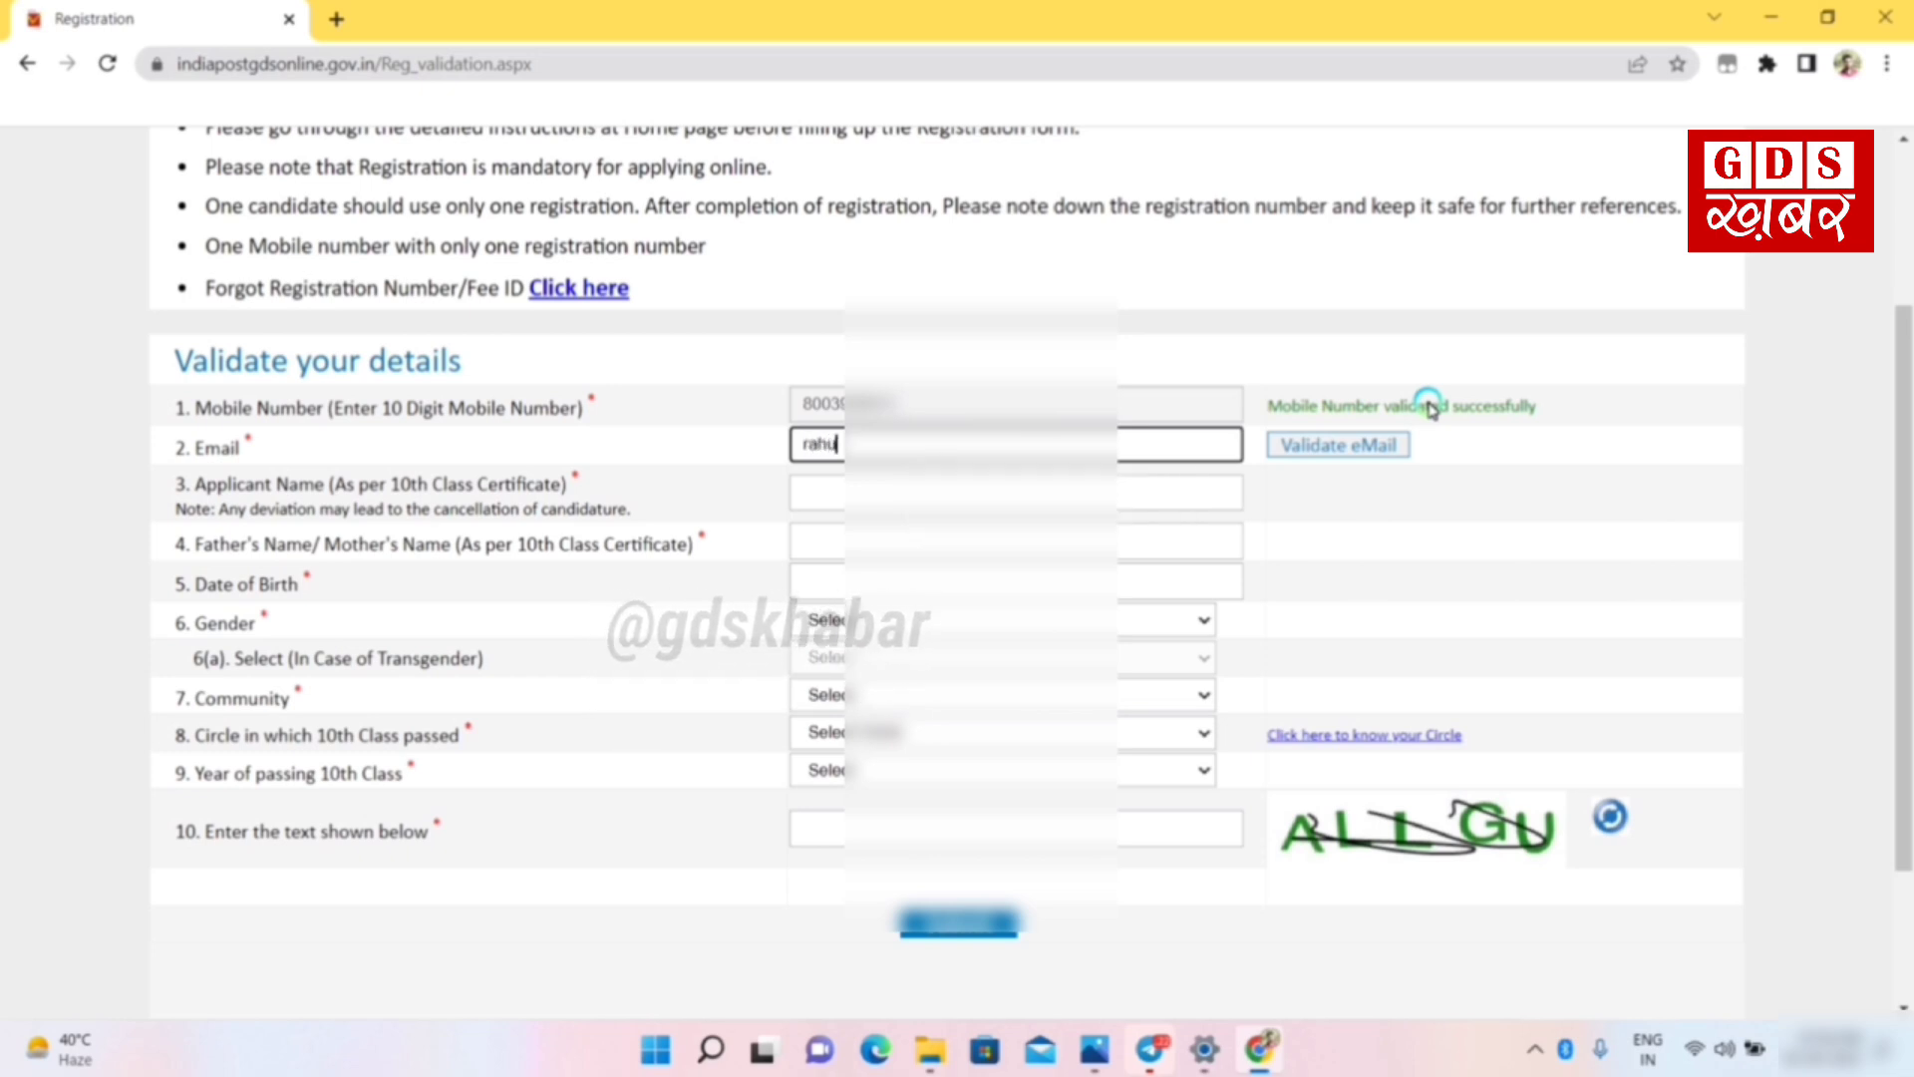
pyautogui.write('l')
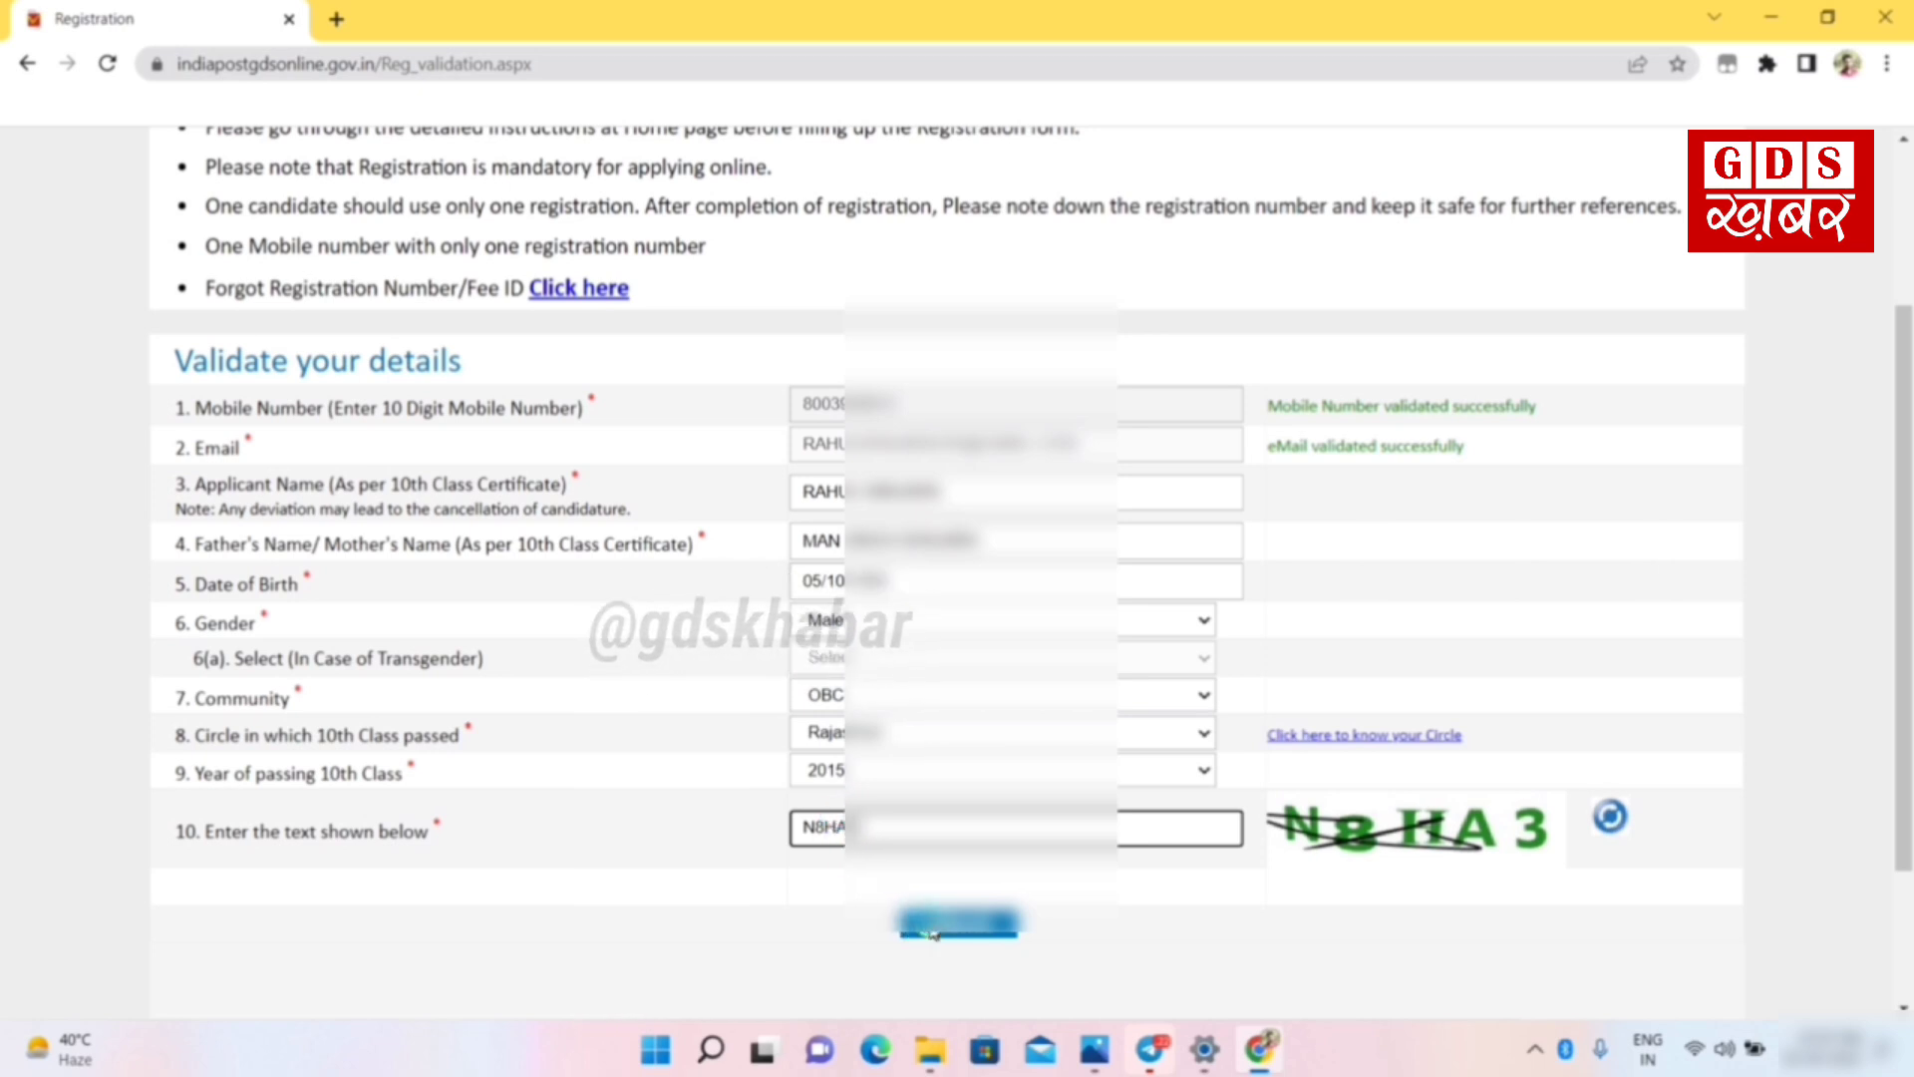
pyautogui.click(933, 927)
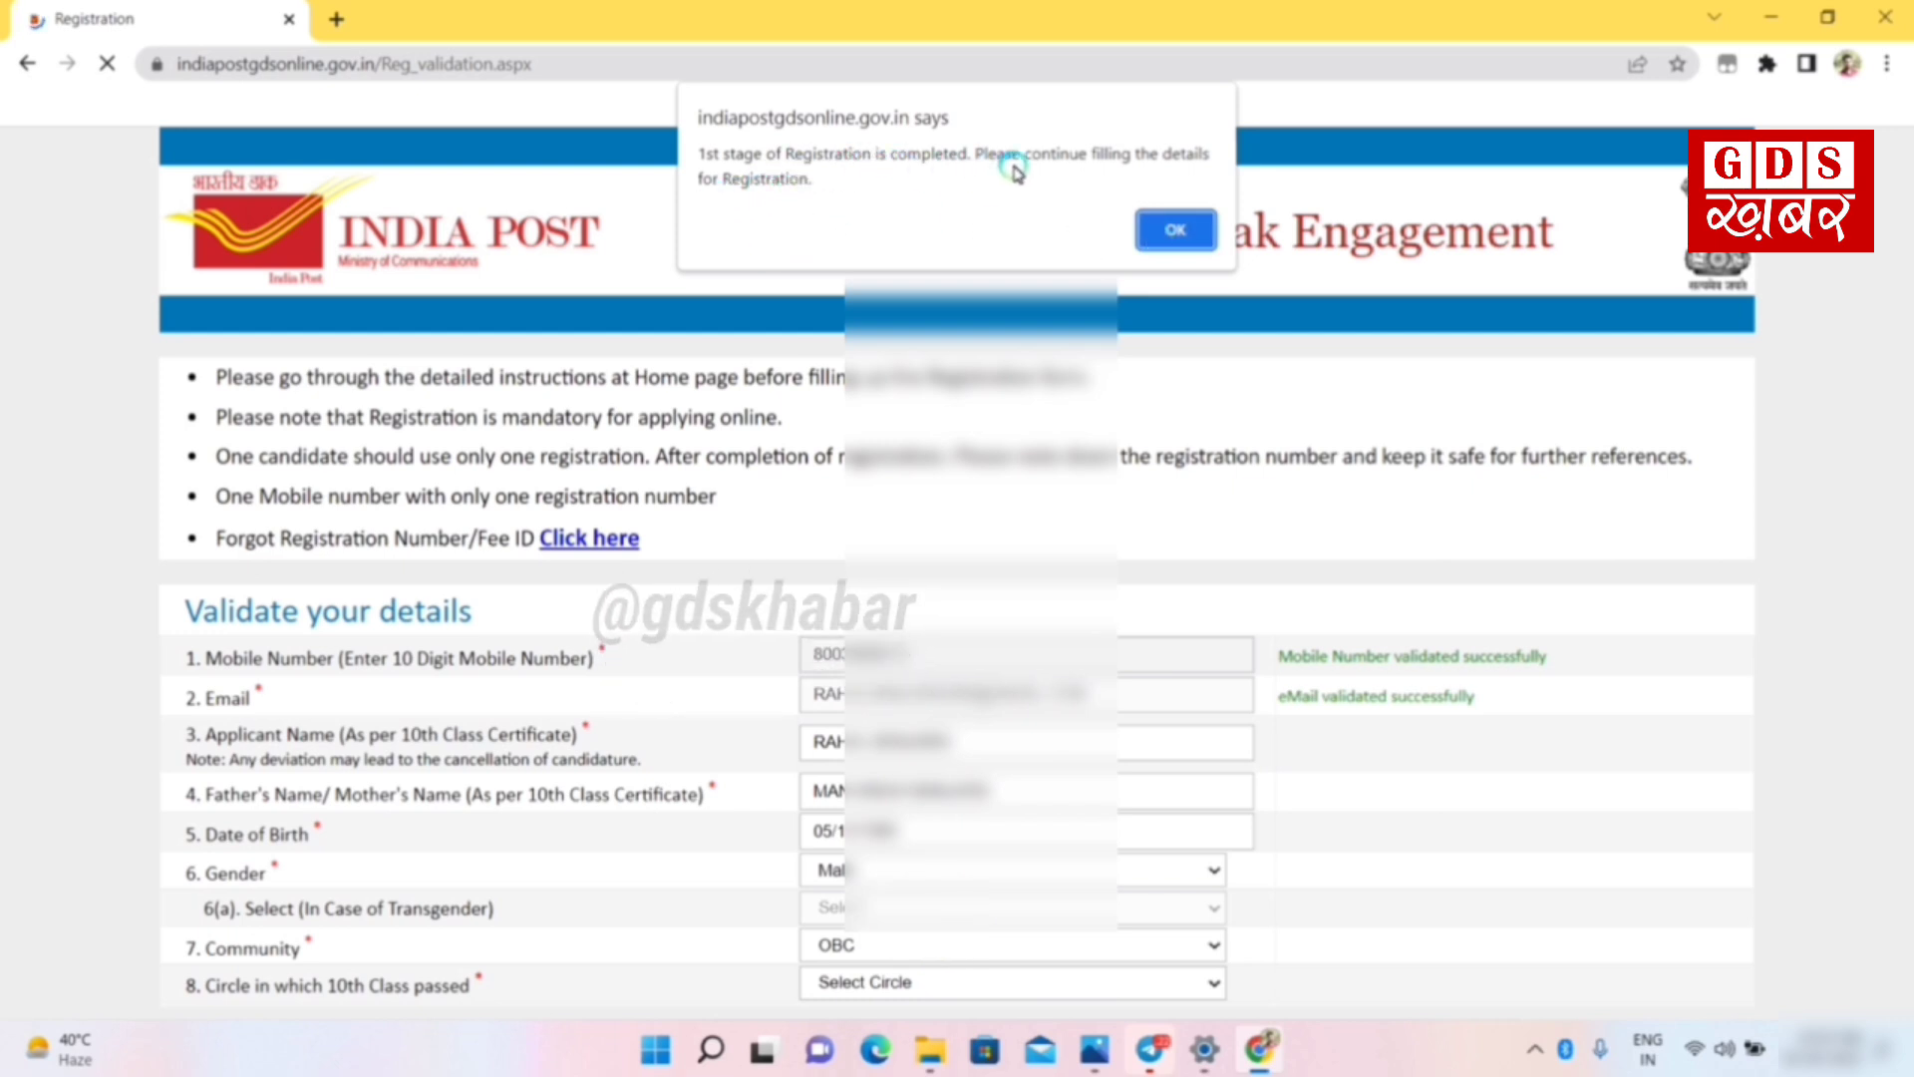
# Step: Acknowledge the stage 1 completion message and fill in the Aadhaar number from autofill
pyautogui.click(1176, 230)
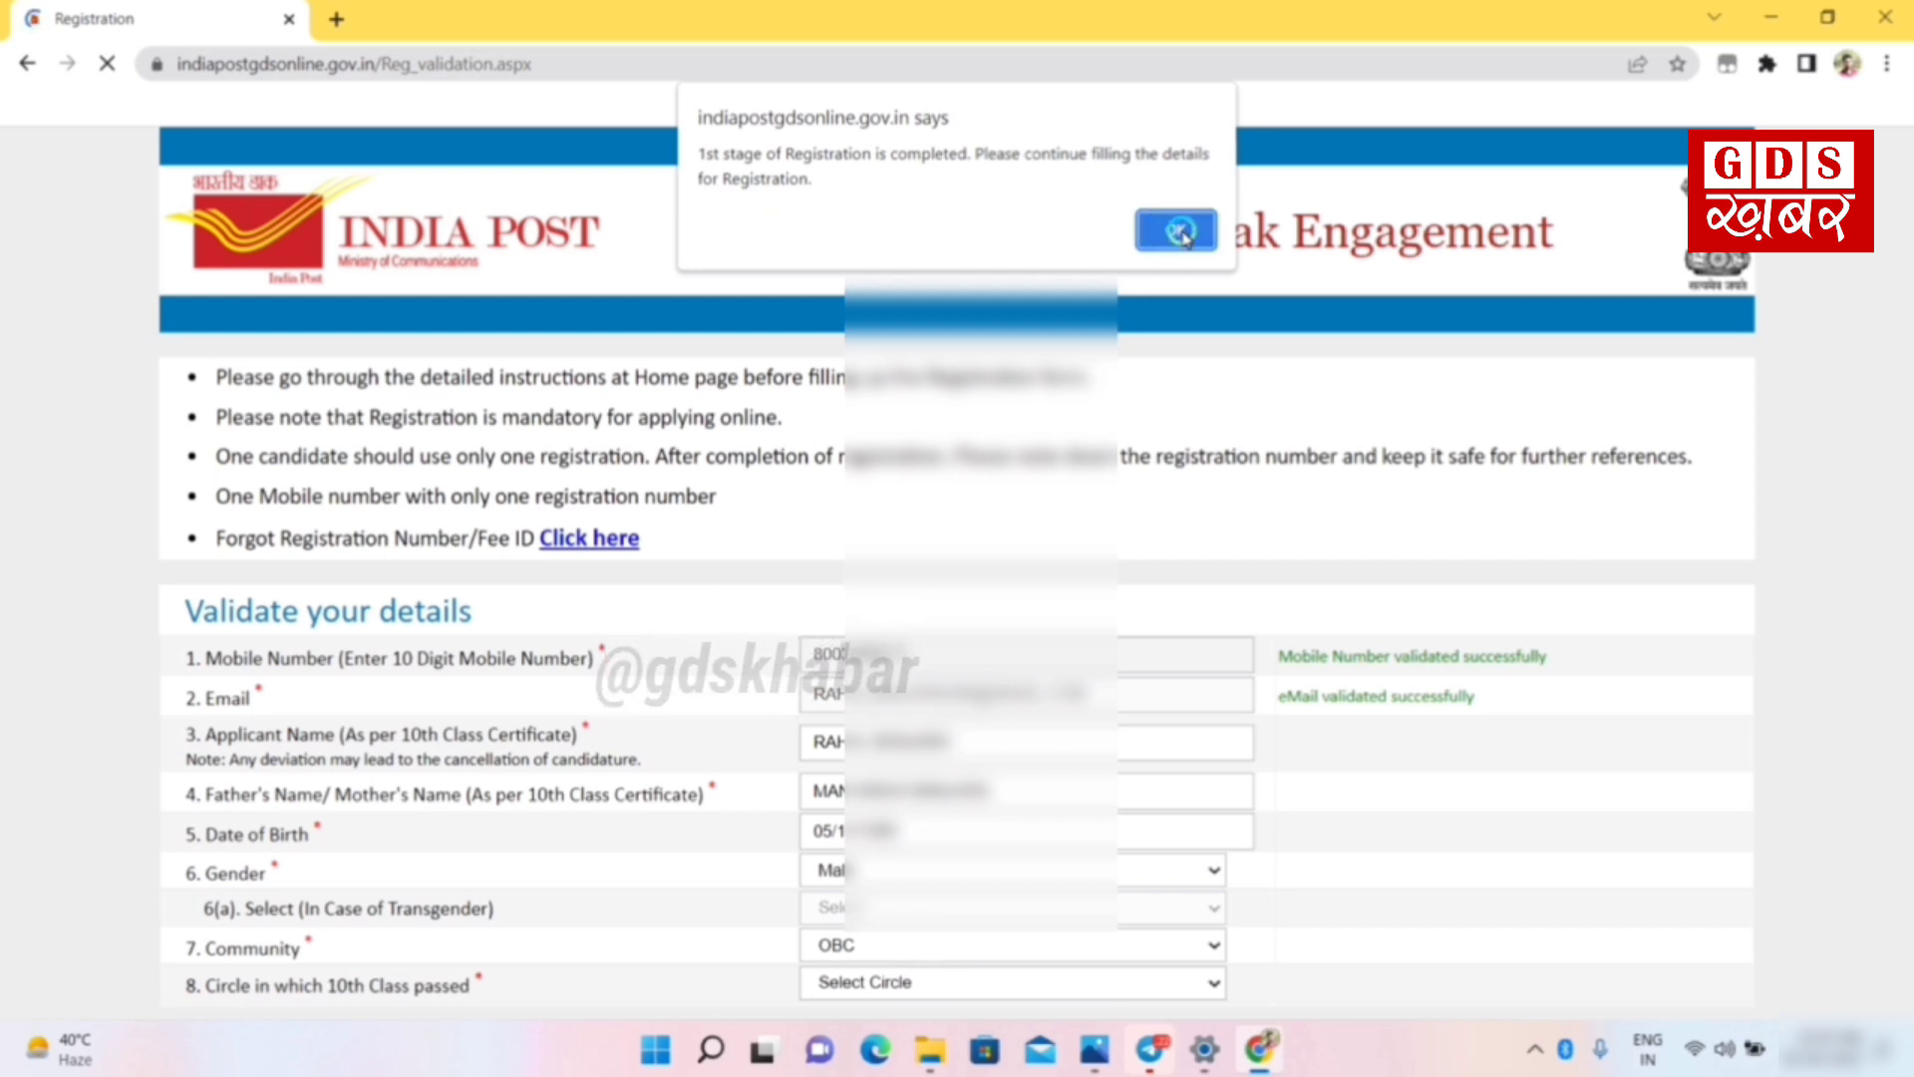
pyautogui.scroll(-4, 1137, 415)
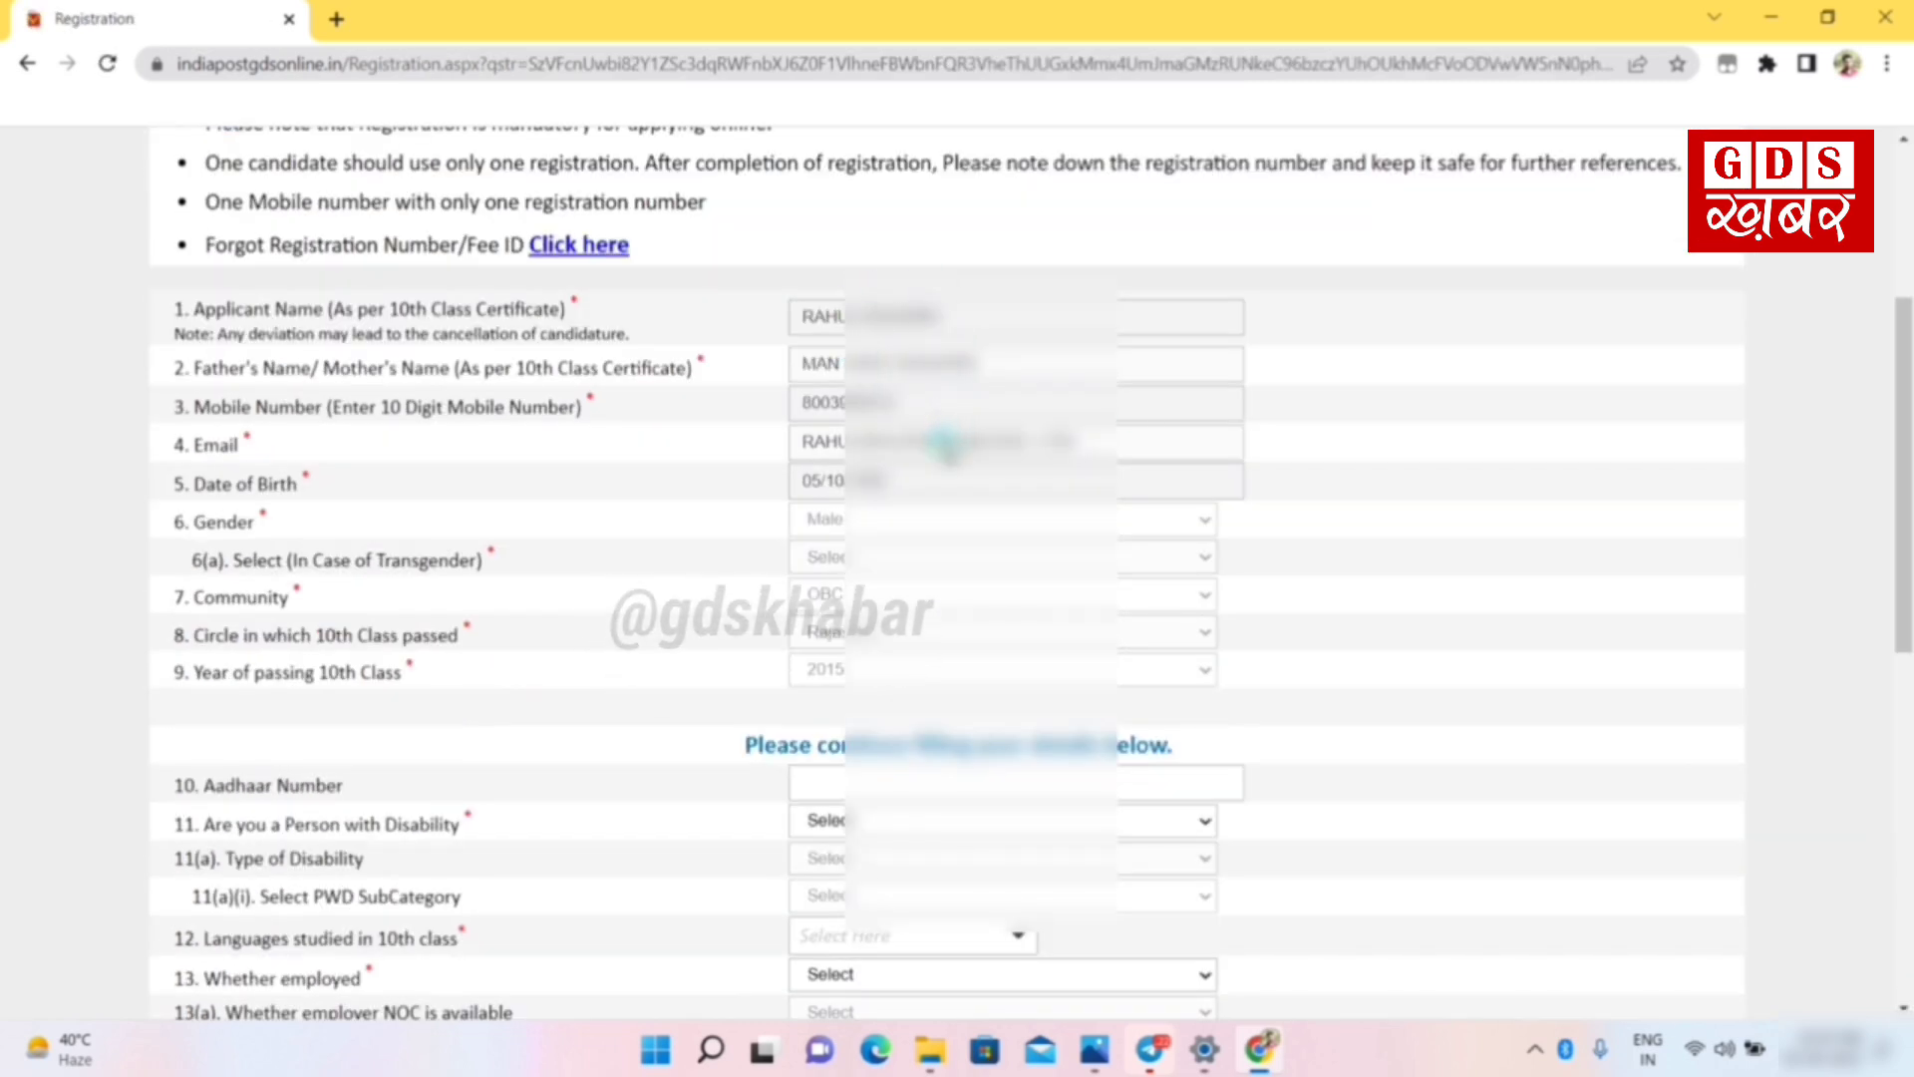
pyautogui.scroll(-5, 942, 443)
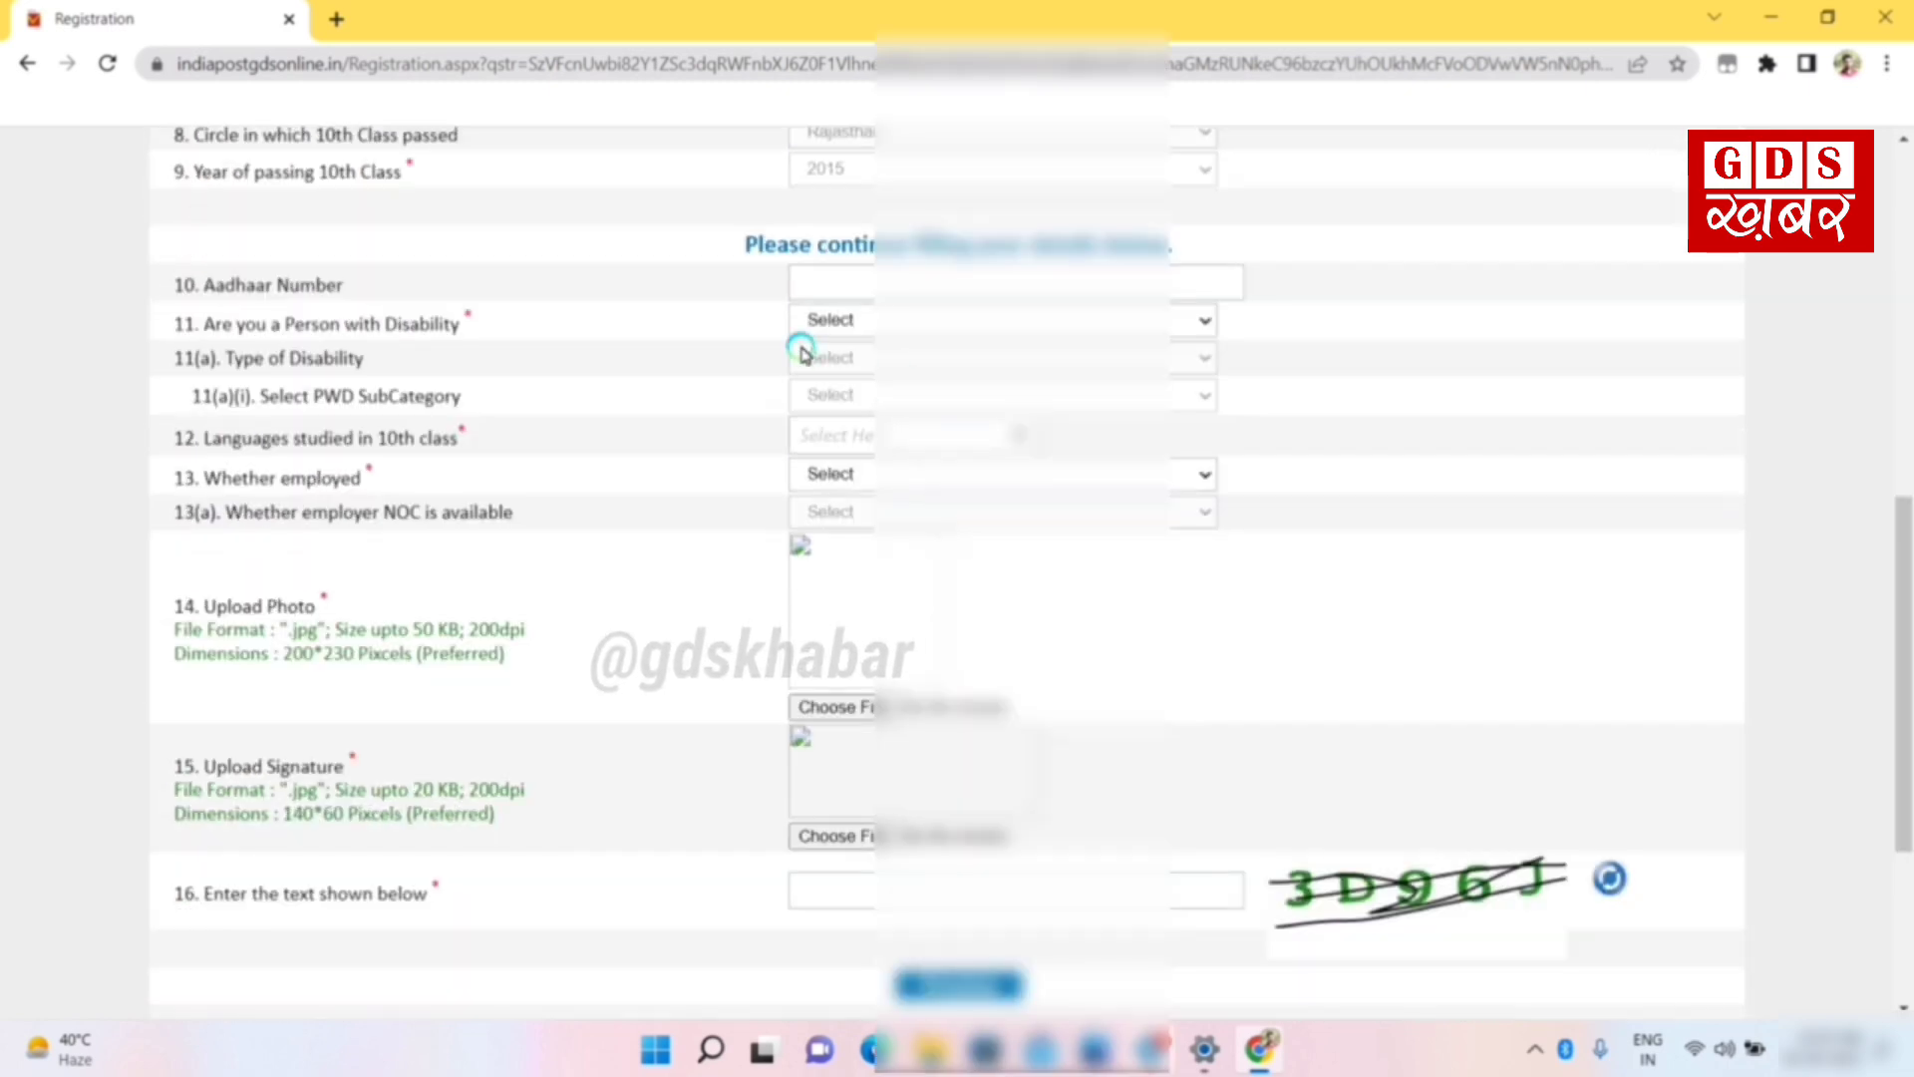
pyautogui.click(813, 285)
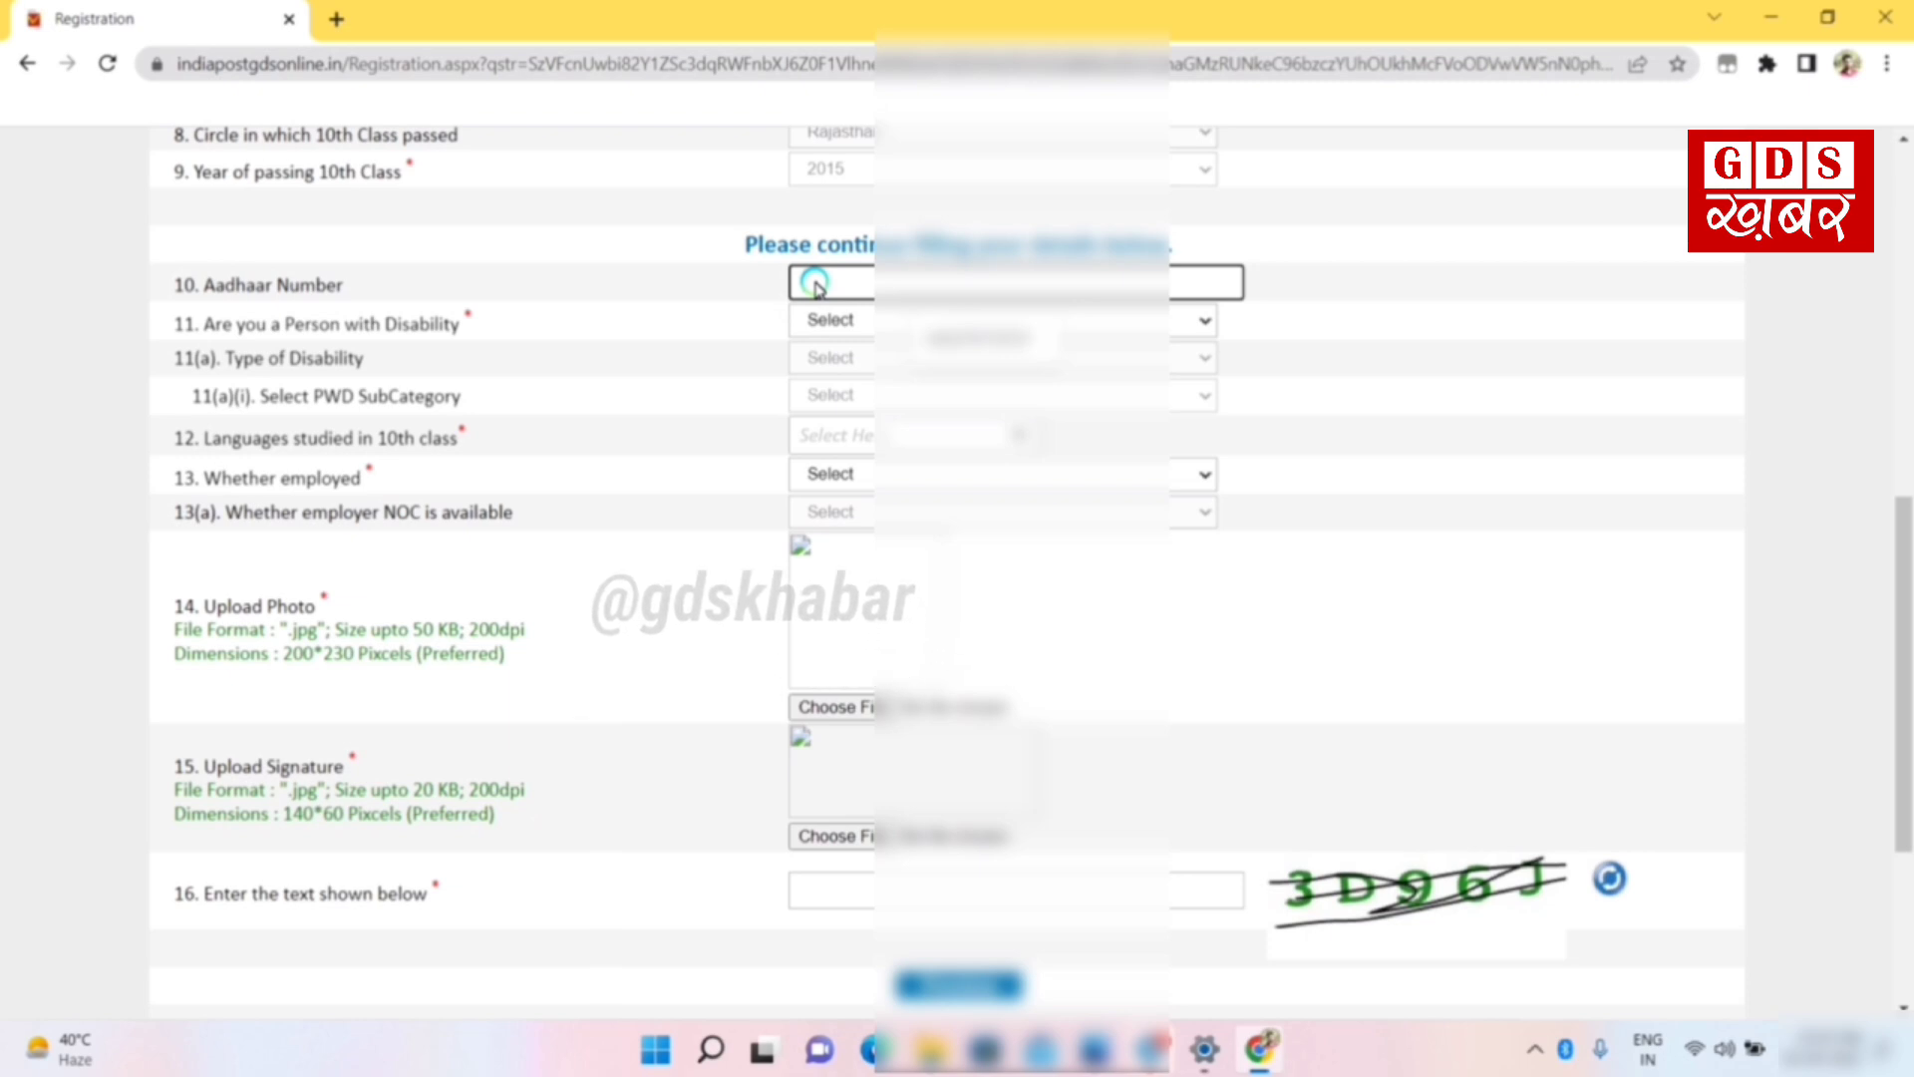
pyautogui.press('Down')
pyautogui.press('Return')
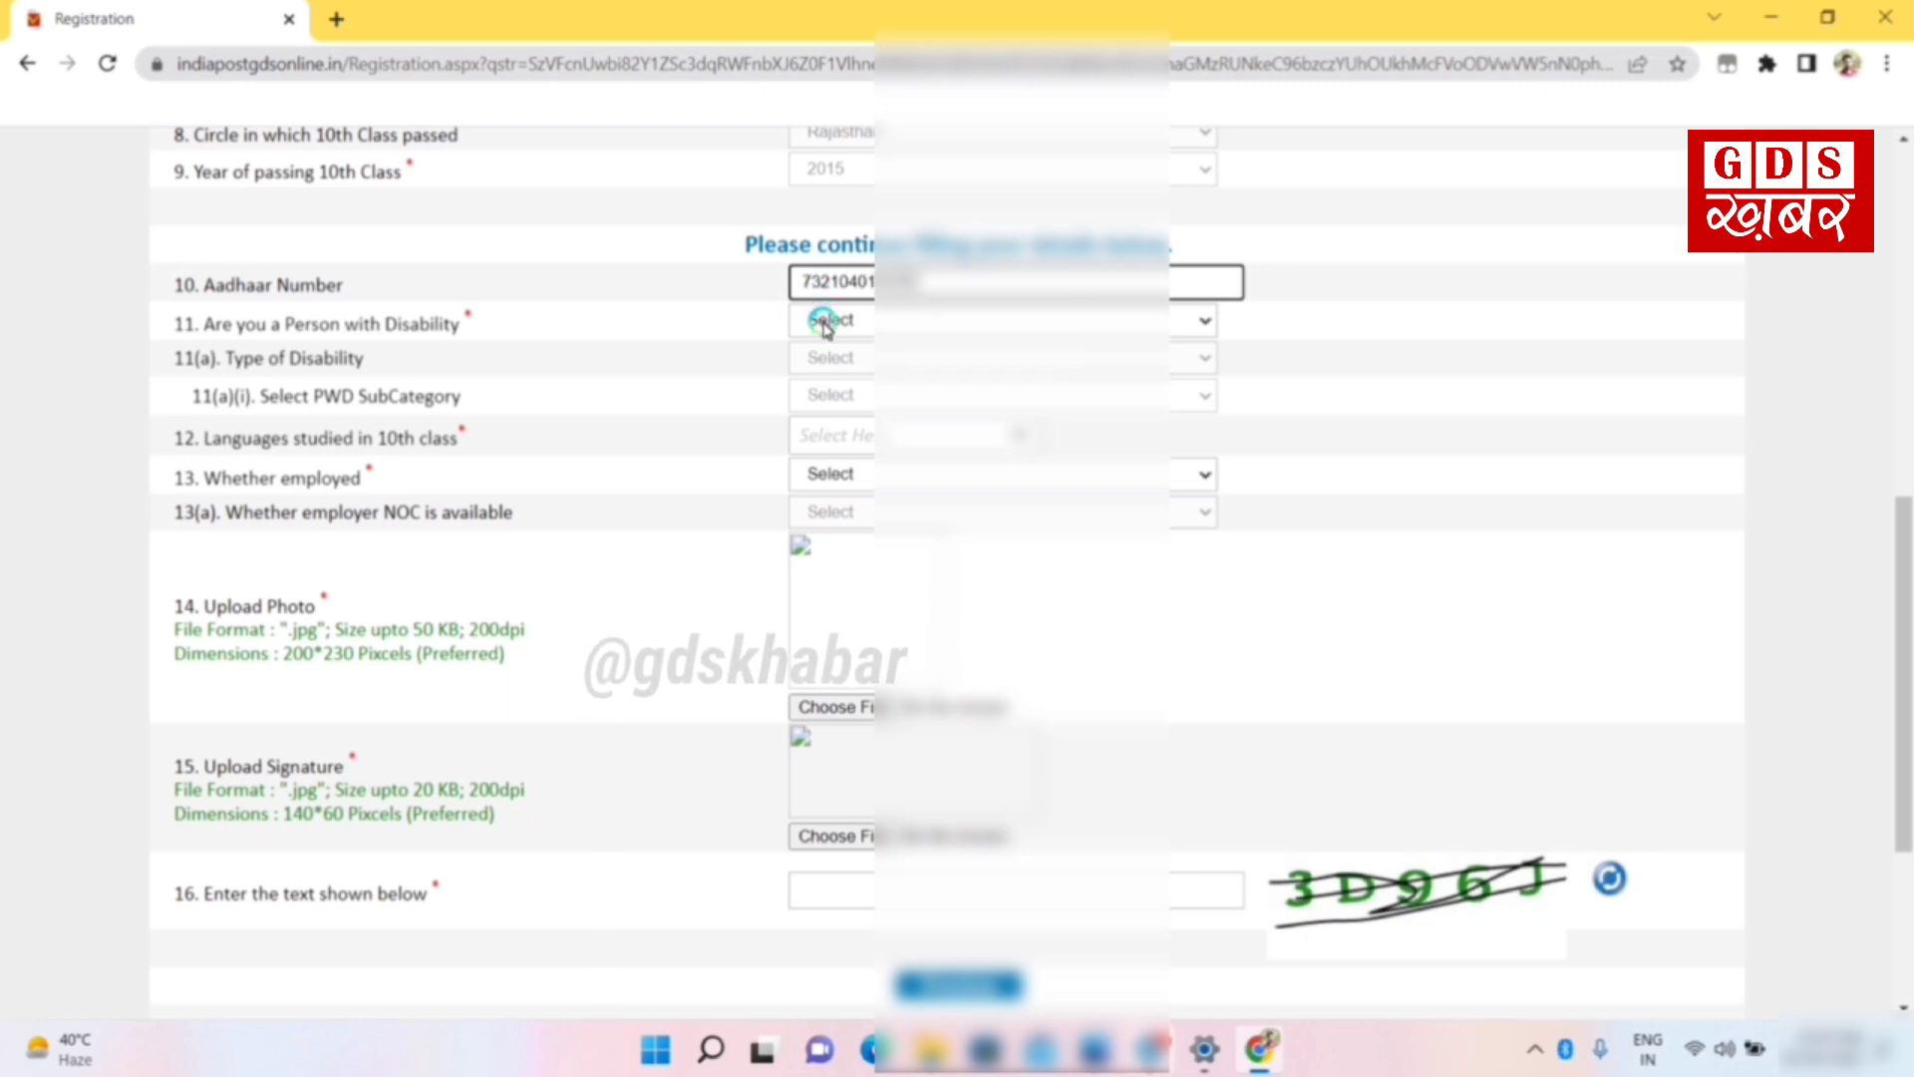
# Step: Answer No to the disability question
pyautogui.click(823, 321)
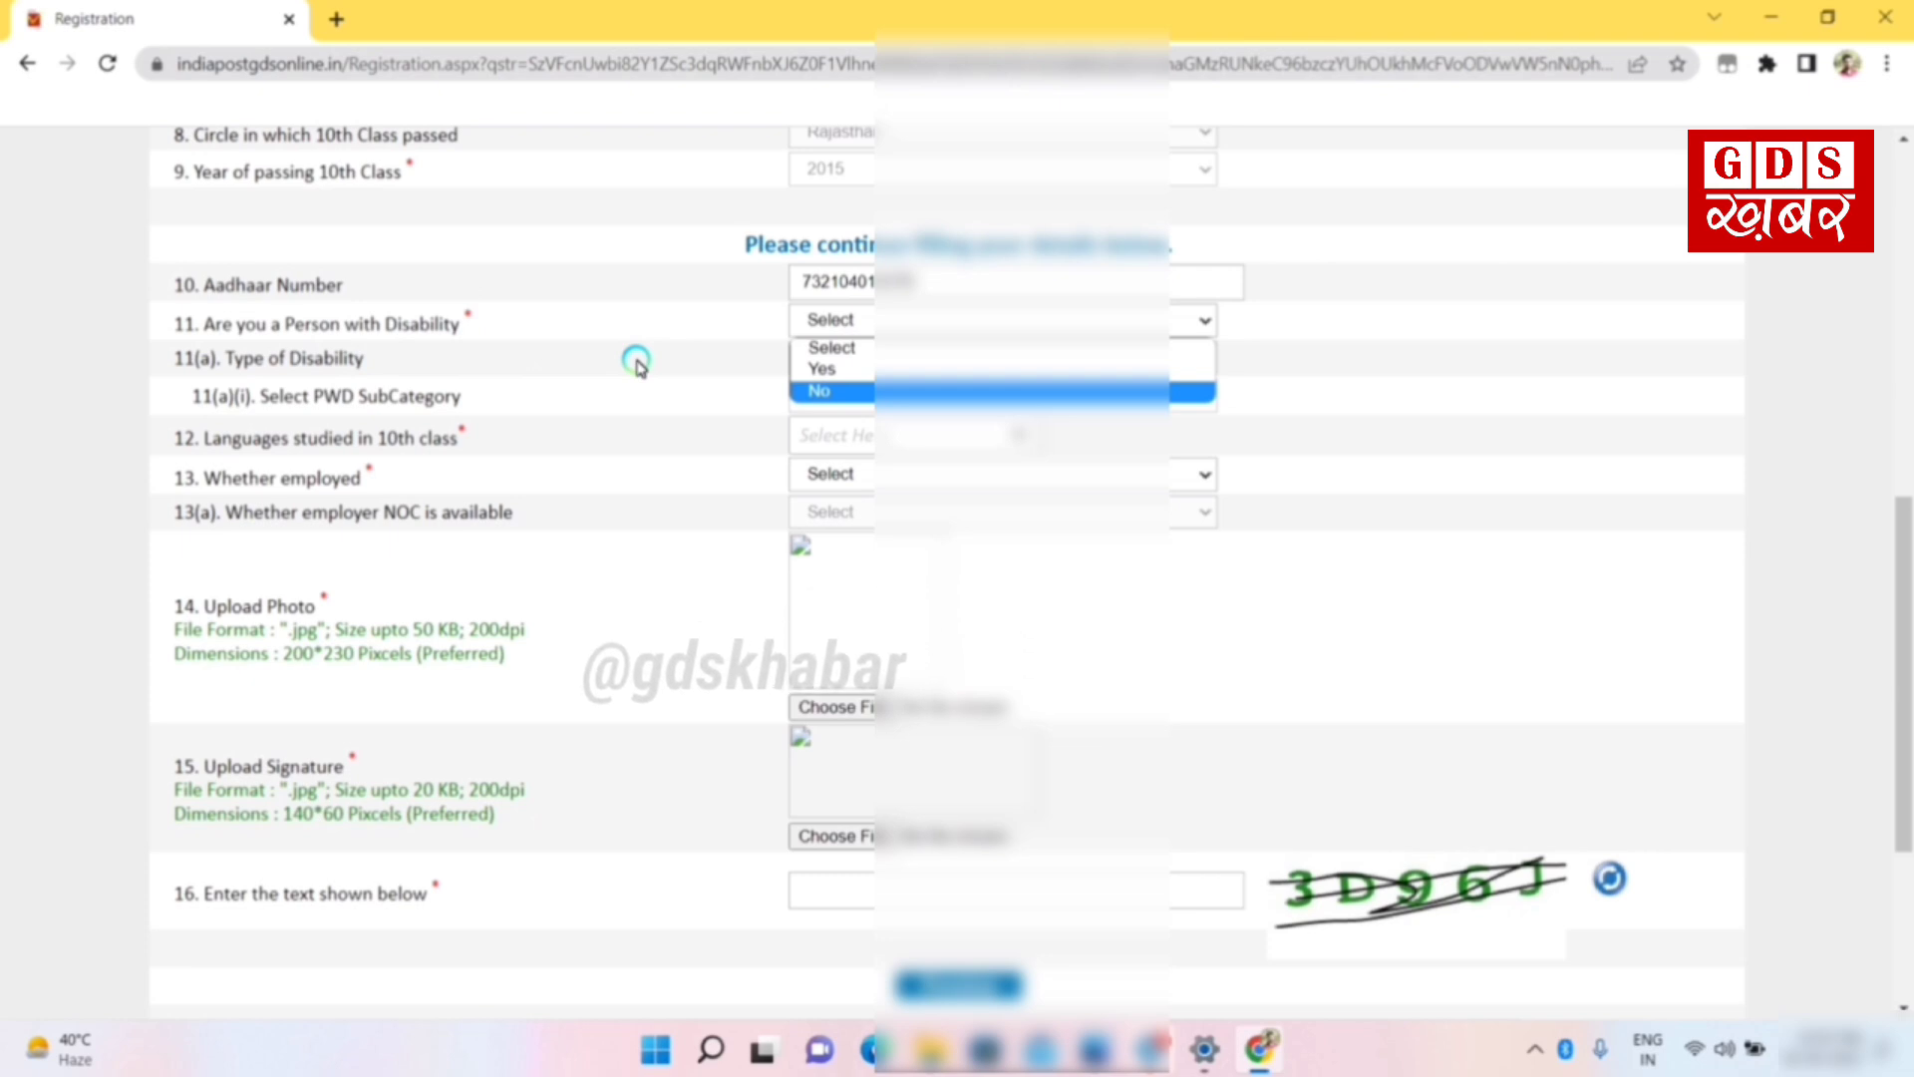
pyautogui.click(819, 390)
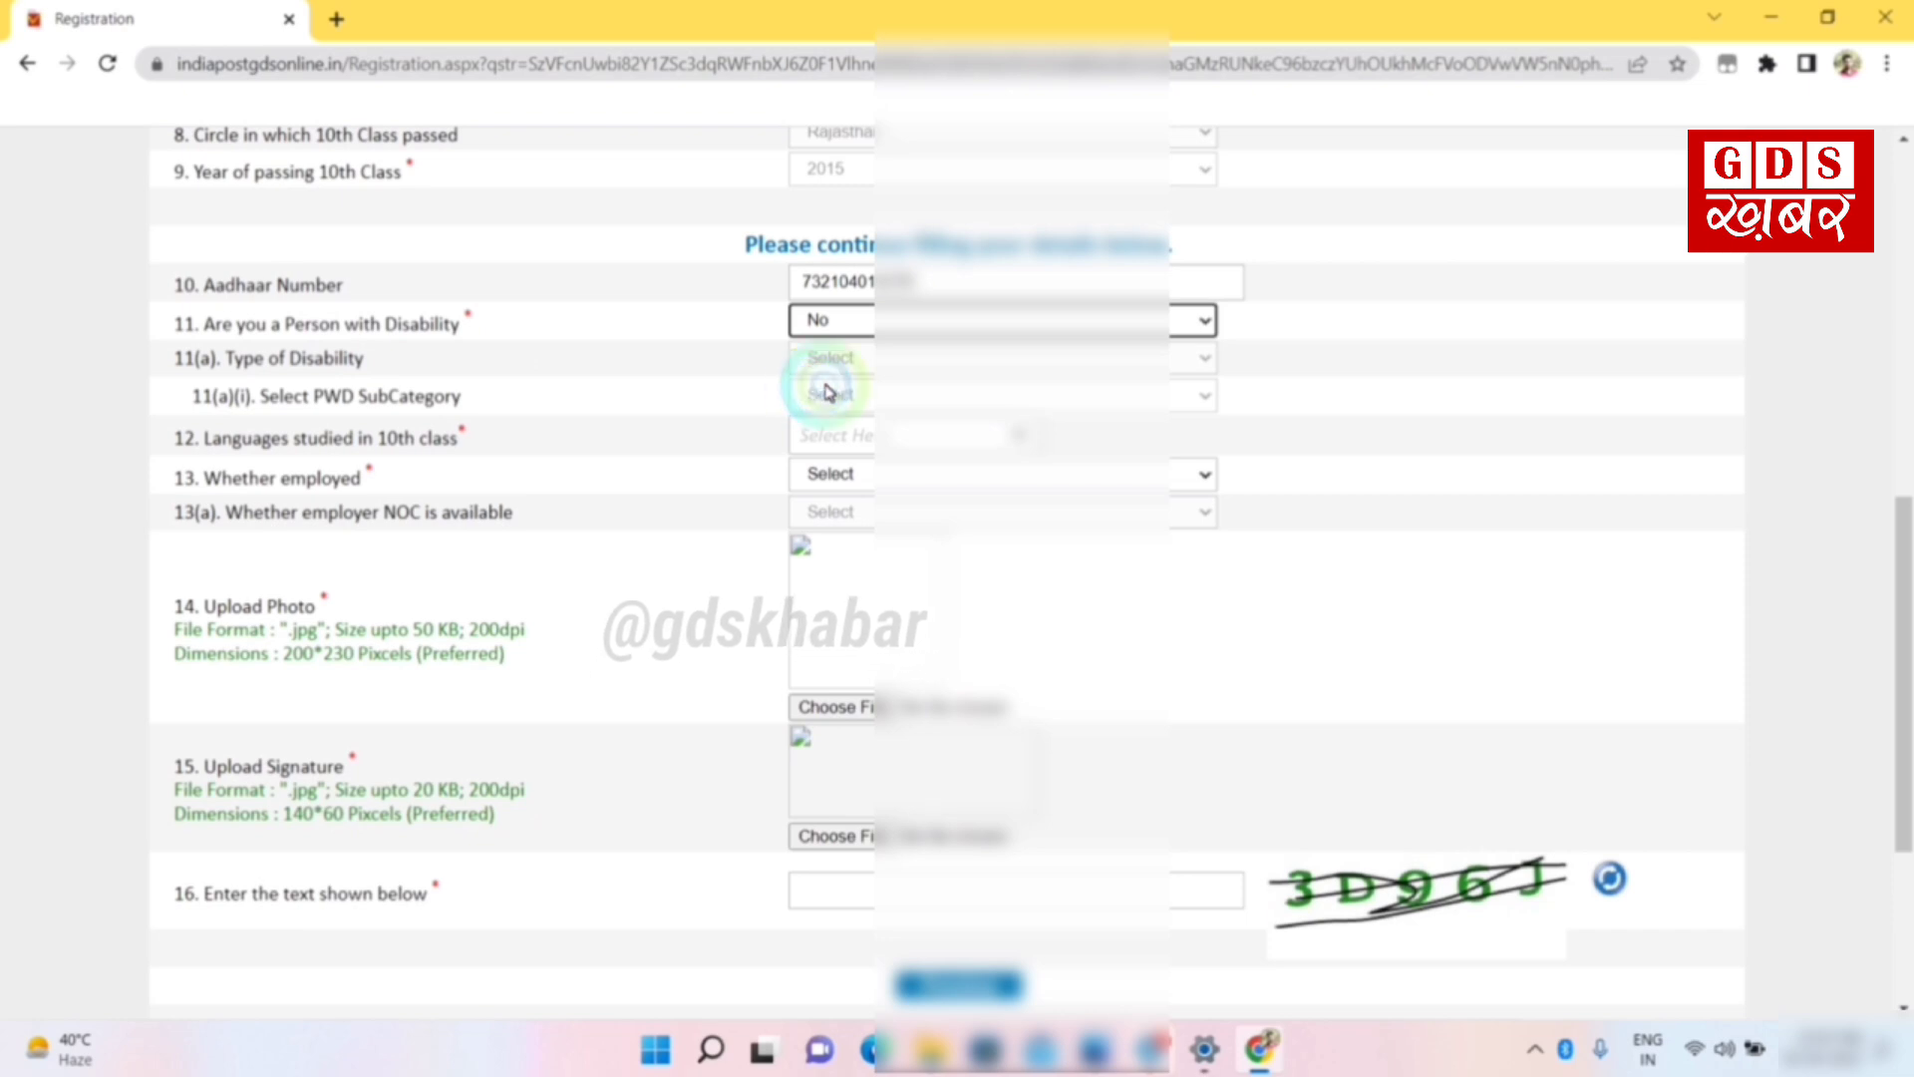
pyautogui.click(851, 426)
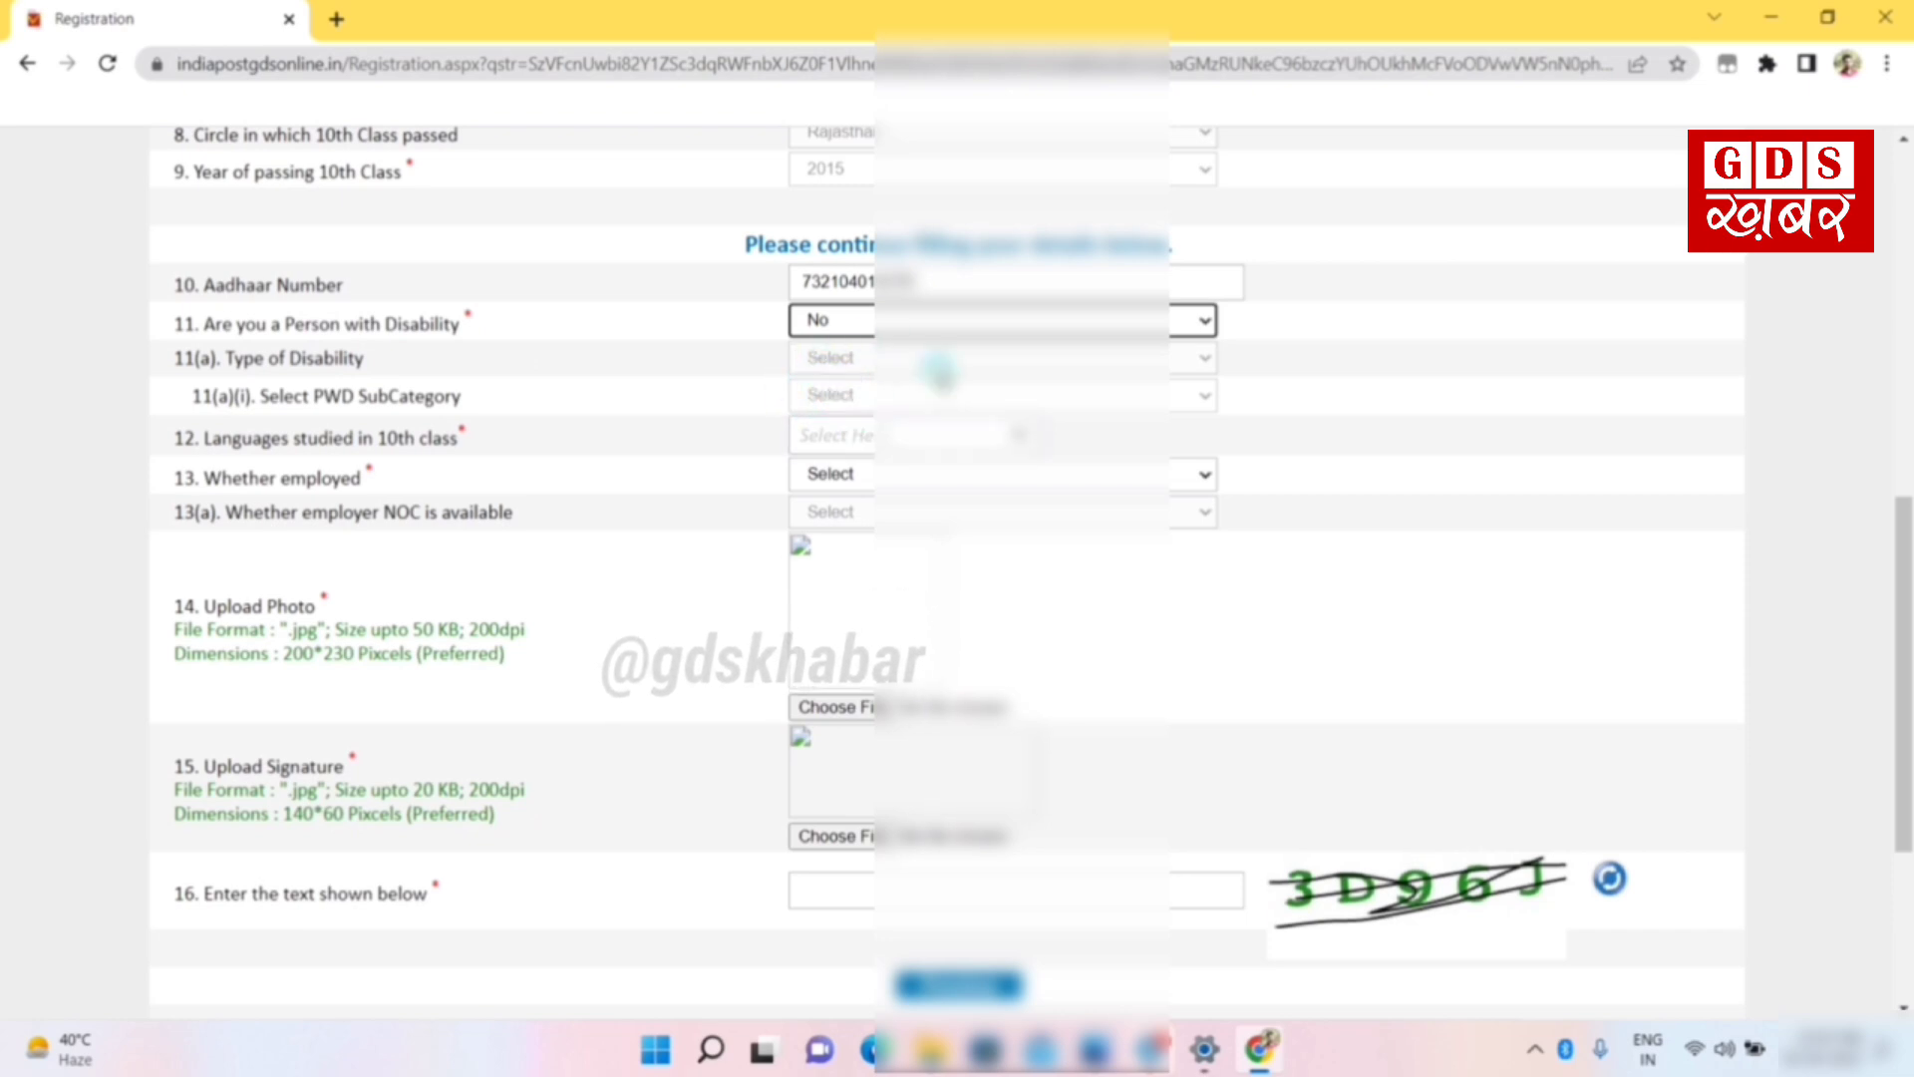
pyautogui.click(400, 441)
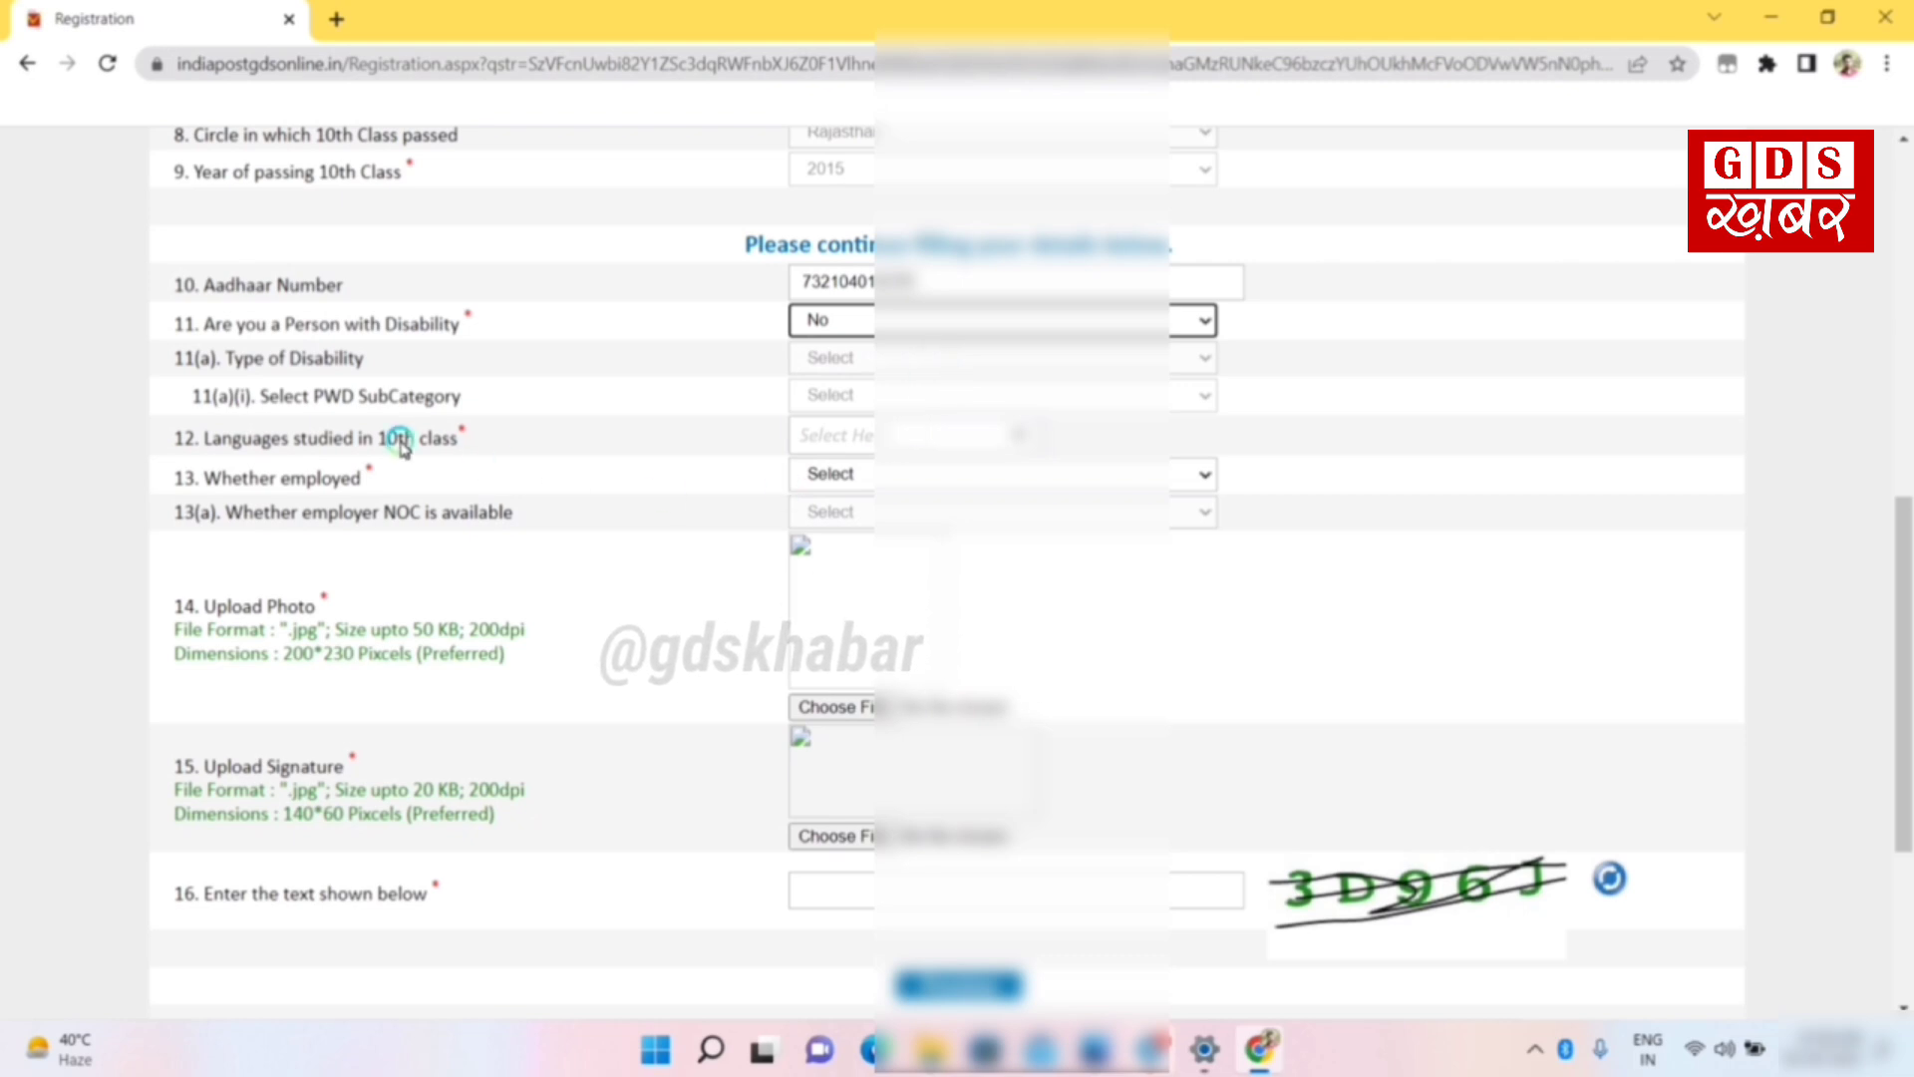
# Step: Select Hindi as the language studied in 10th class
pyautogui.click(843, 436)
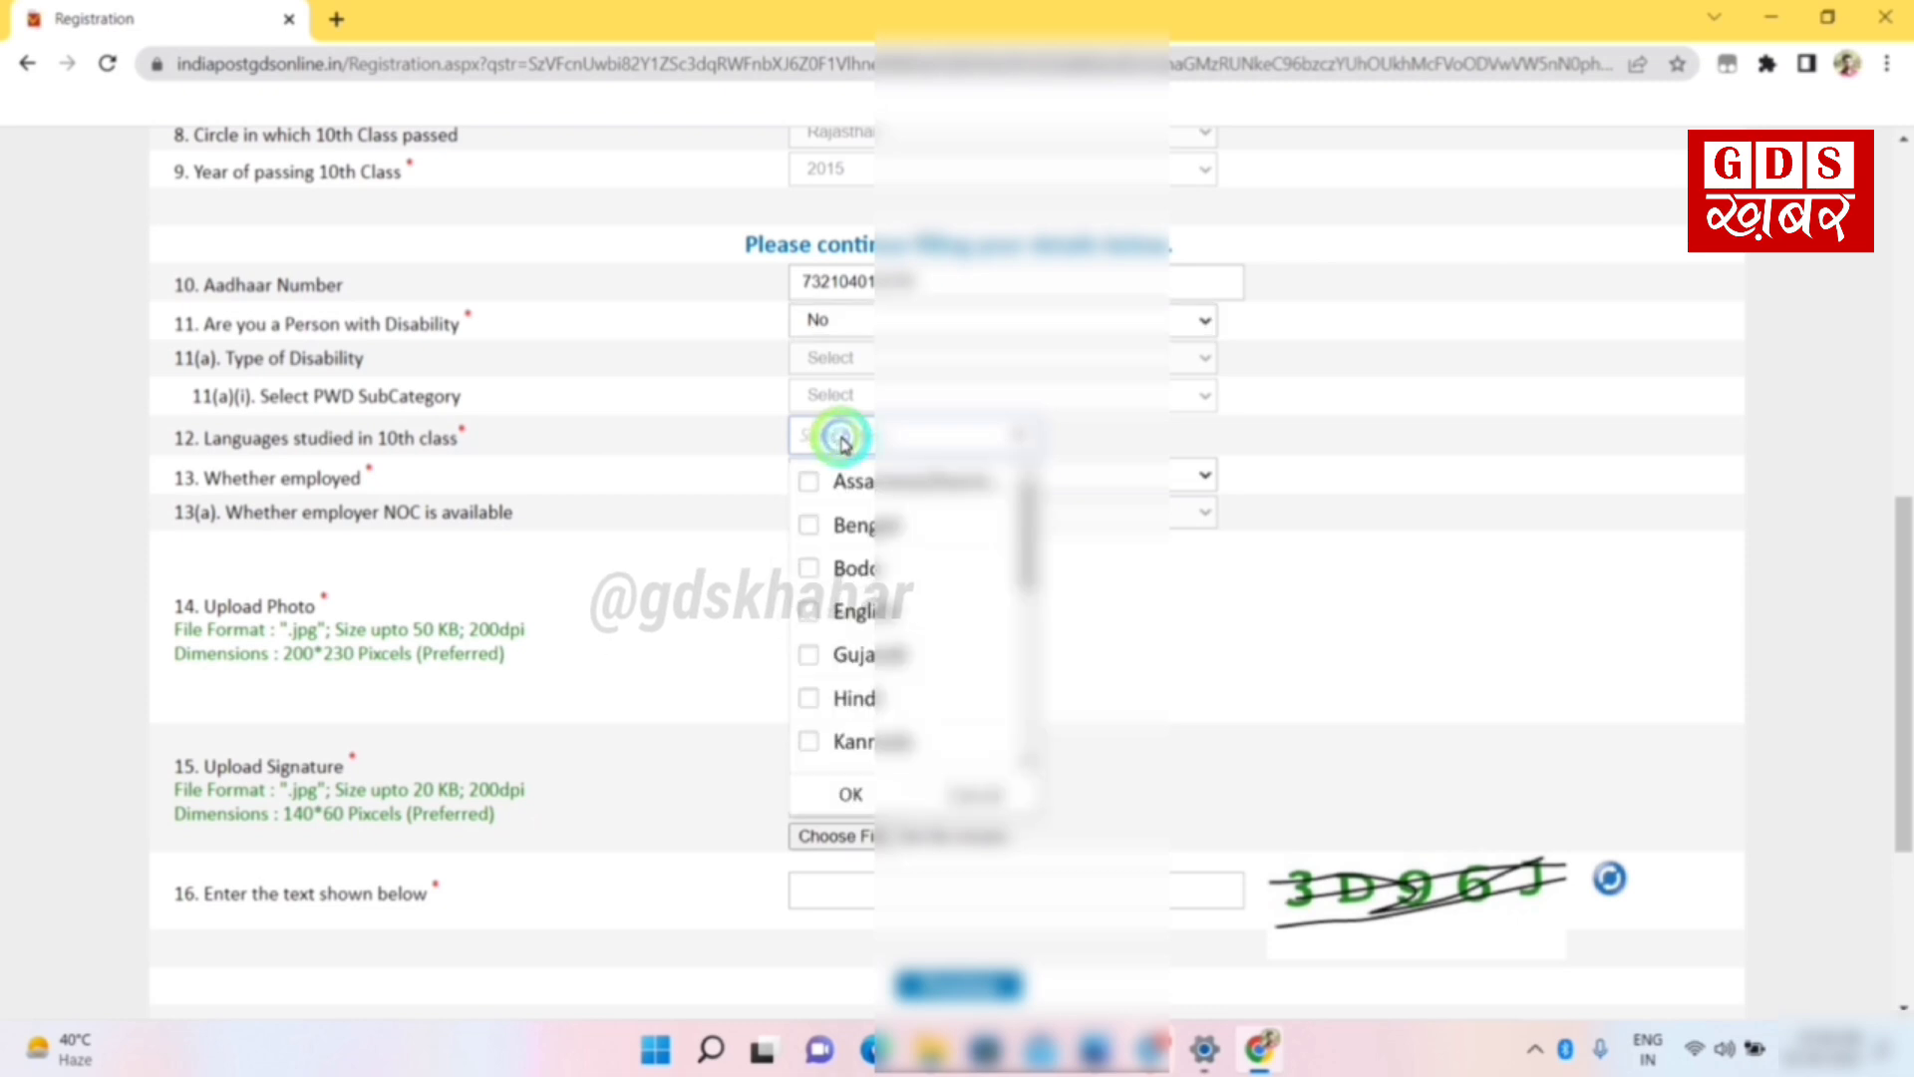
pyautogui.click(856, 698)
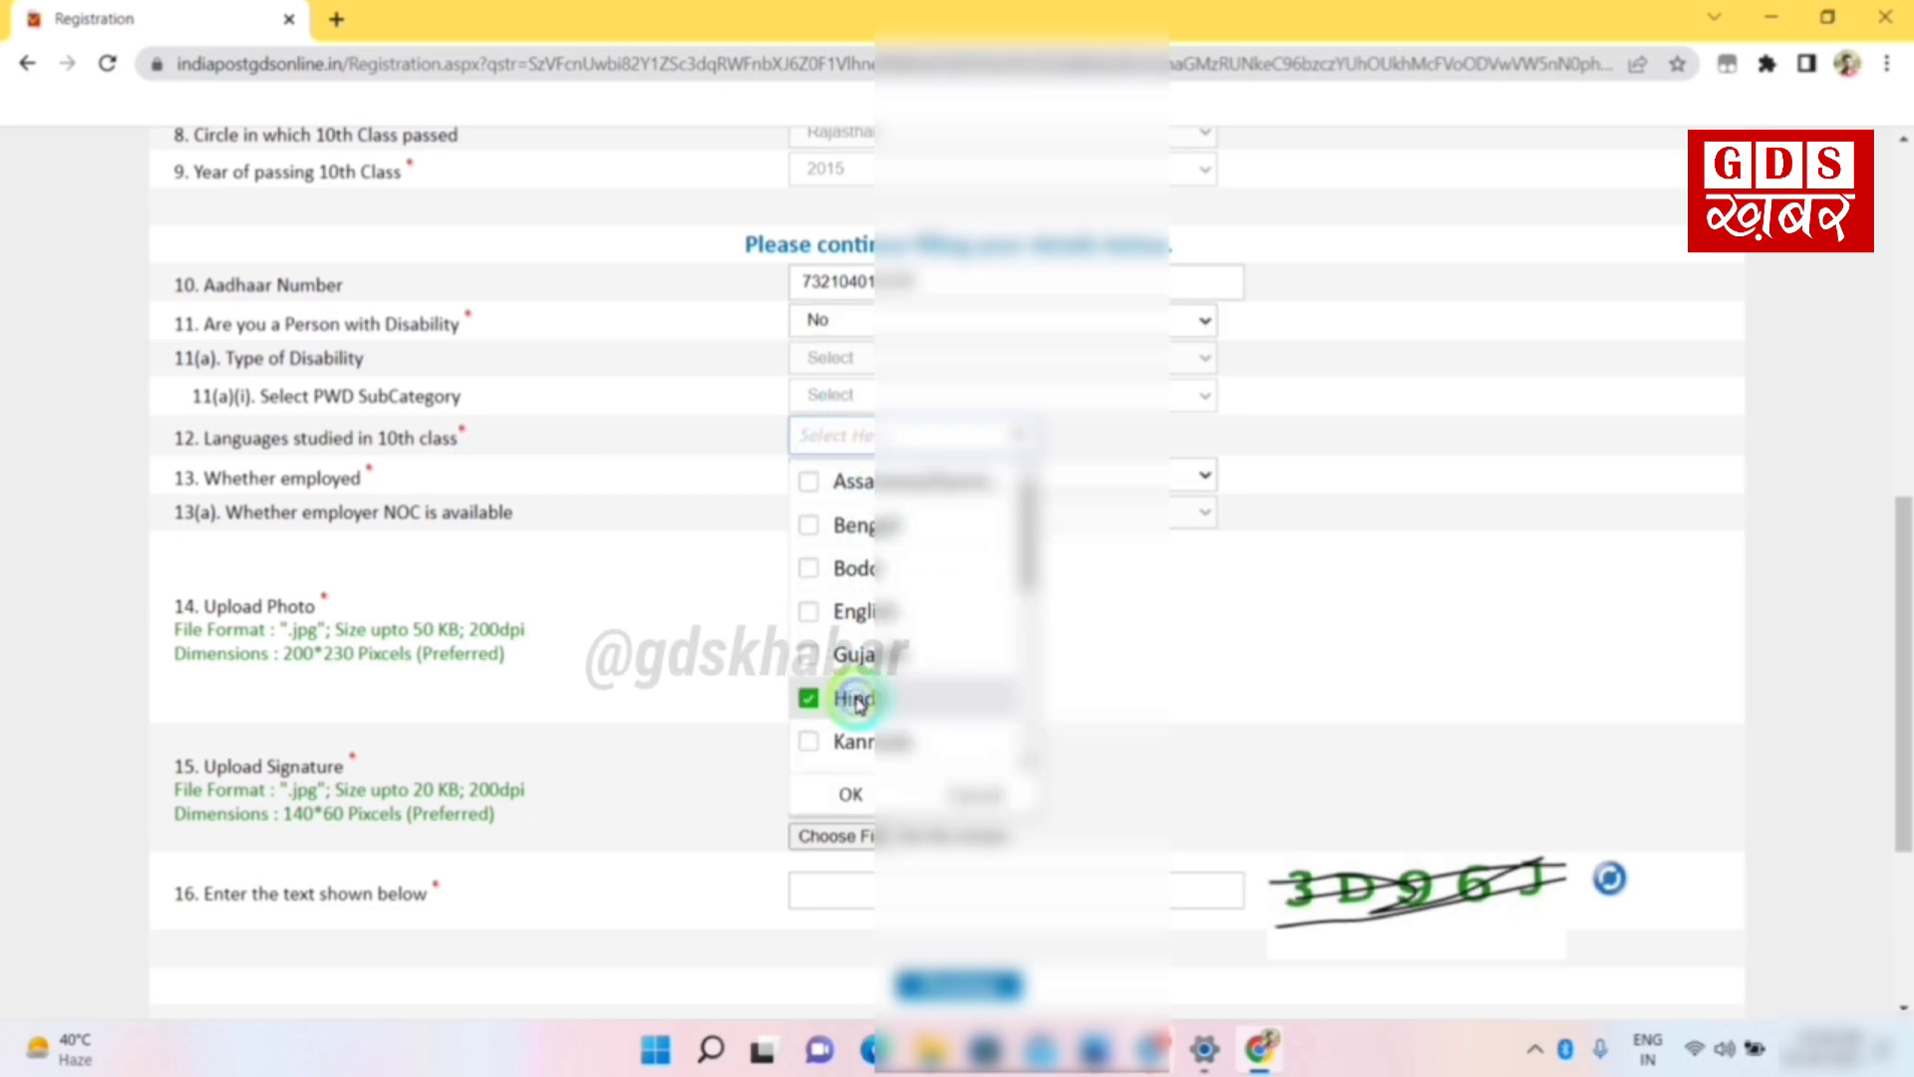
pyautogui.click(853, 794)
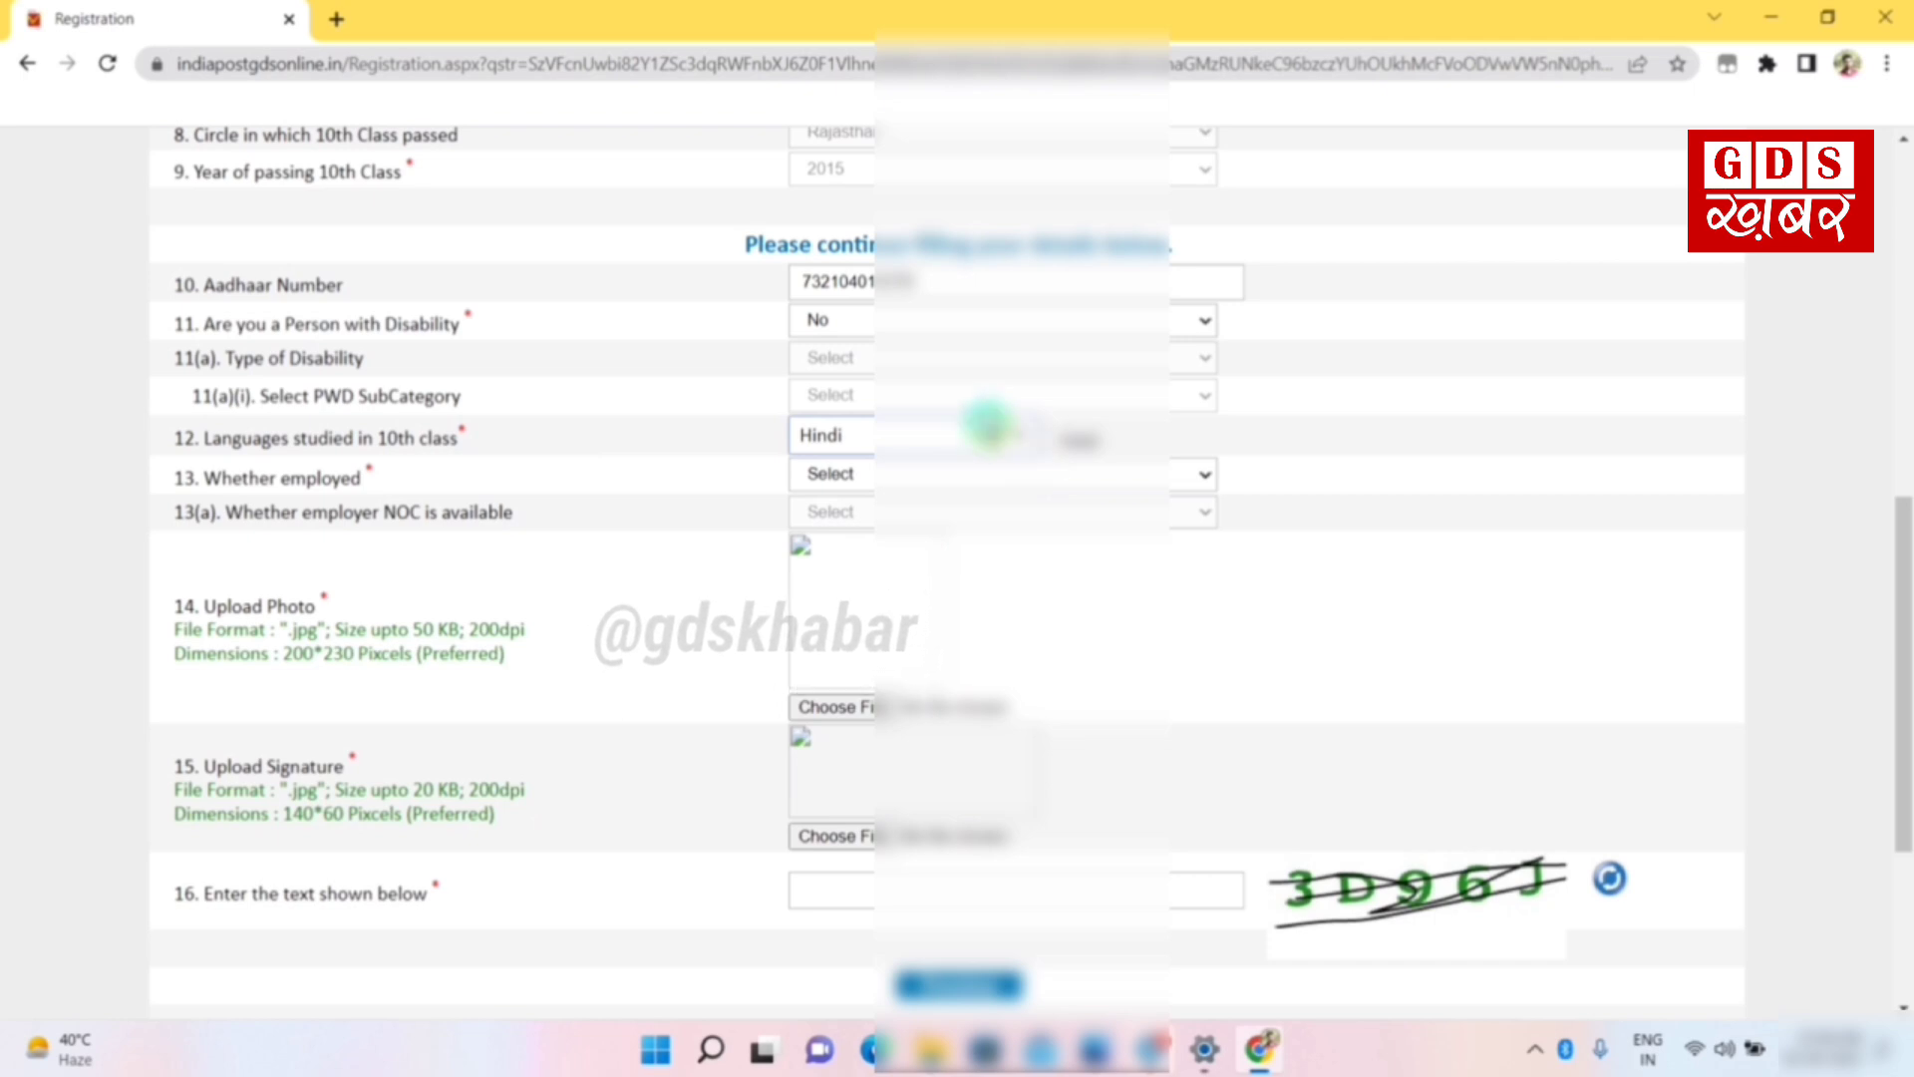
pyautogui.click(990, 431)
pyautogui.moveTo(1032, 566); pyautogui.dragTo(1015, 508)
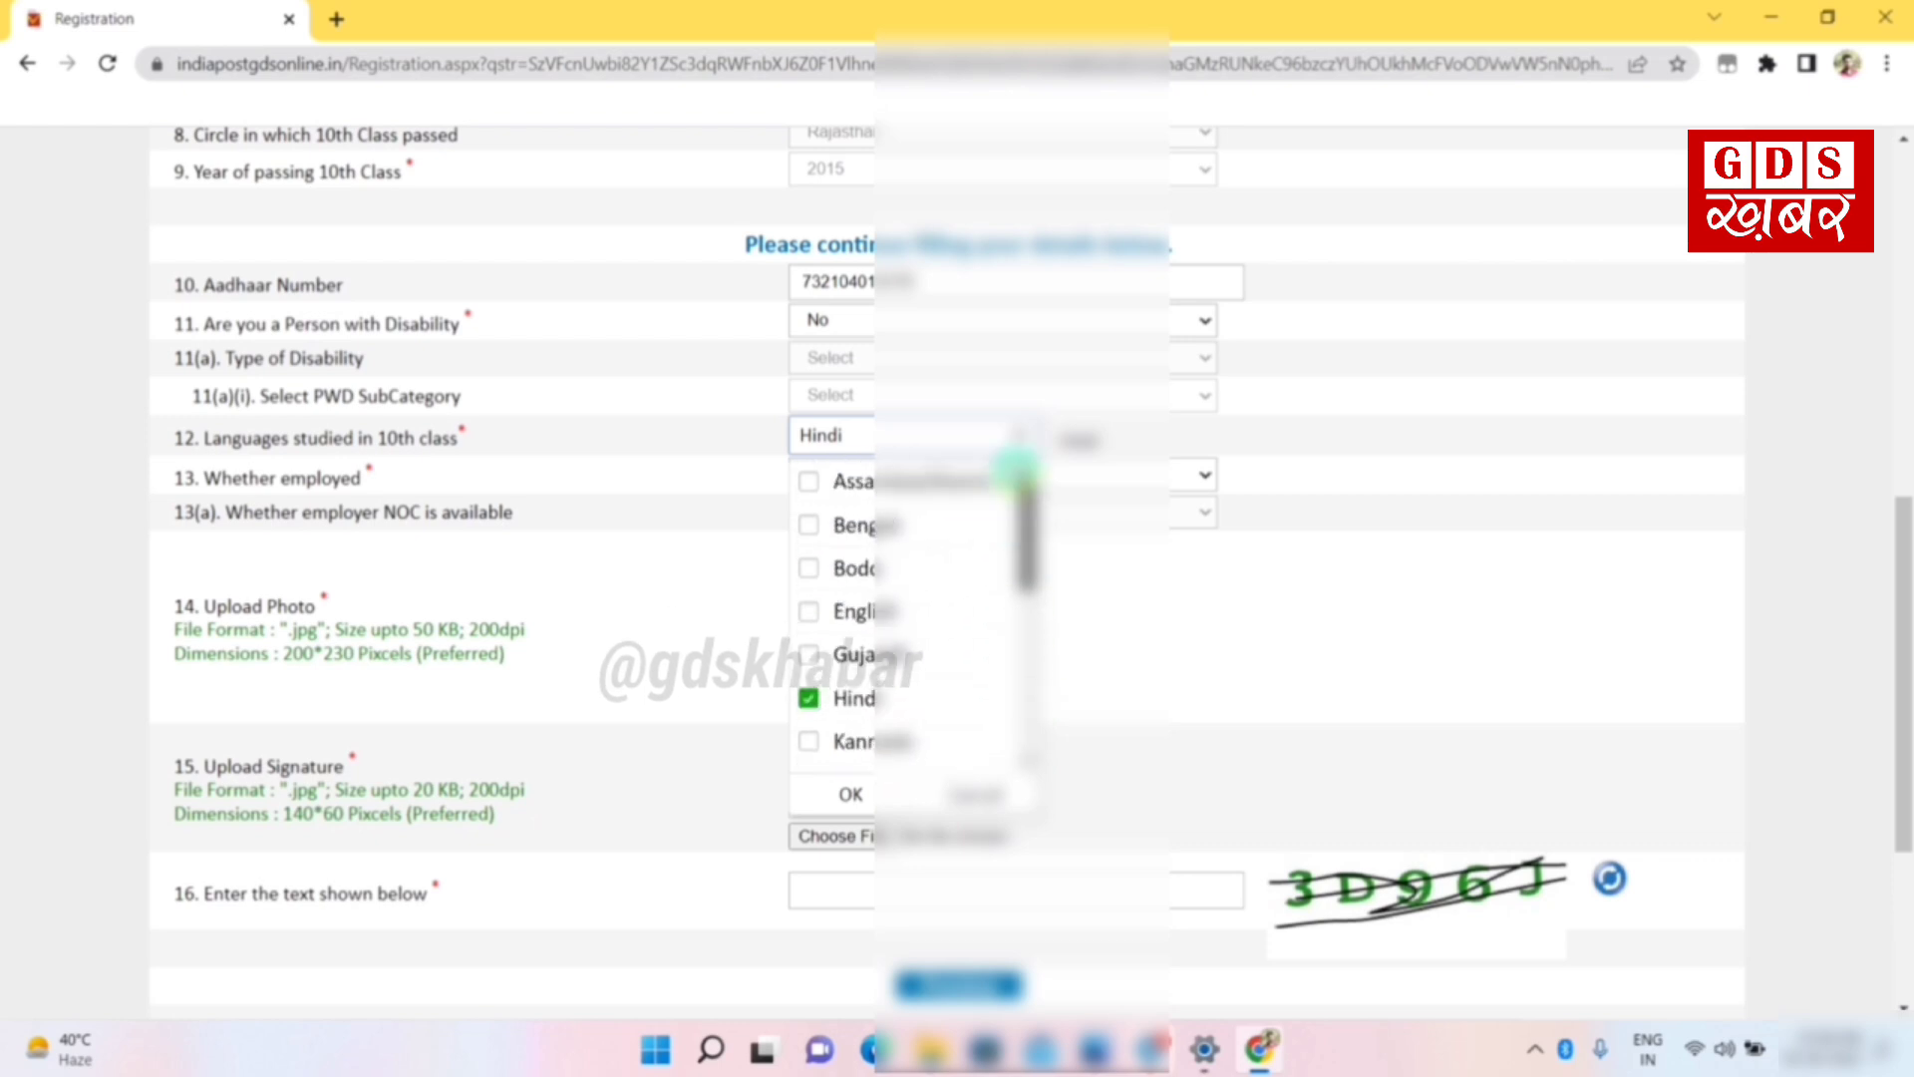
pyautogui.click(1012, 431)
# Step: Mark the applicant as not employed
pyautogui.click(221, 558)
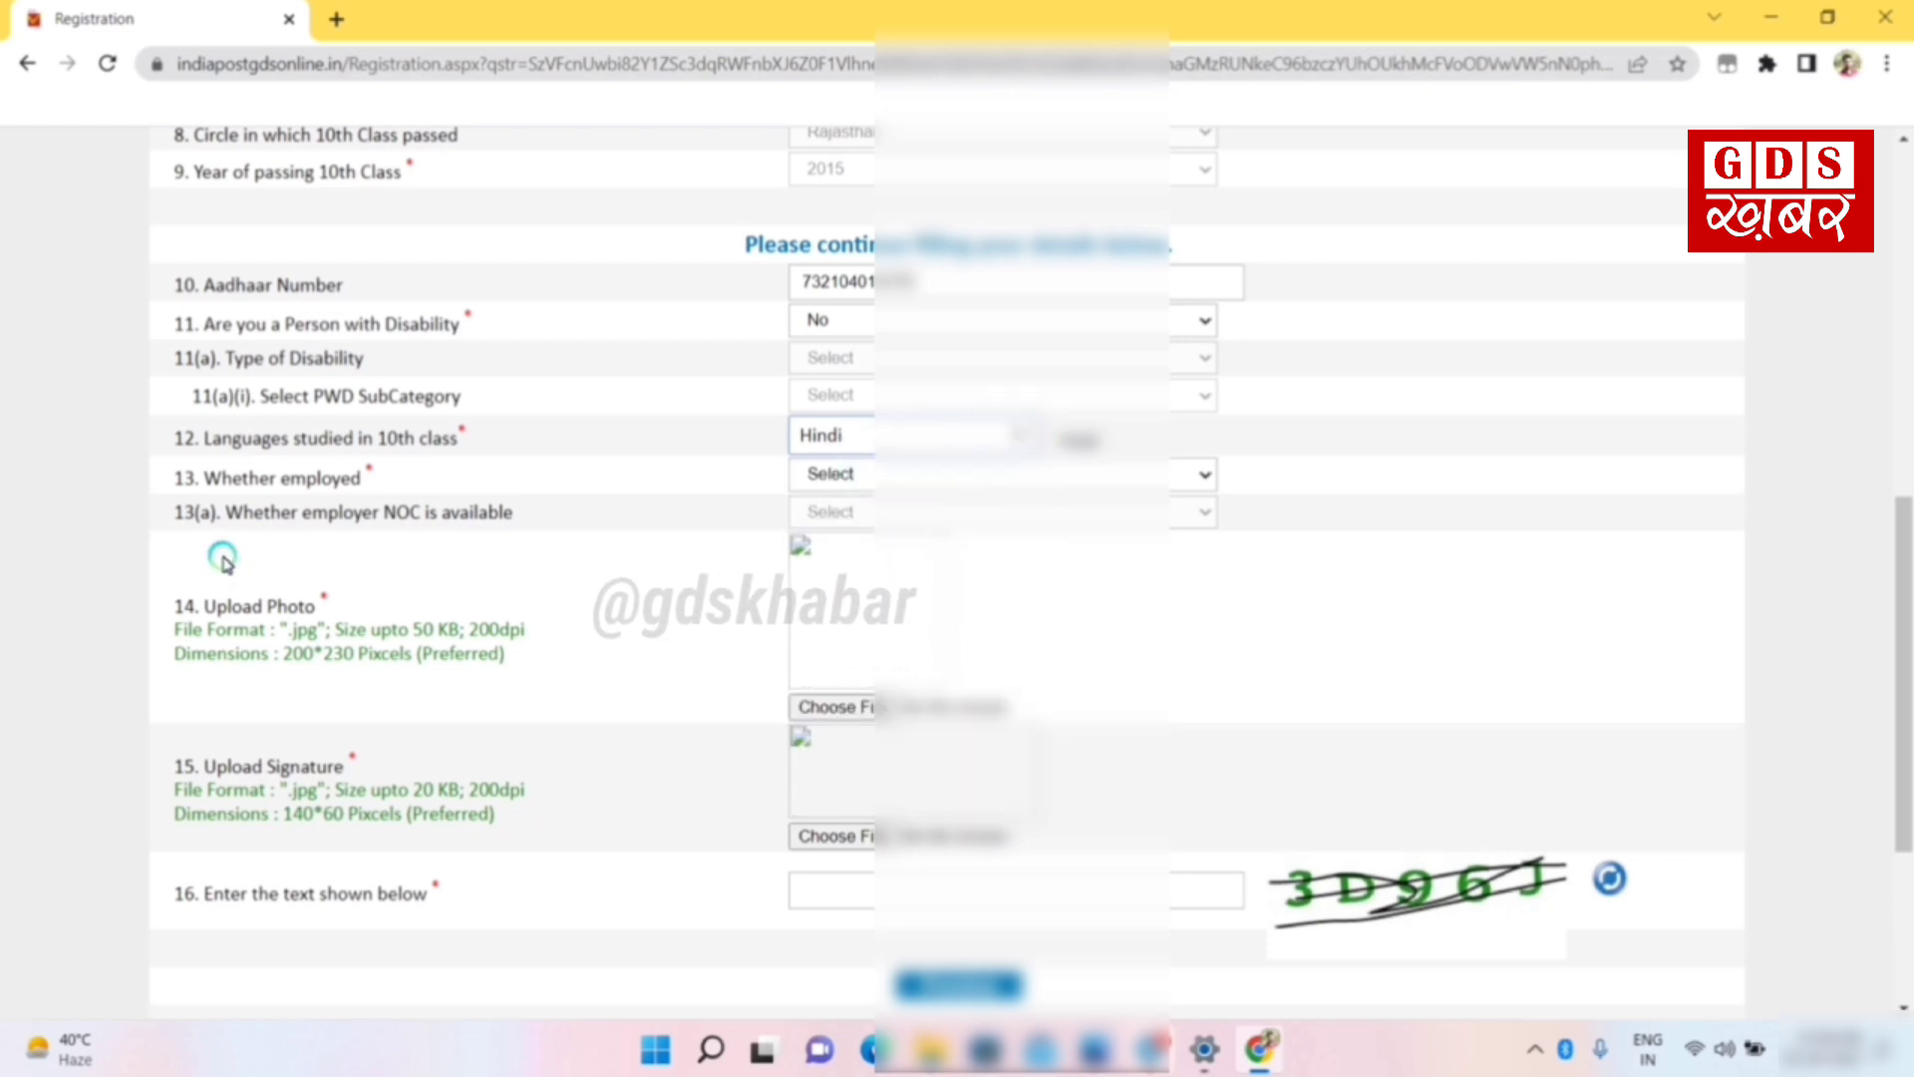
pyautogui.click(825, 476)
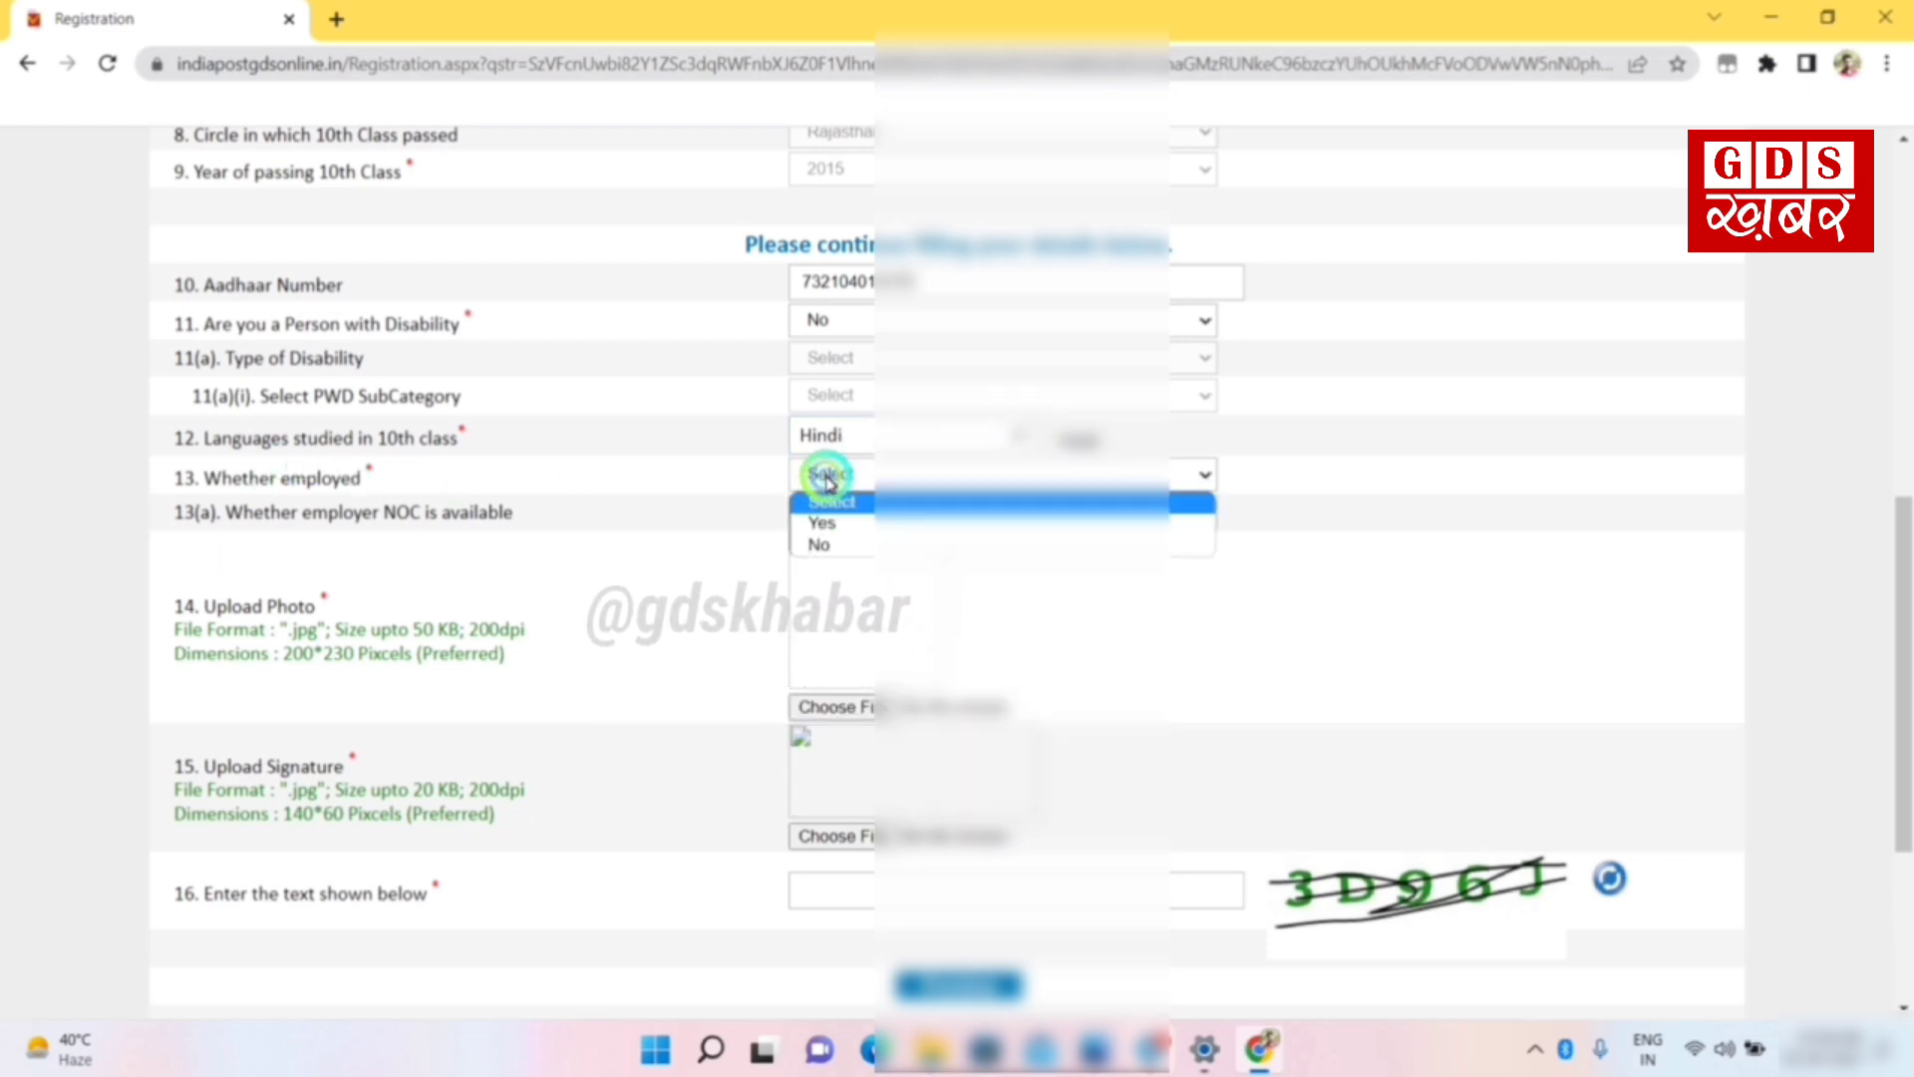
pyautogui.click(823, 544)
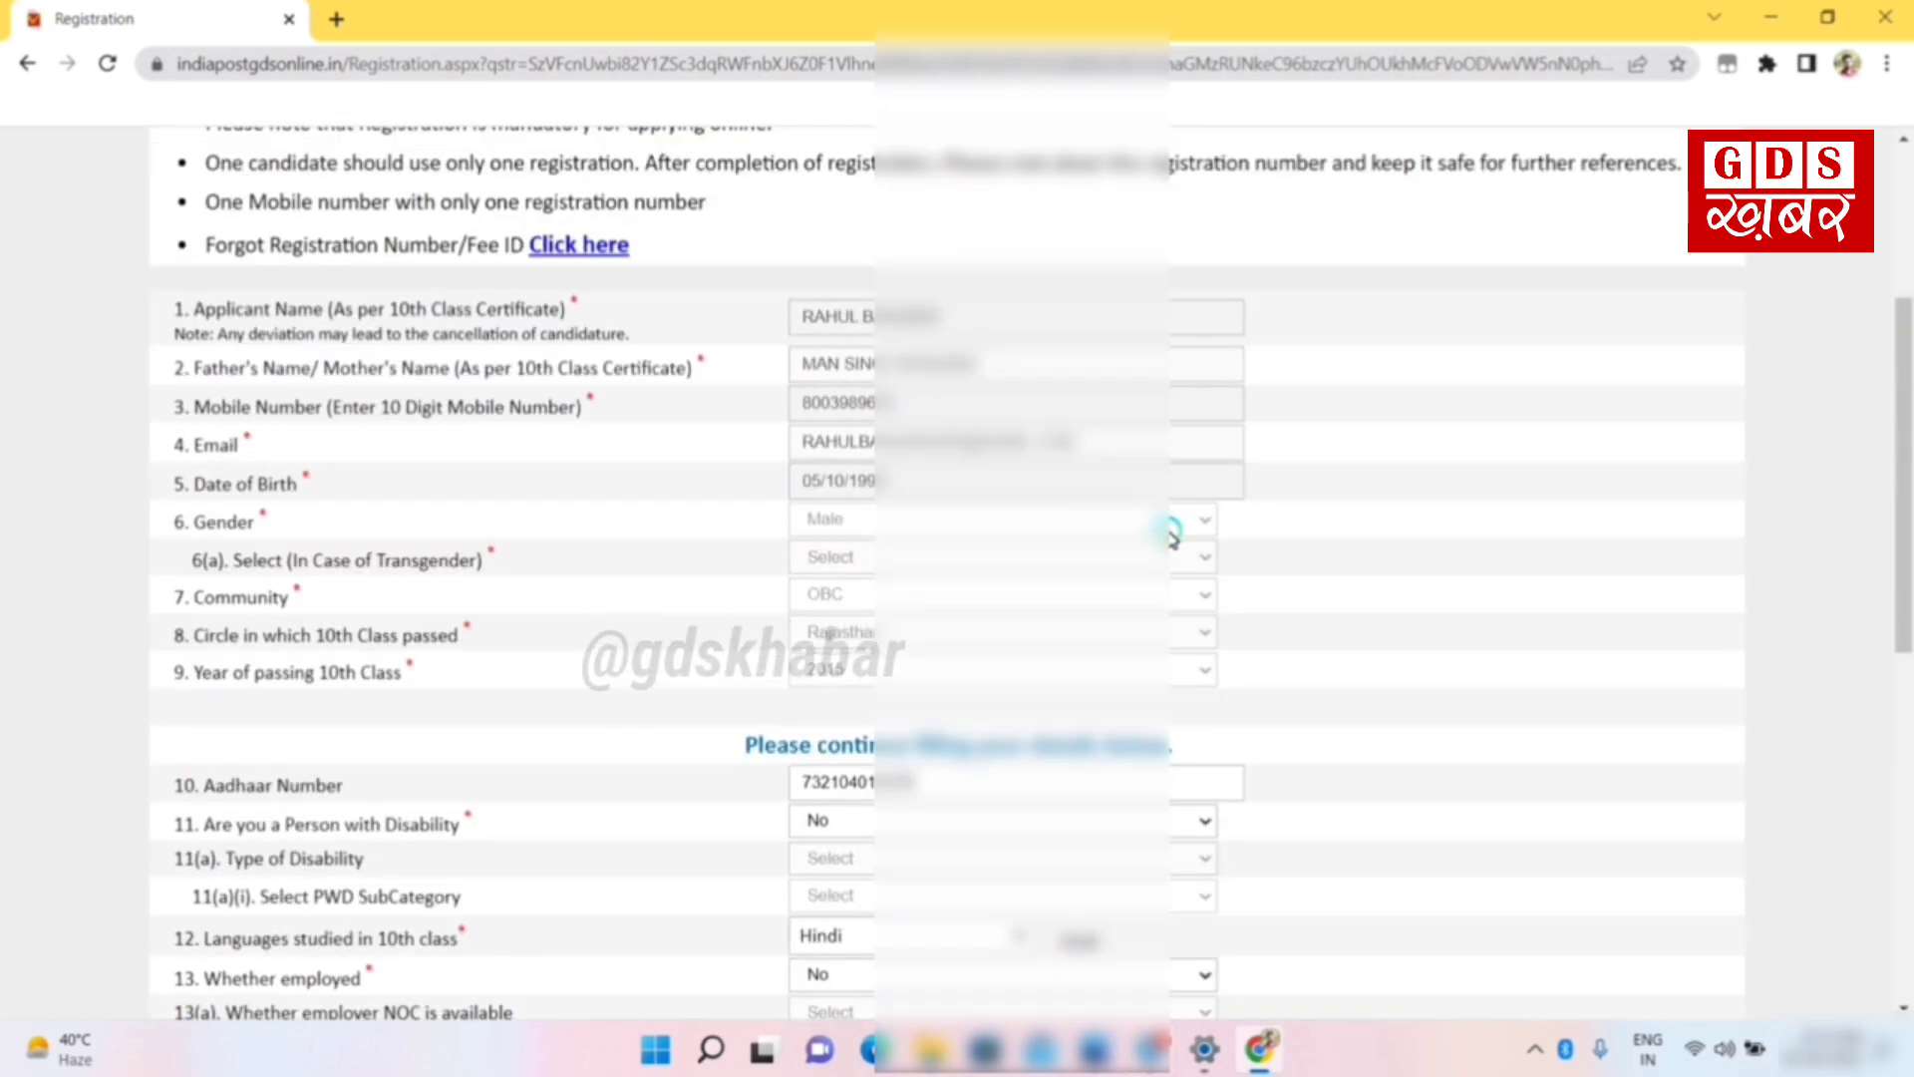
# Step: Scroll past the photo and signature uploads to the captcha and declaration section
pyautogui.scroll(-1, 1173, 535)
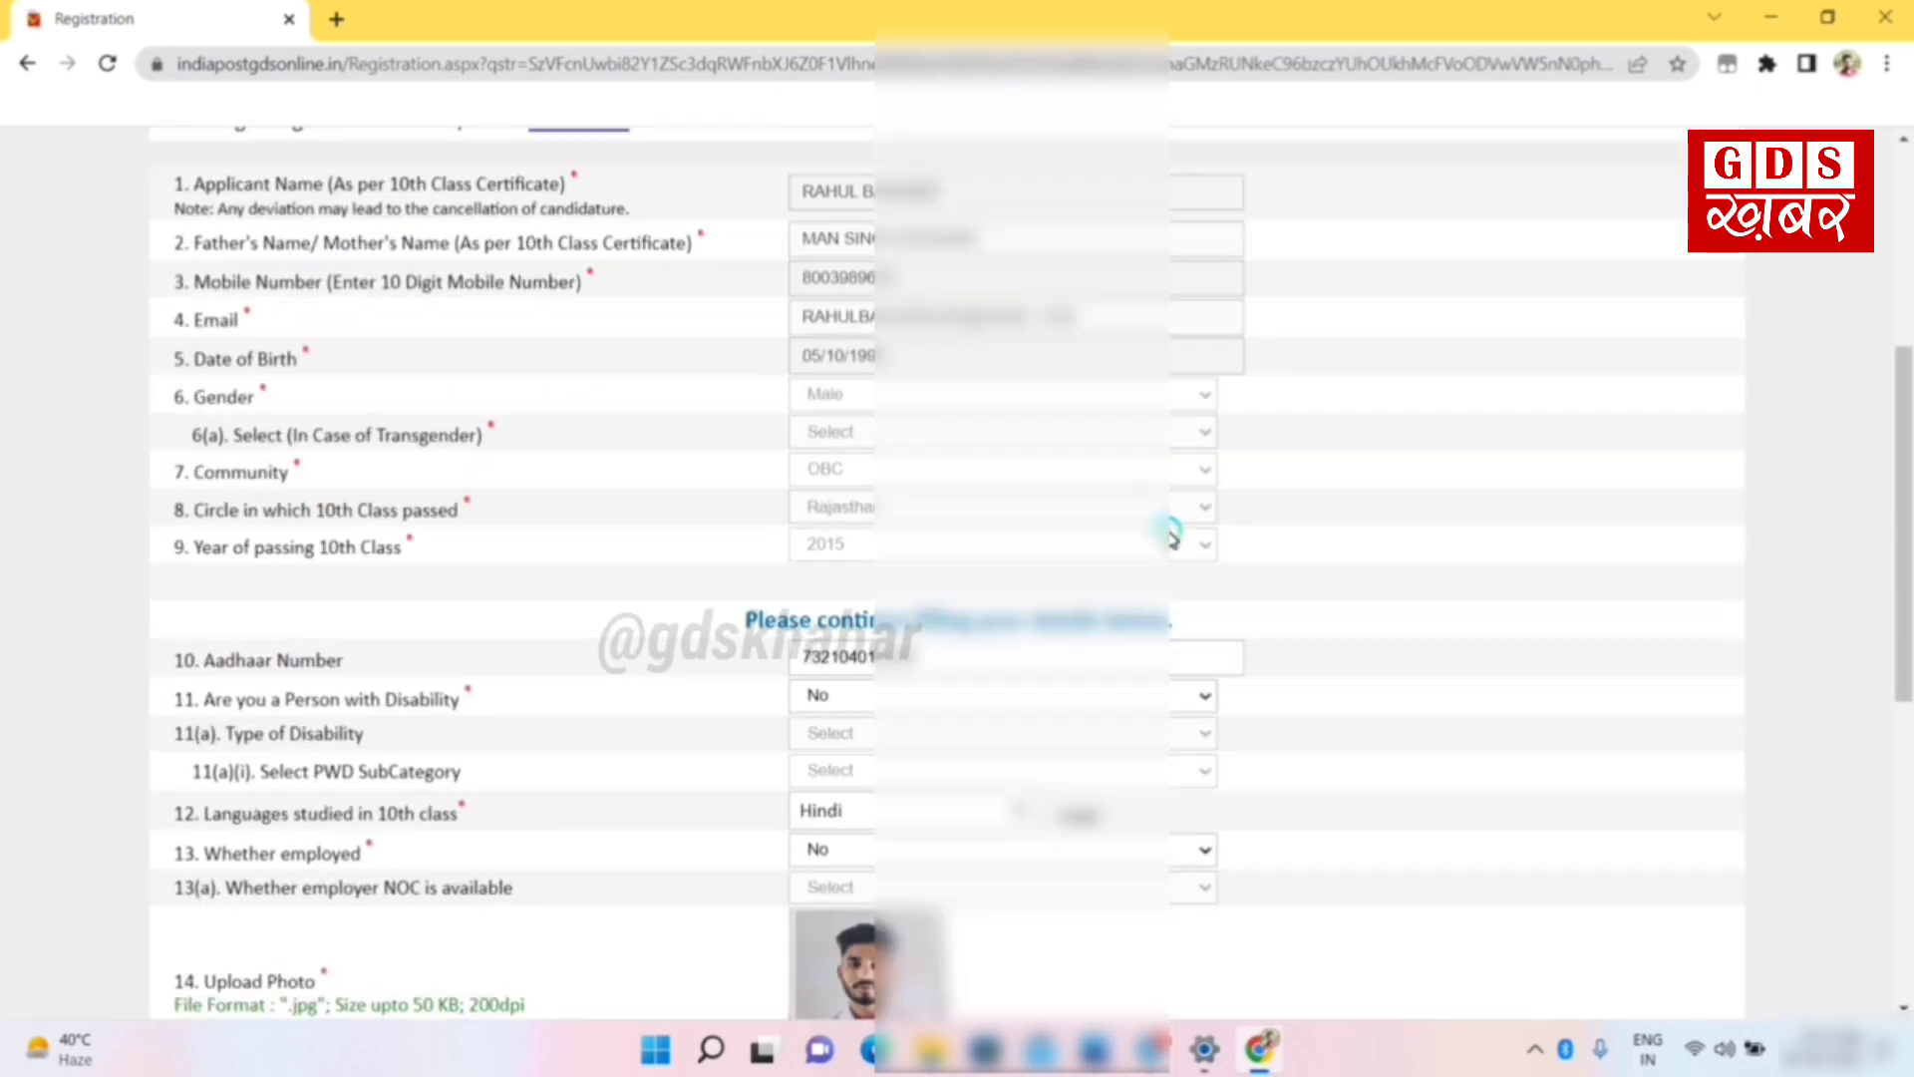
pyautogui.scroll(-5, 1172, 536)
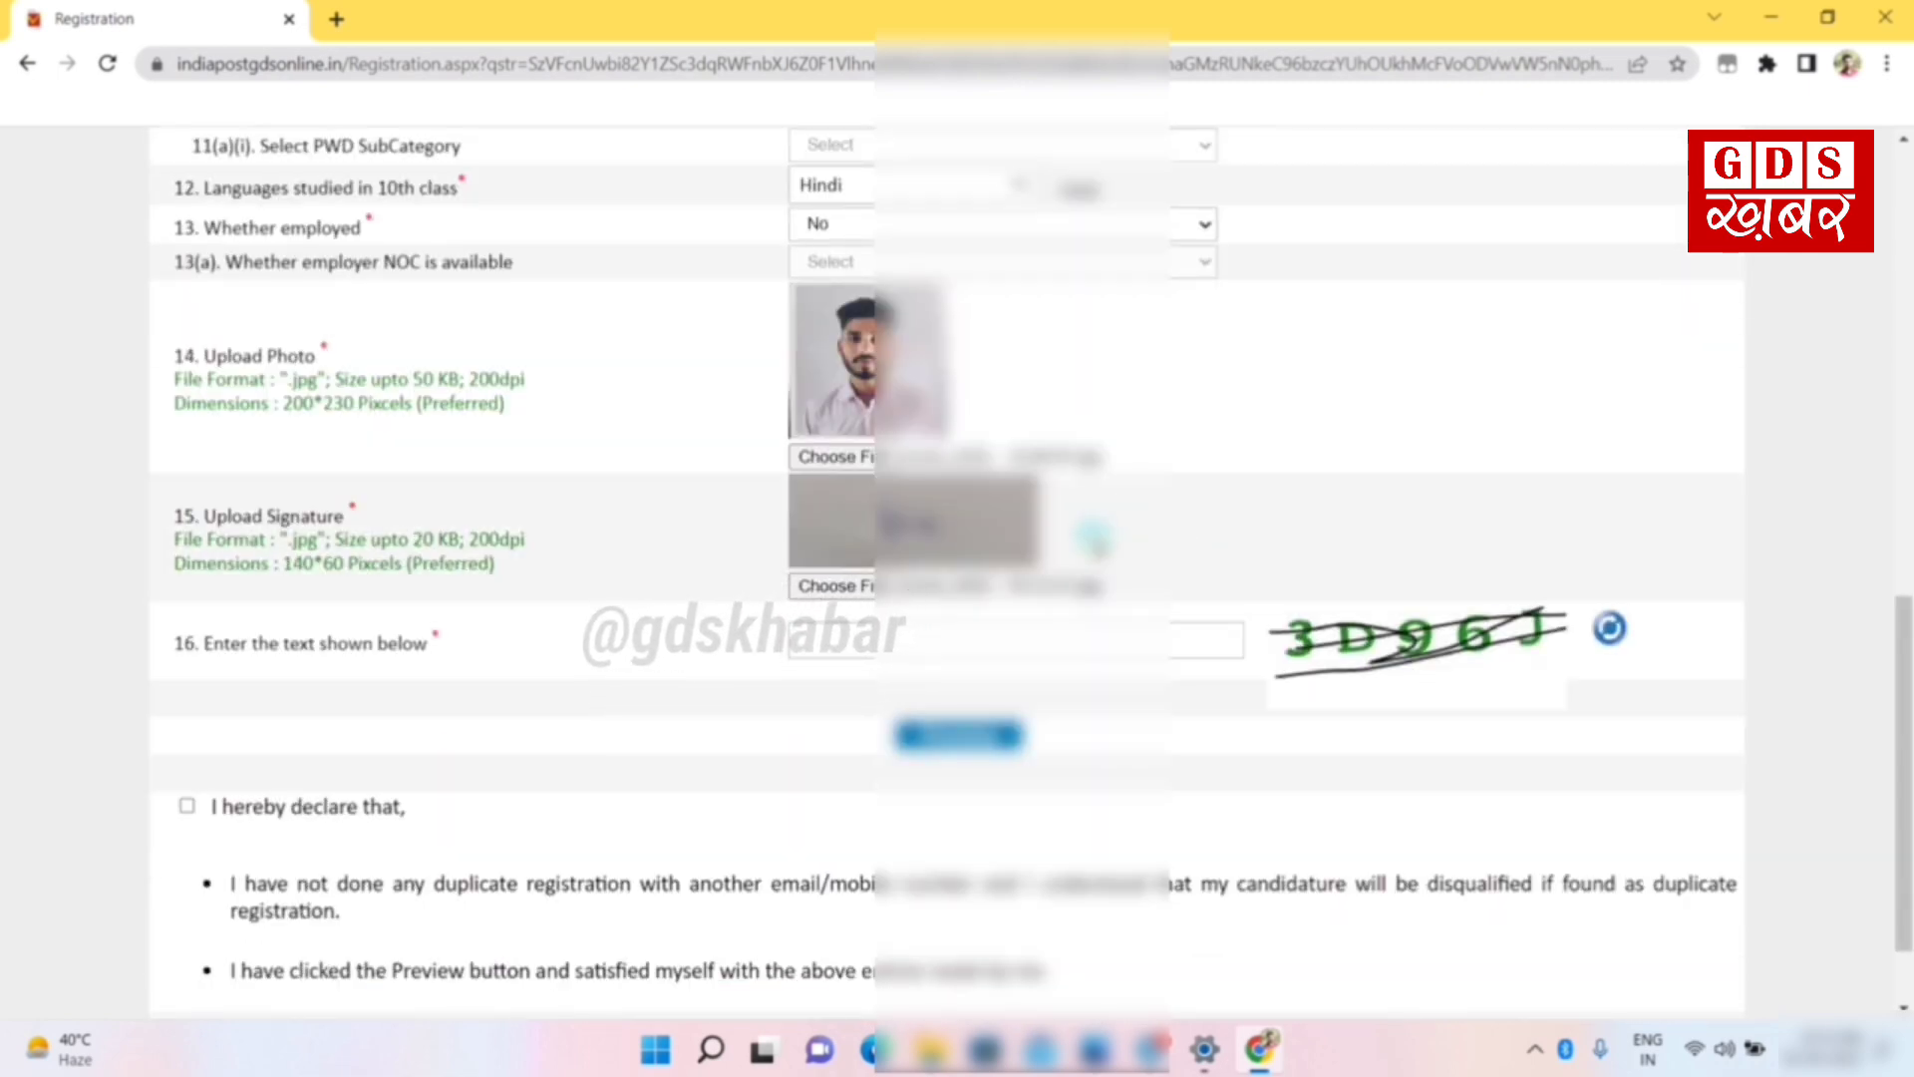
pyautogui.scroll(-1, 1094, 538)
# Step: Enter captcha 3D96J and tick the 'I hereby declare that' declaration
pyautogui.click(1057, 521)
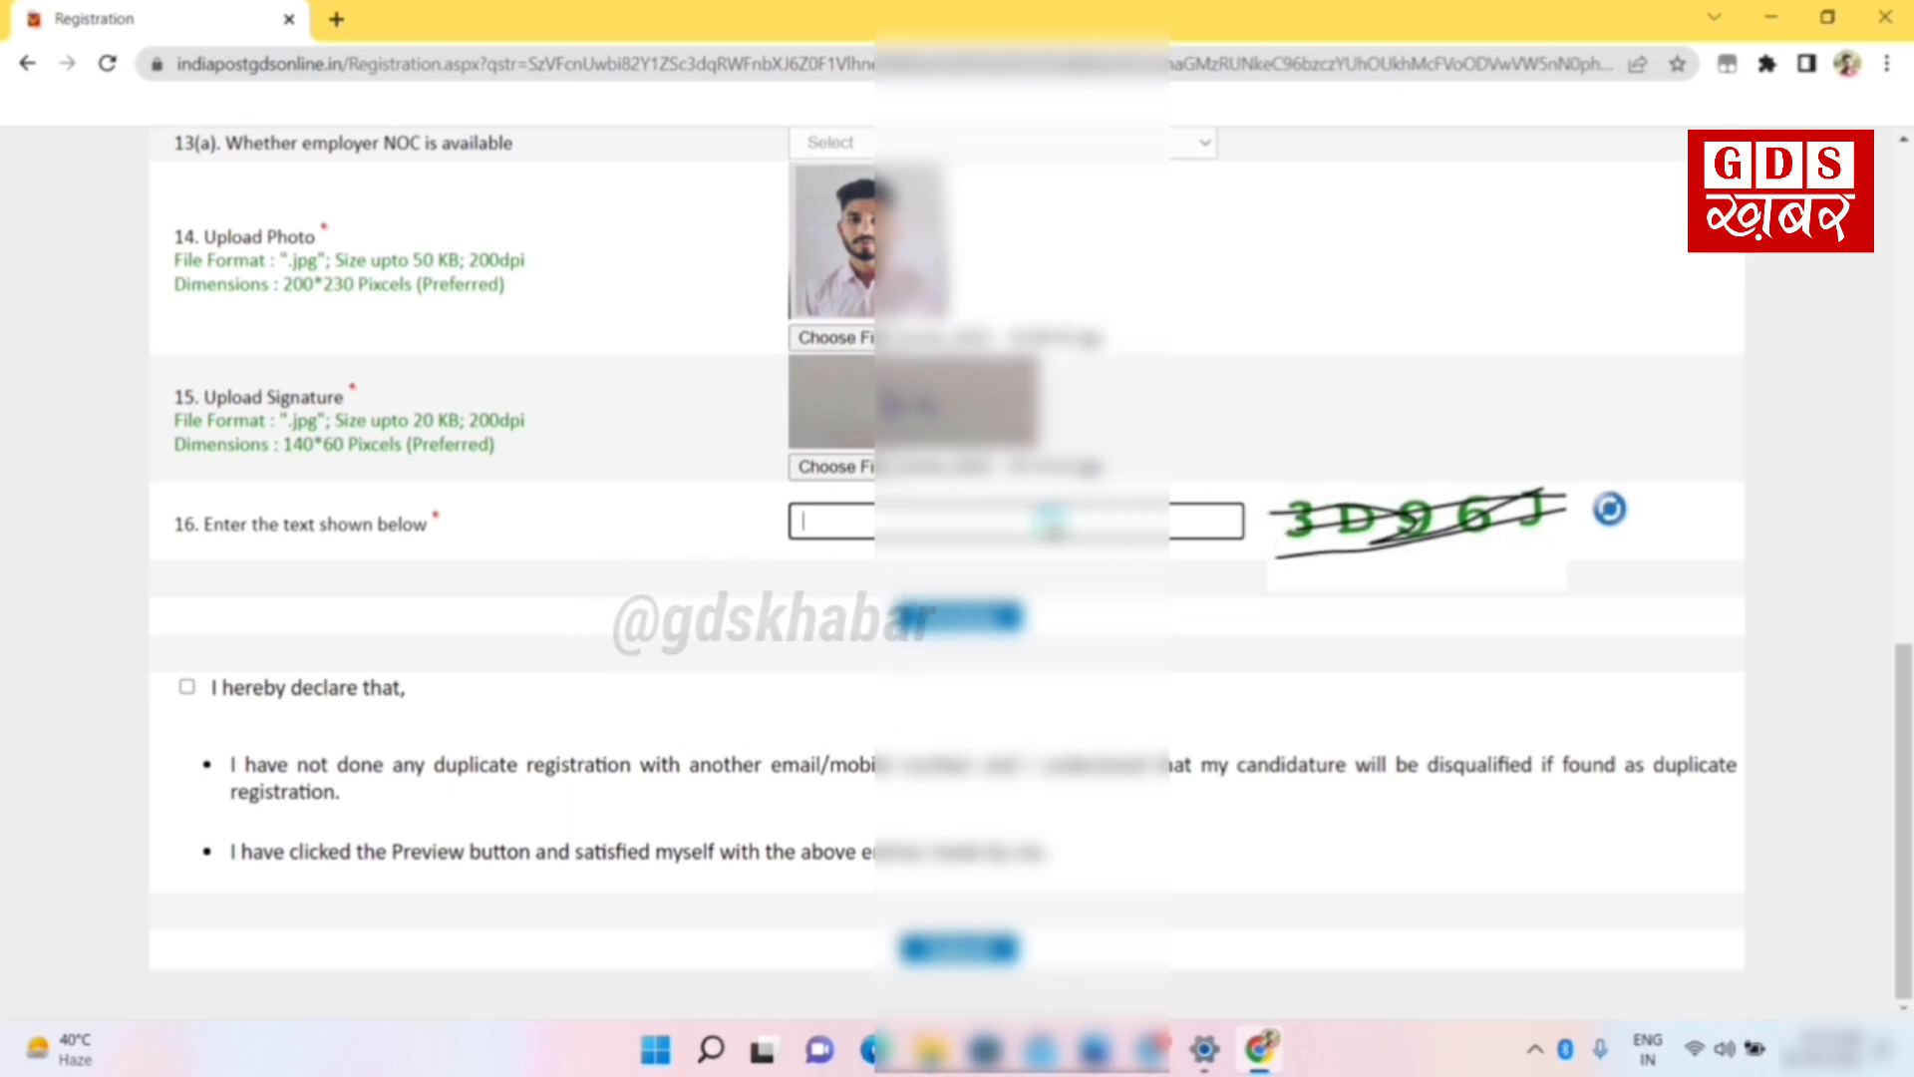
pyautogui.write('3')
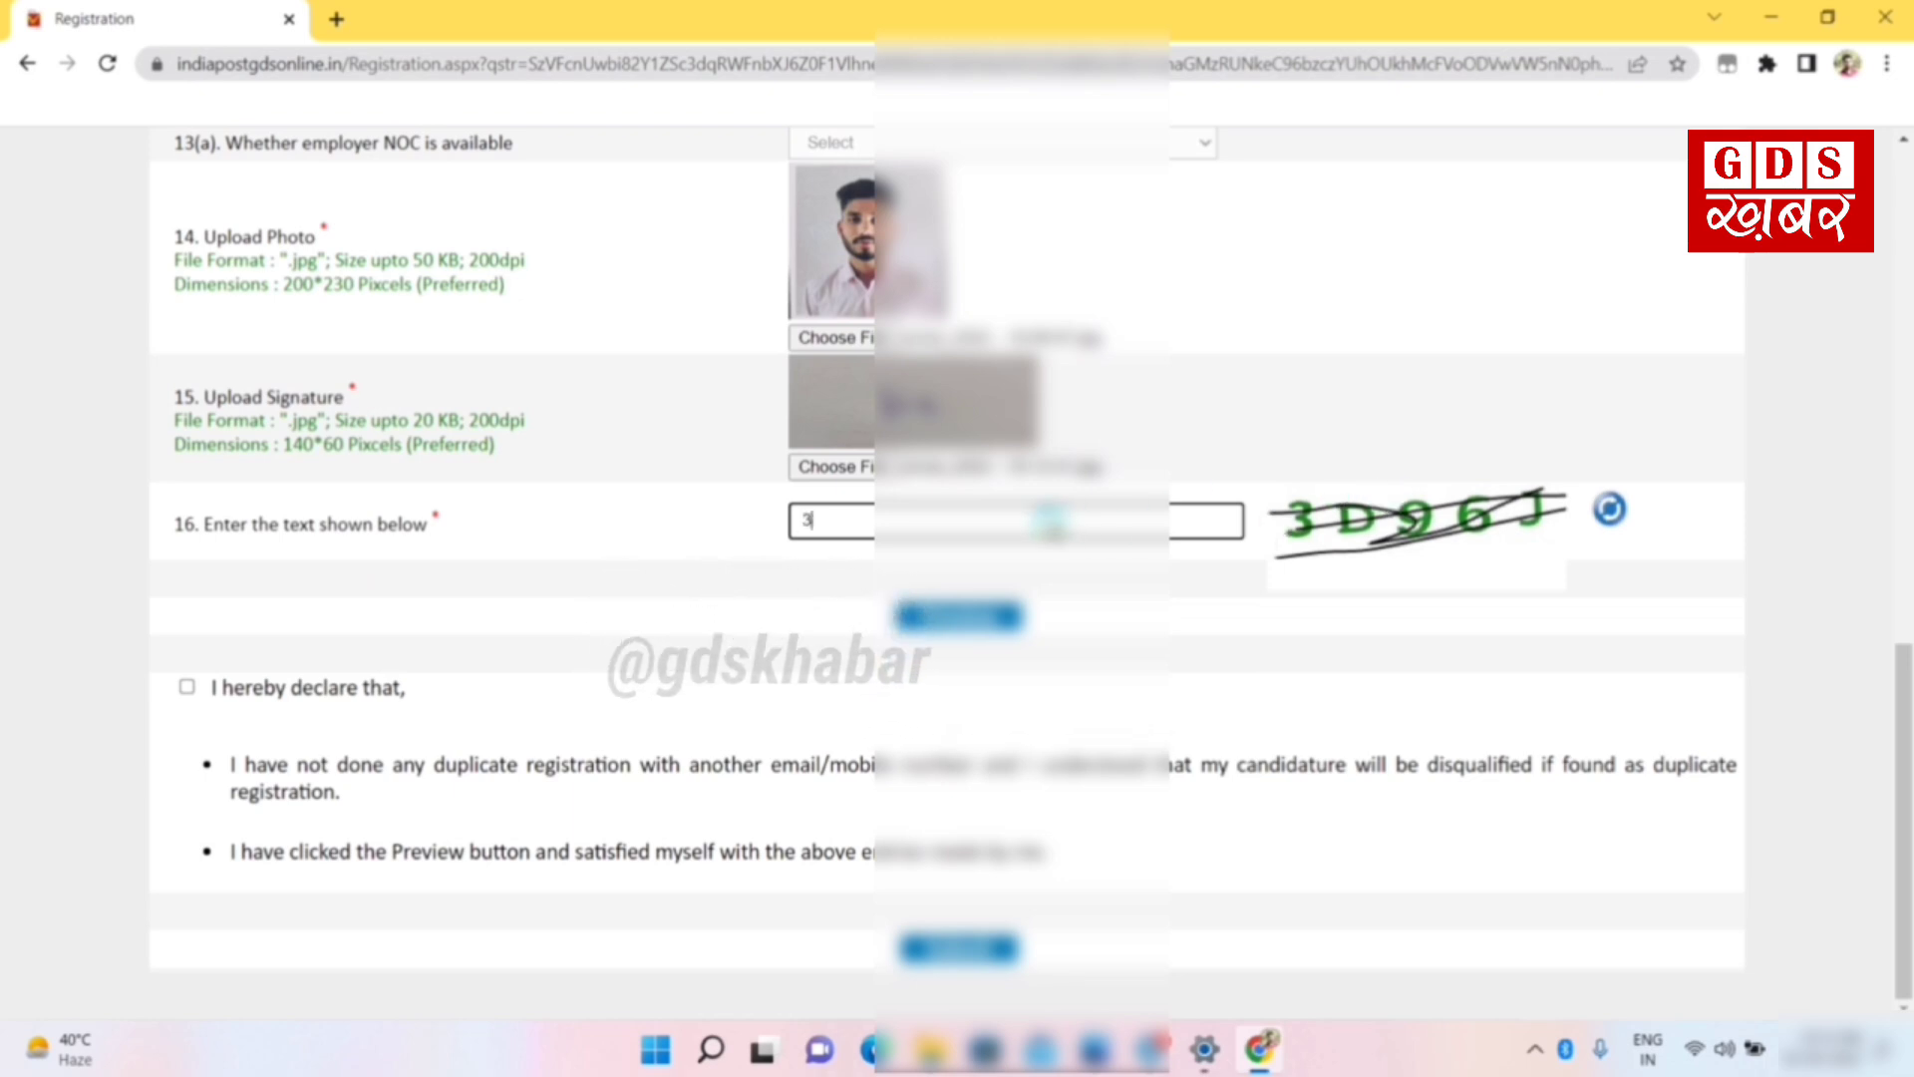
pyautogui.write('D')
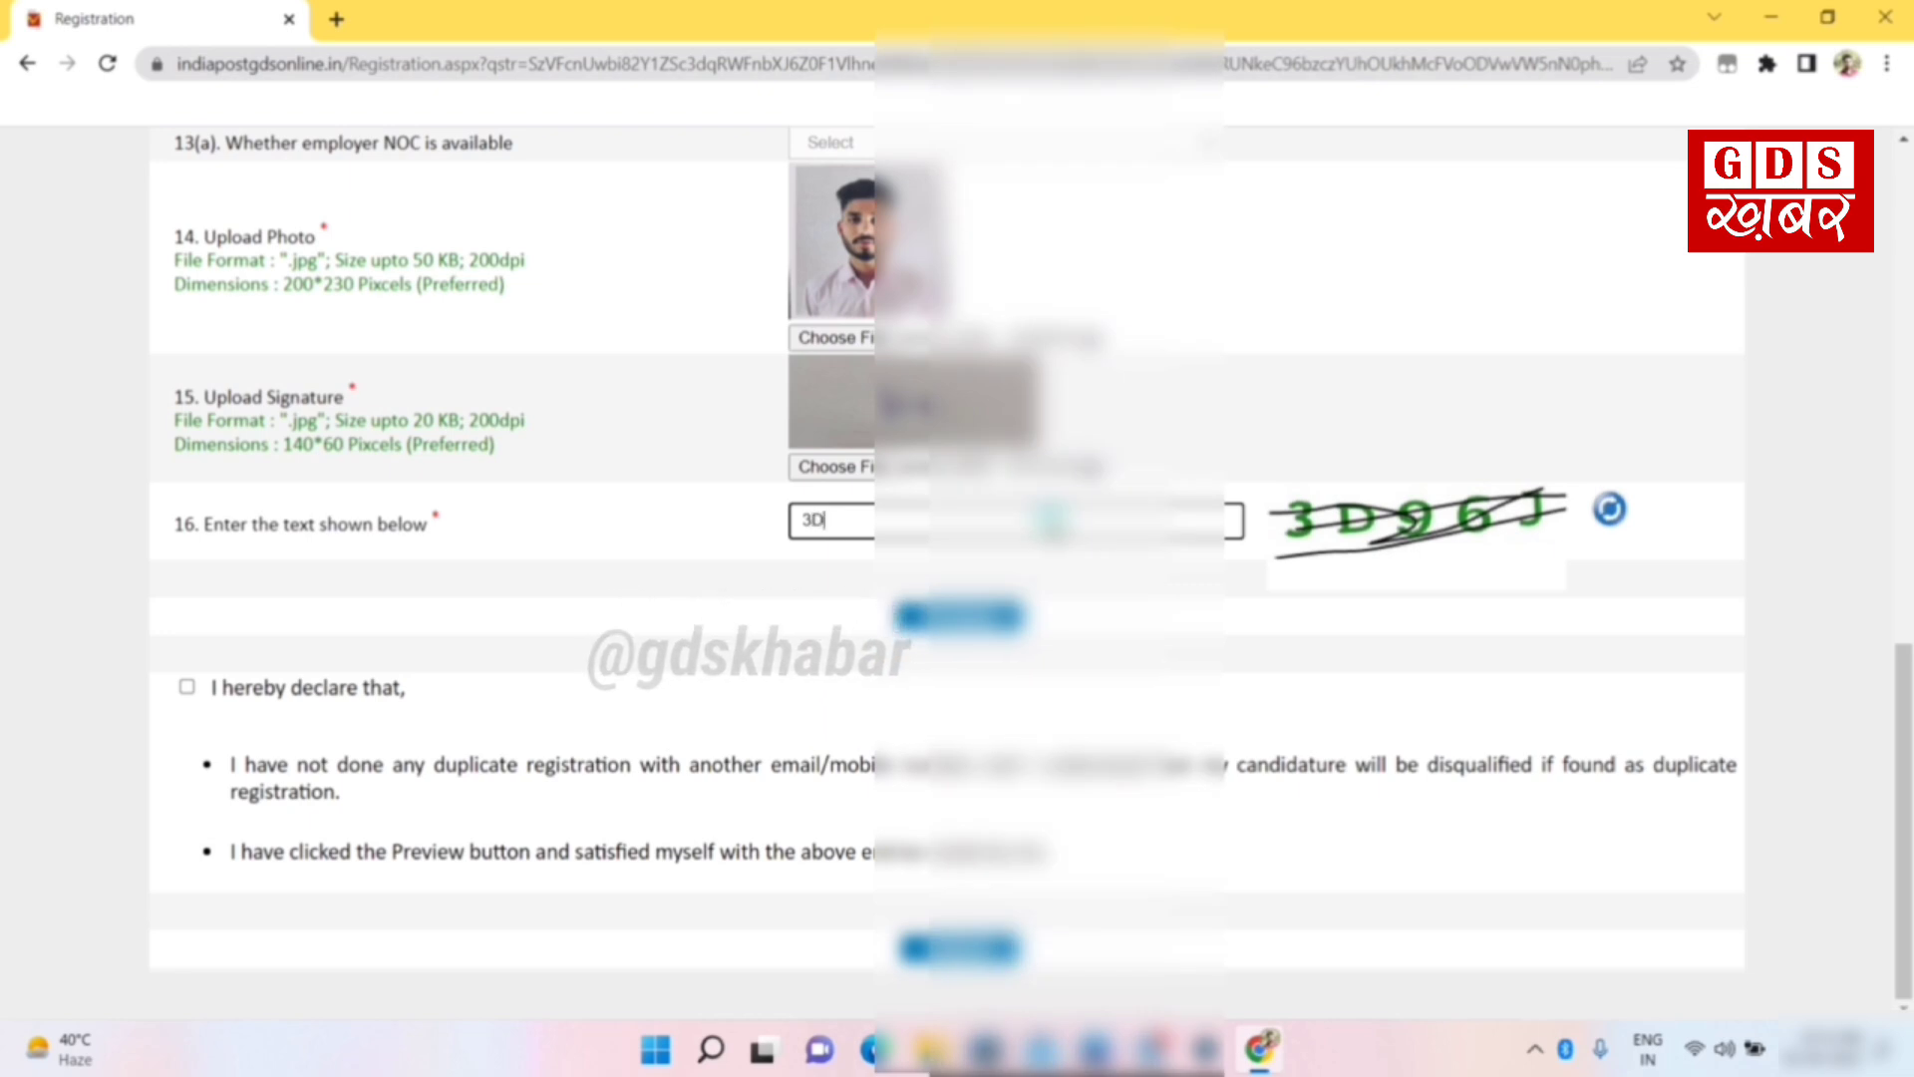
pyautogui.write('96J')
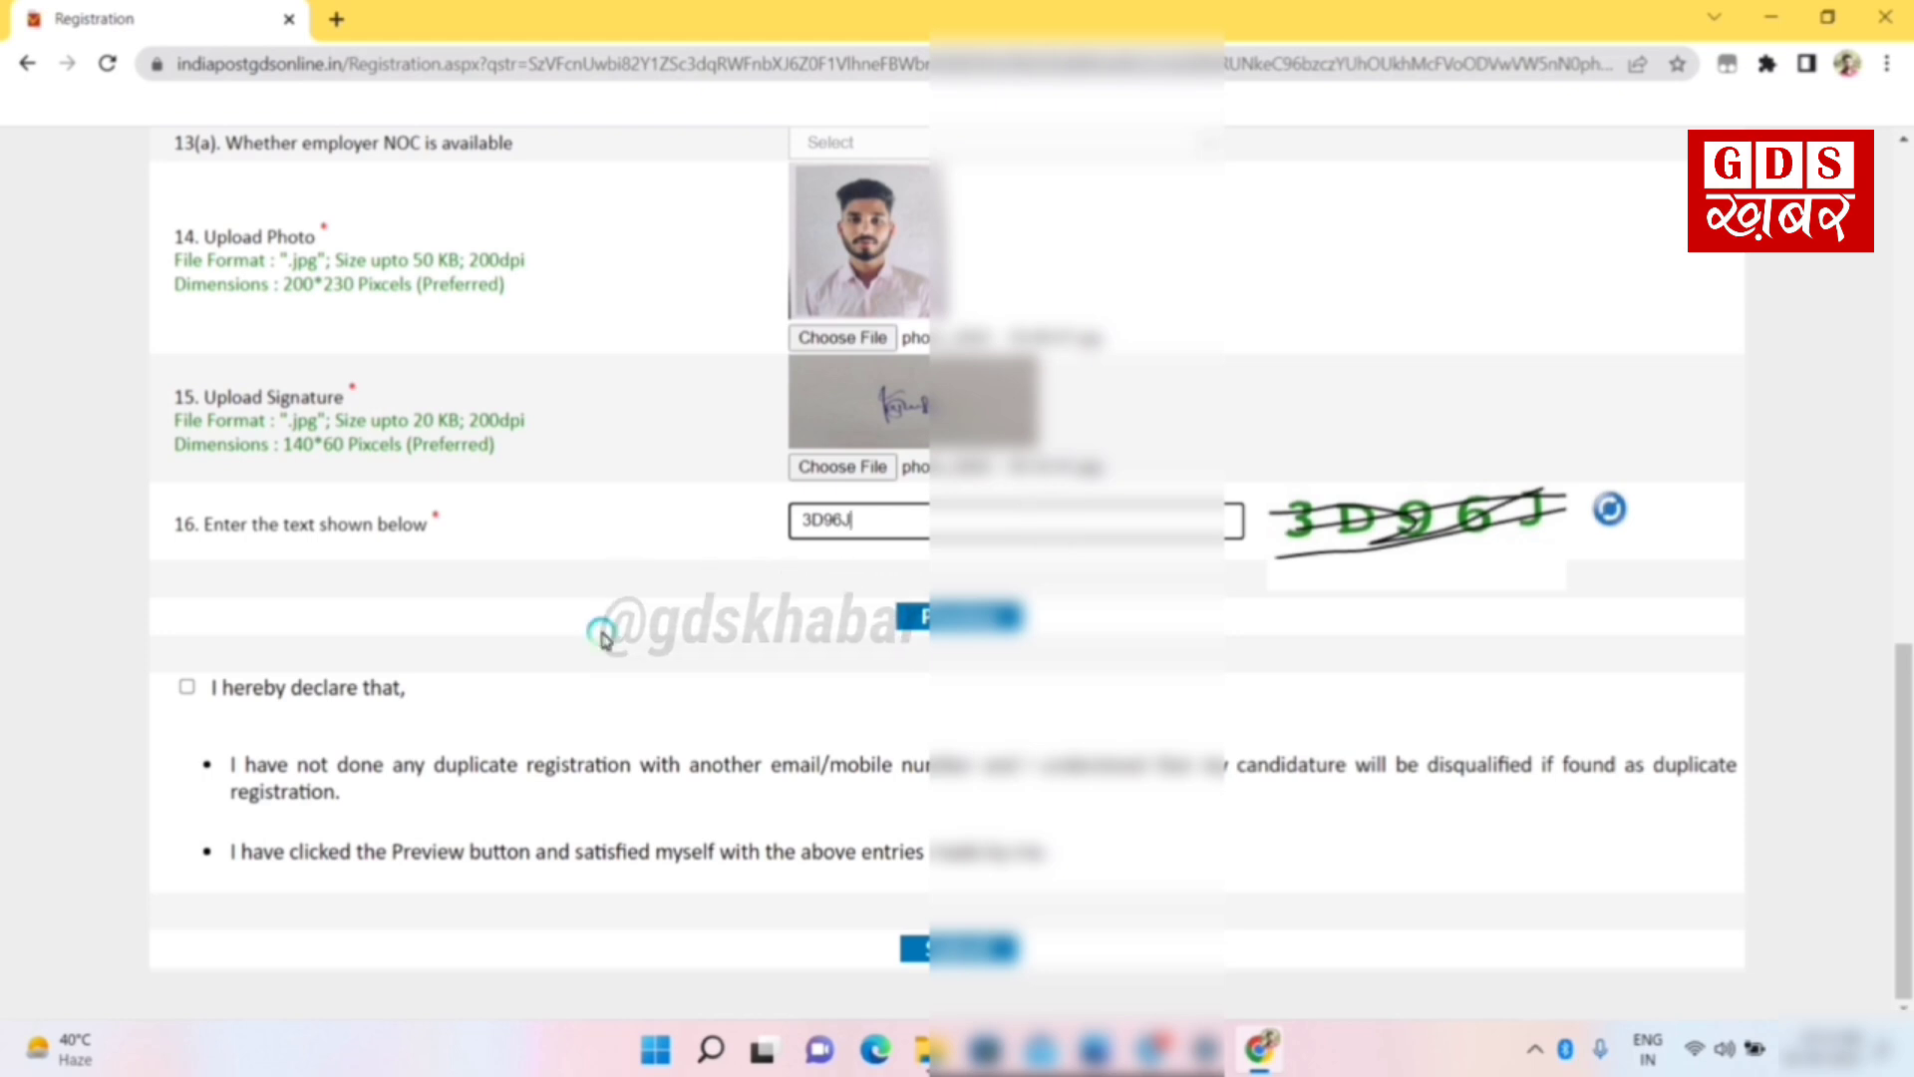
pyautogui.click(187, 686)
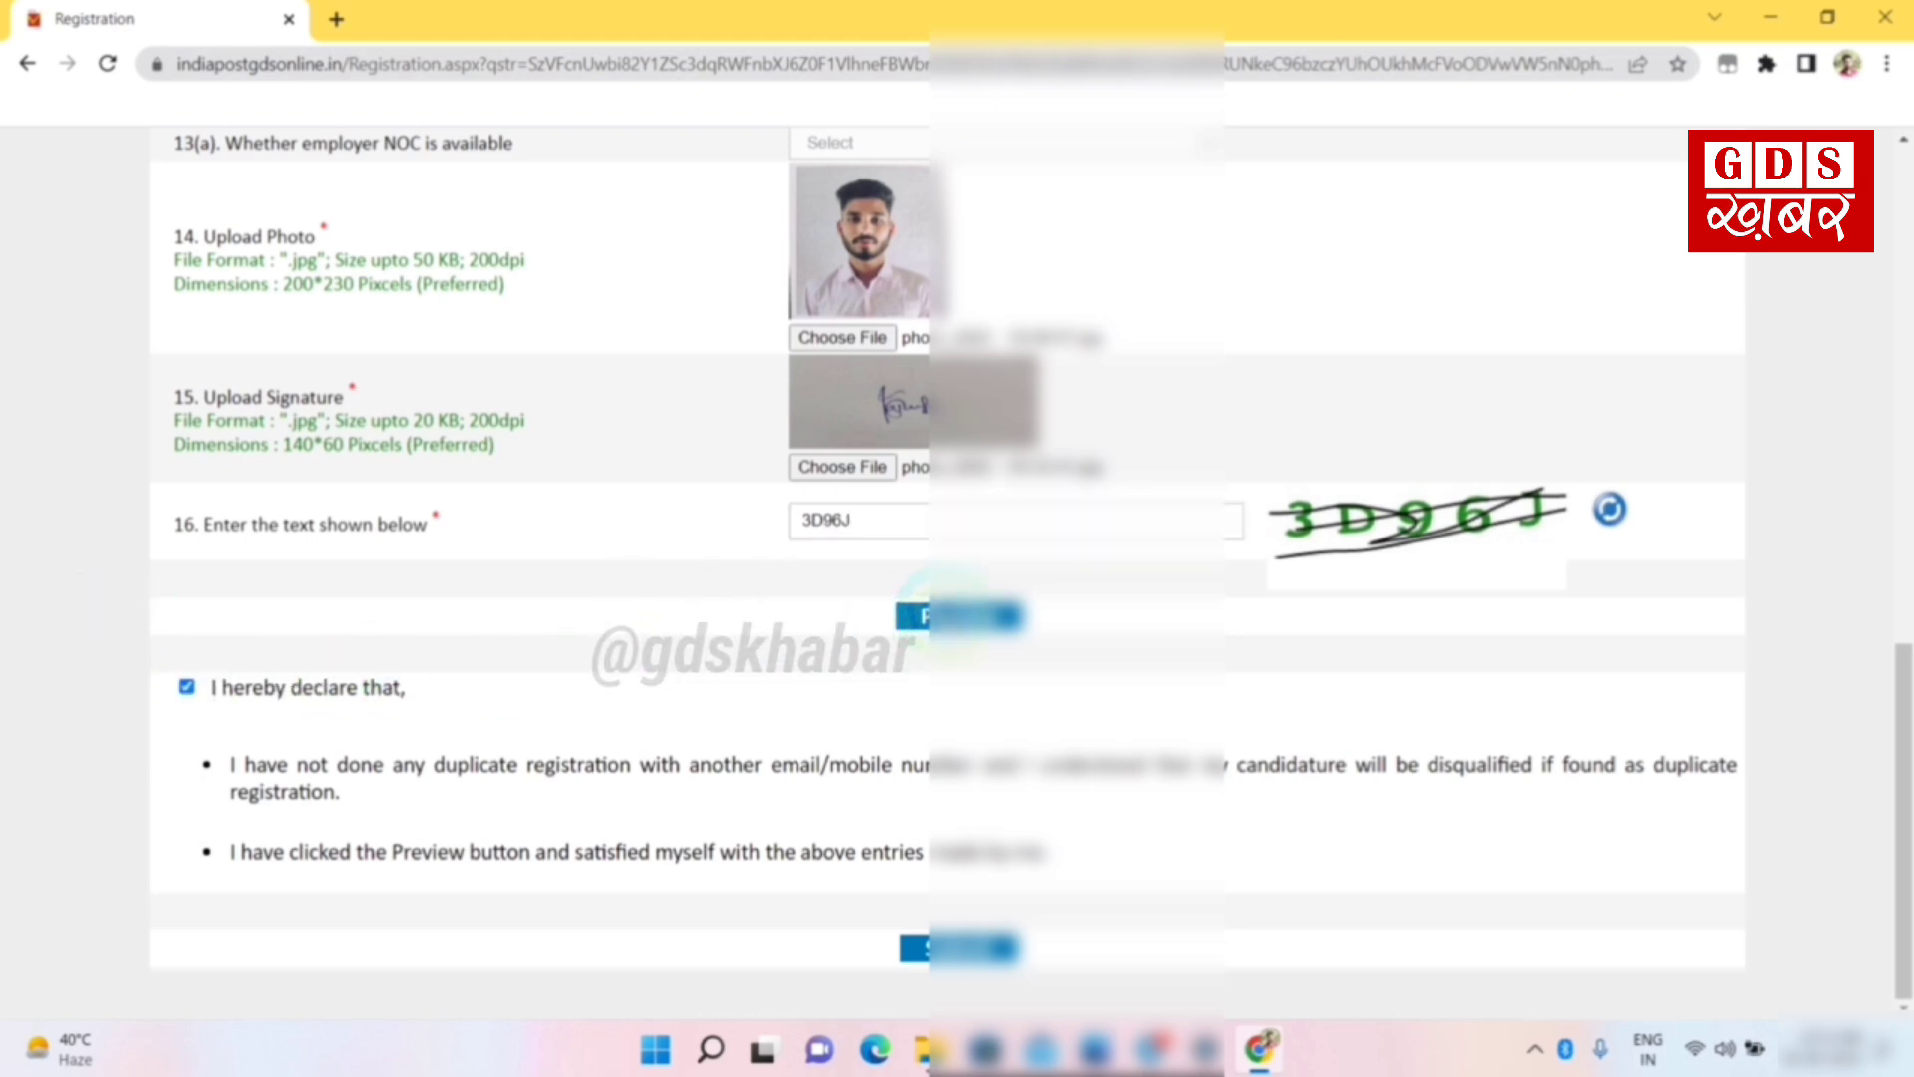
# Step: Preview the registration details, close the preview, and submit the form
pyautogui.click(957, 610)
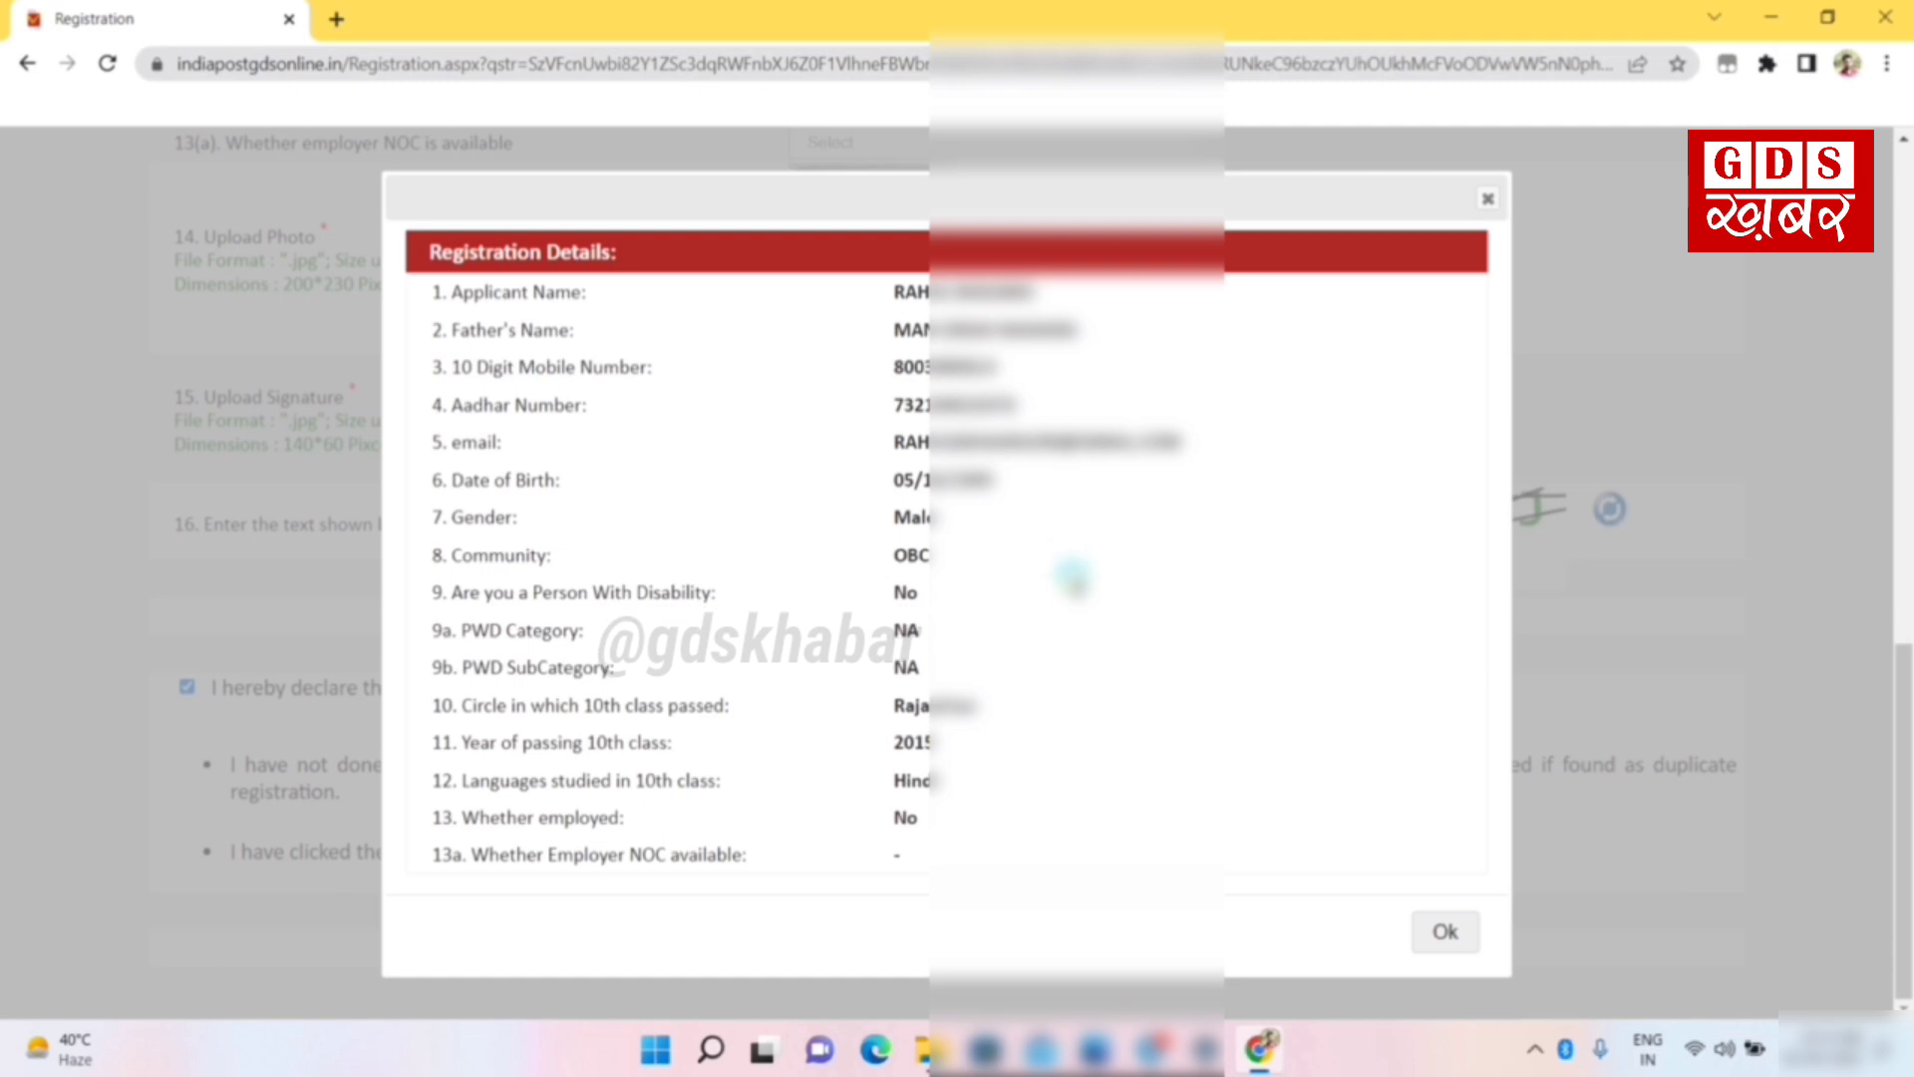
pyautogui.click(1433, 929)
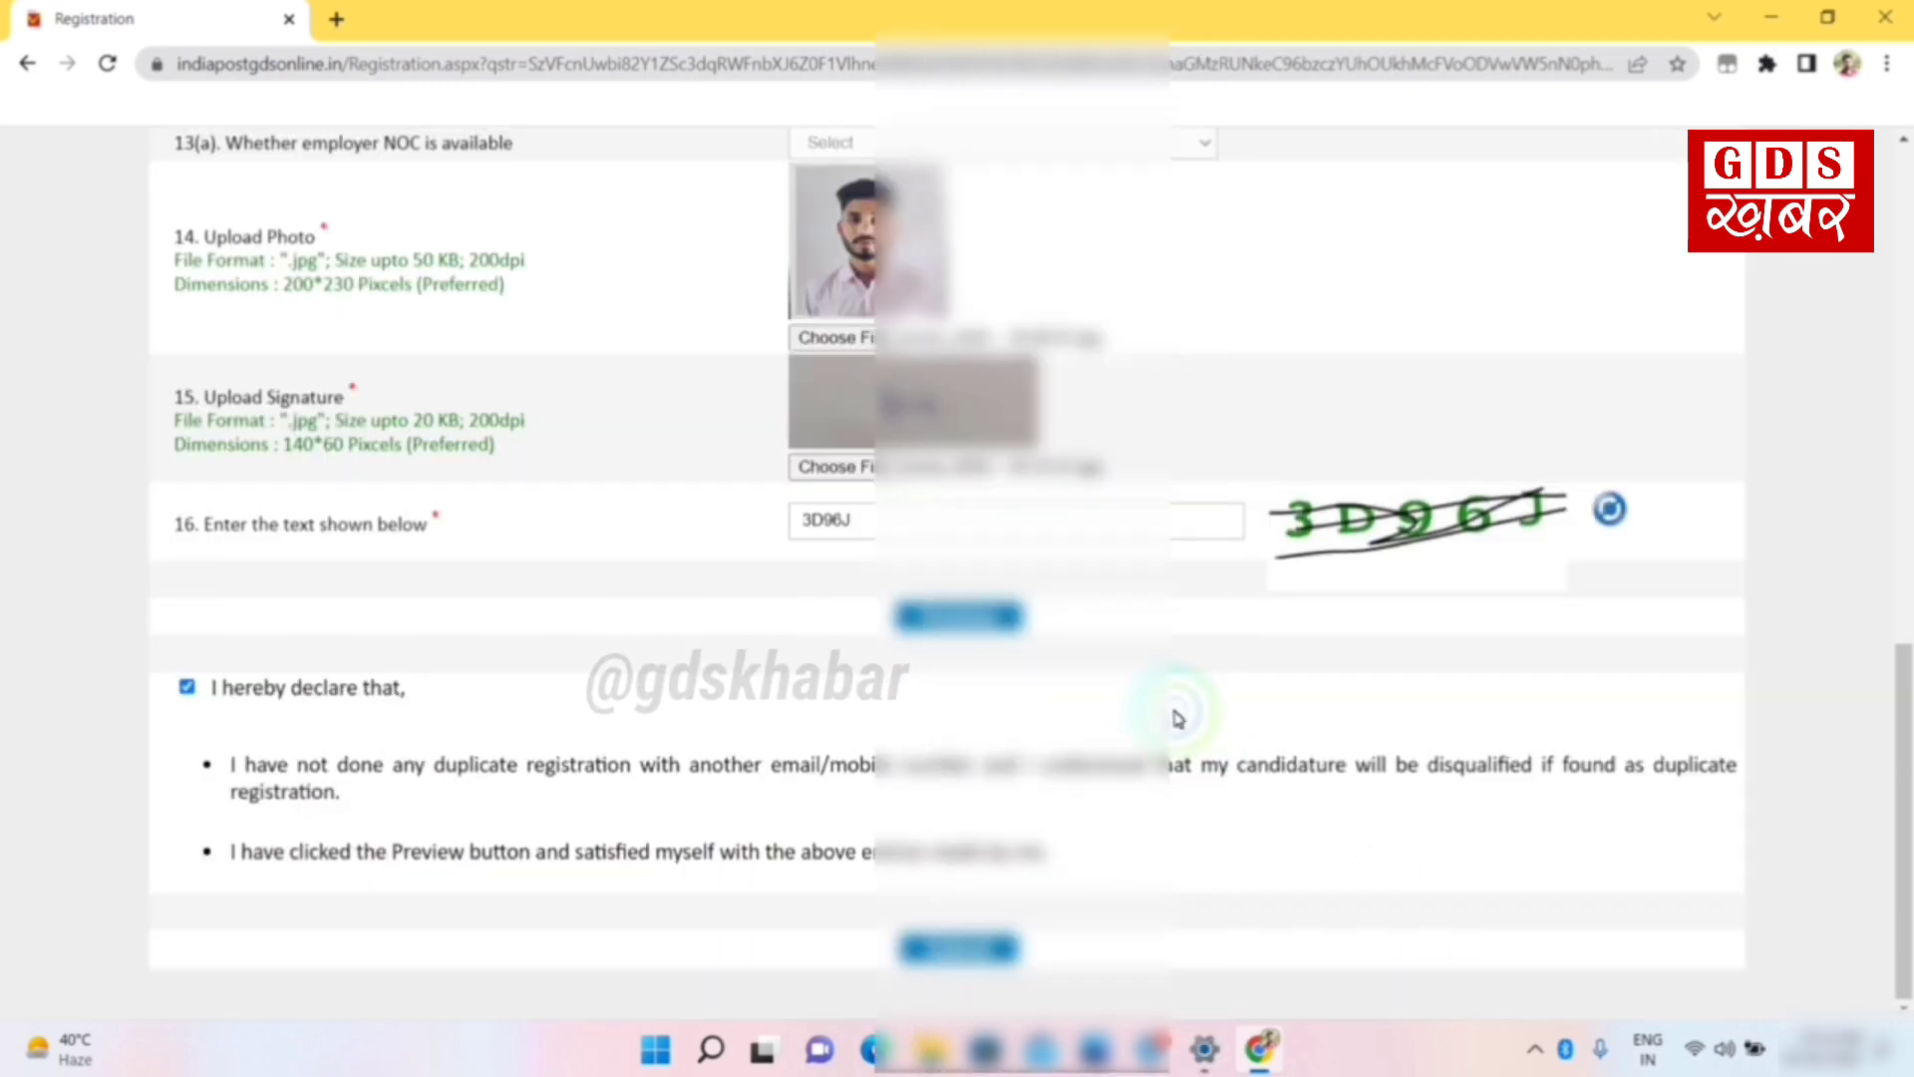
pyautogui.scroll(11, 1177, 710)
pyautogui.scroll(-11, 1177, 710)
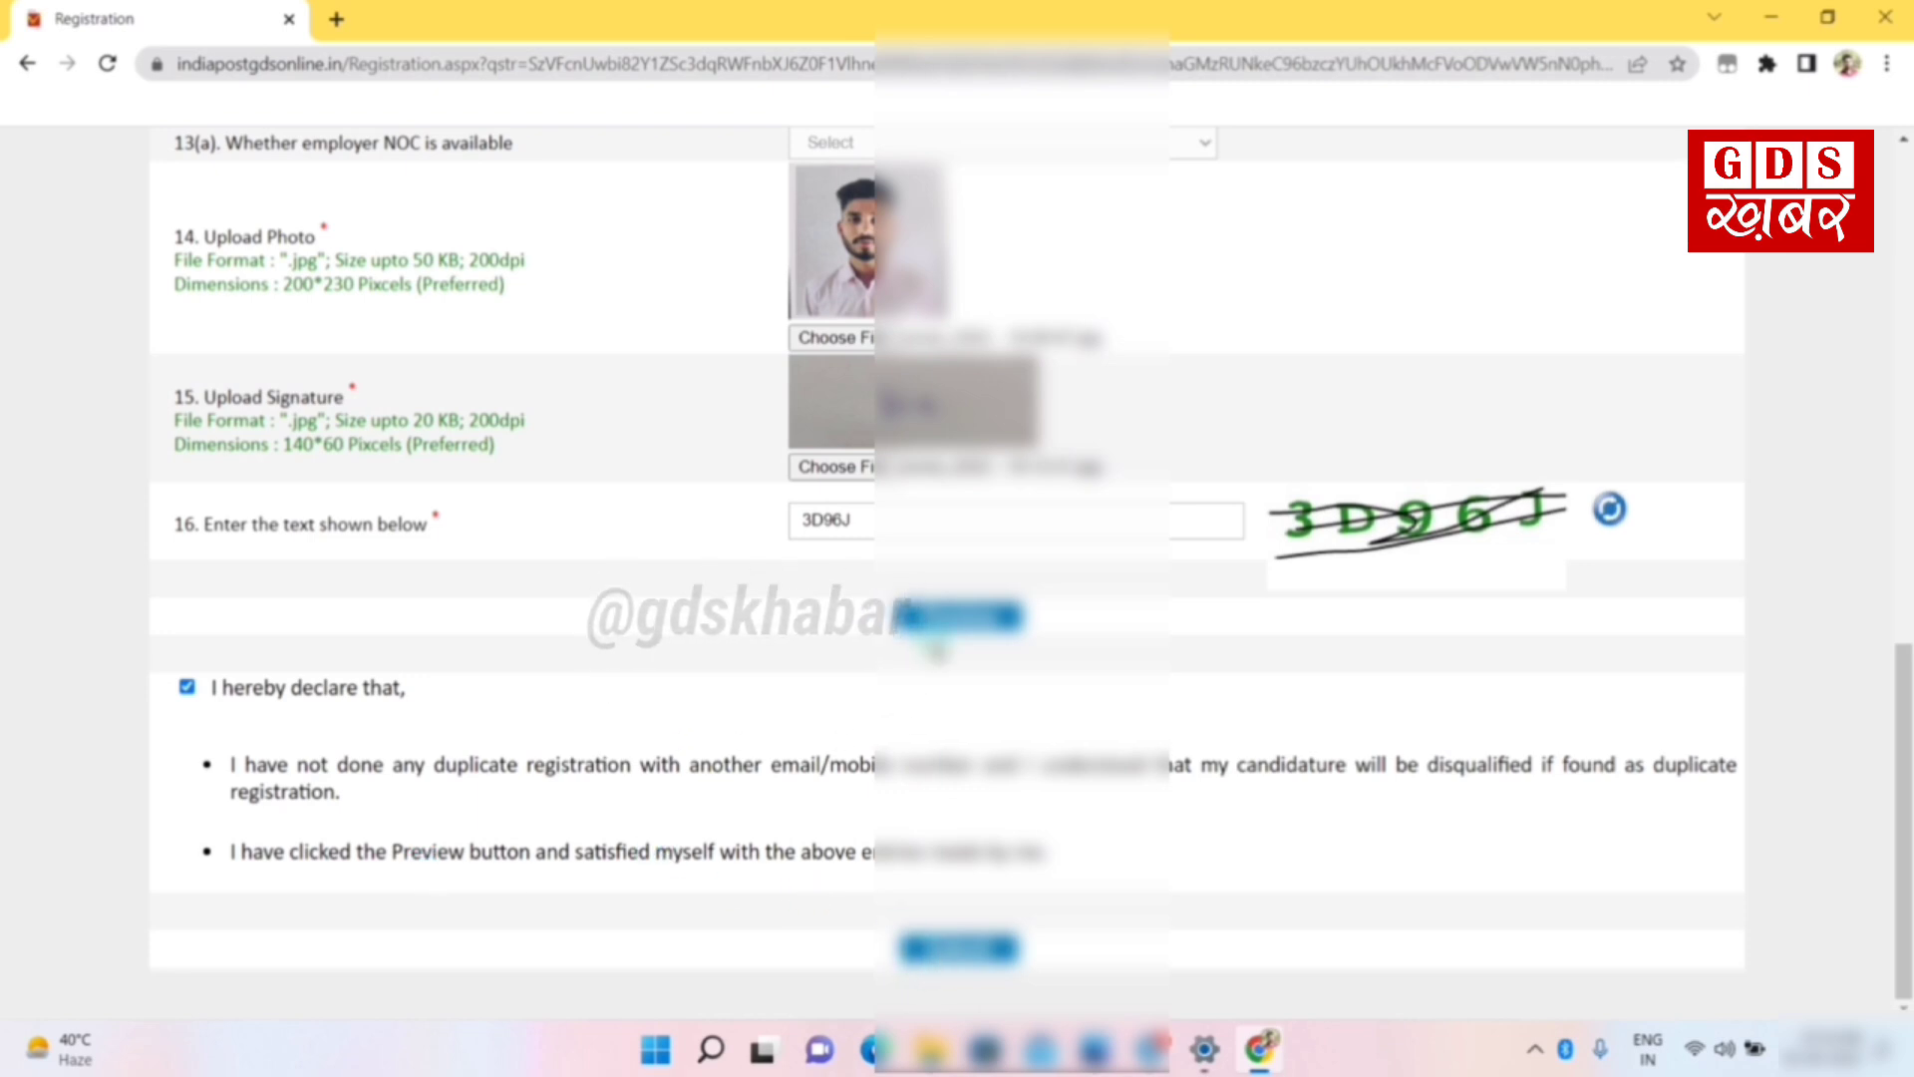
pyautogui.scroll(3, 932, 644)
pyautogui.scroll(6, 932, 643)
pyautogui.scroll(-3, 932, 643)
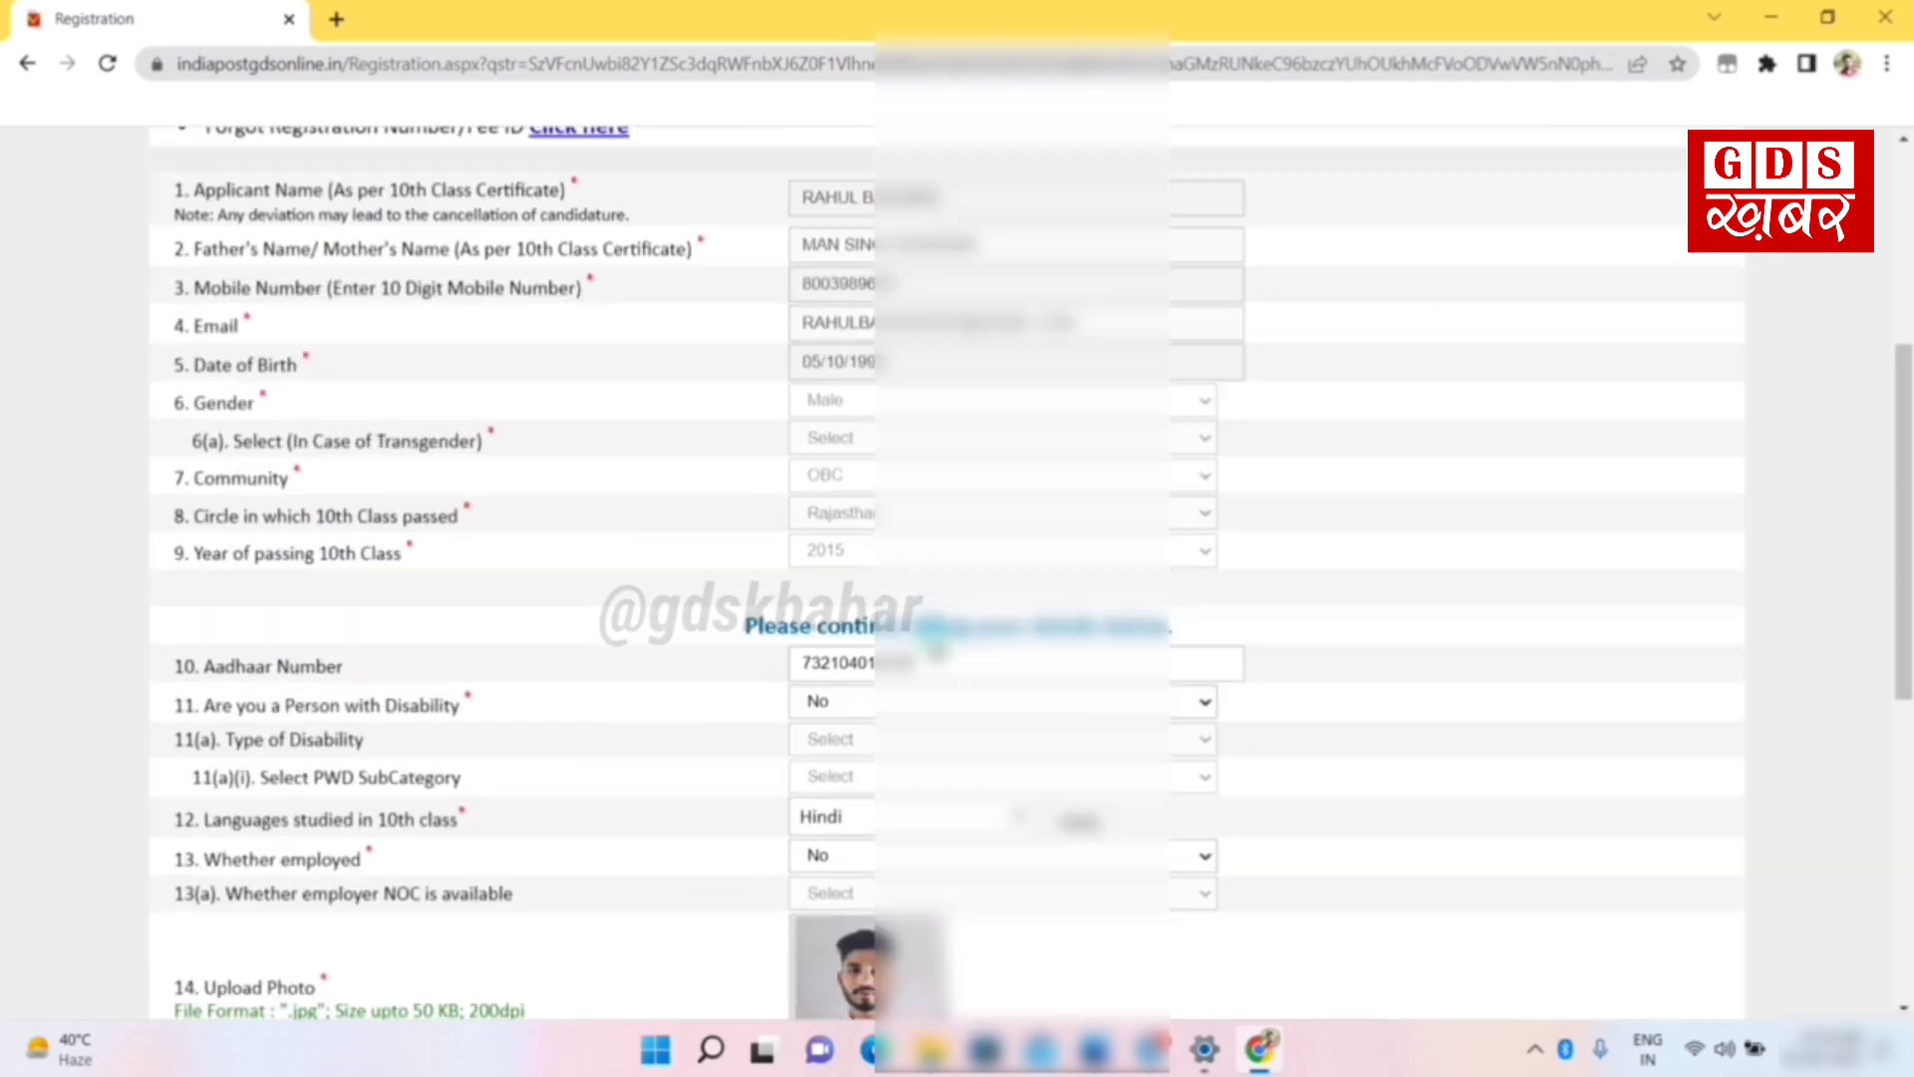
pyautogui.scroll(-6, 937, 648)
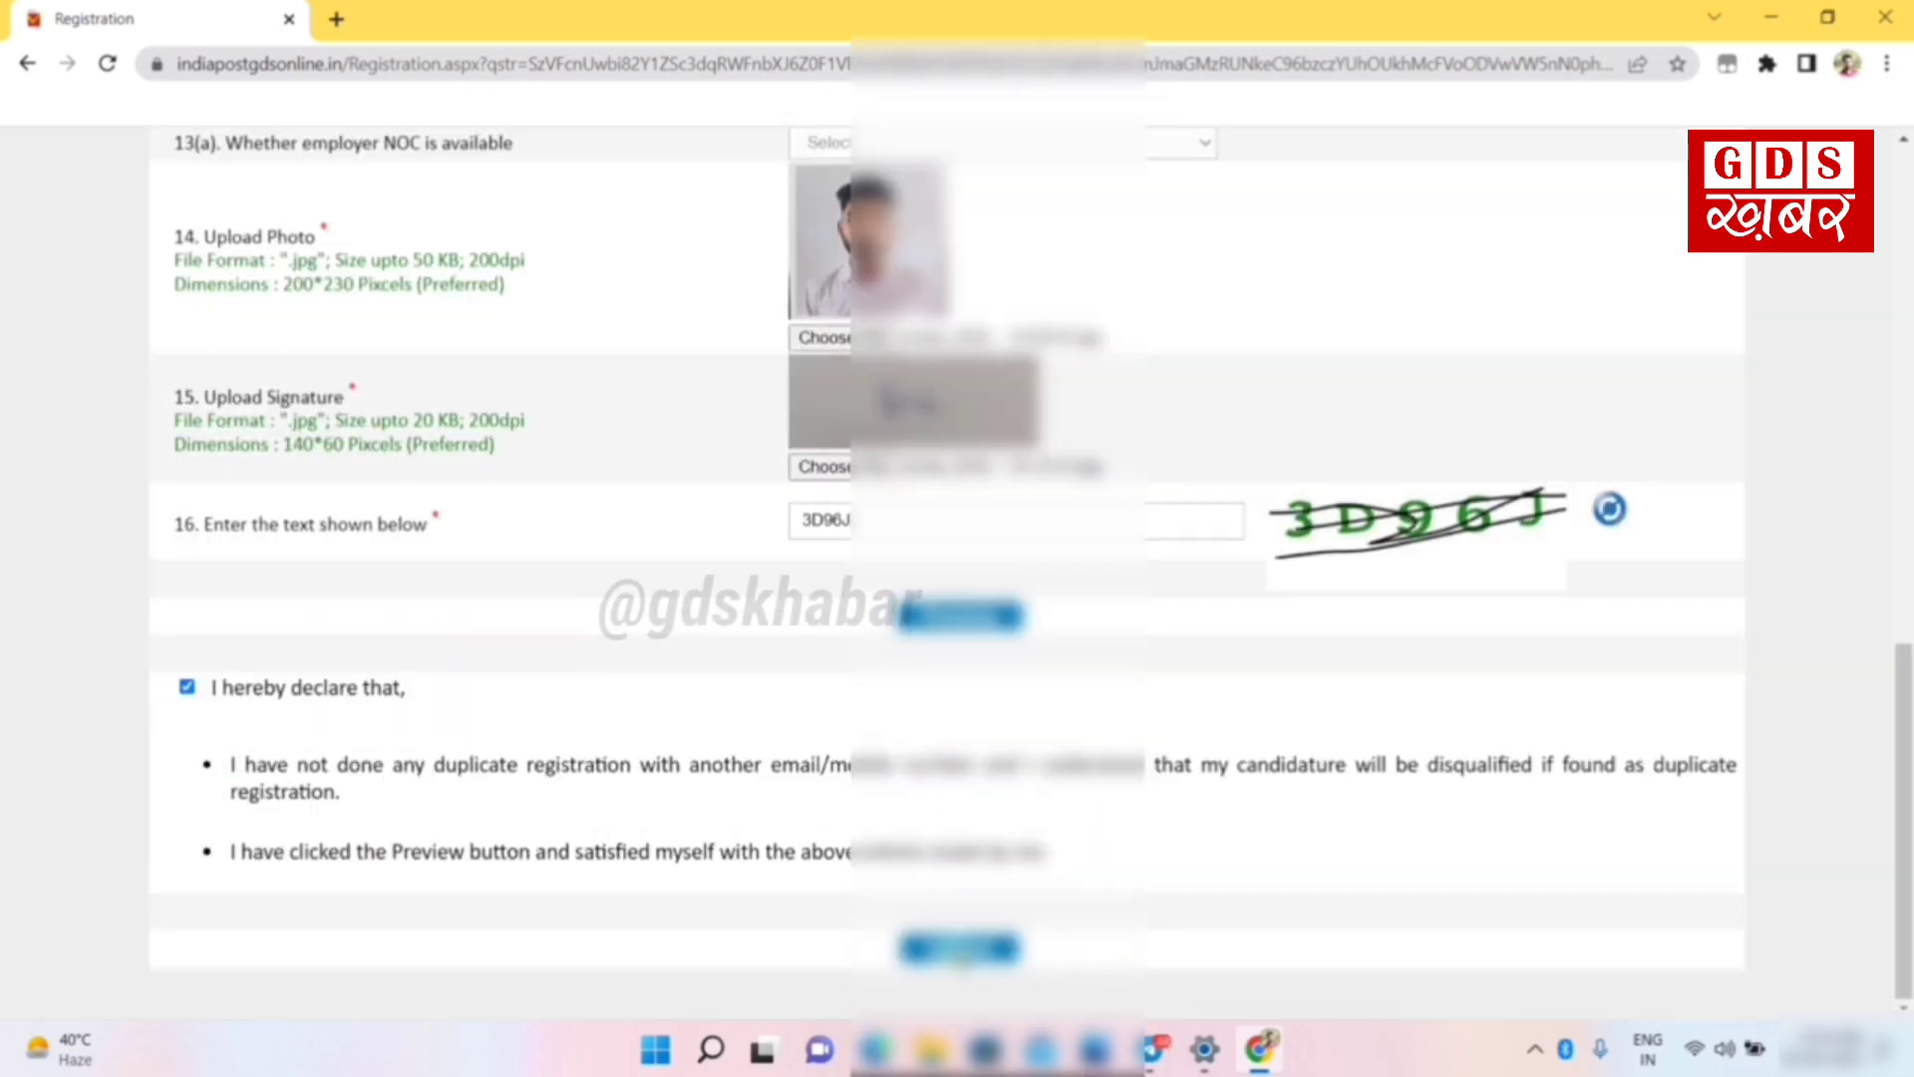
pyautogui.click(957, 947)
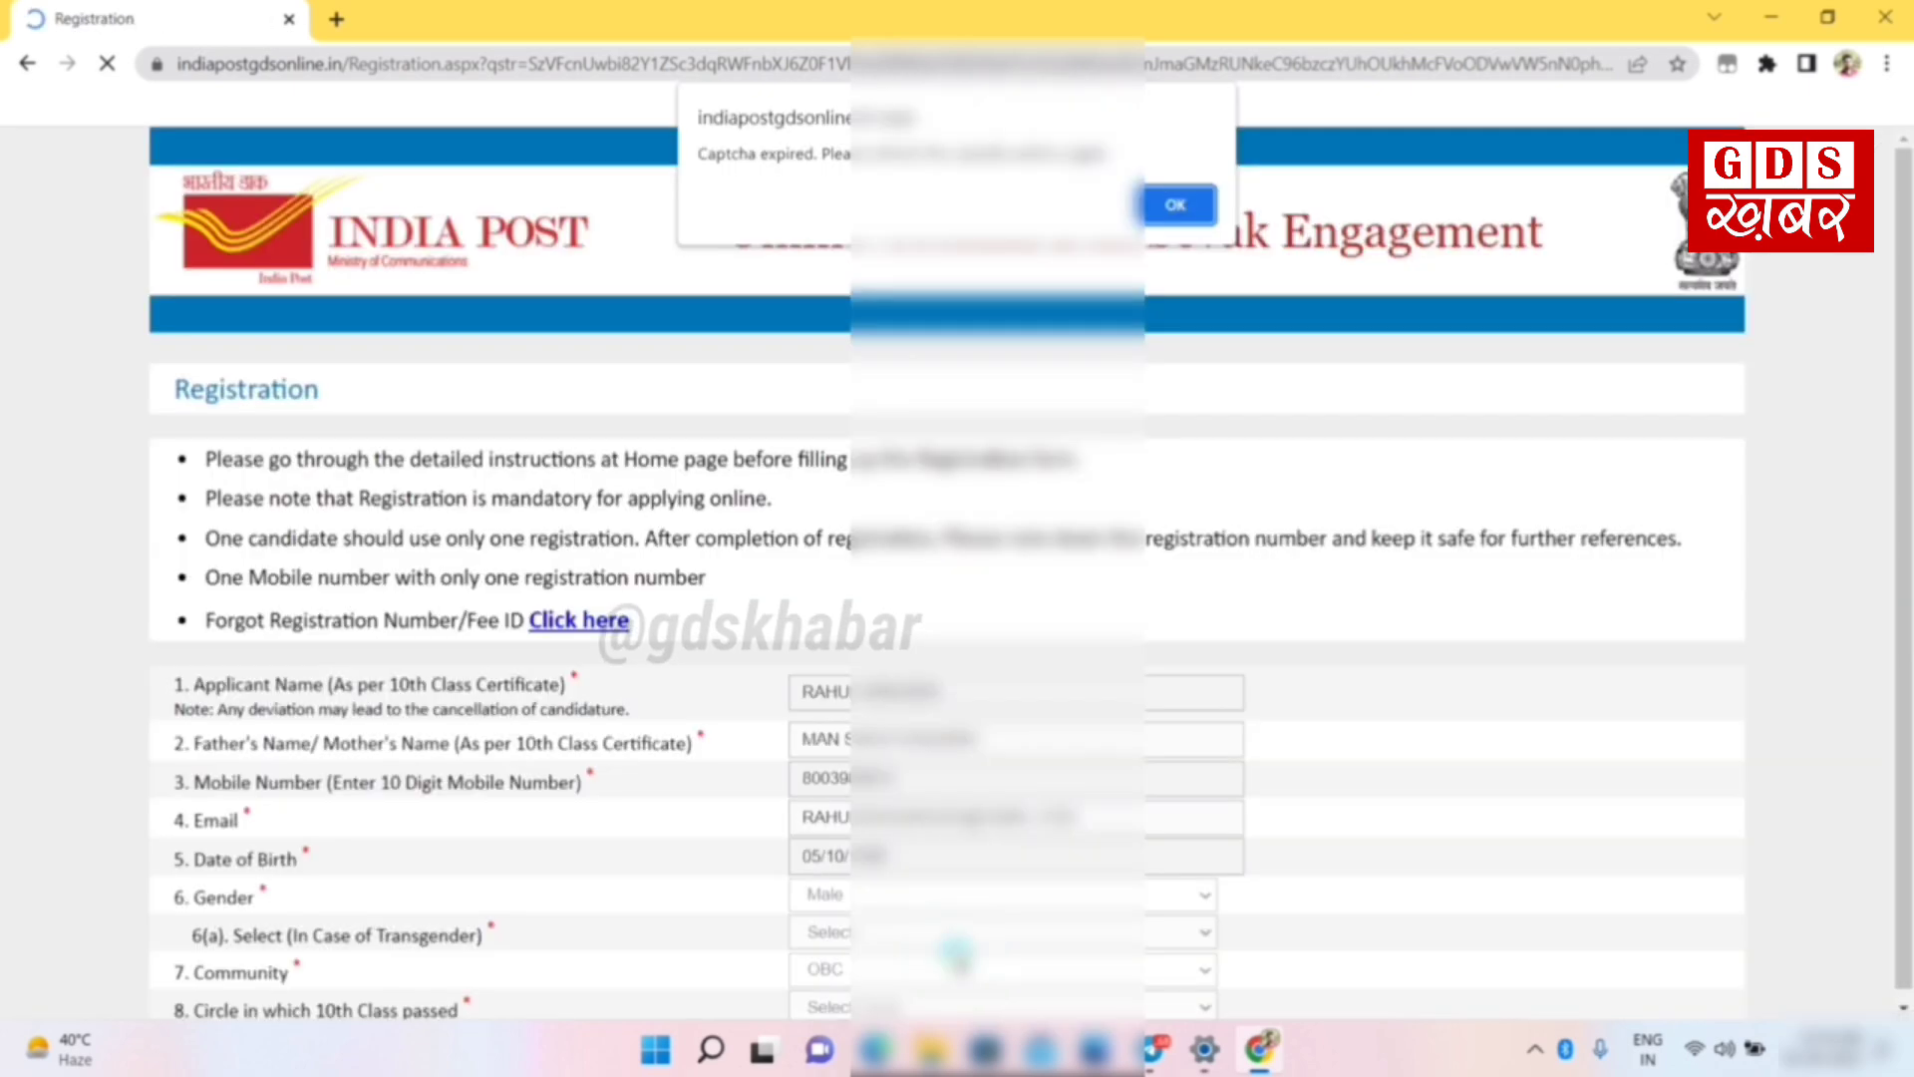
# Step: Dismiss the captcha-expired alert, replace the captcha with the new code, and preview again
pyautogui.click(1175, 204)
pyautogui.click(855, 521)
pyautogui.press('BackSpace')
pyautogui.press('BackSpace')
pyautogui.press('BackSpace')
pyautogui.press('BackSpace')
pyautogui.press('BackSpace')
pyautogui.press('BackSpace')
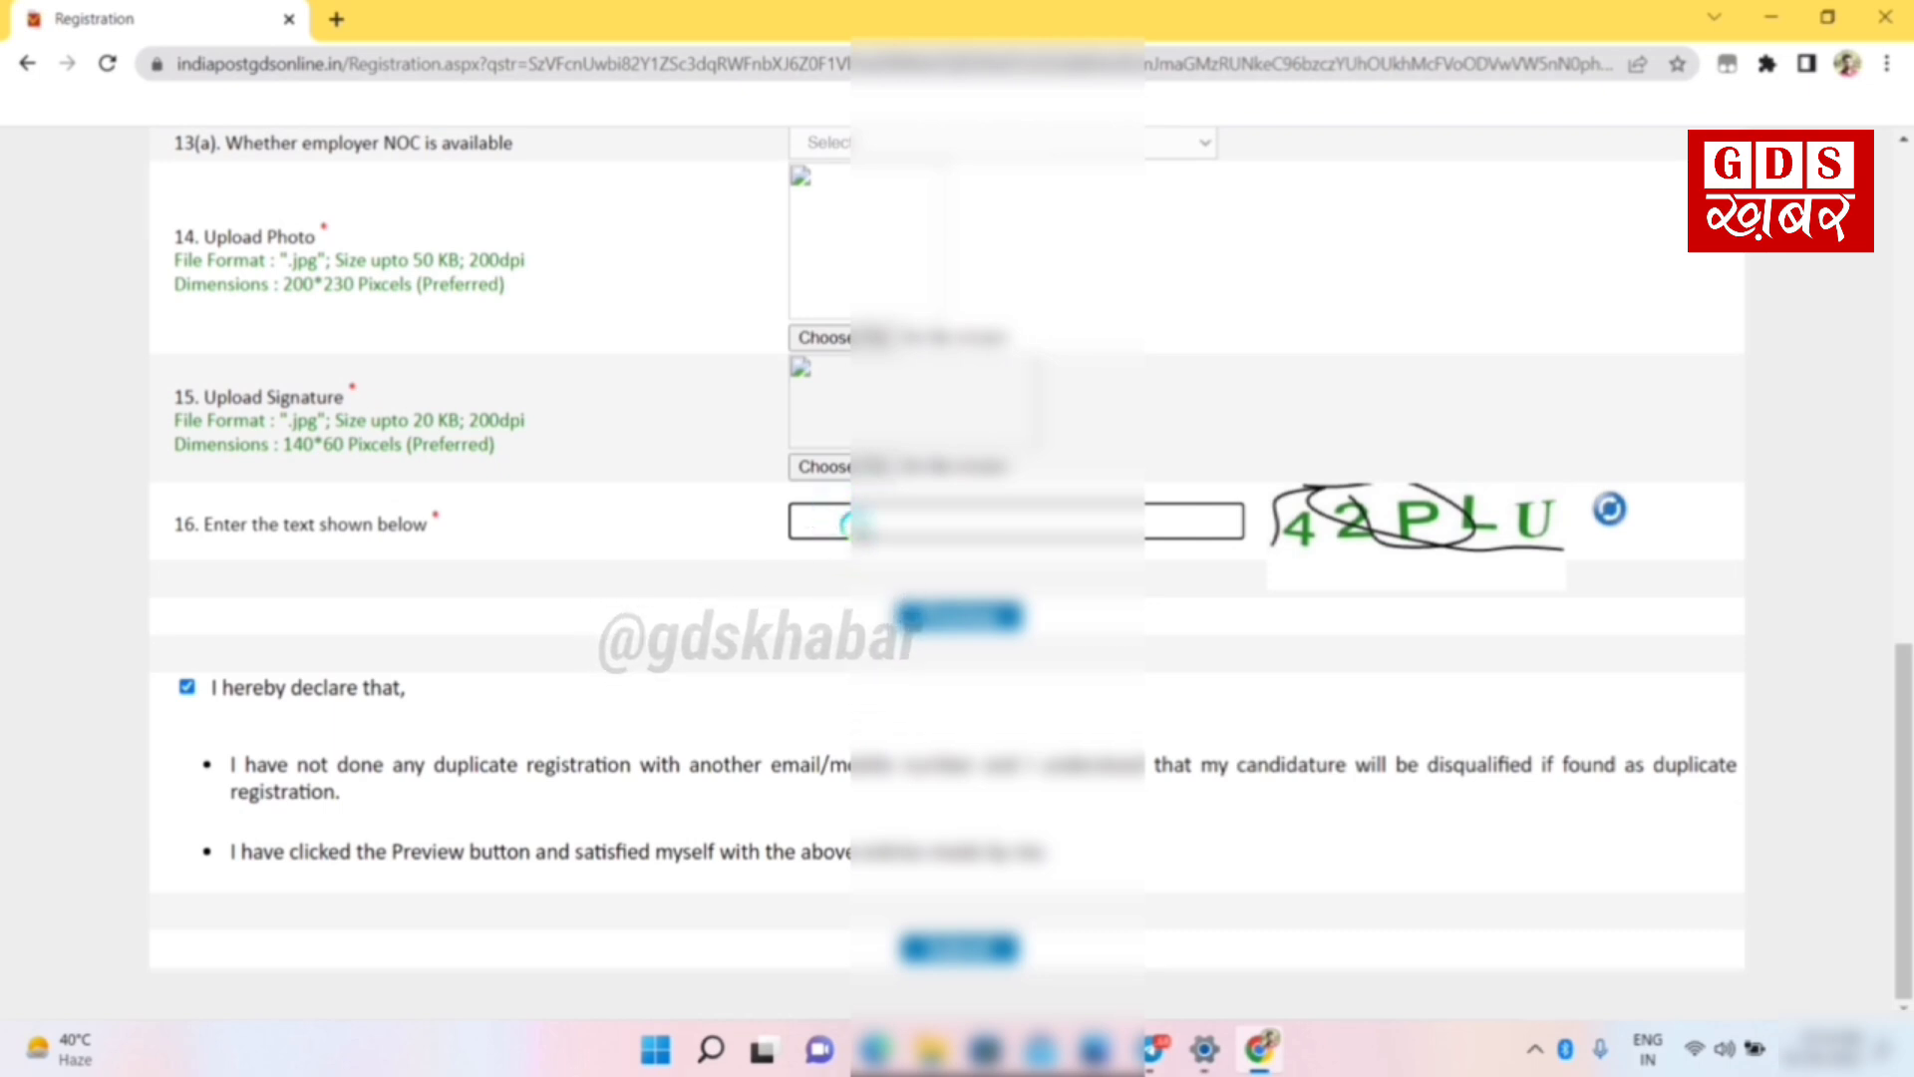
pyautogui.write('4')
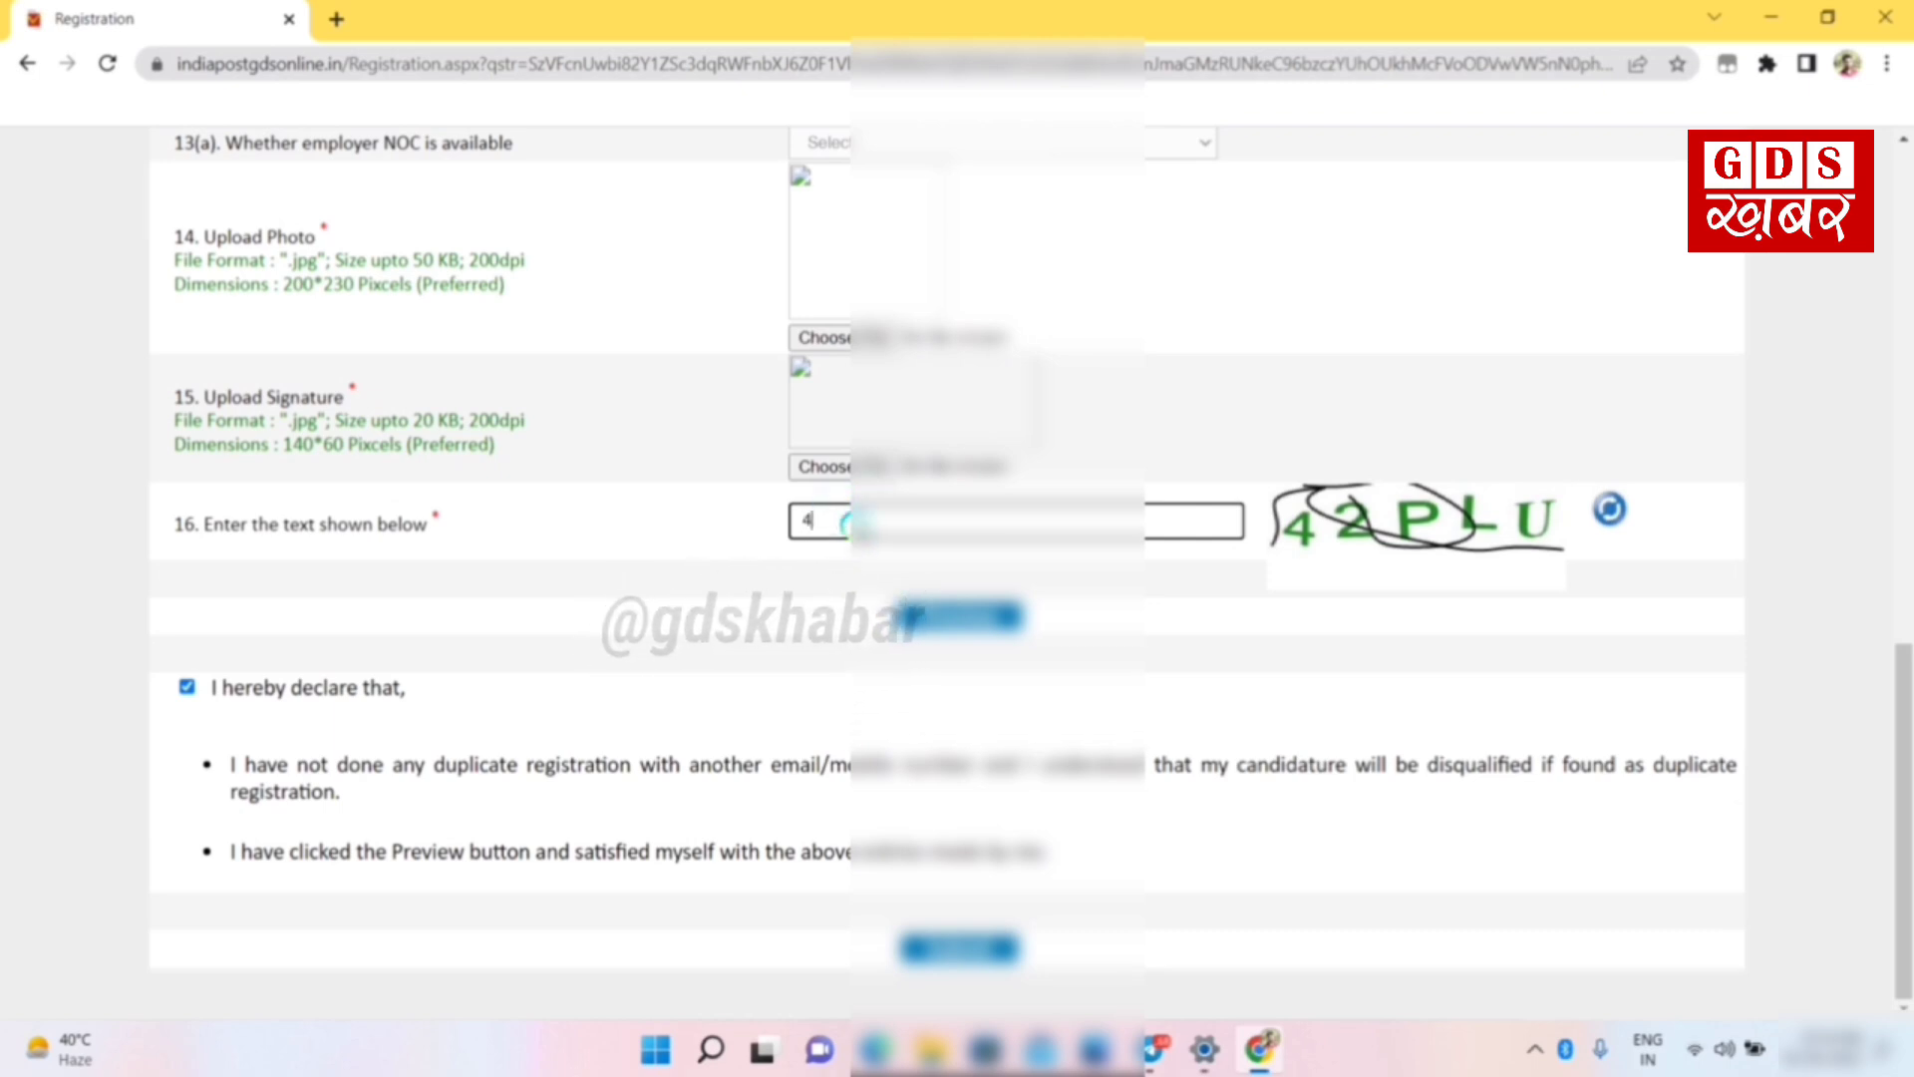
pyautogui.press('BackSpace')
pyautogui.write('42P')
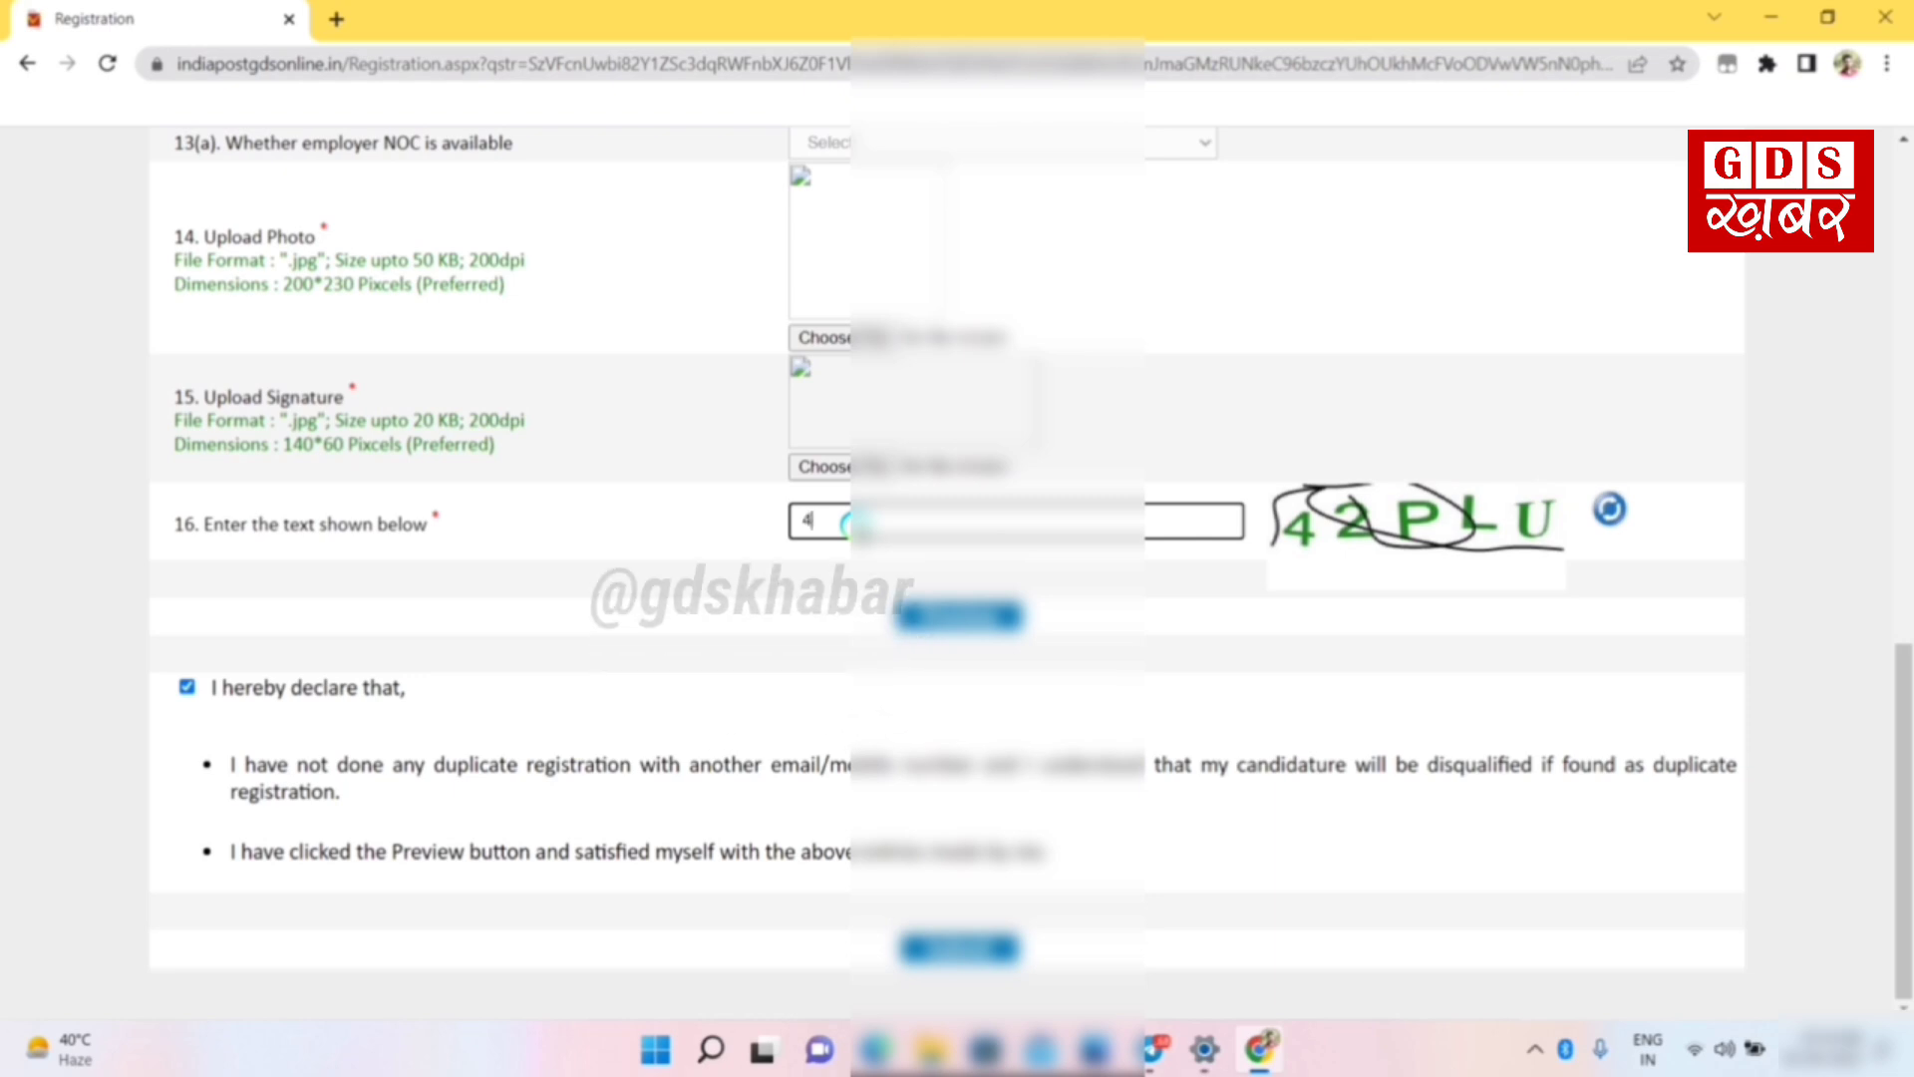
pyautogui.write('LU')
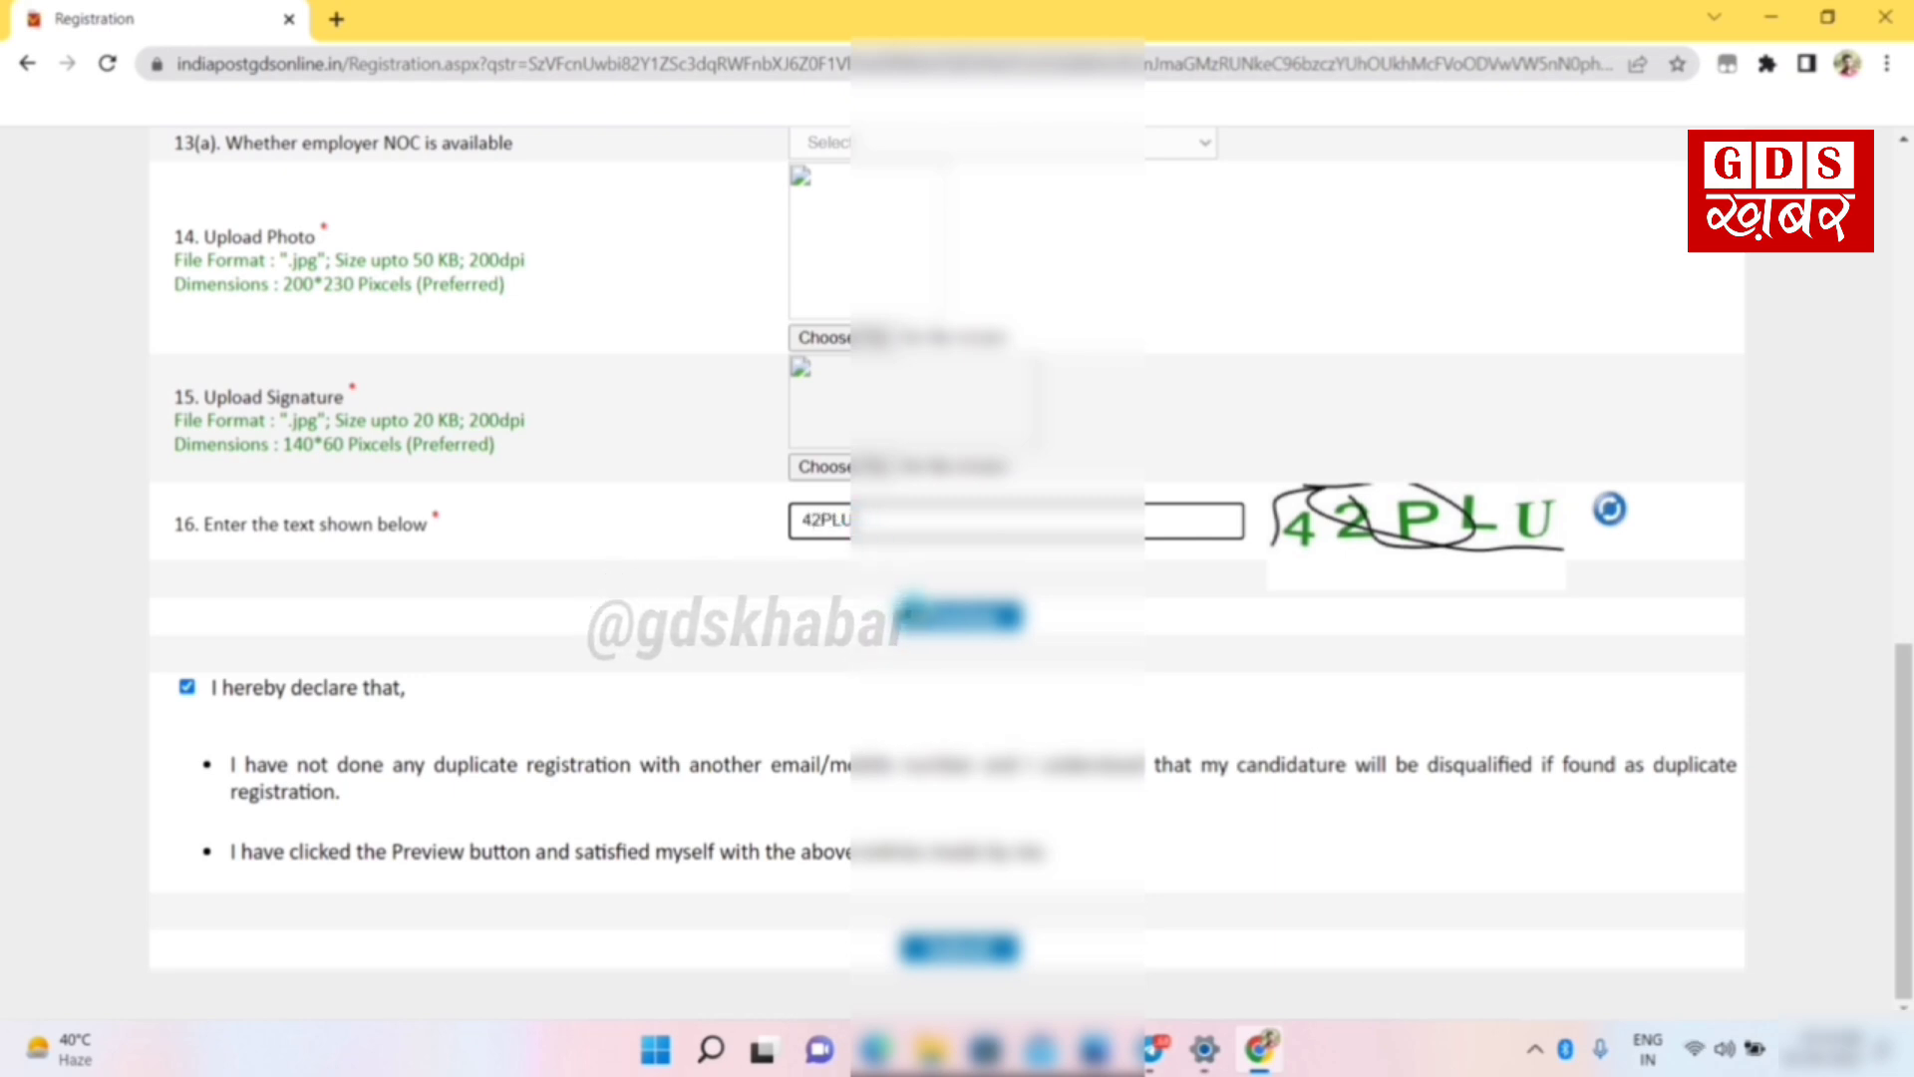
pyautogui.click(959, 616)
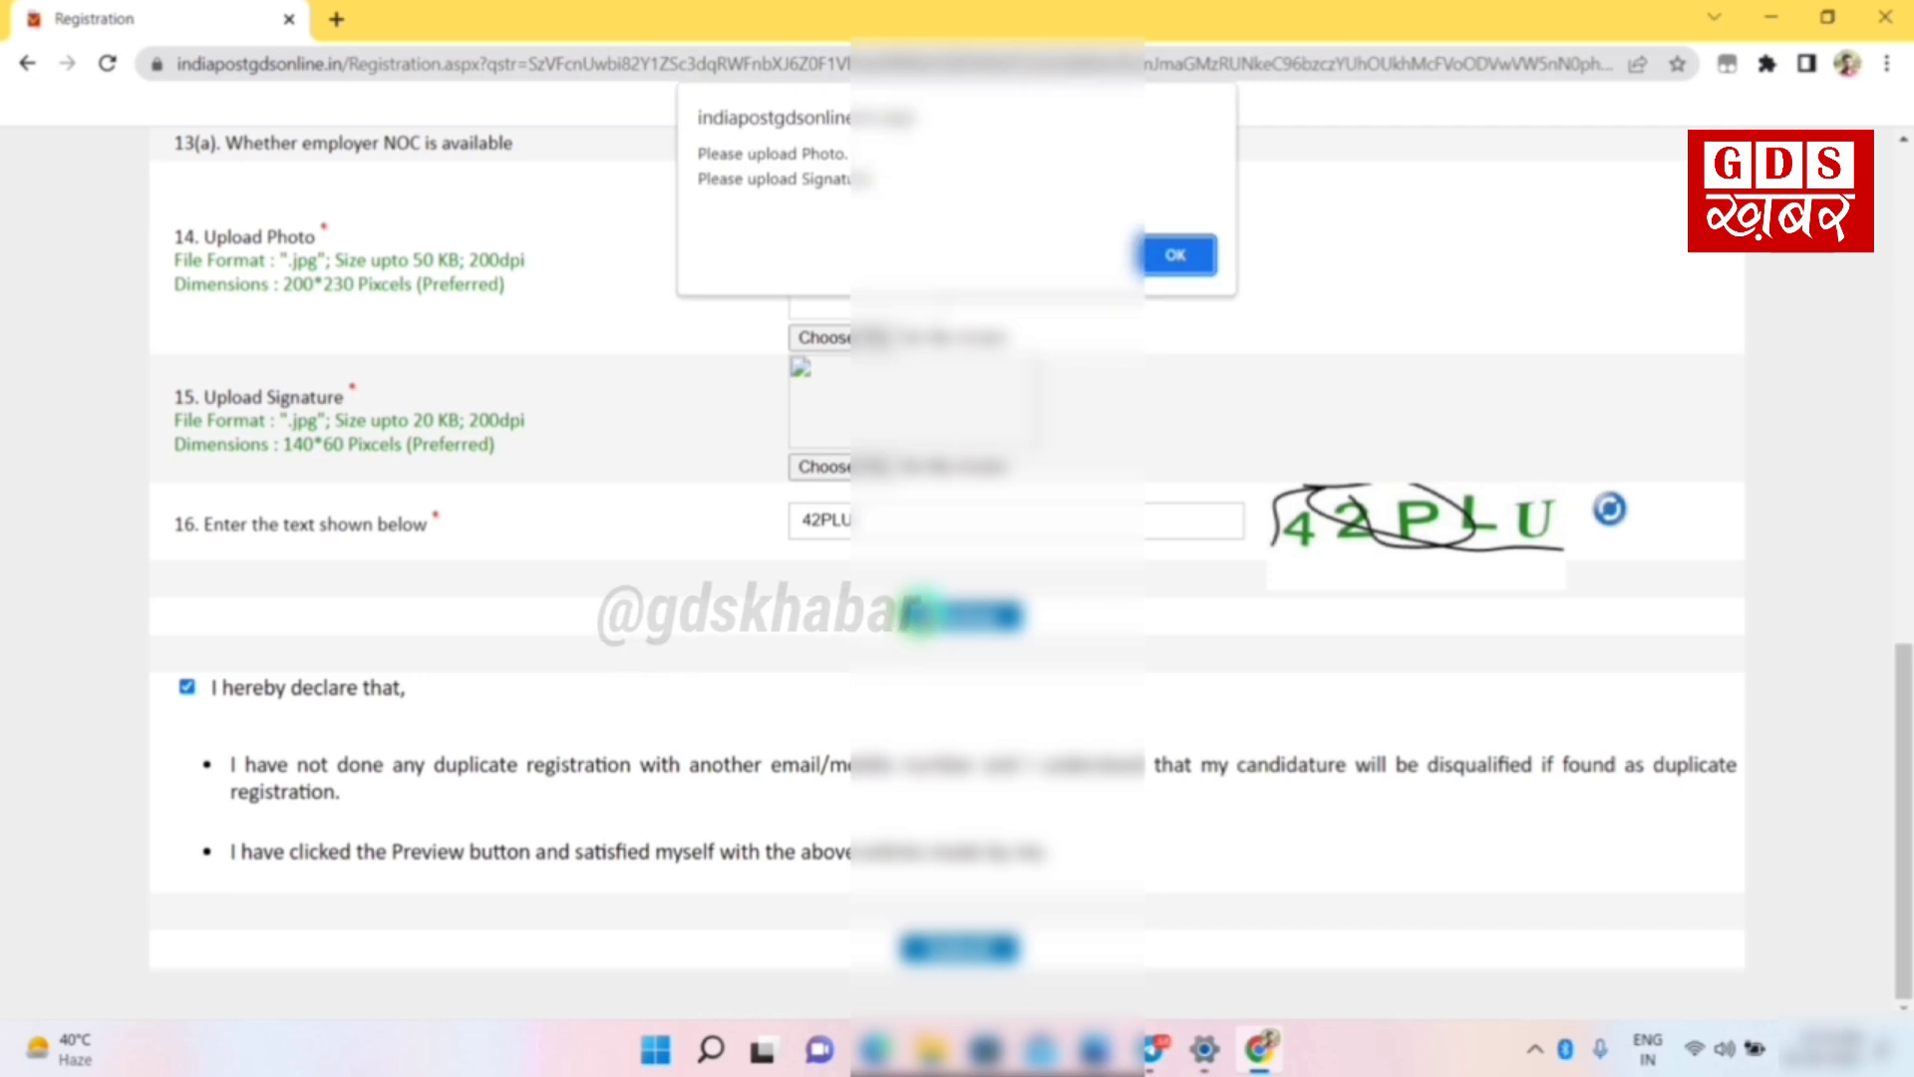
# Step: Dismiss the missing-upload alert and re-upload the photo and signature files
pyautogui.click(1177, 251)
pyautogui.scroll(5, 1101, 414)
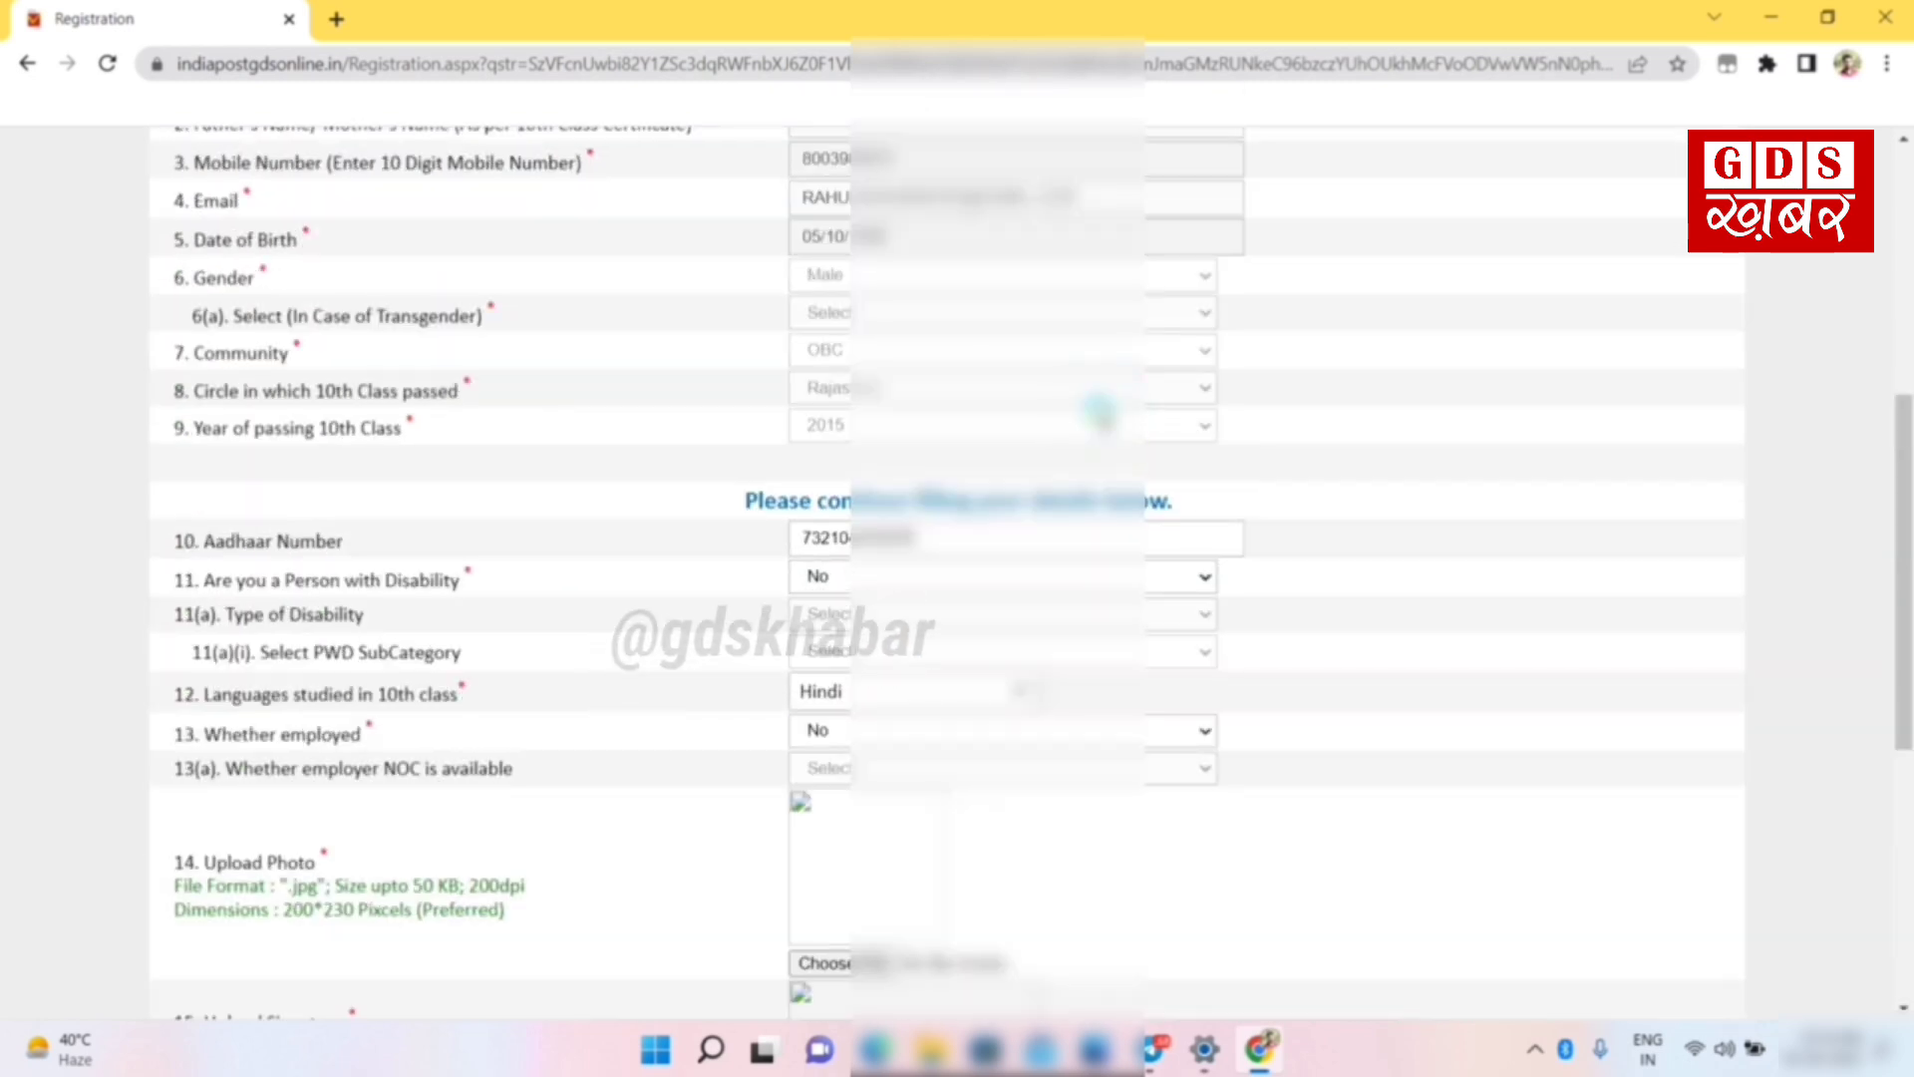
pyautogui.scroll(-5, 1102, 419)
pyautogui.click(880, 464)
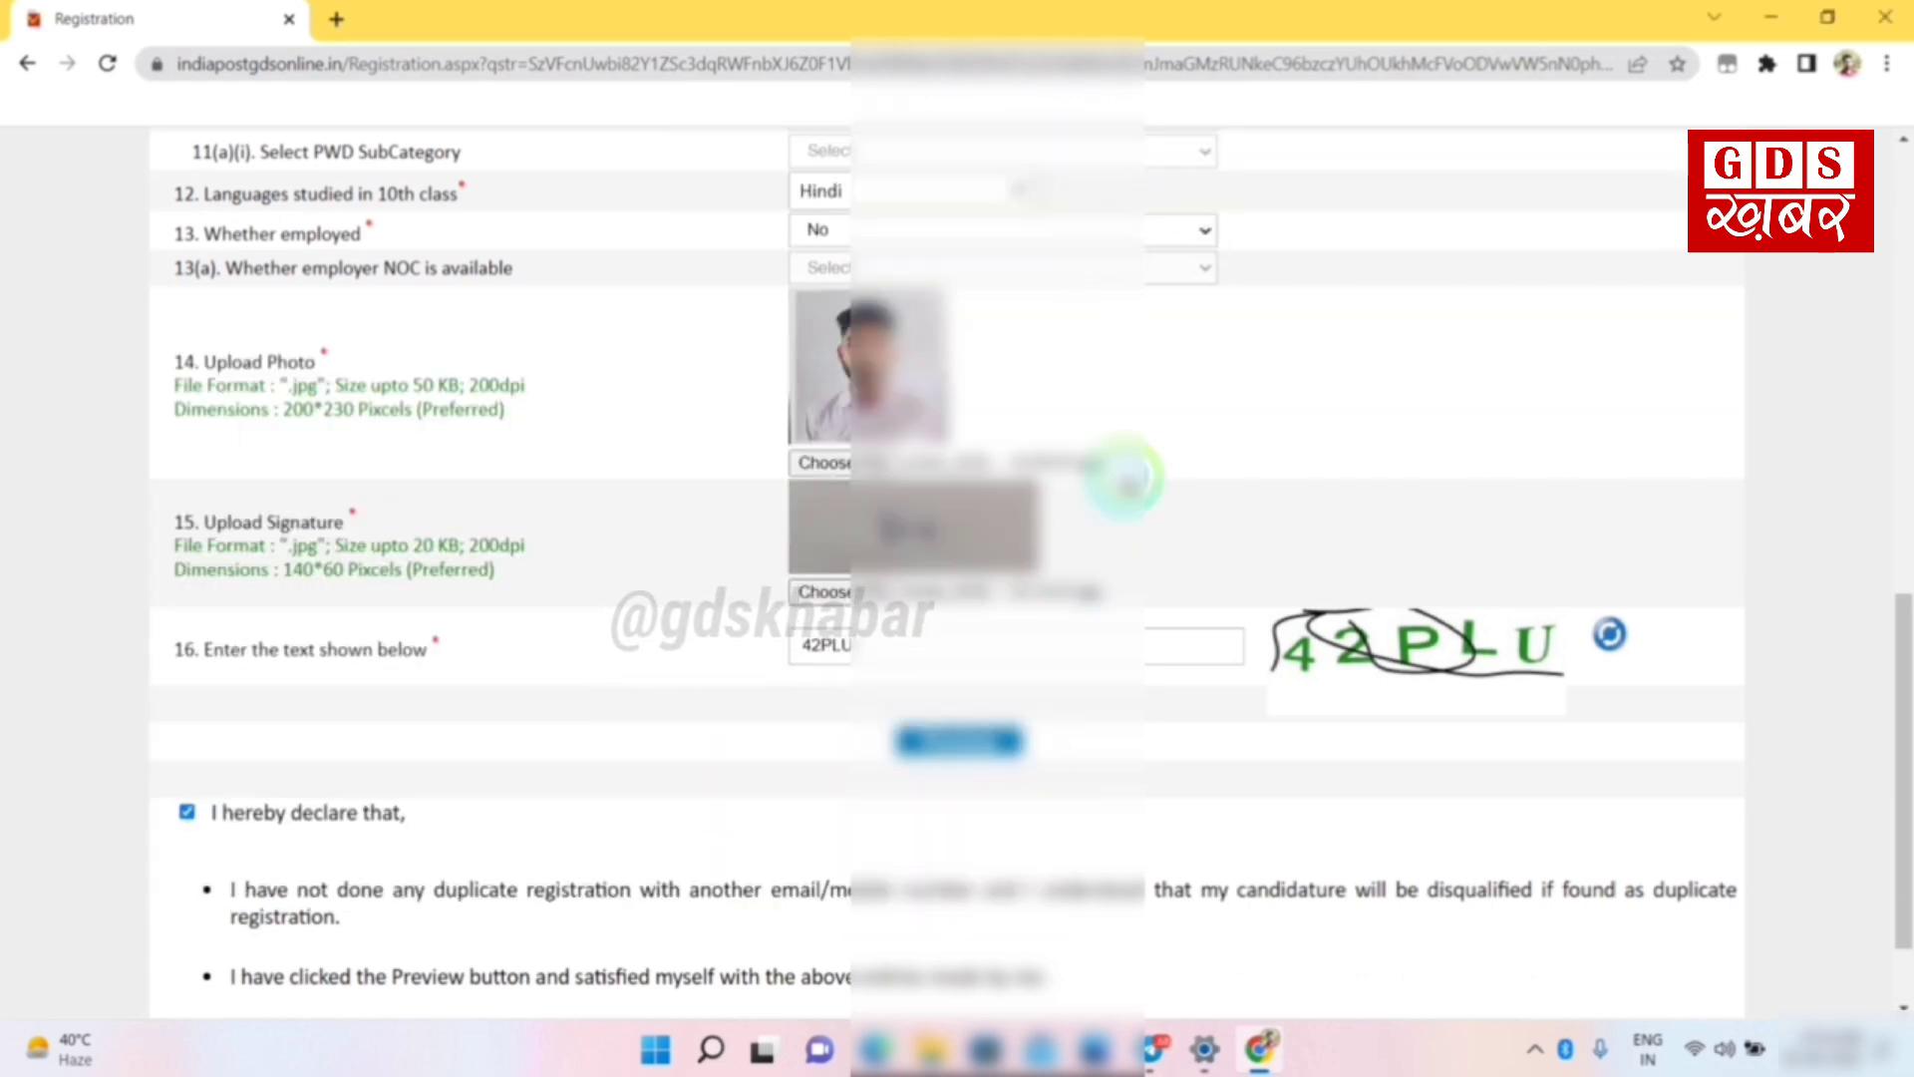
pyautogui.scroll(10, 1127, 479)
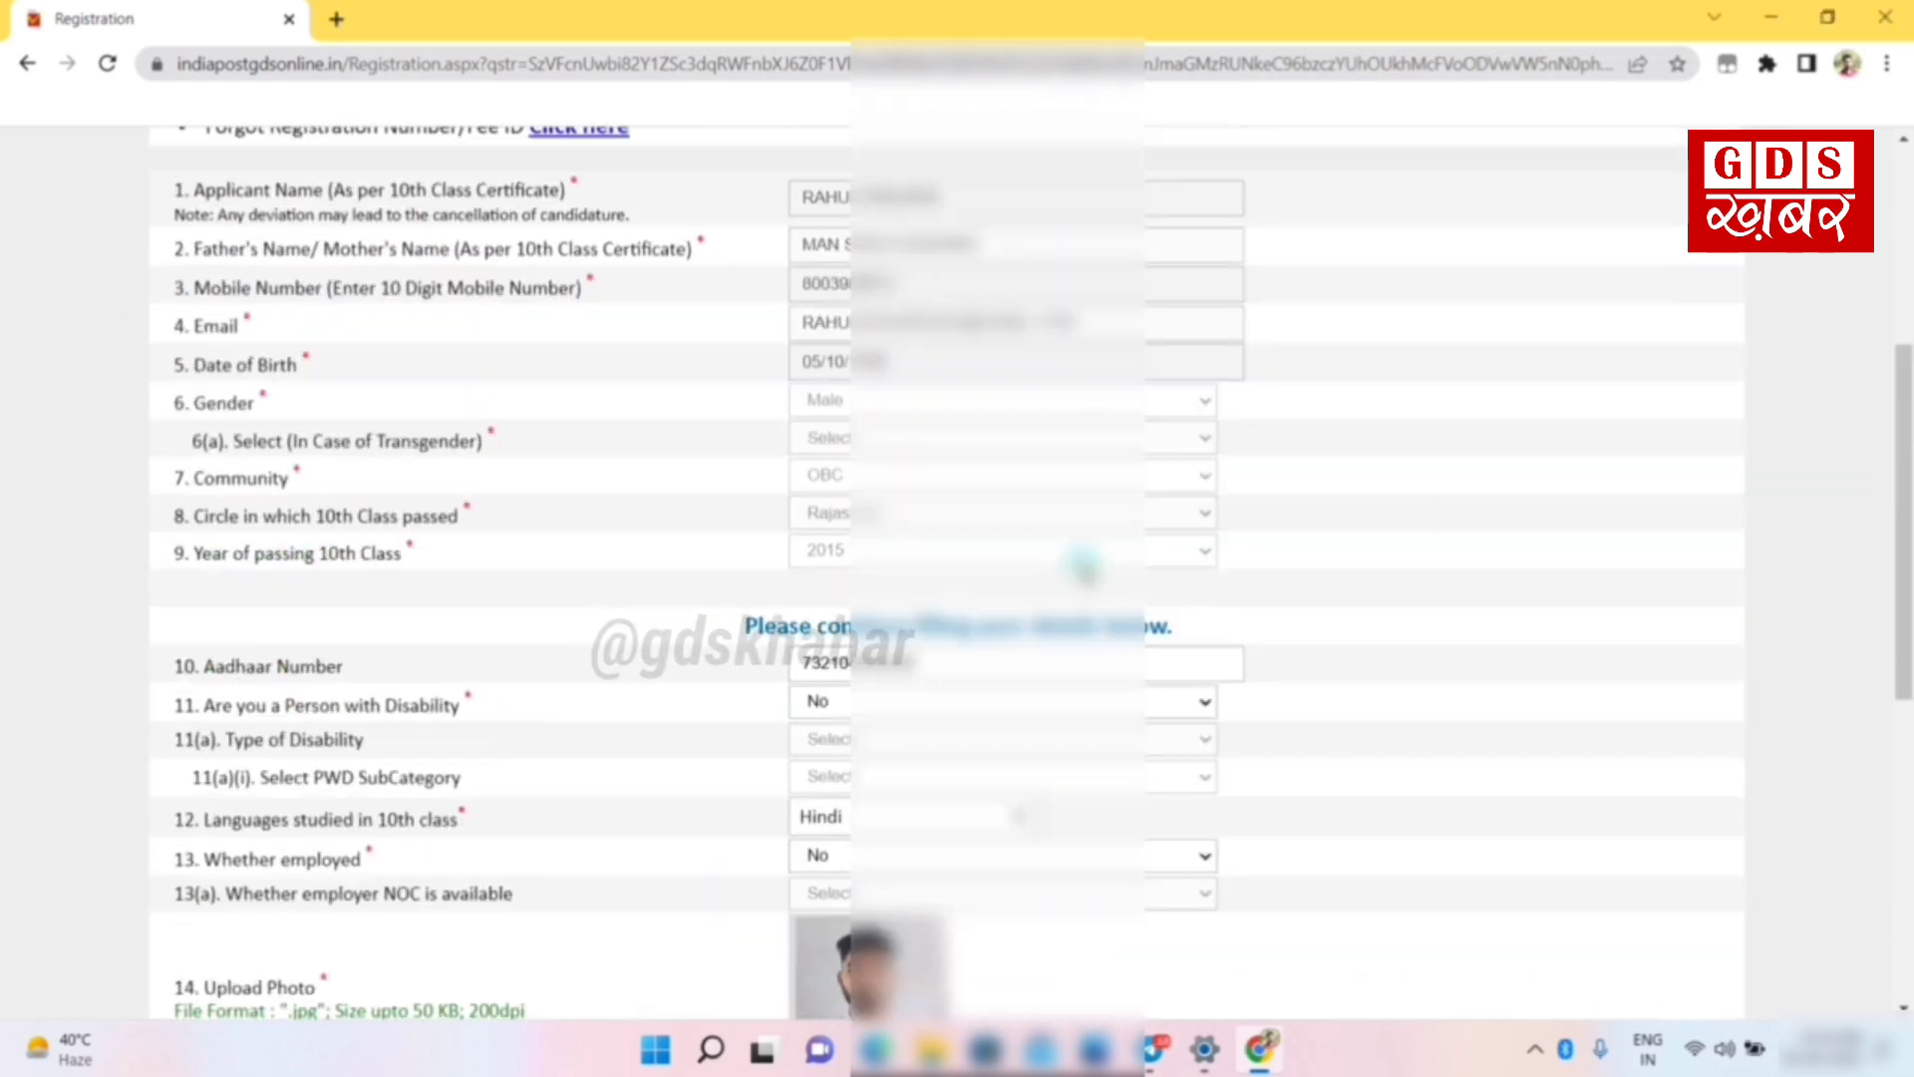
pyautogui.scroll(-12, 1134, 591)
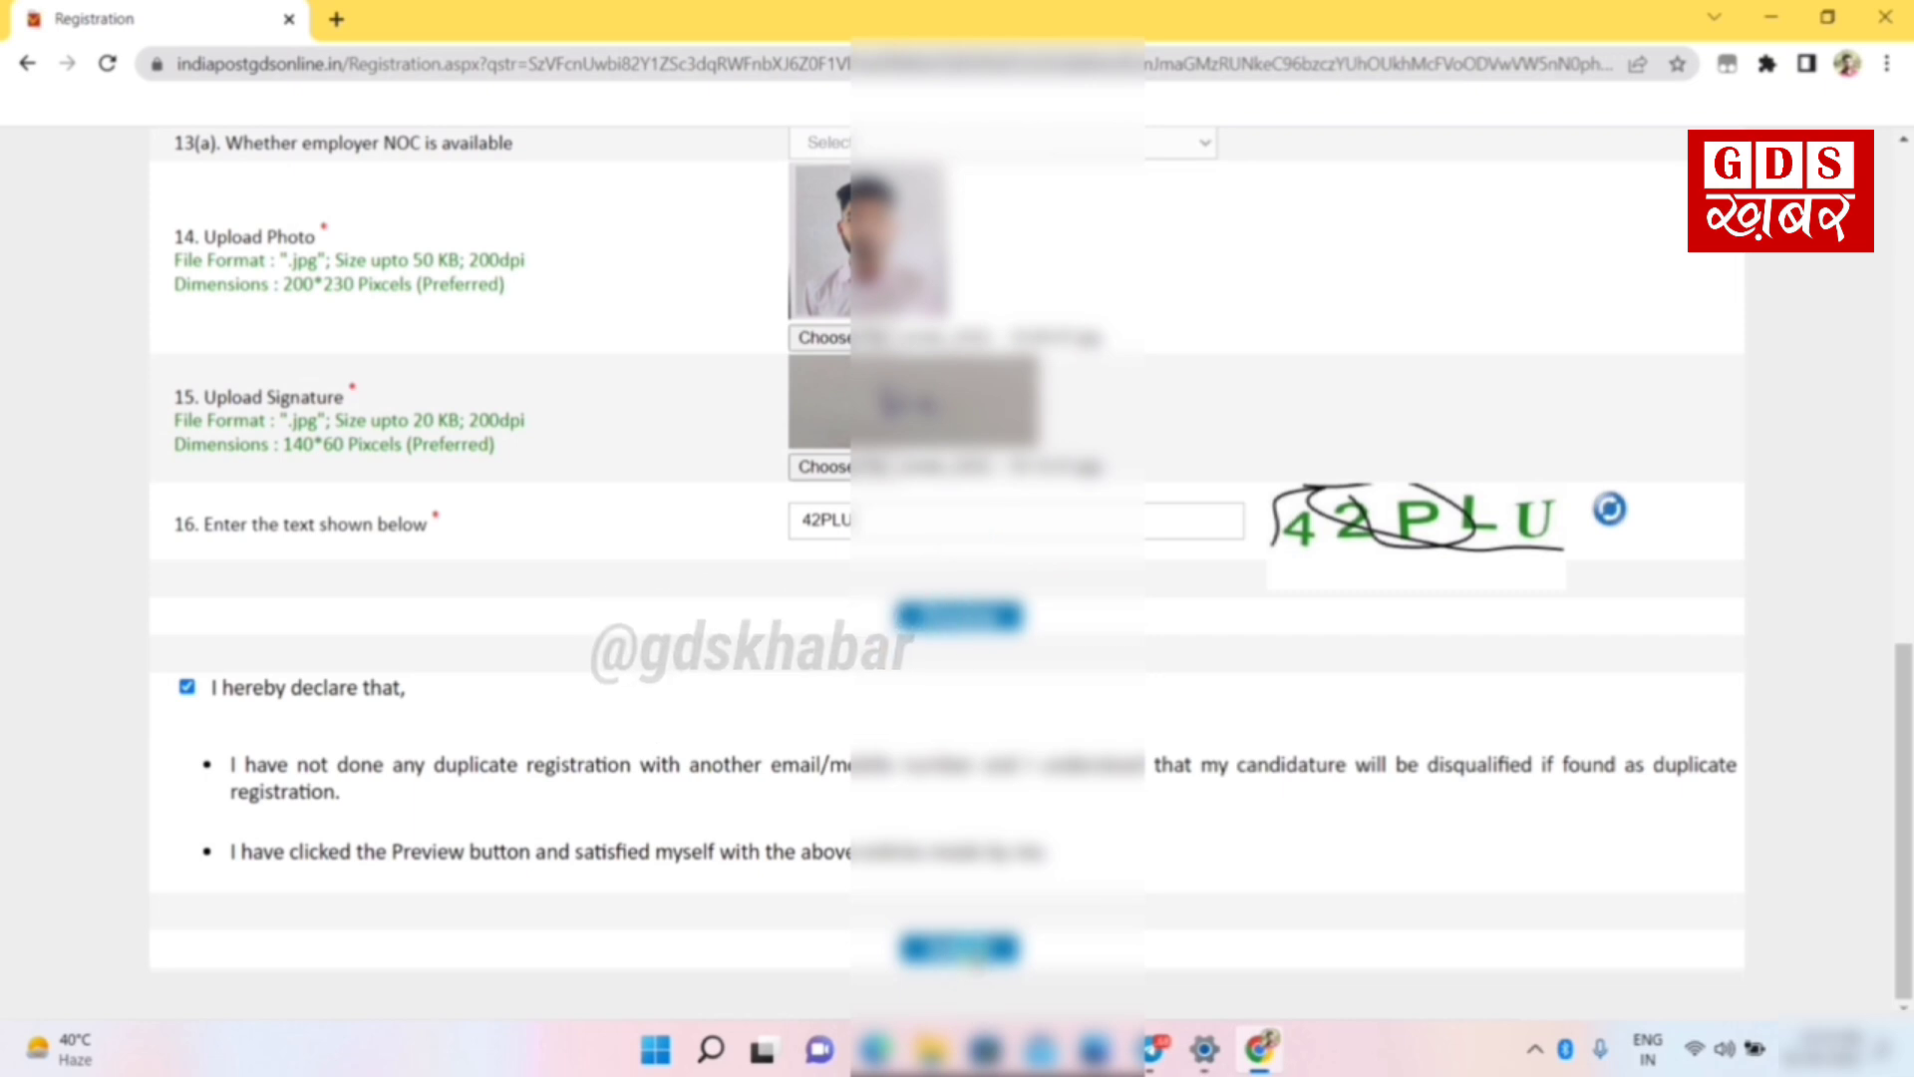
# Step: Review the details preview once more and submit the completed registration
pyautogui.click(952, 619)
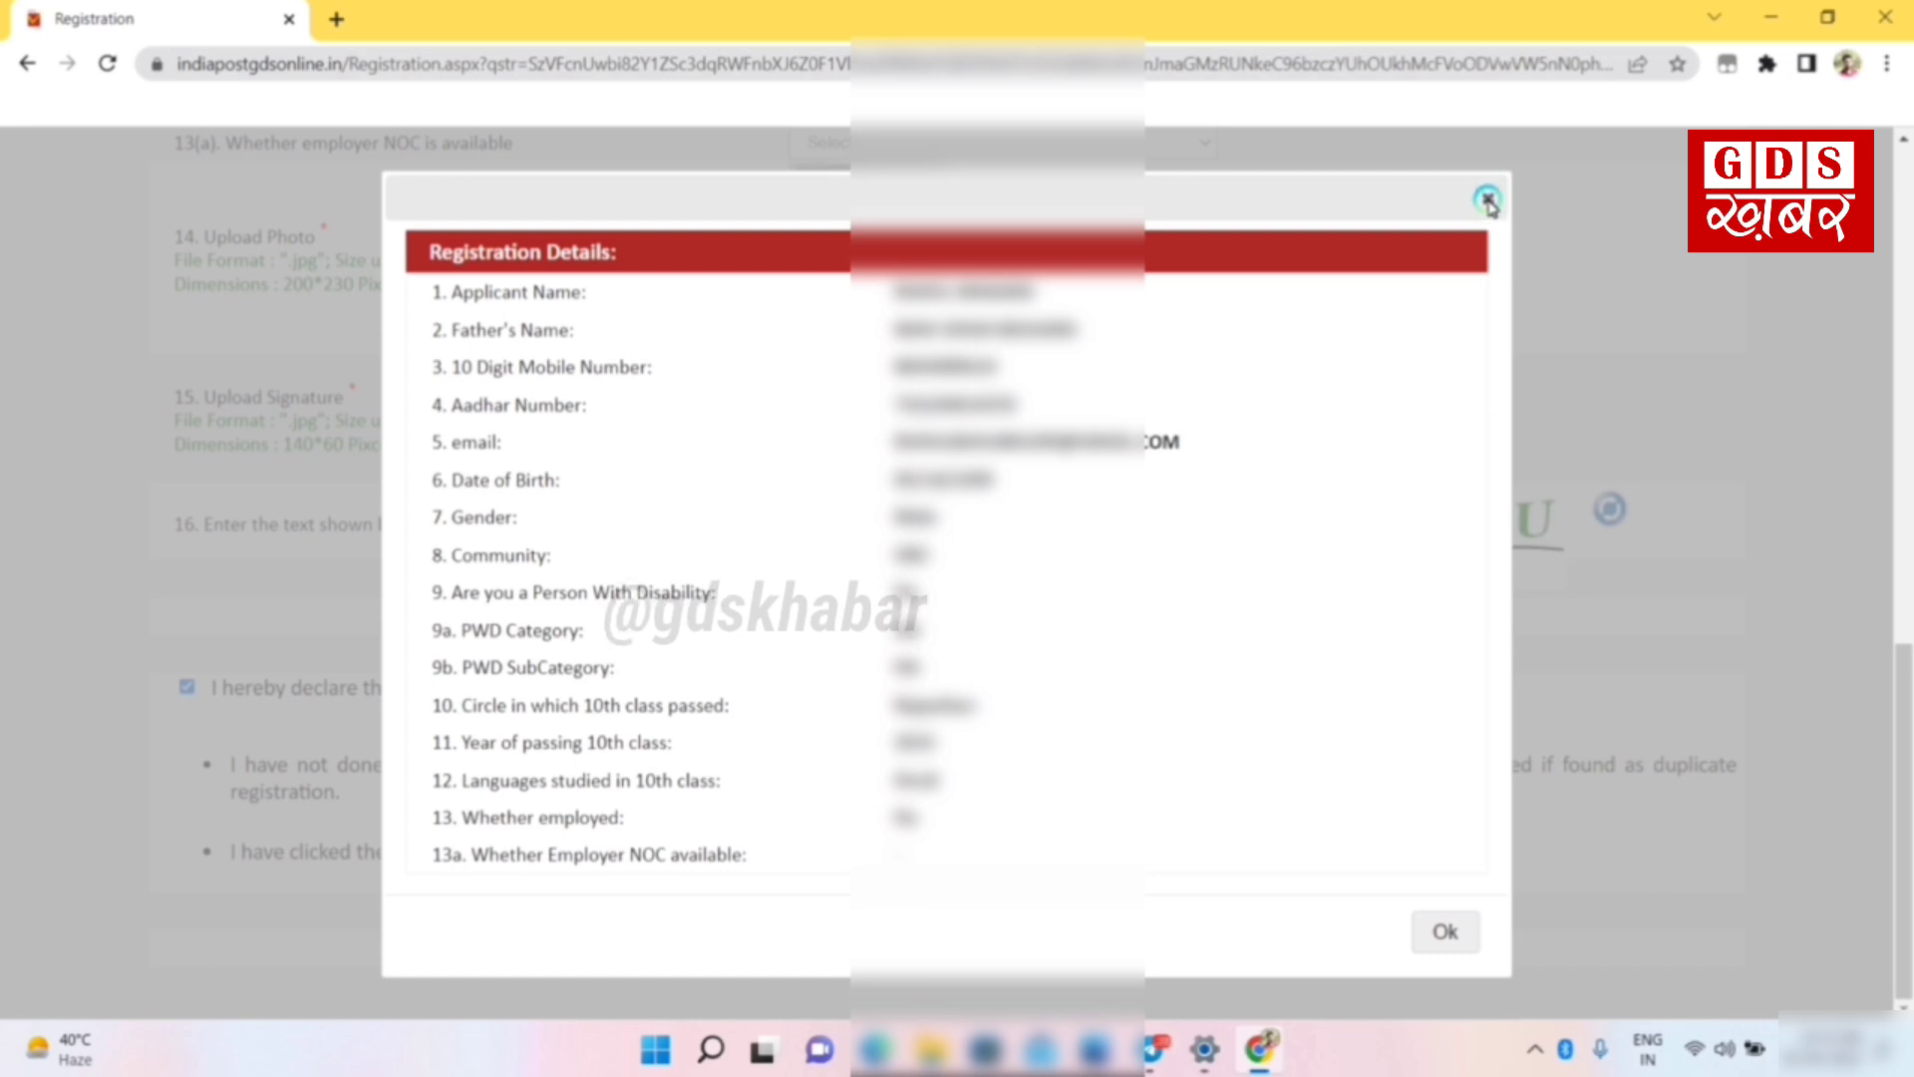
pyautogui.click(1442, 931)
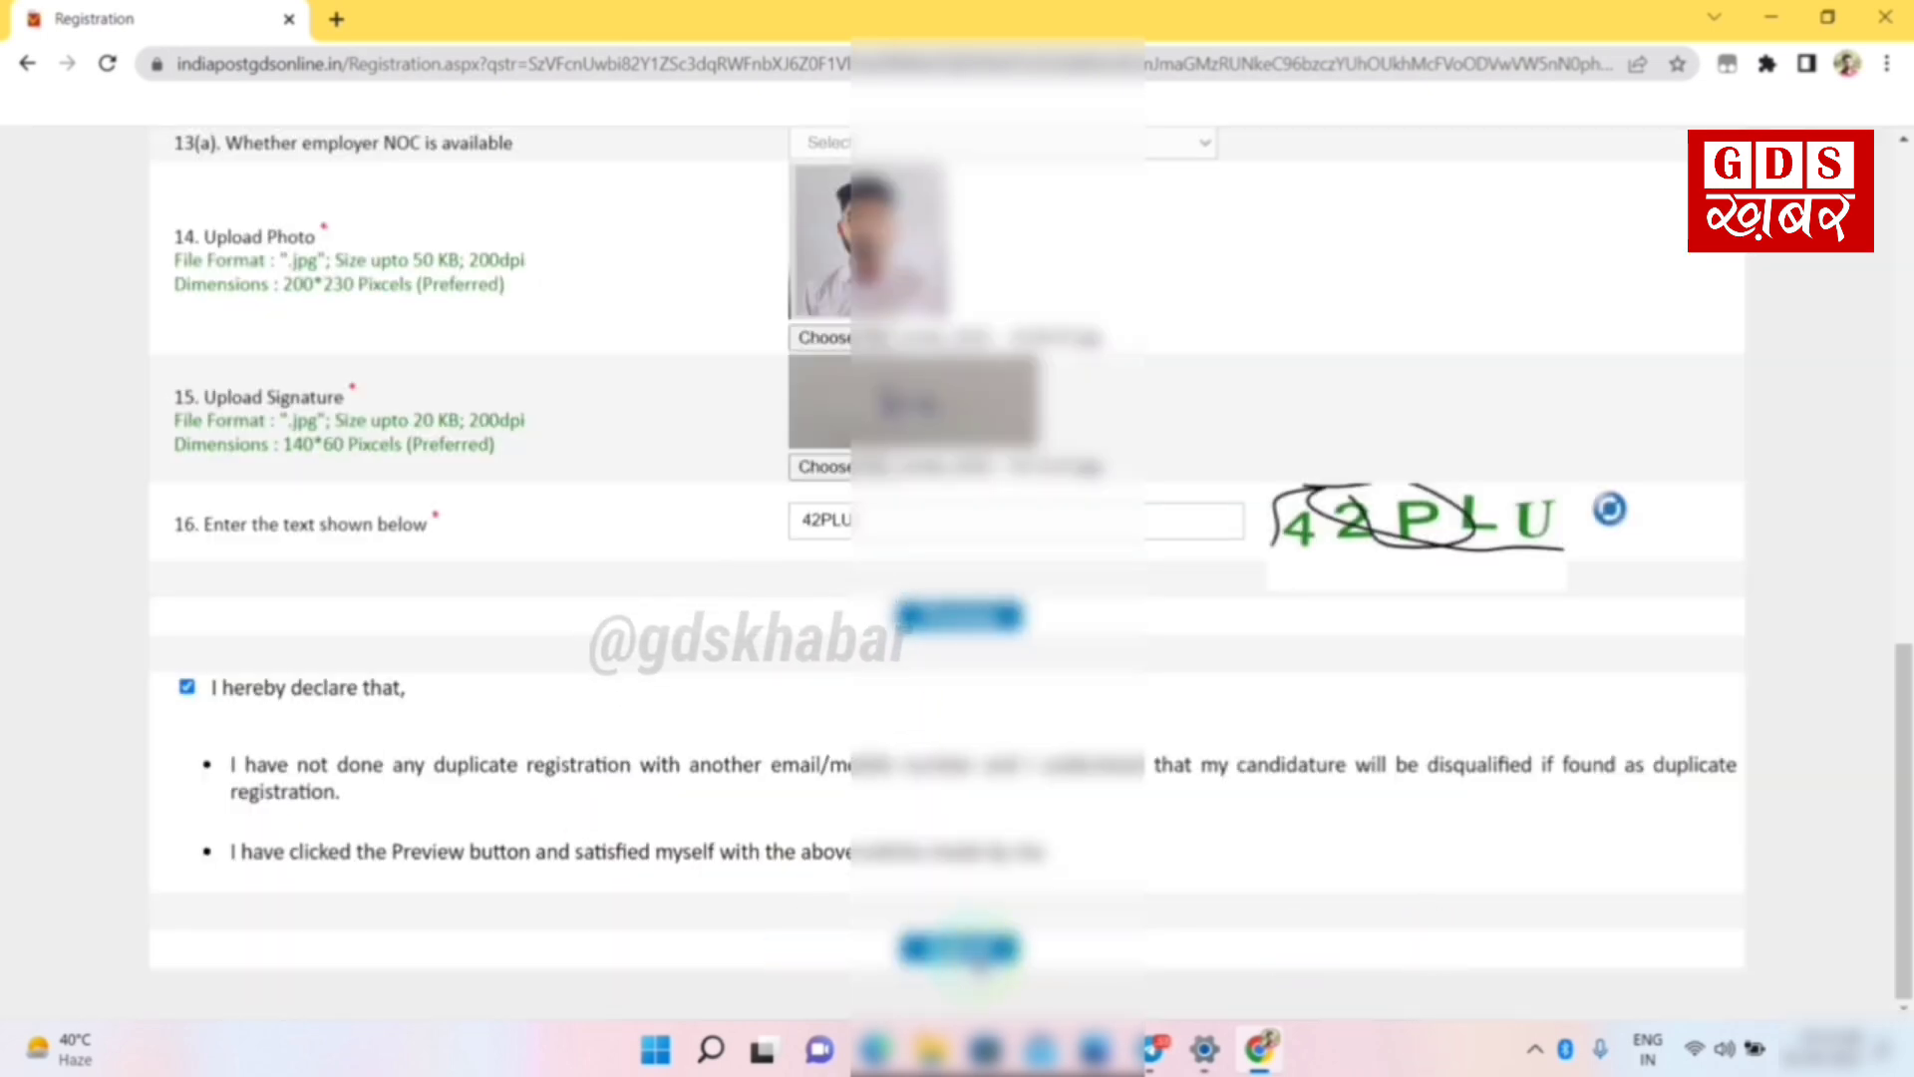
pyautogui.click(959, 947)
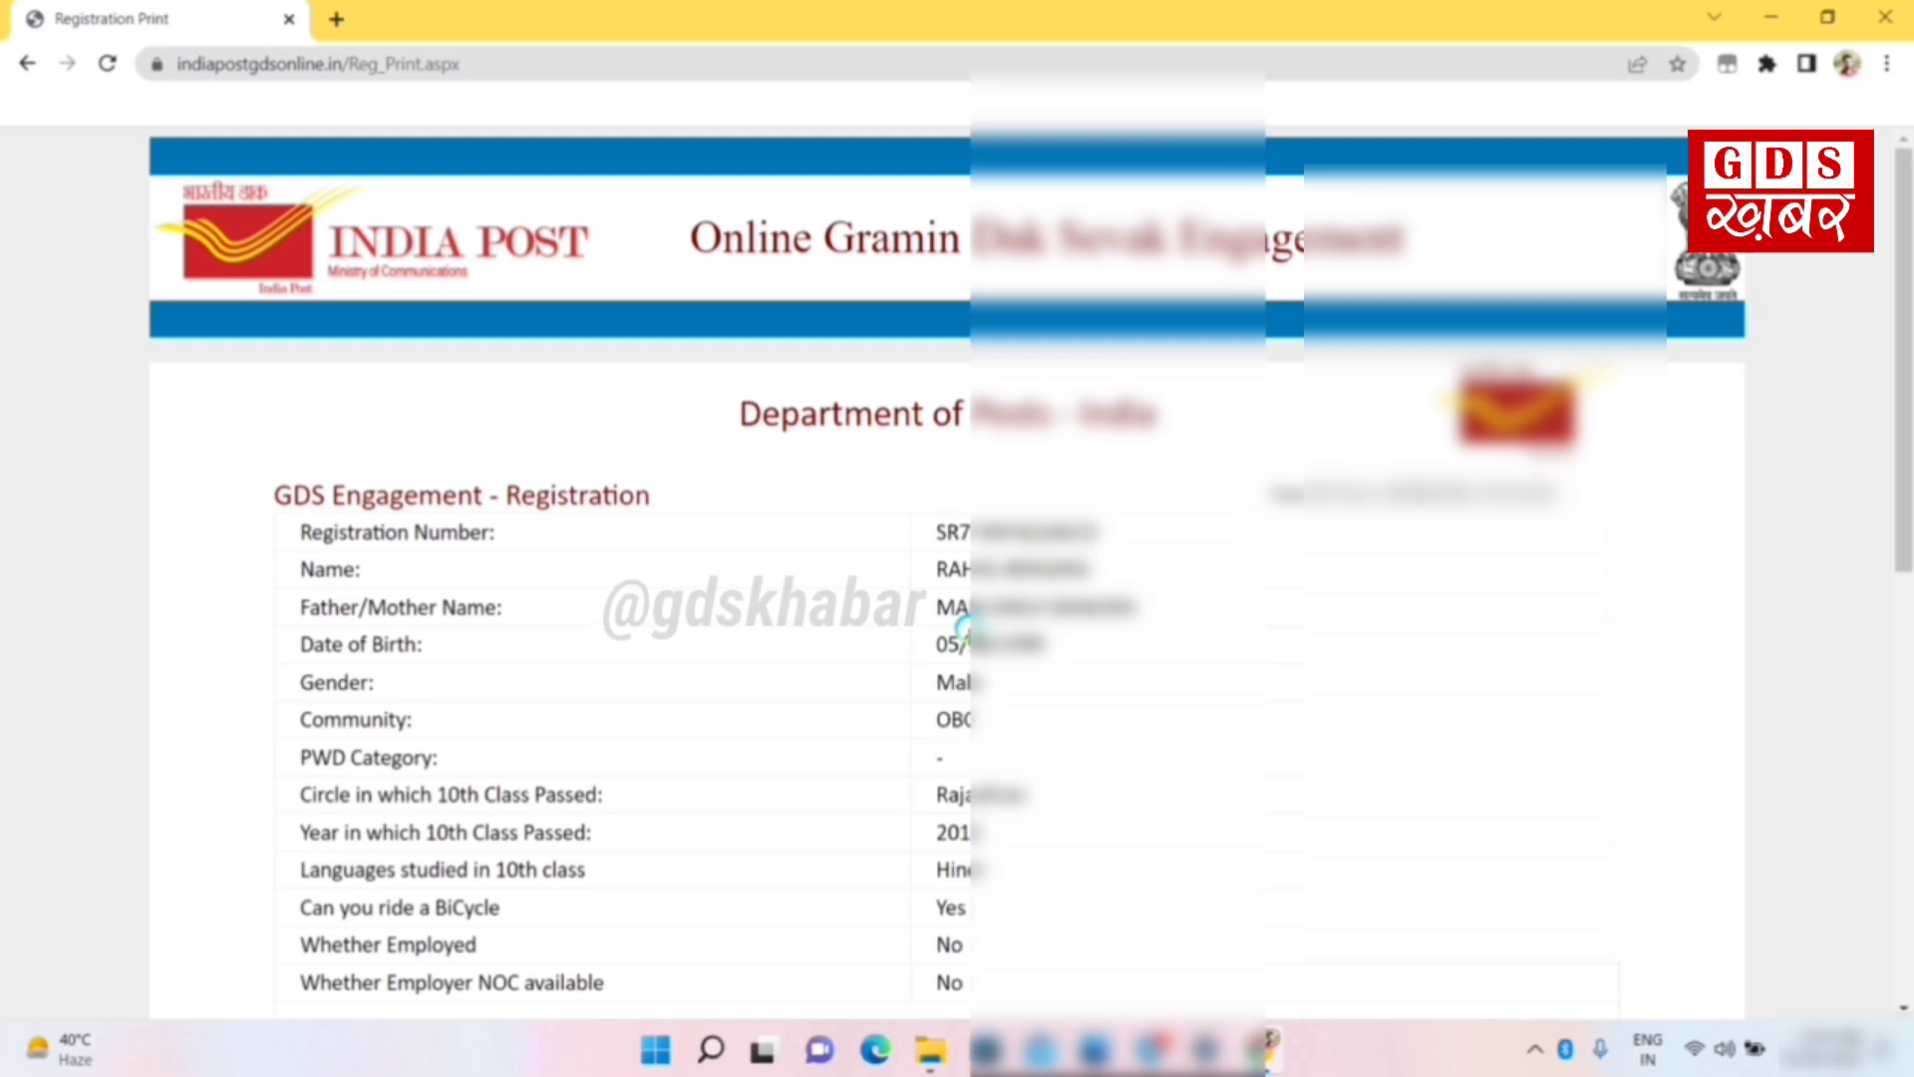
# Step: Scroll through the Registration Print page down to the Print button and back
pyautogui.scroll(-1, 847, 568)
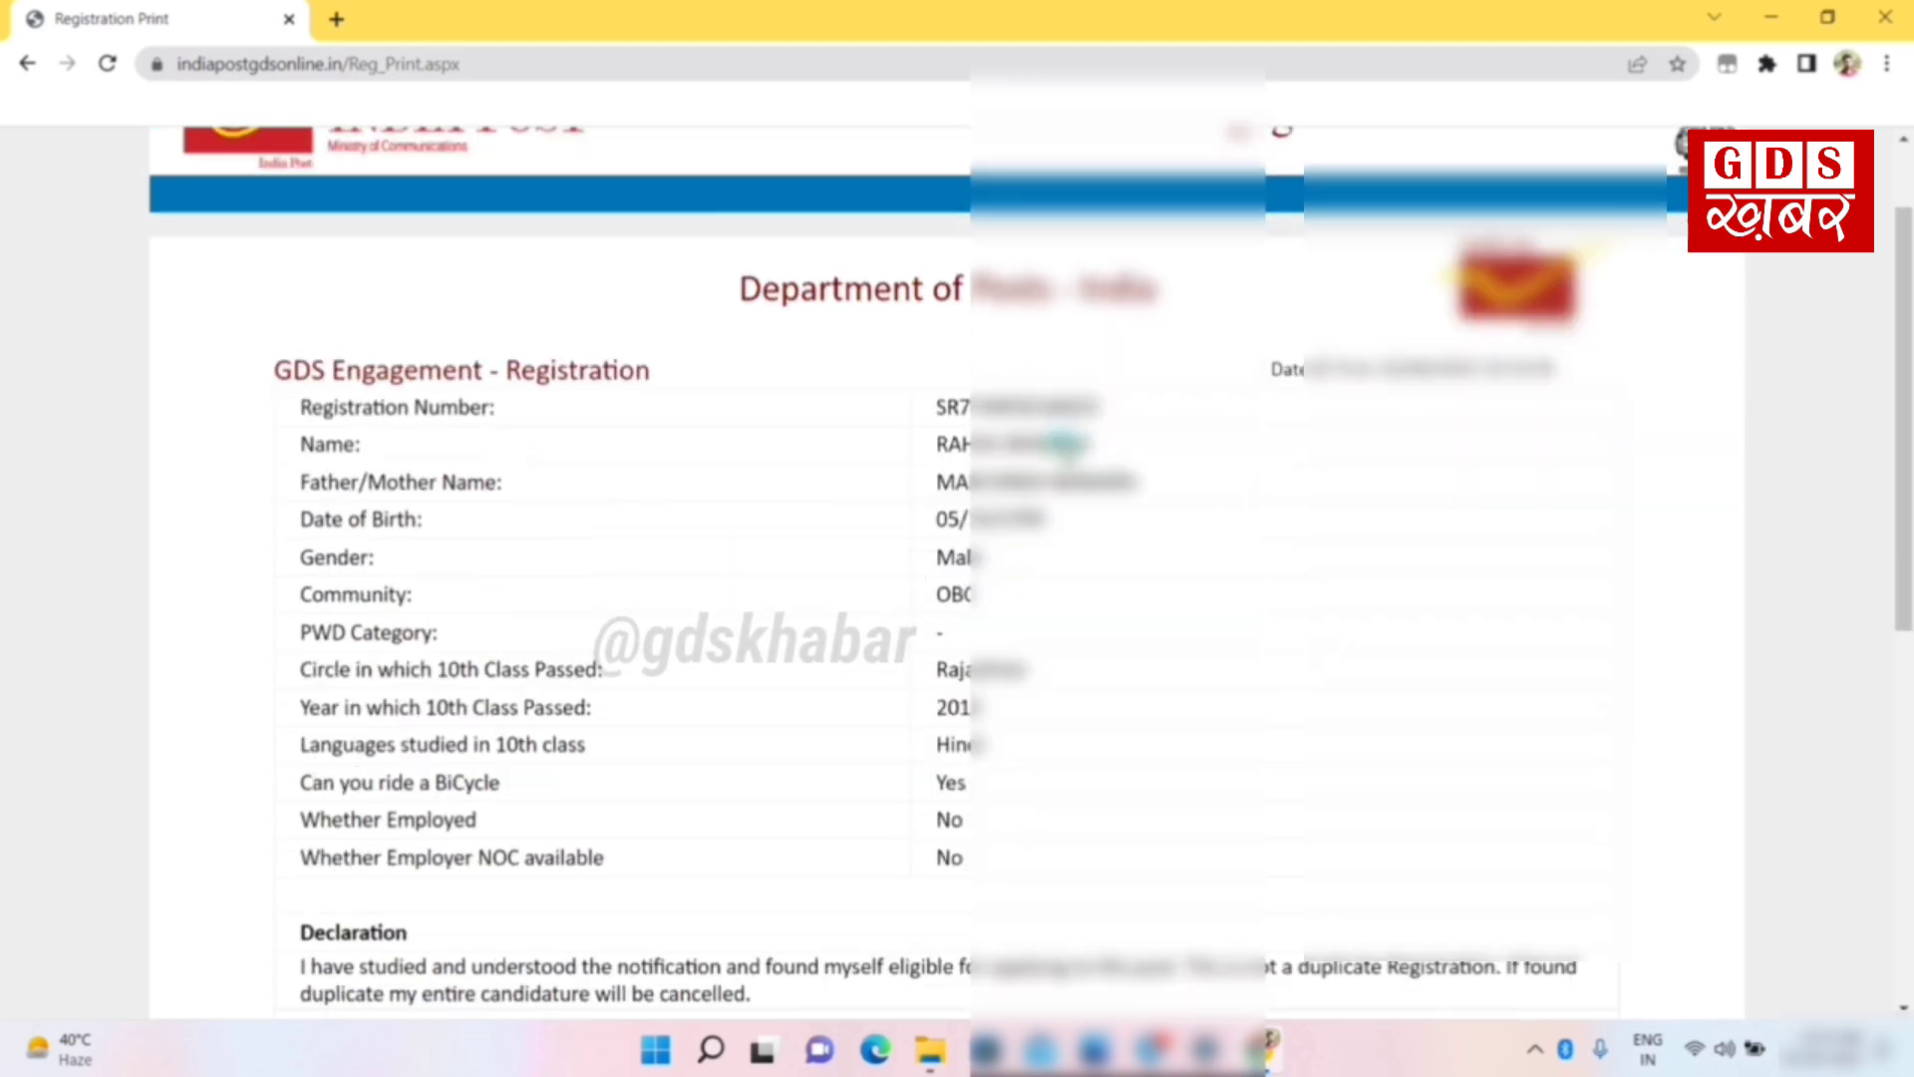
pyautogui.scroll(-3, 1062, 551)
pyautogui.scroll(-3, 1062, 552)
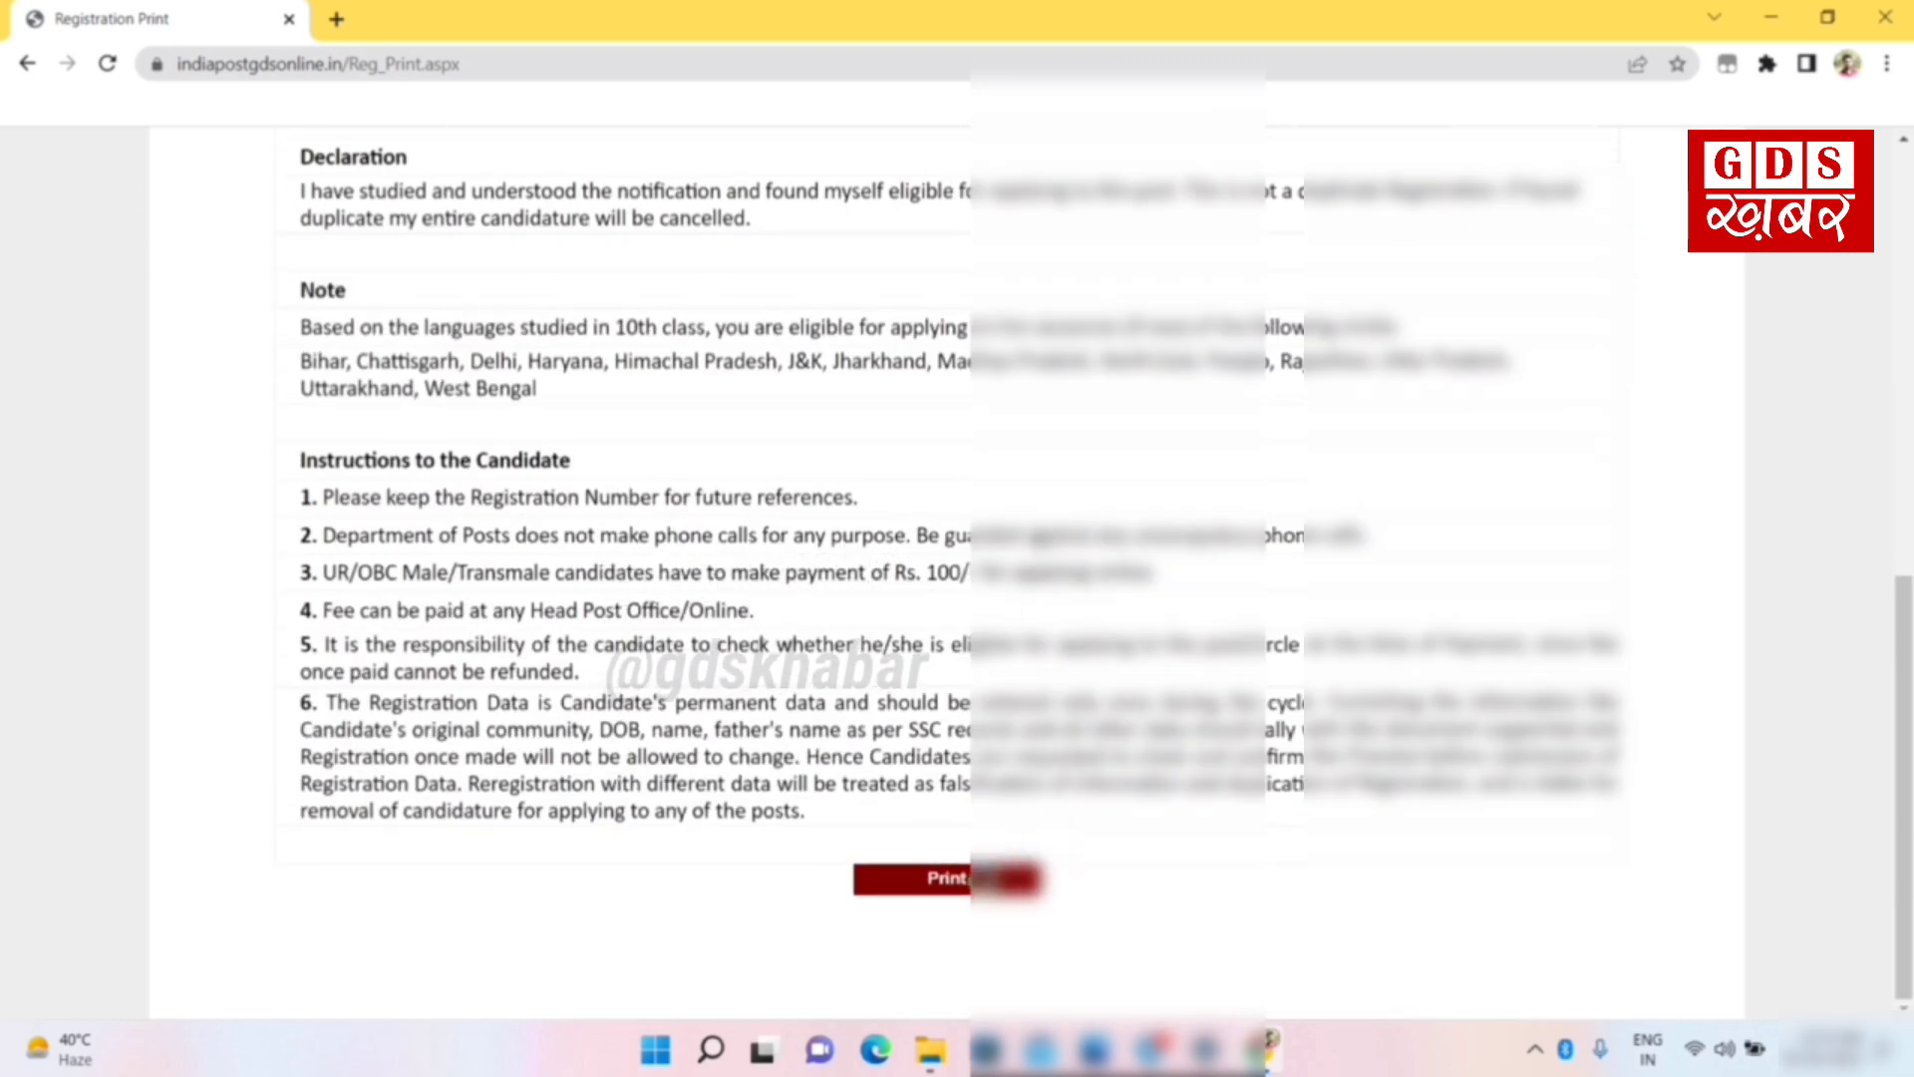
pyautogui.scroll(7, 997, 865)
pyautogui.scroll(-2, 1008, 855)
pyautogui.scroll(2, 1007, 855)
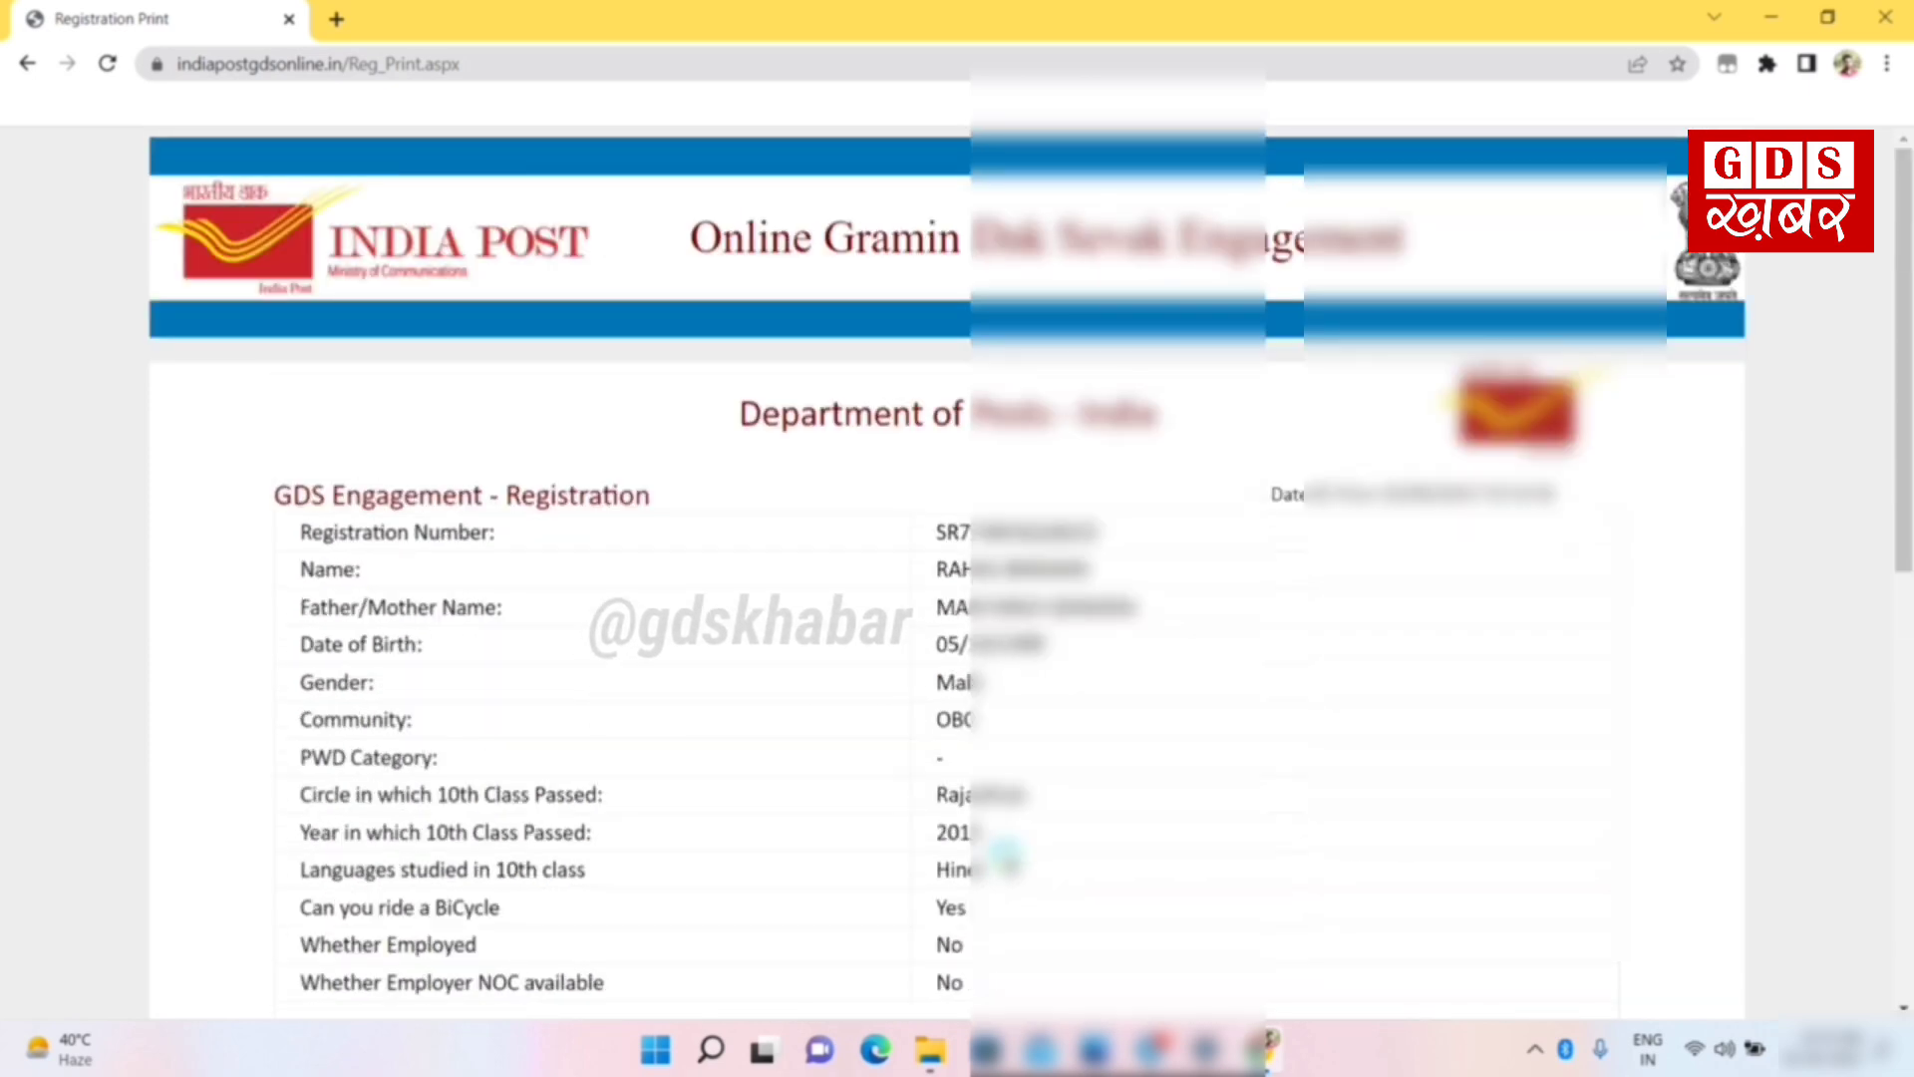
pyautogui.scroll(-1, 1008, 856)
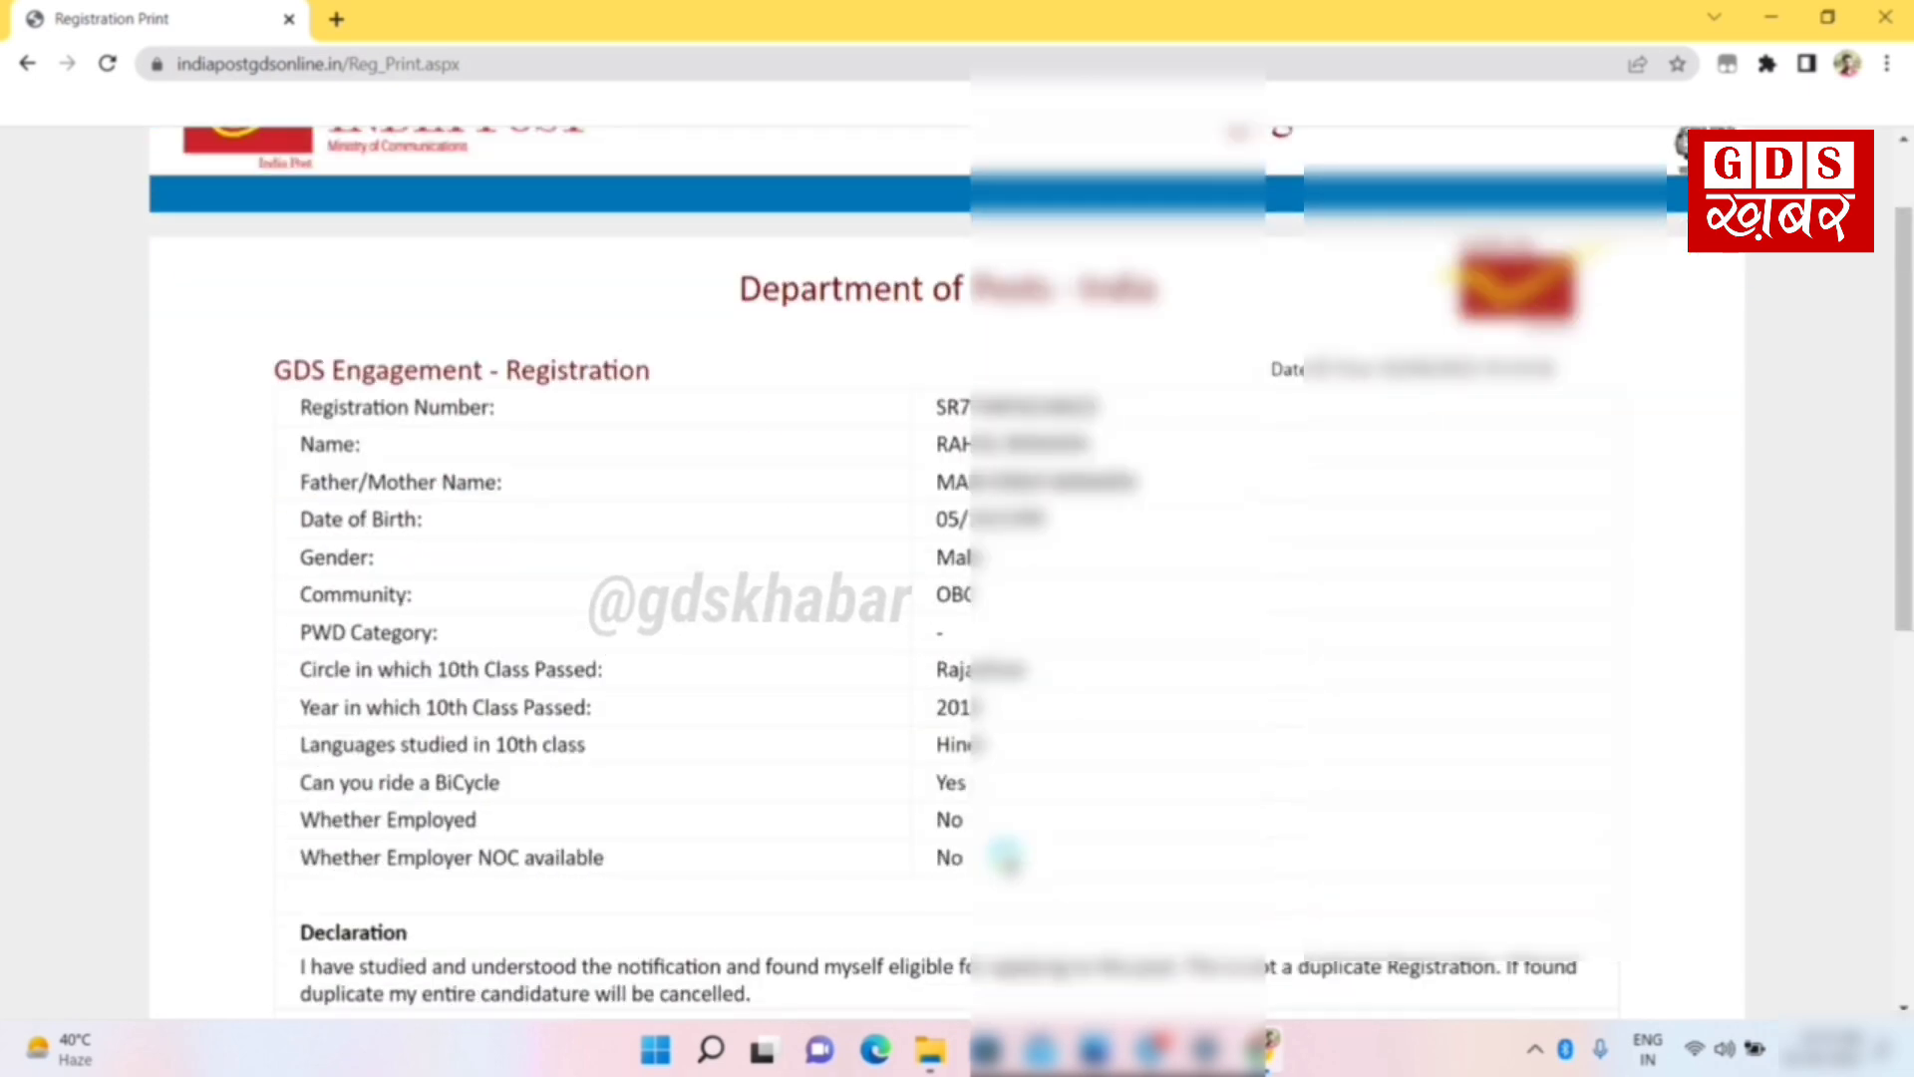
pyautogui.scroll(-6, 1008, 856)
pyautogui.scroll(7, 1007, 856)
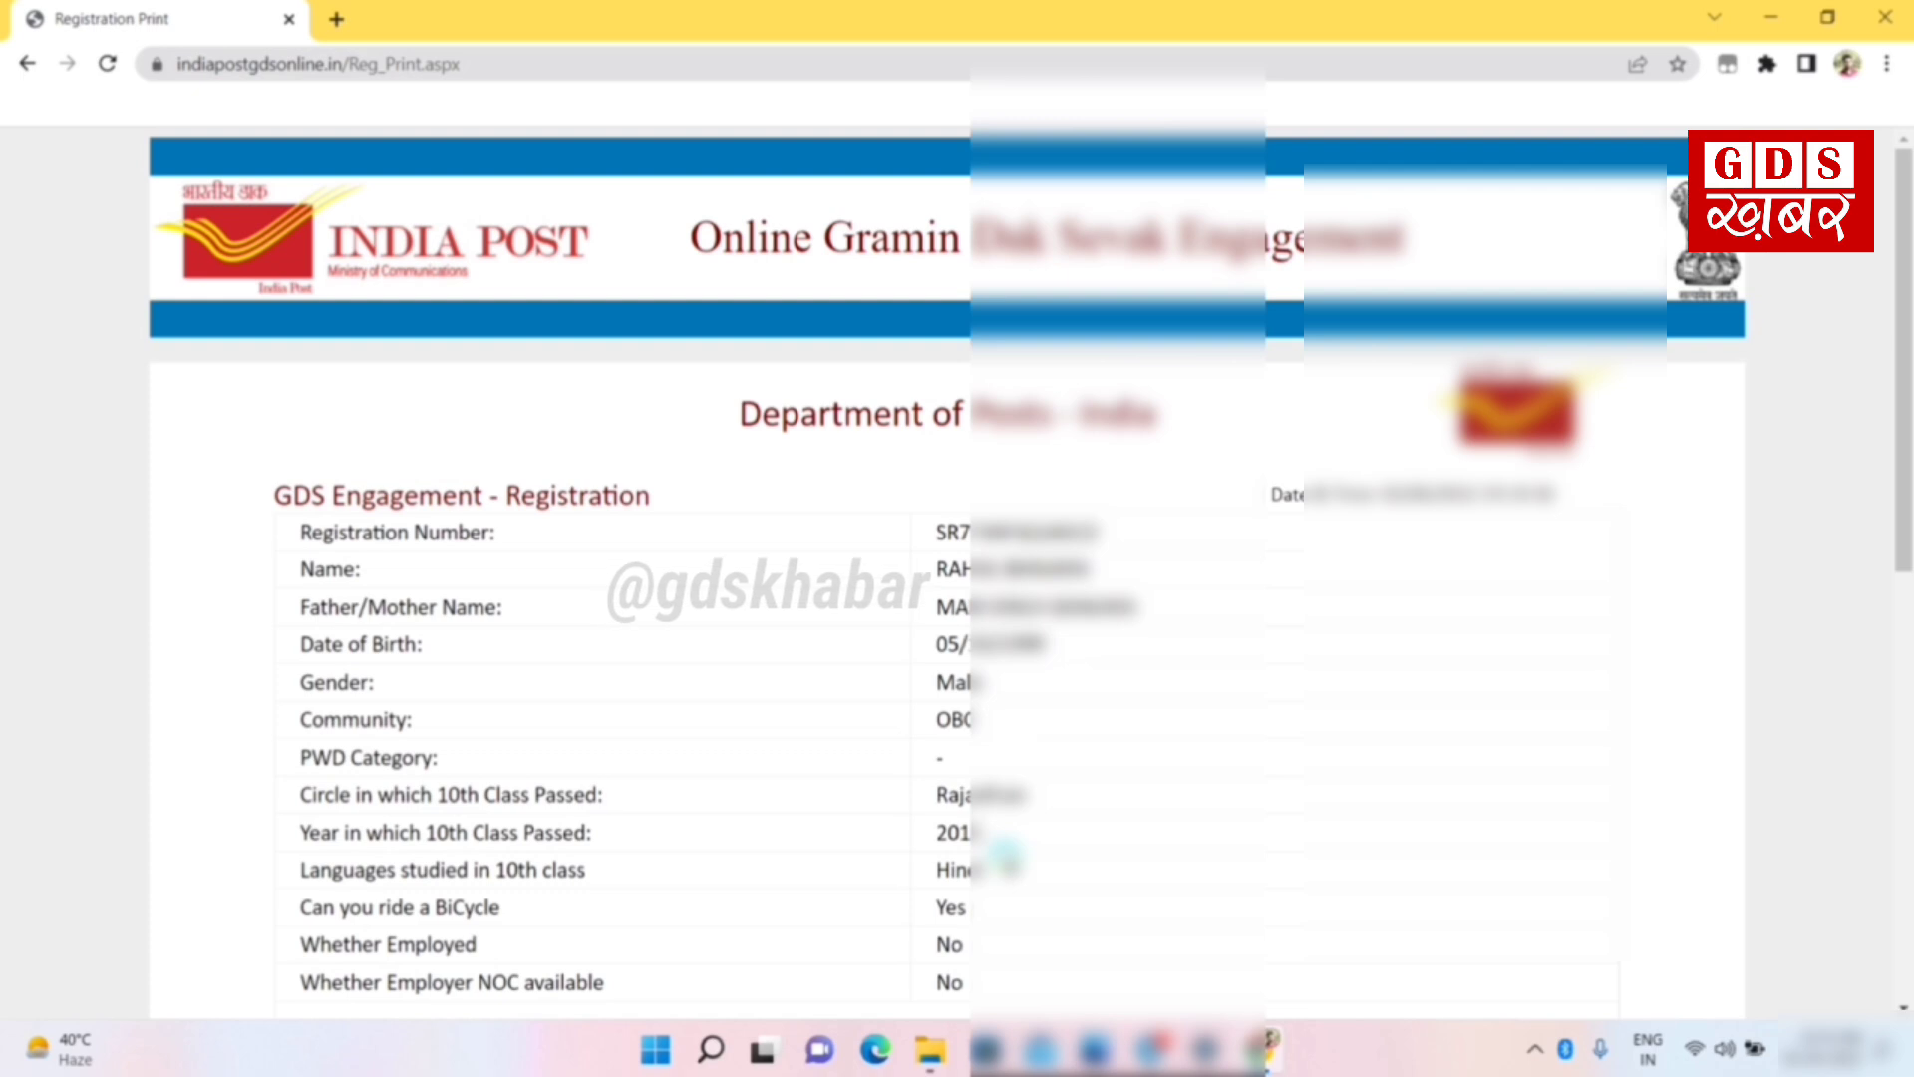
pyautogui.scroll(-6, 947, 568)
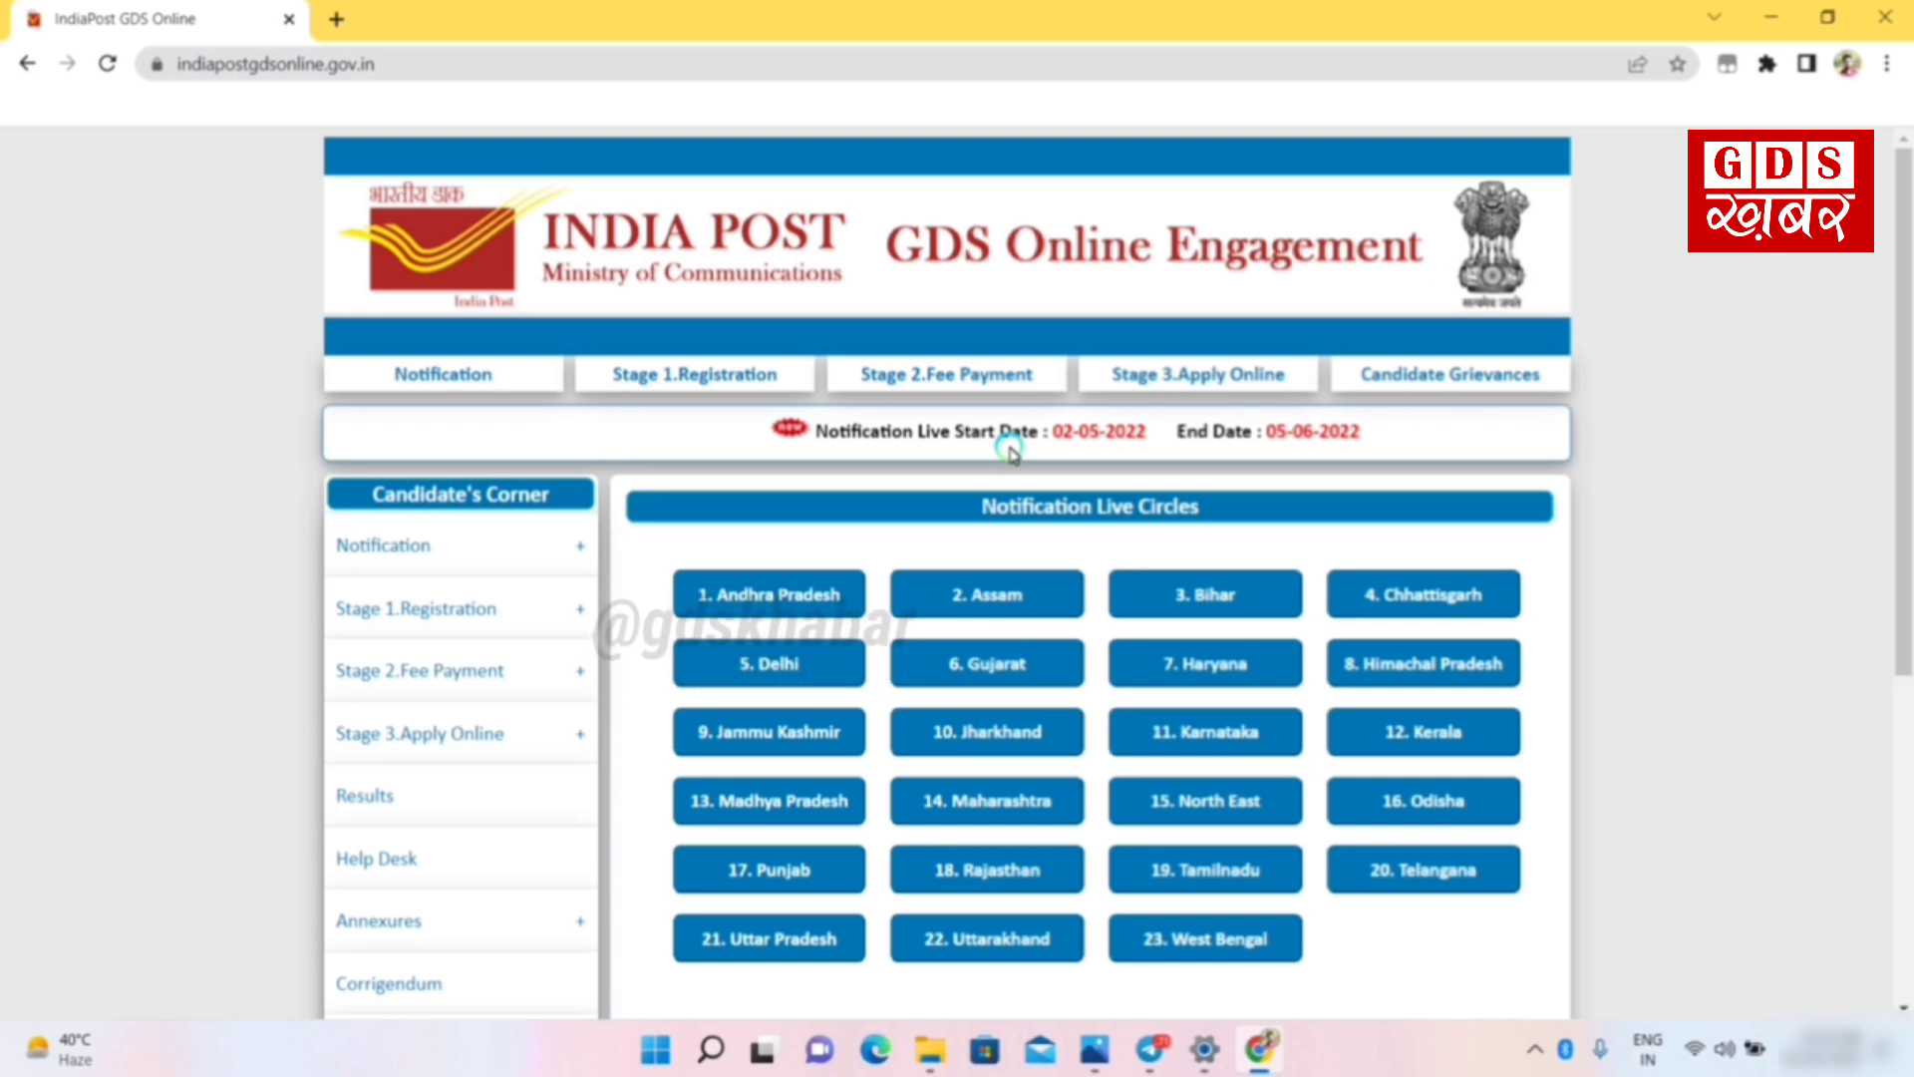
# Step: Open Pay Online under Stage 2.Fee Payment to reach the online fee page
pyautogui.moveTo(663, 397)
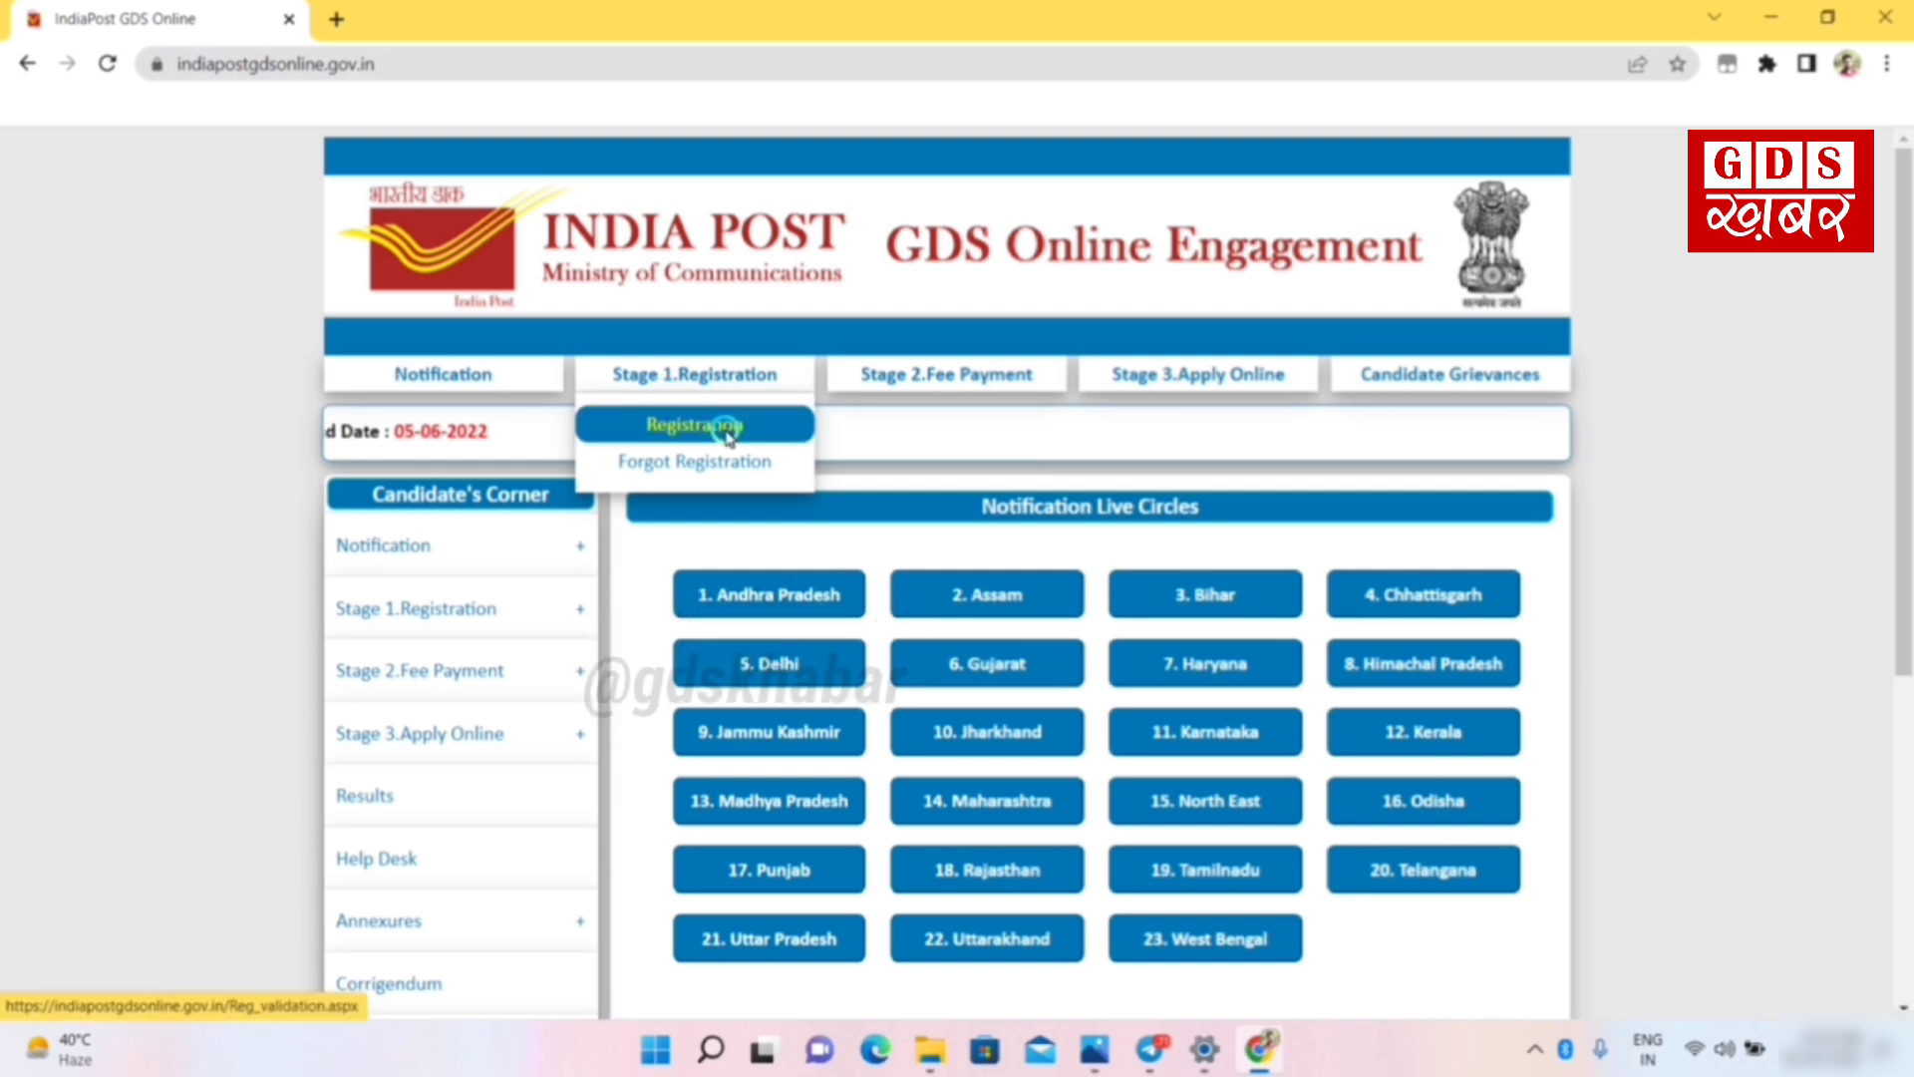
pyautogui.moveTo(972, 377)
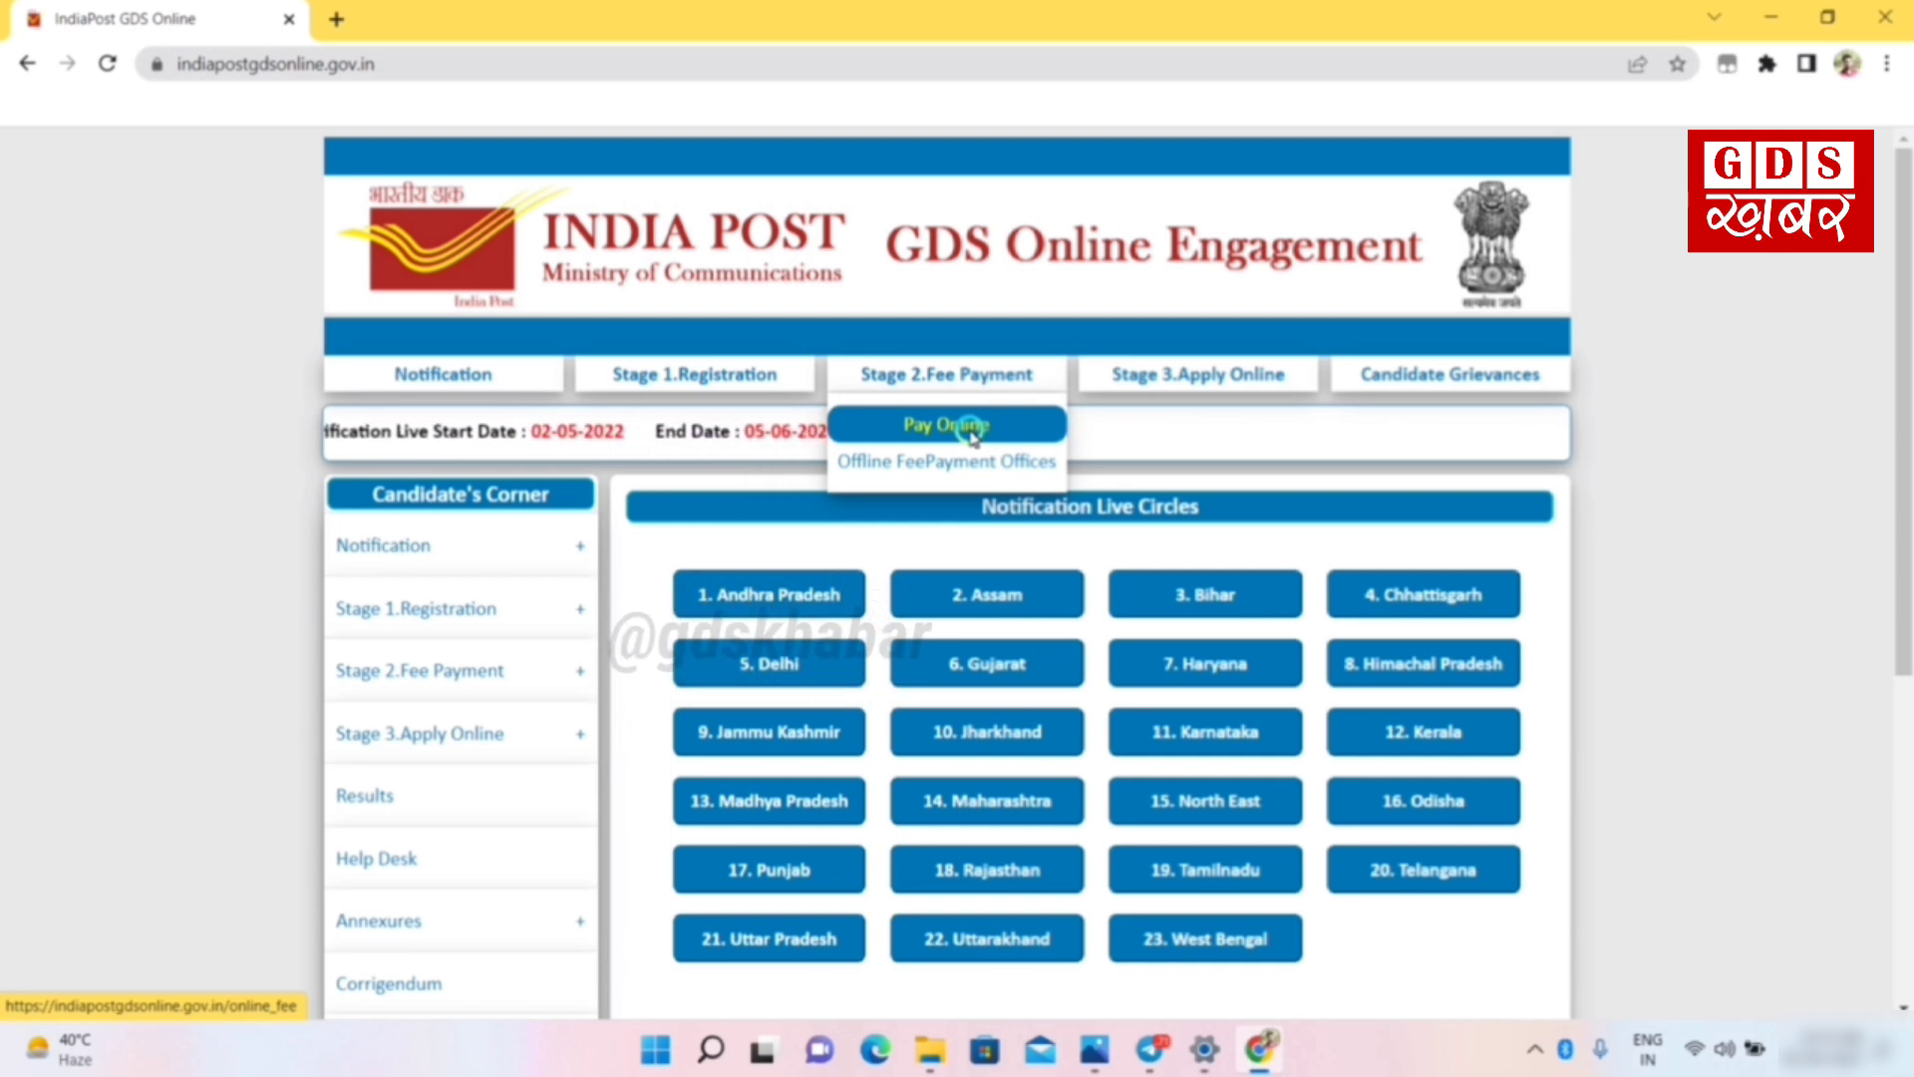
pyautogui.click(972, 431)
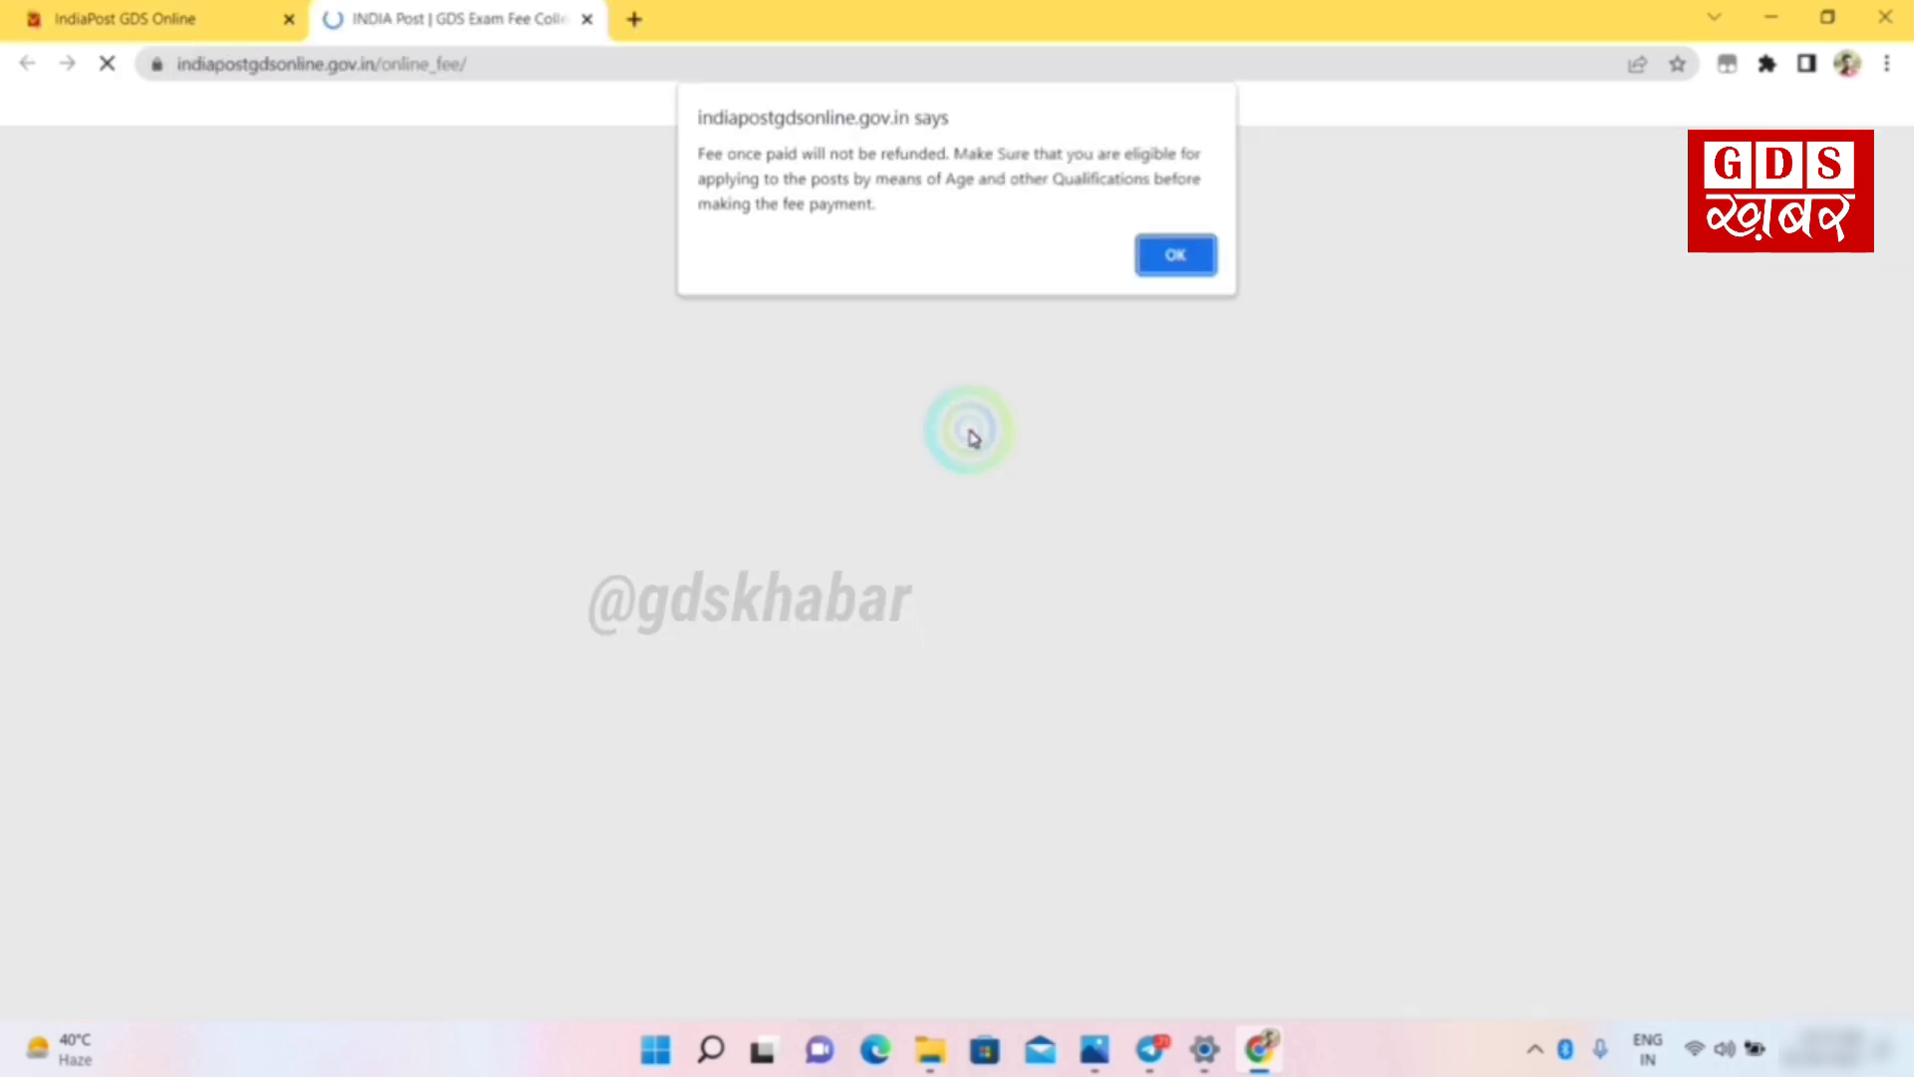
# Step: Acknowledge the no-refund alert, select the saved registration number, and proceed to pay ₹100
pyautogui.click(1155, 261)
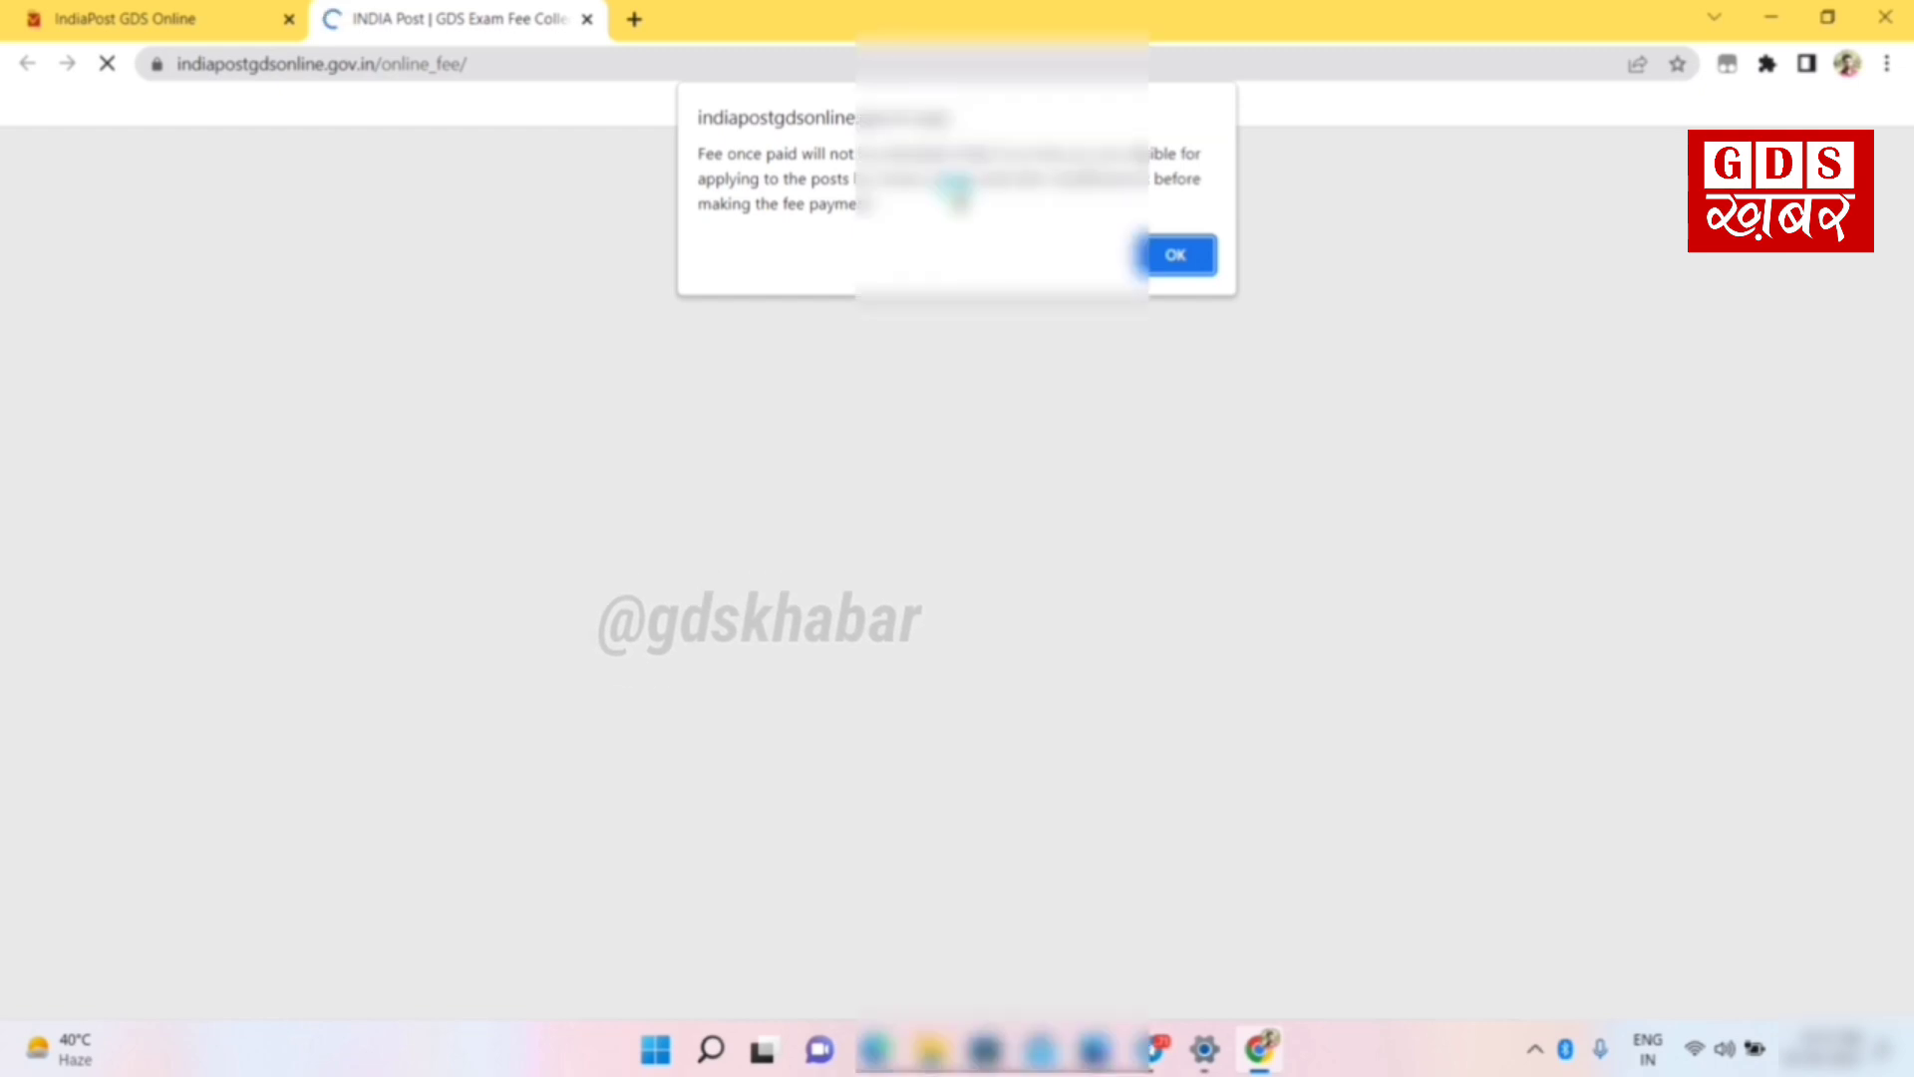
pyautogui.click(1163, 252)
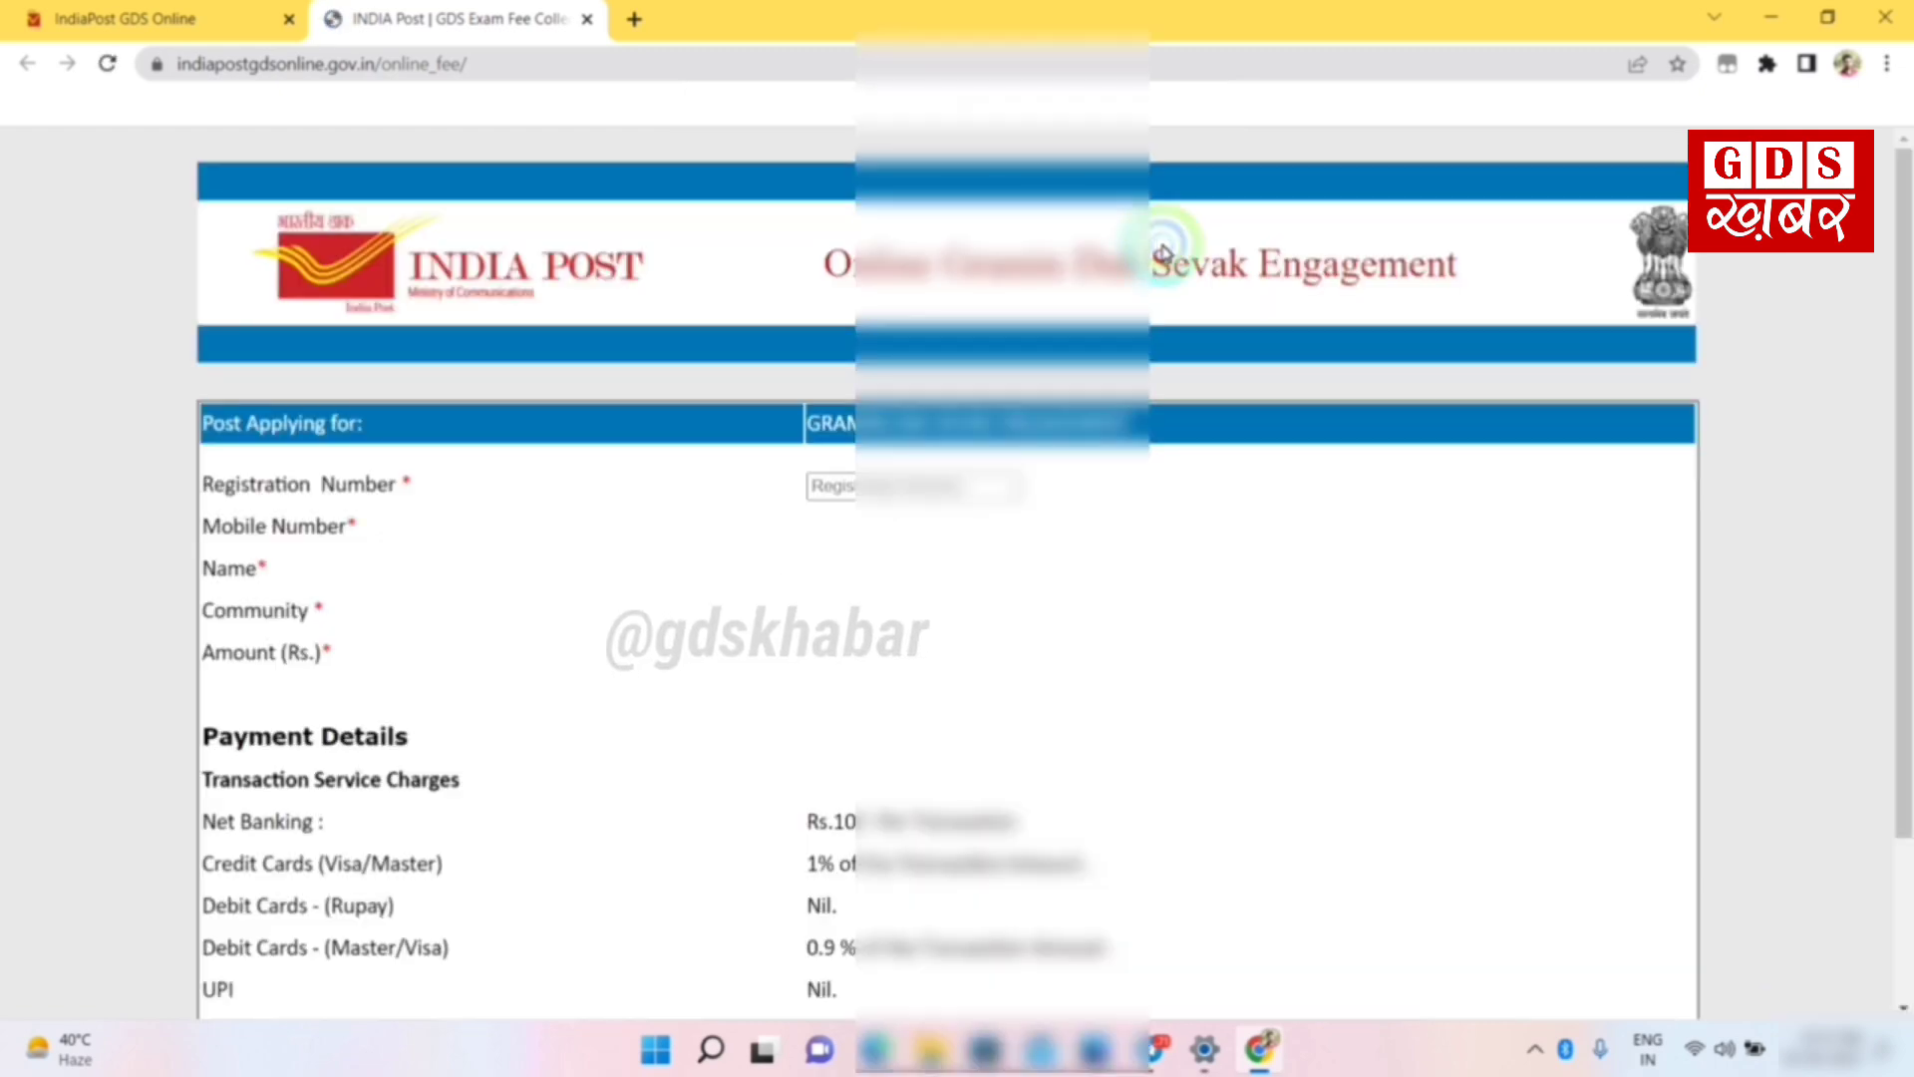
pyautogui.click(954, 484)
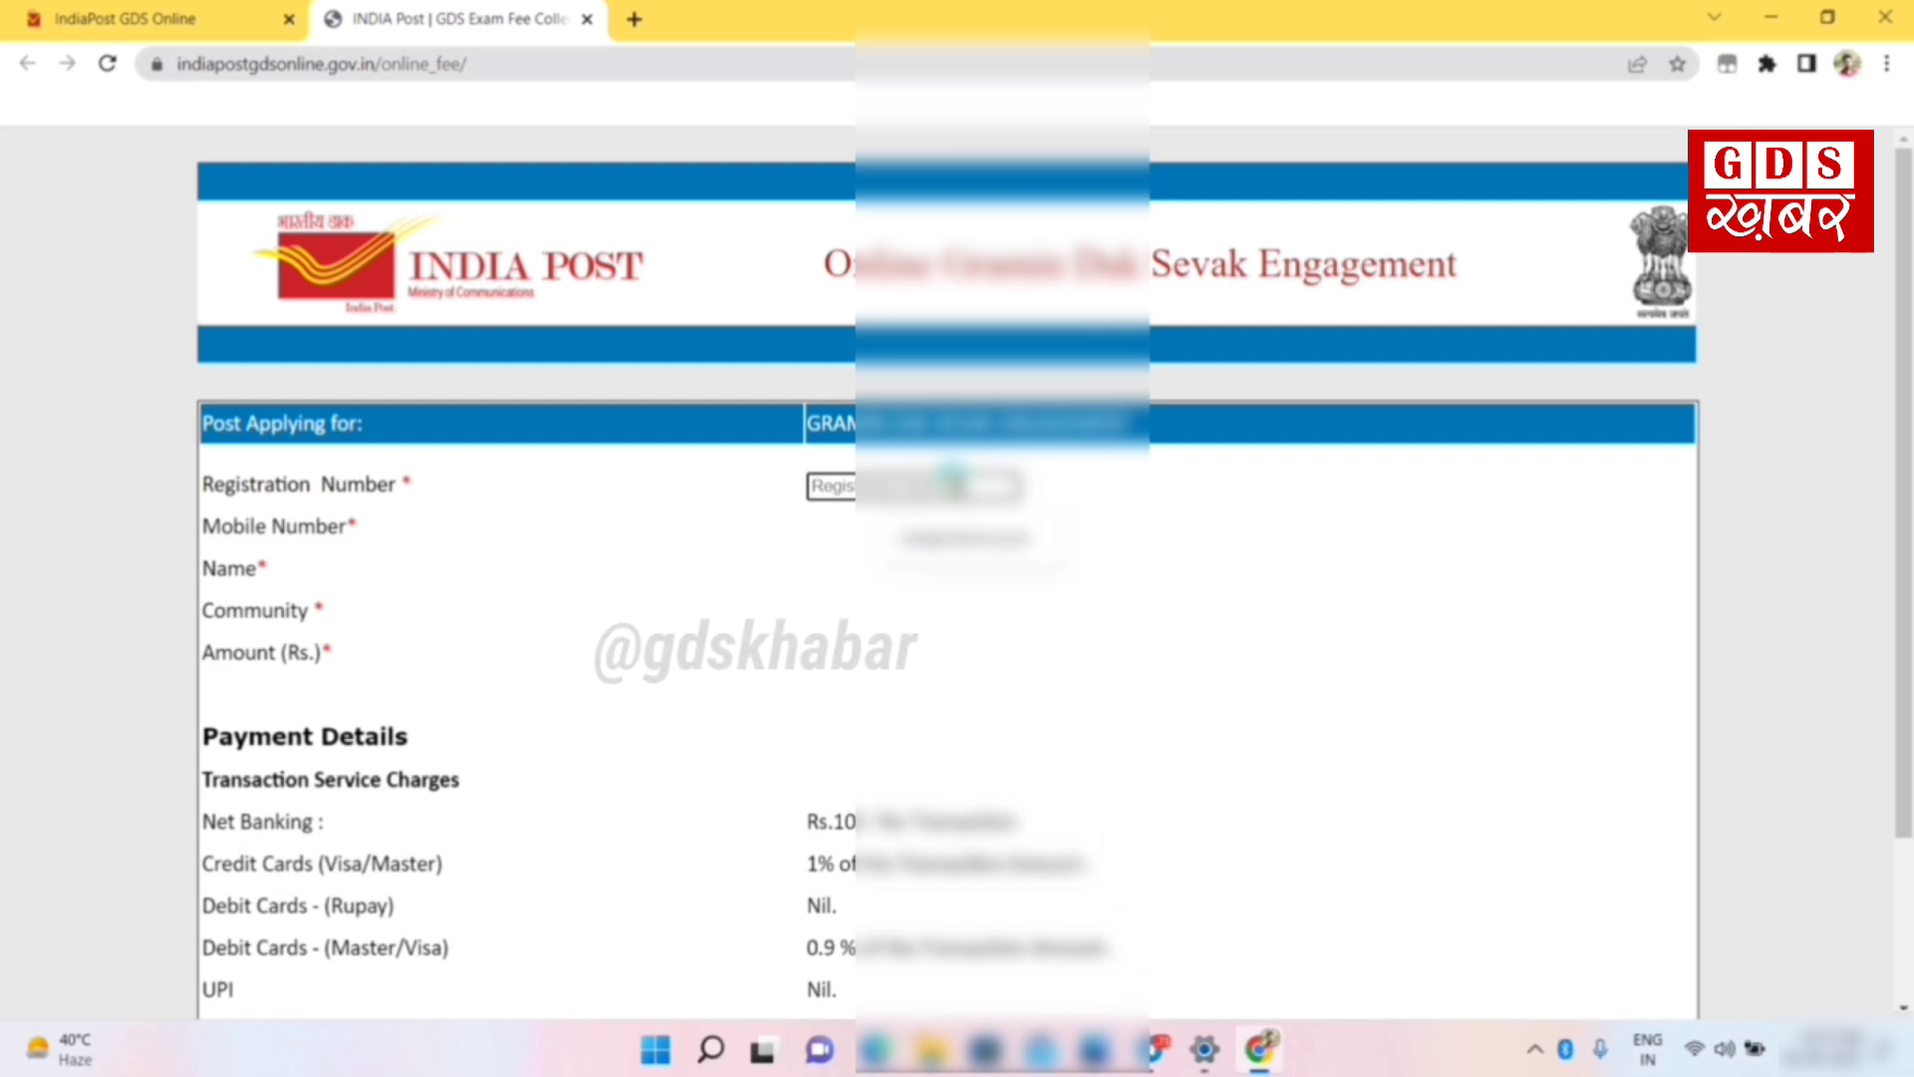
pyautogui.click(959, 538)
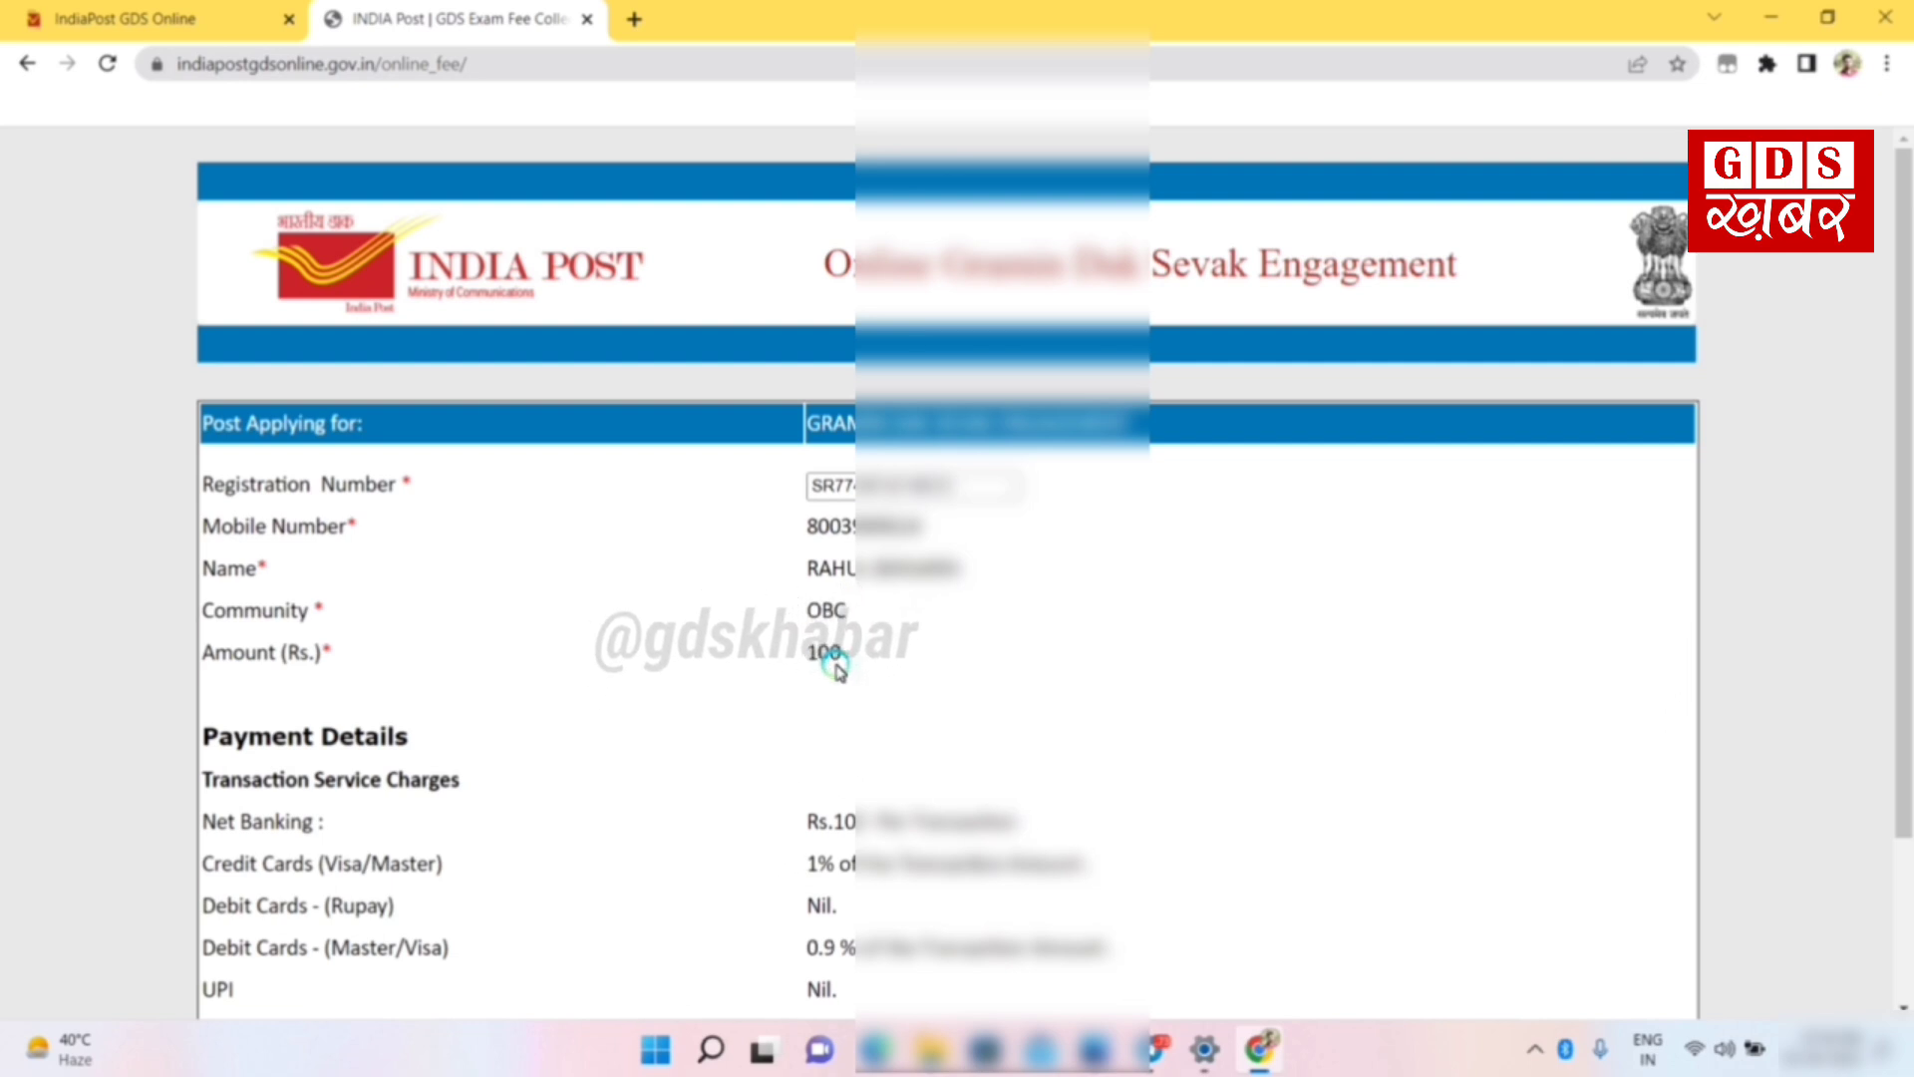
pyautogui.scroll(-2, 290, 629)
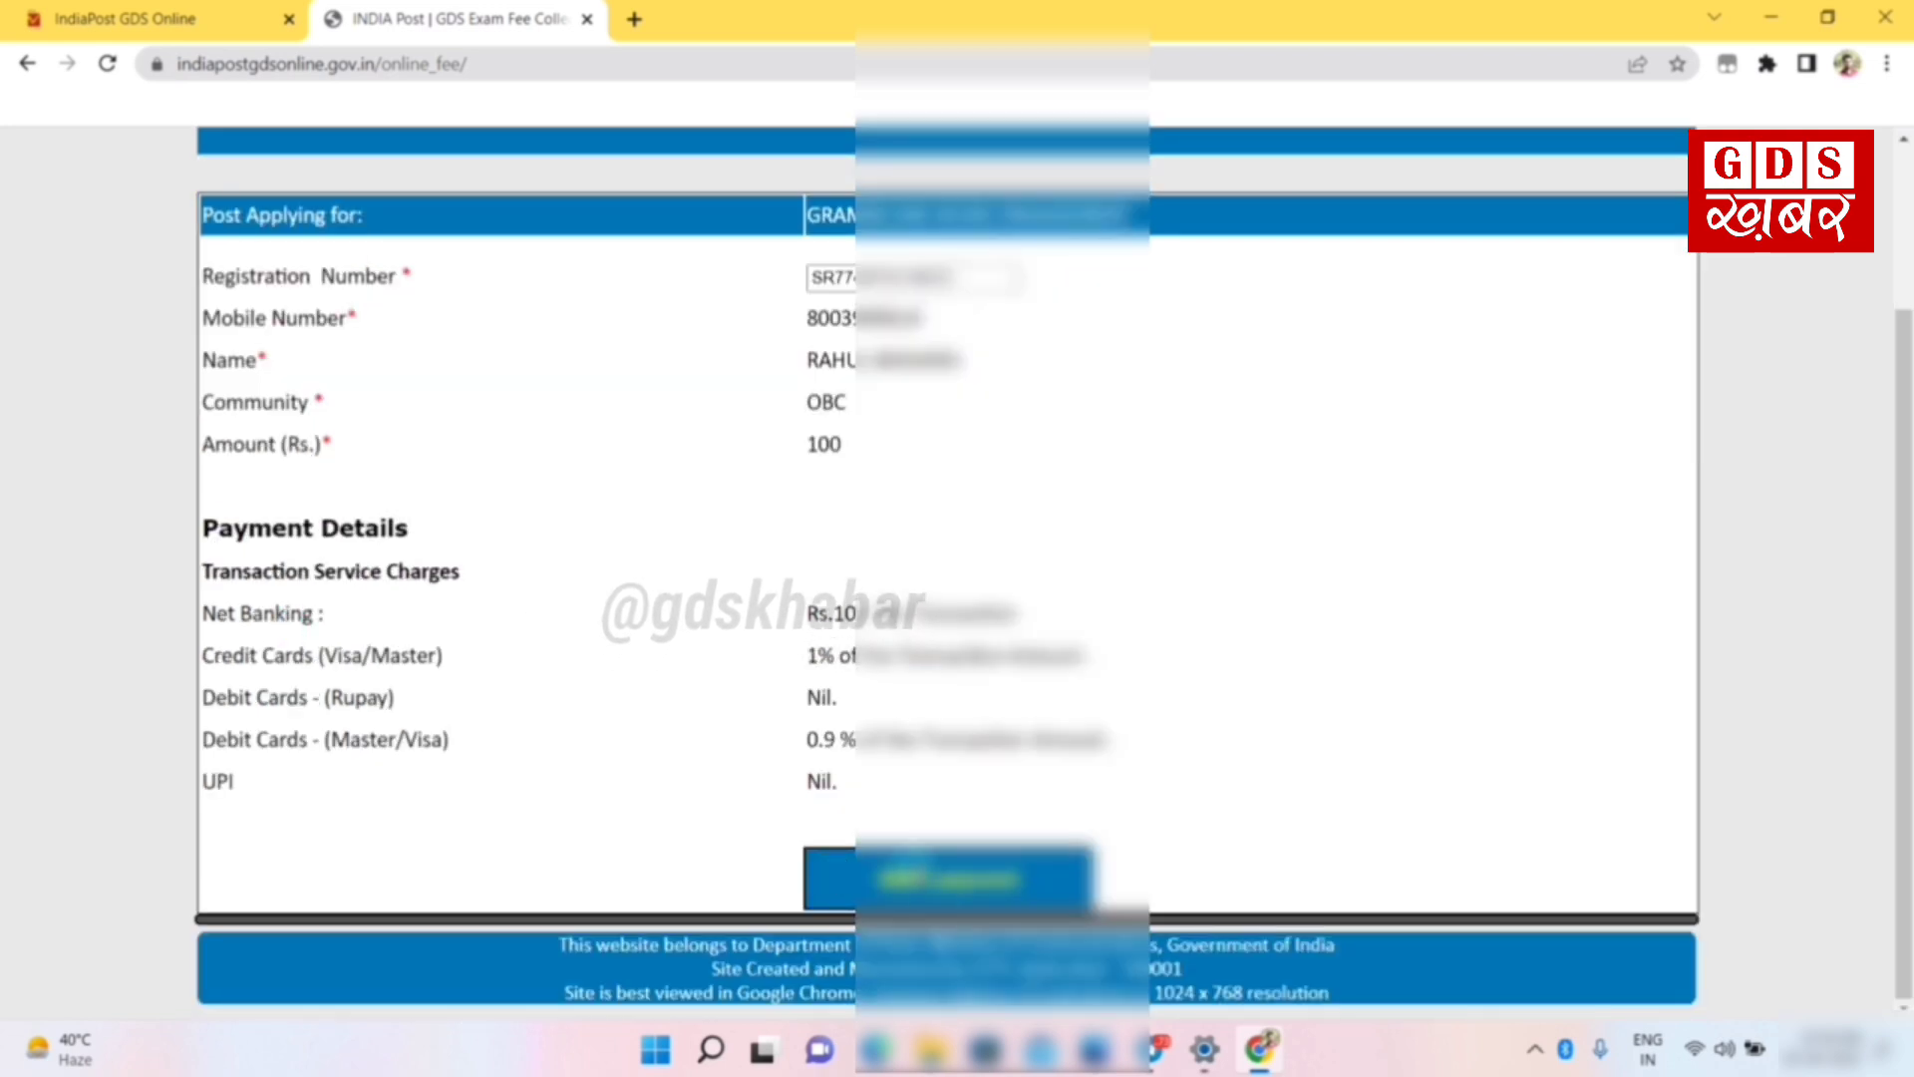
pyautogui.click(913, 867)
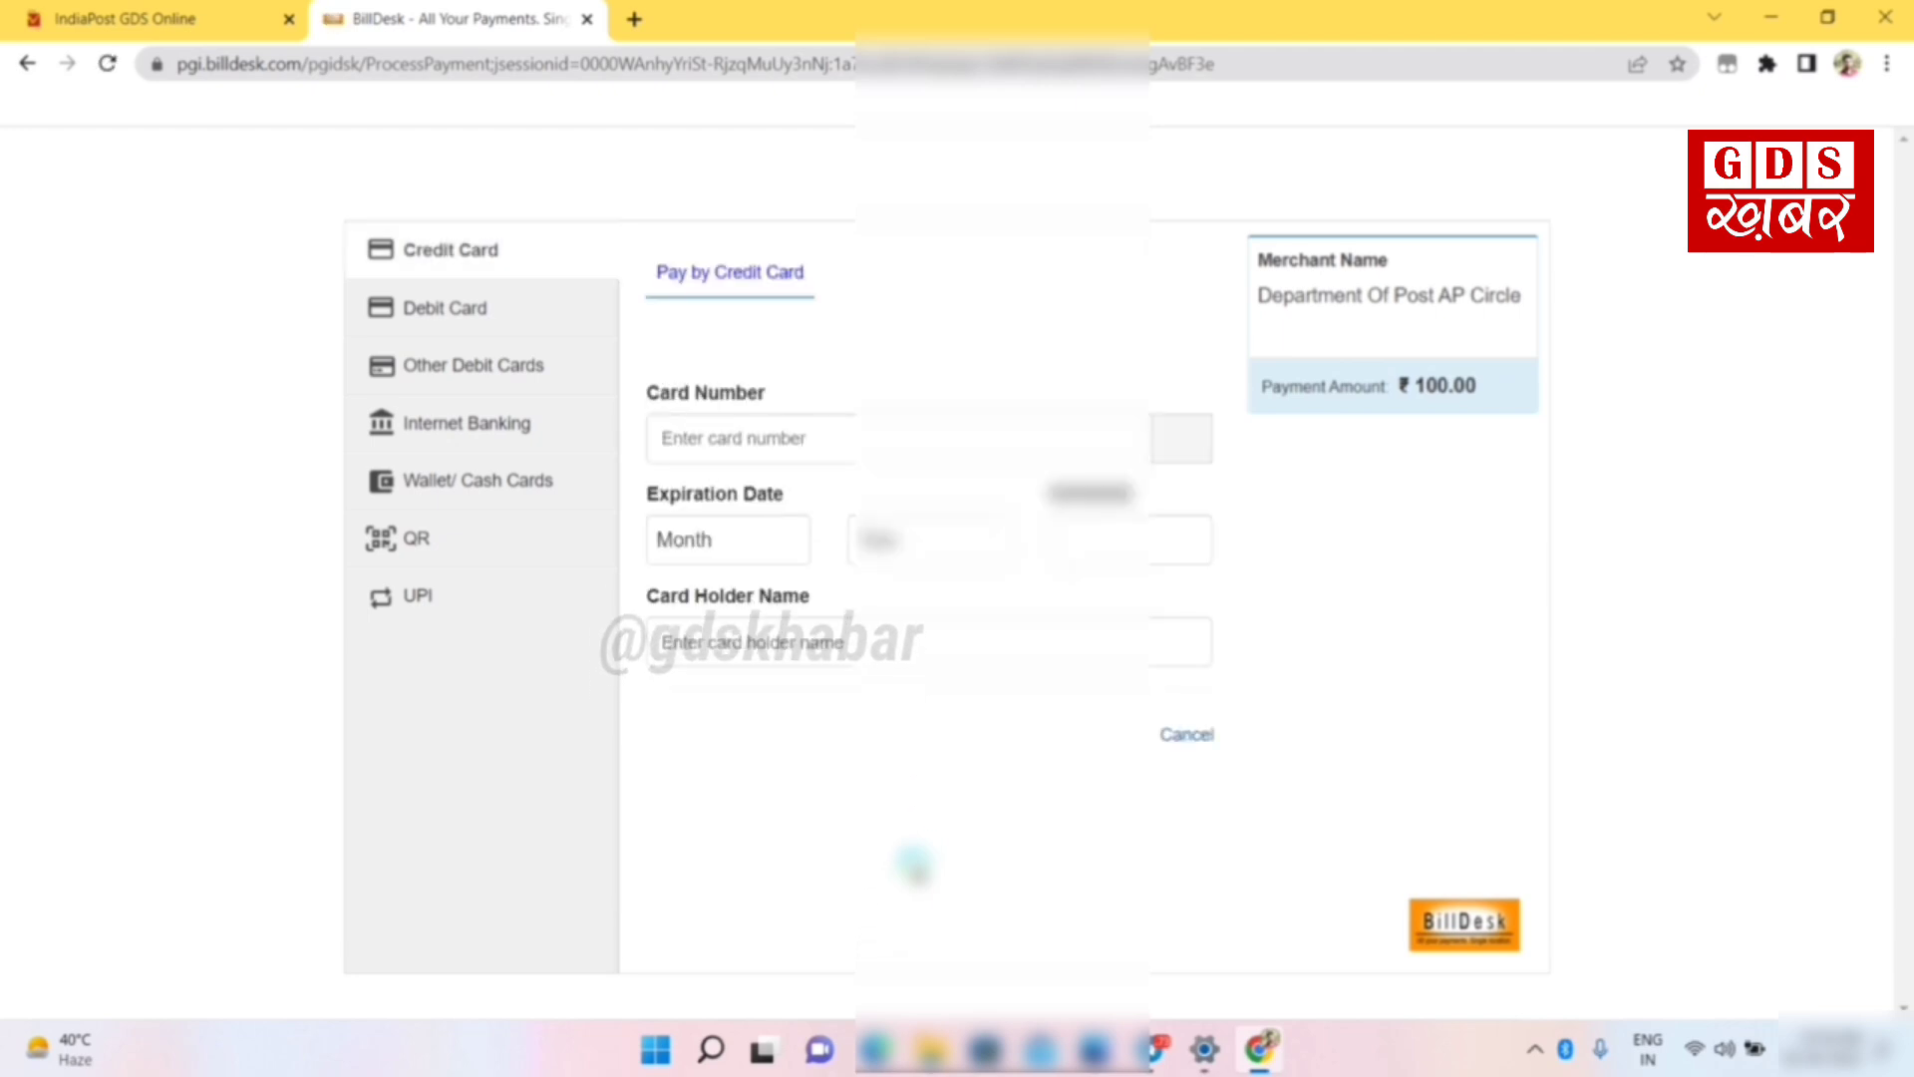
# Step: Choose UPI as the BillDesk payment method and accept the convenience fees for the ₹100.00 payment
pyautogui.click(462, 332)
pyautogui.click(440, 598)
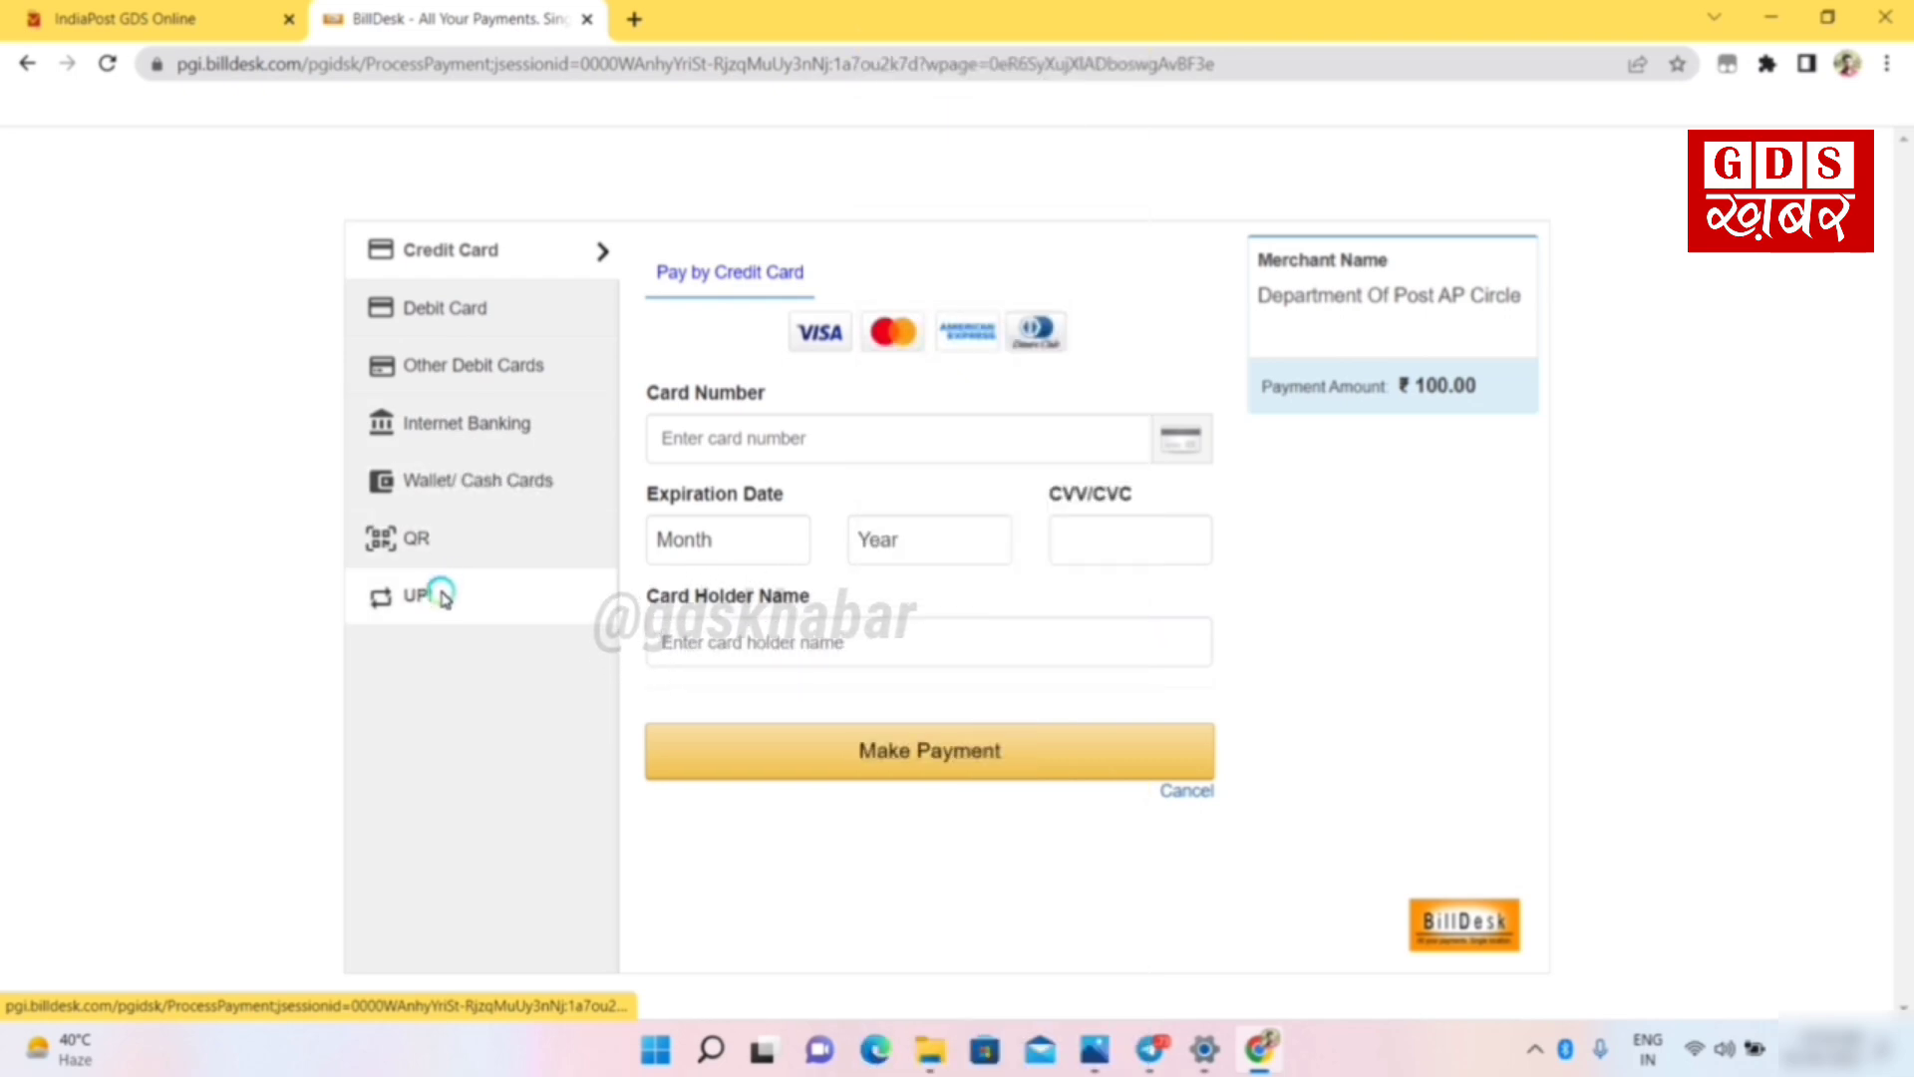
pyautogui.click(499, 606)
pyautogui.click(861, 488)
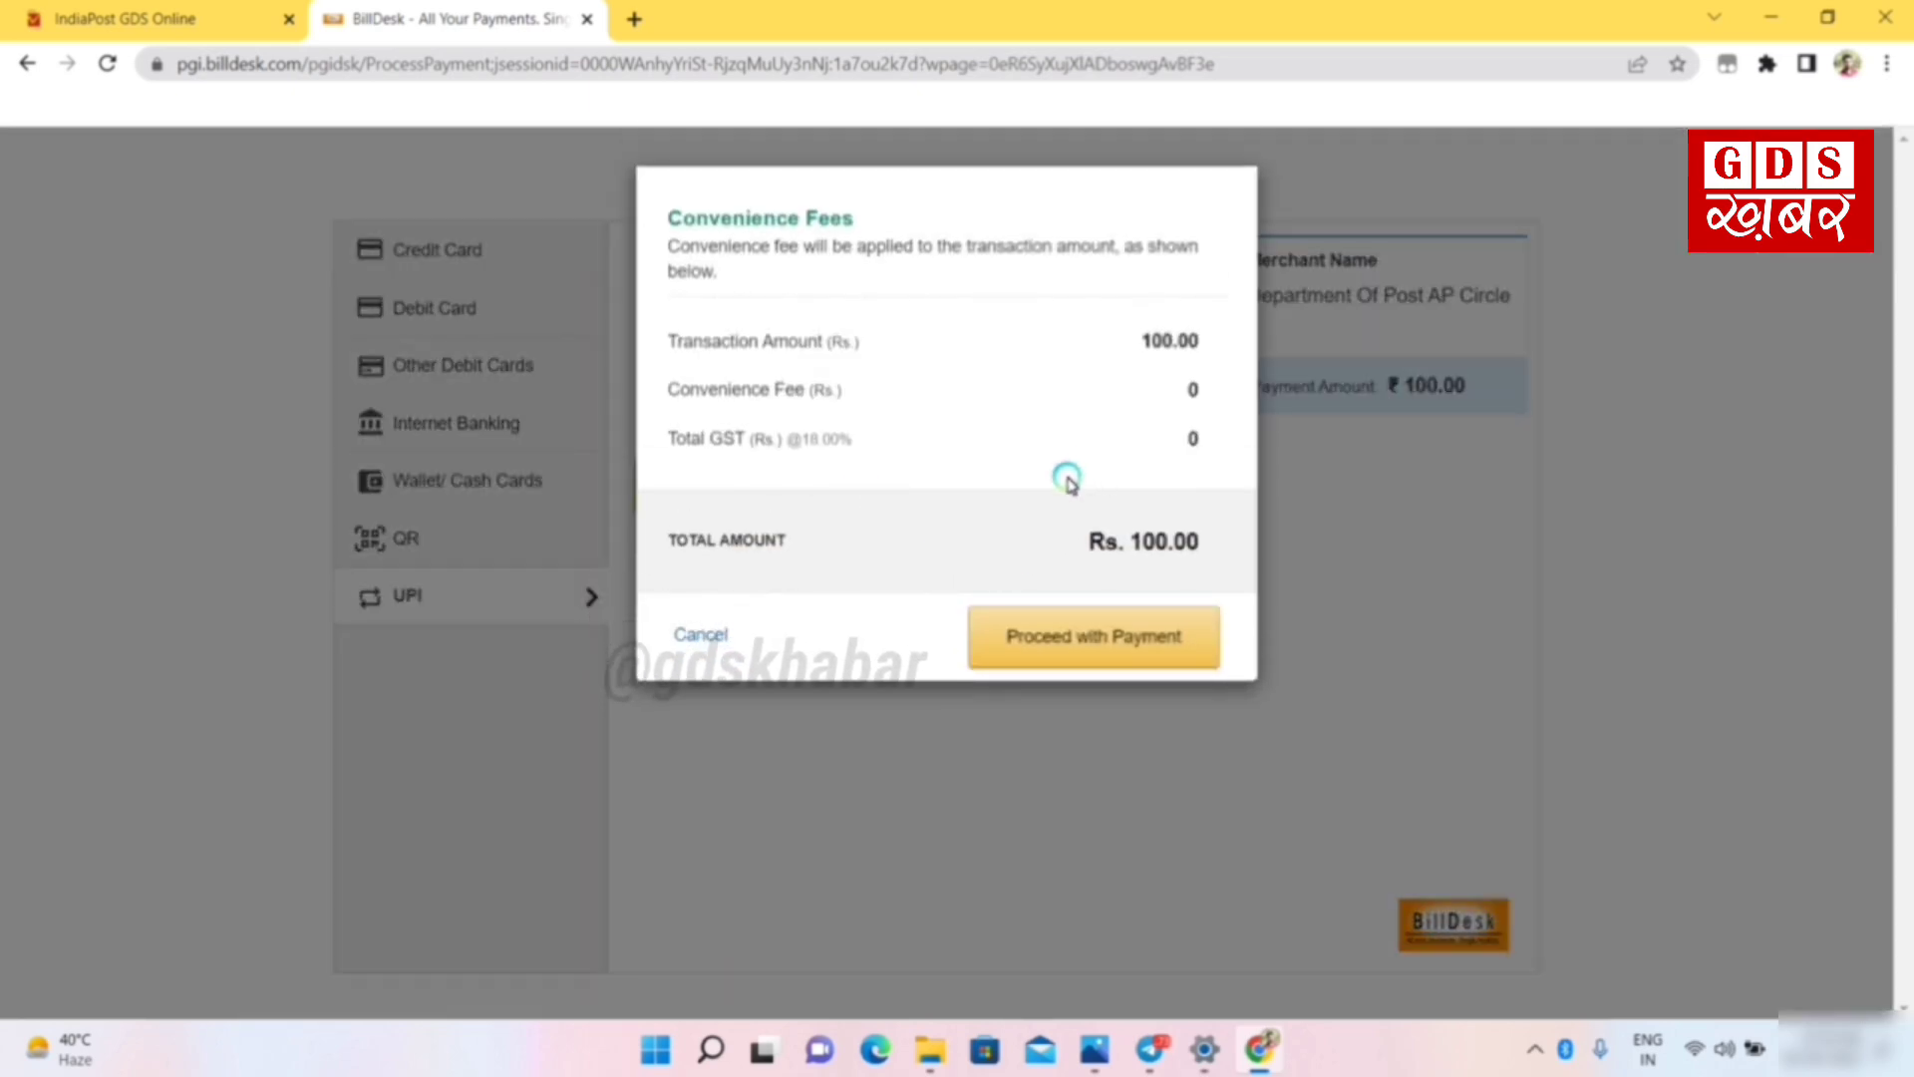
pyautogui.click(1072, 639)
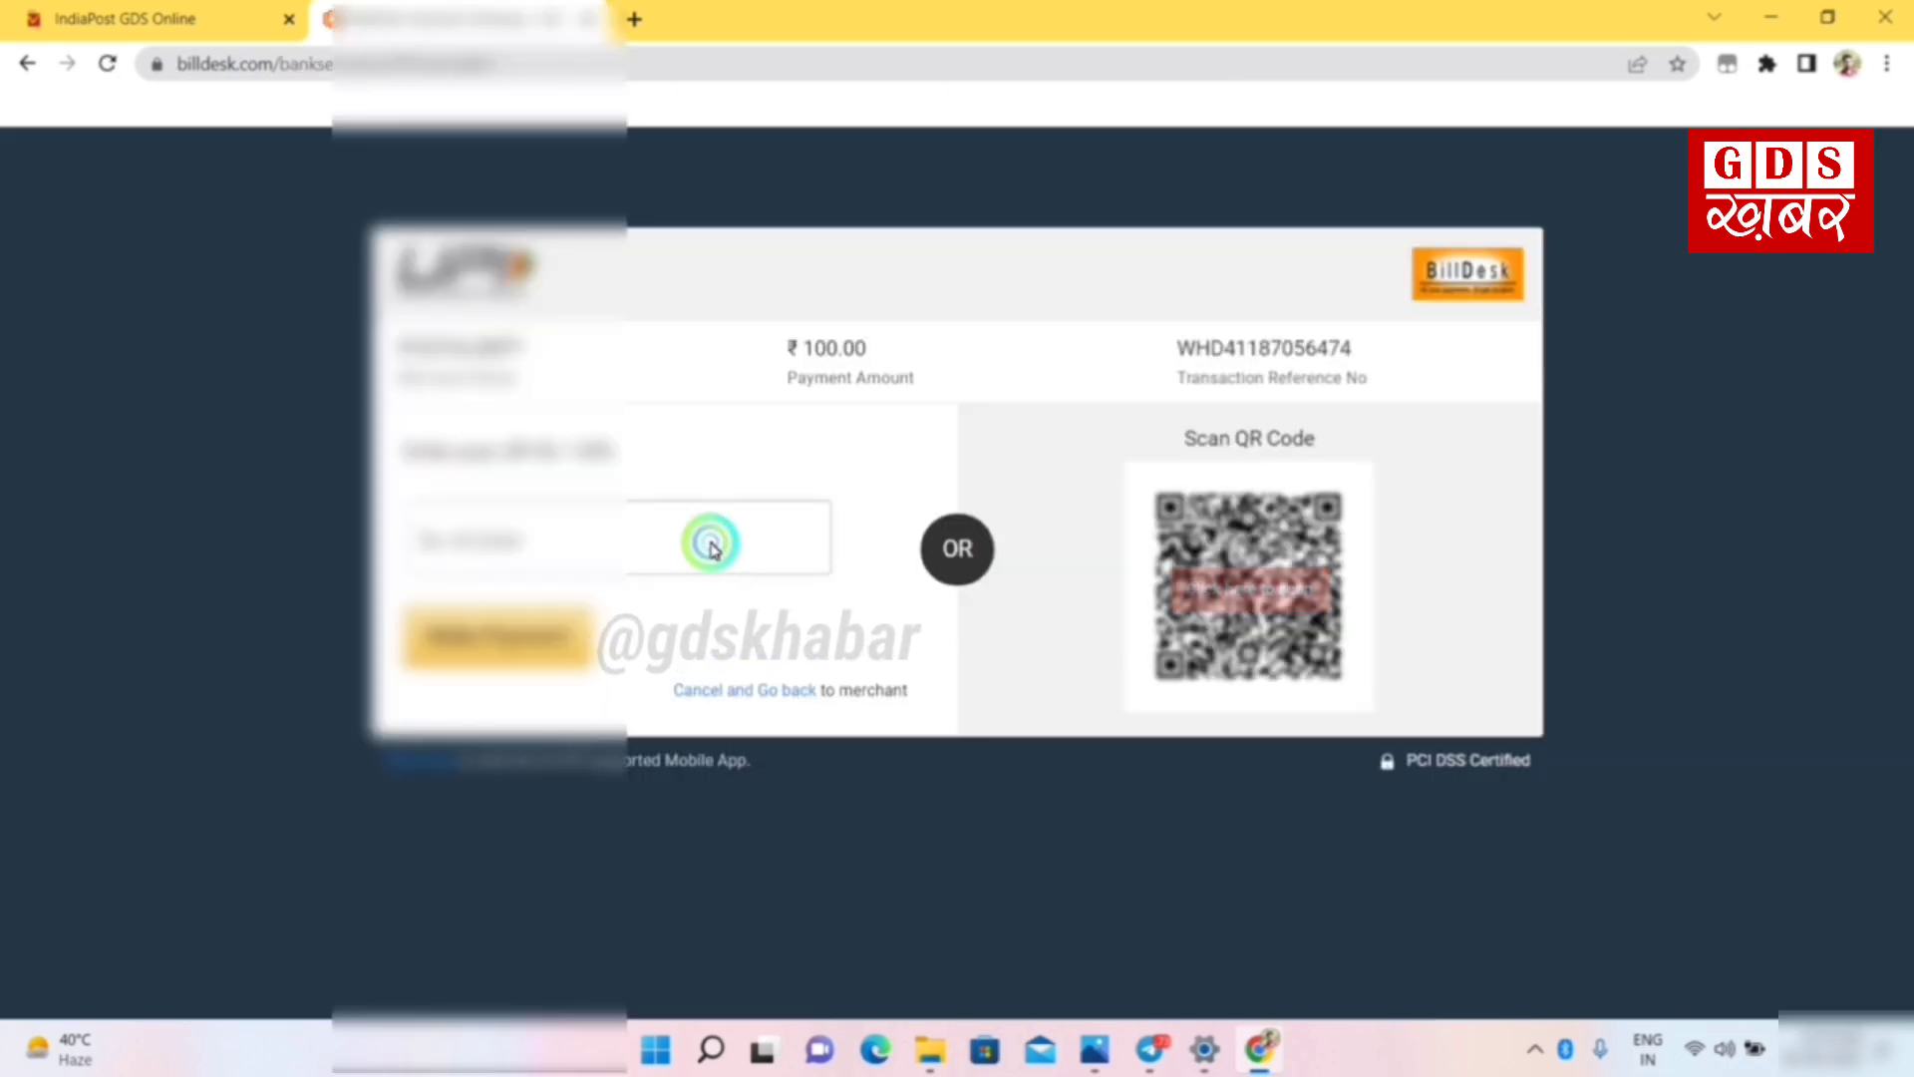
# Step: Pay ₹100.00 with the candidate's UPI ID, then return to the GDS Online homepage
pyautogui.write('9876543210@ybl')
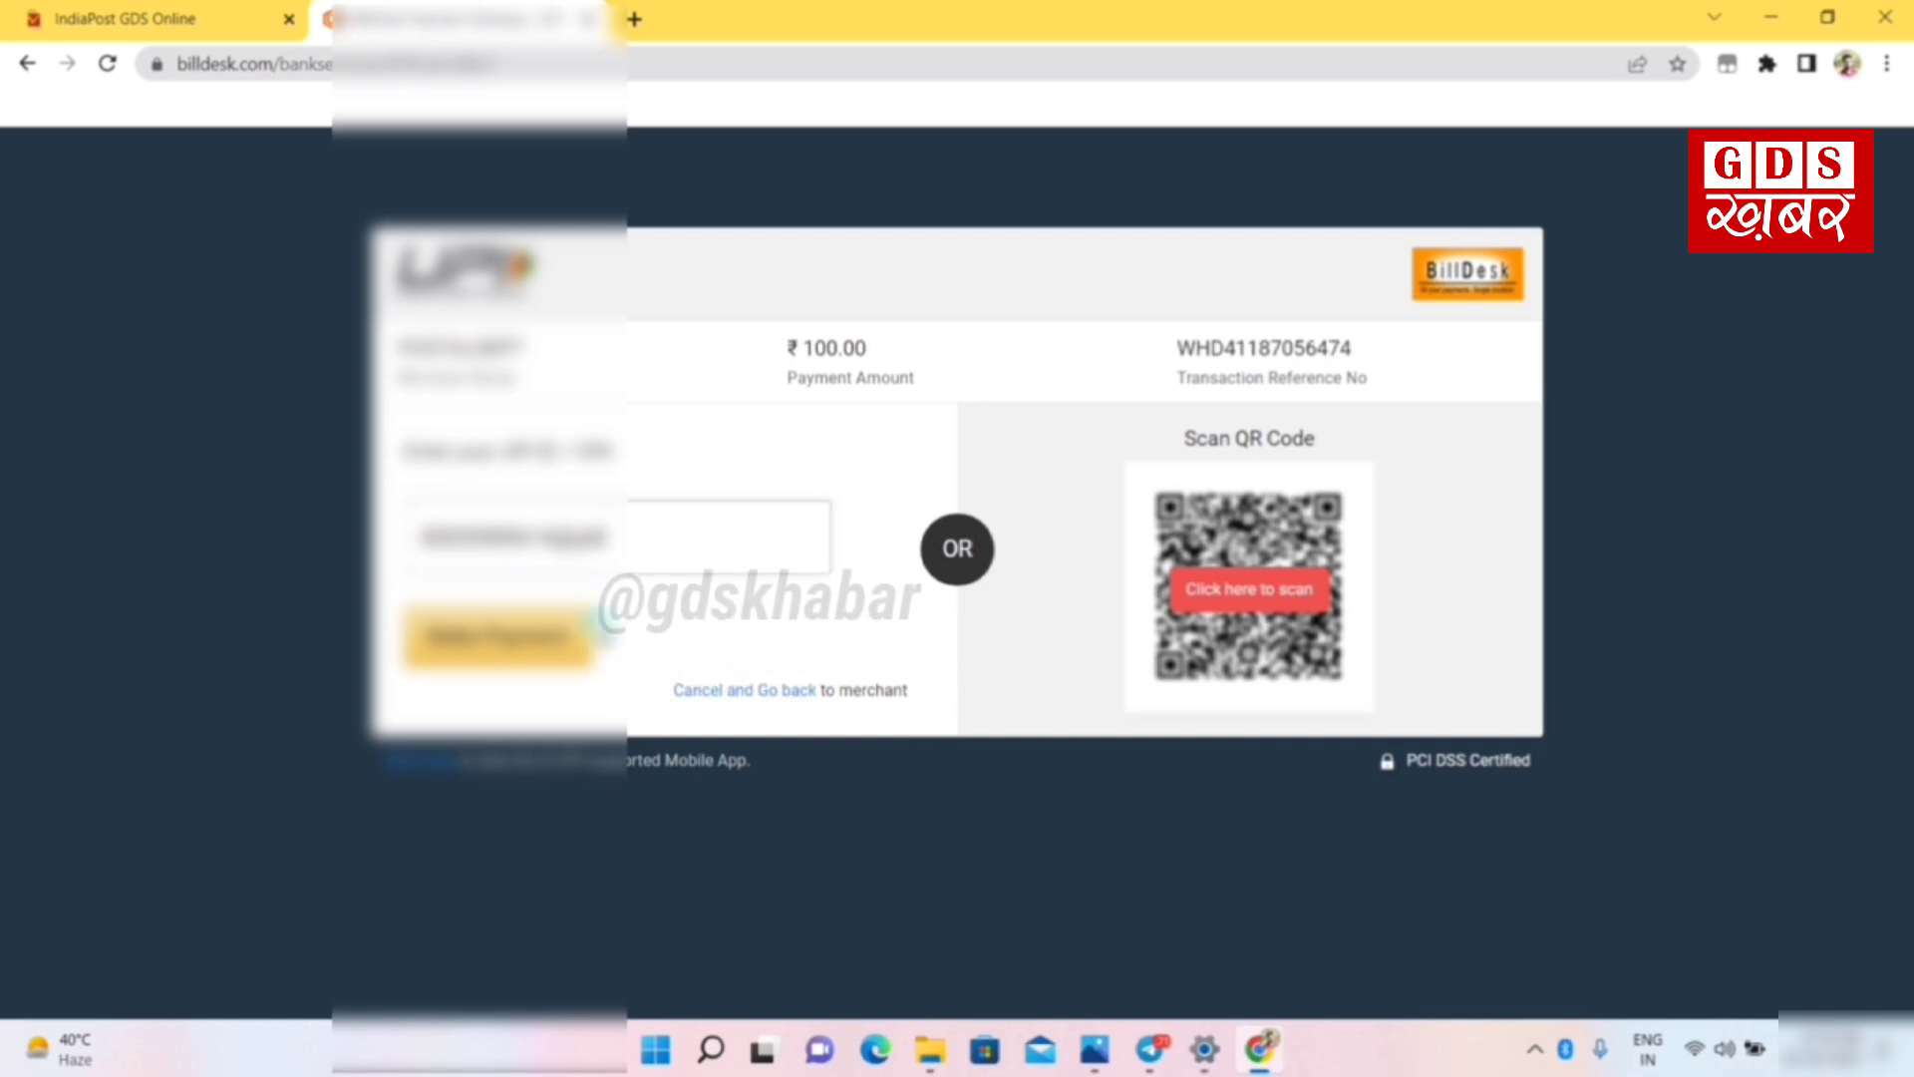
pyautogui.click(530, 631)
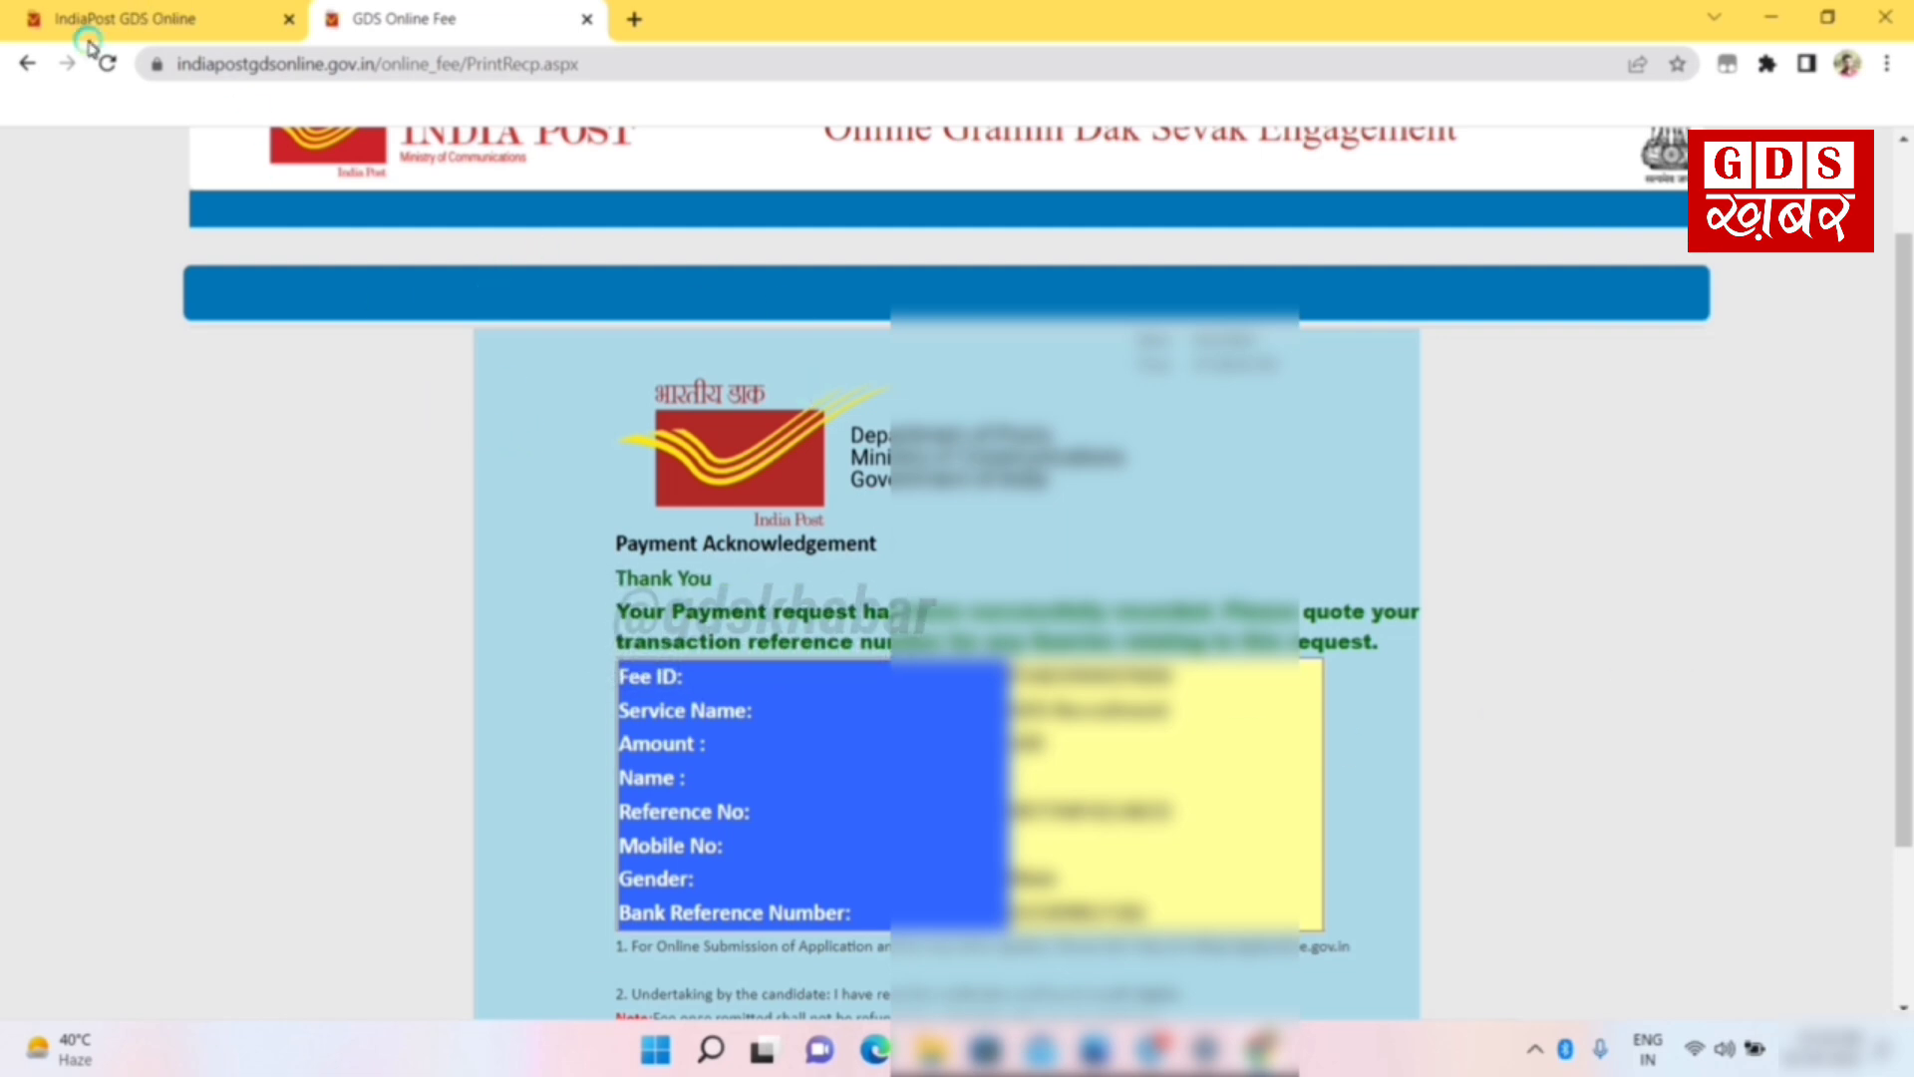
pyautogui.click(145, 24)
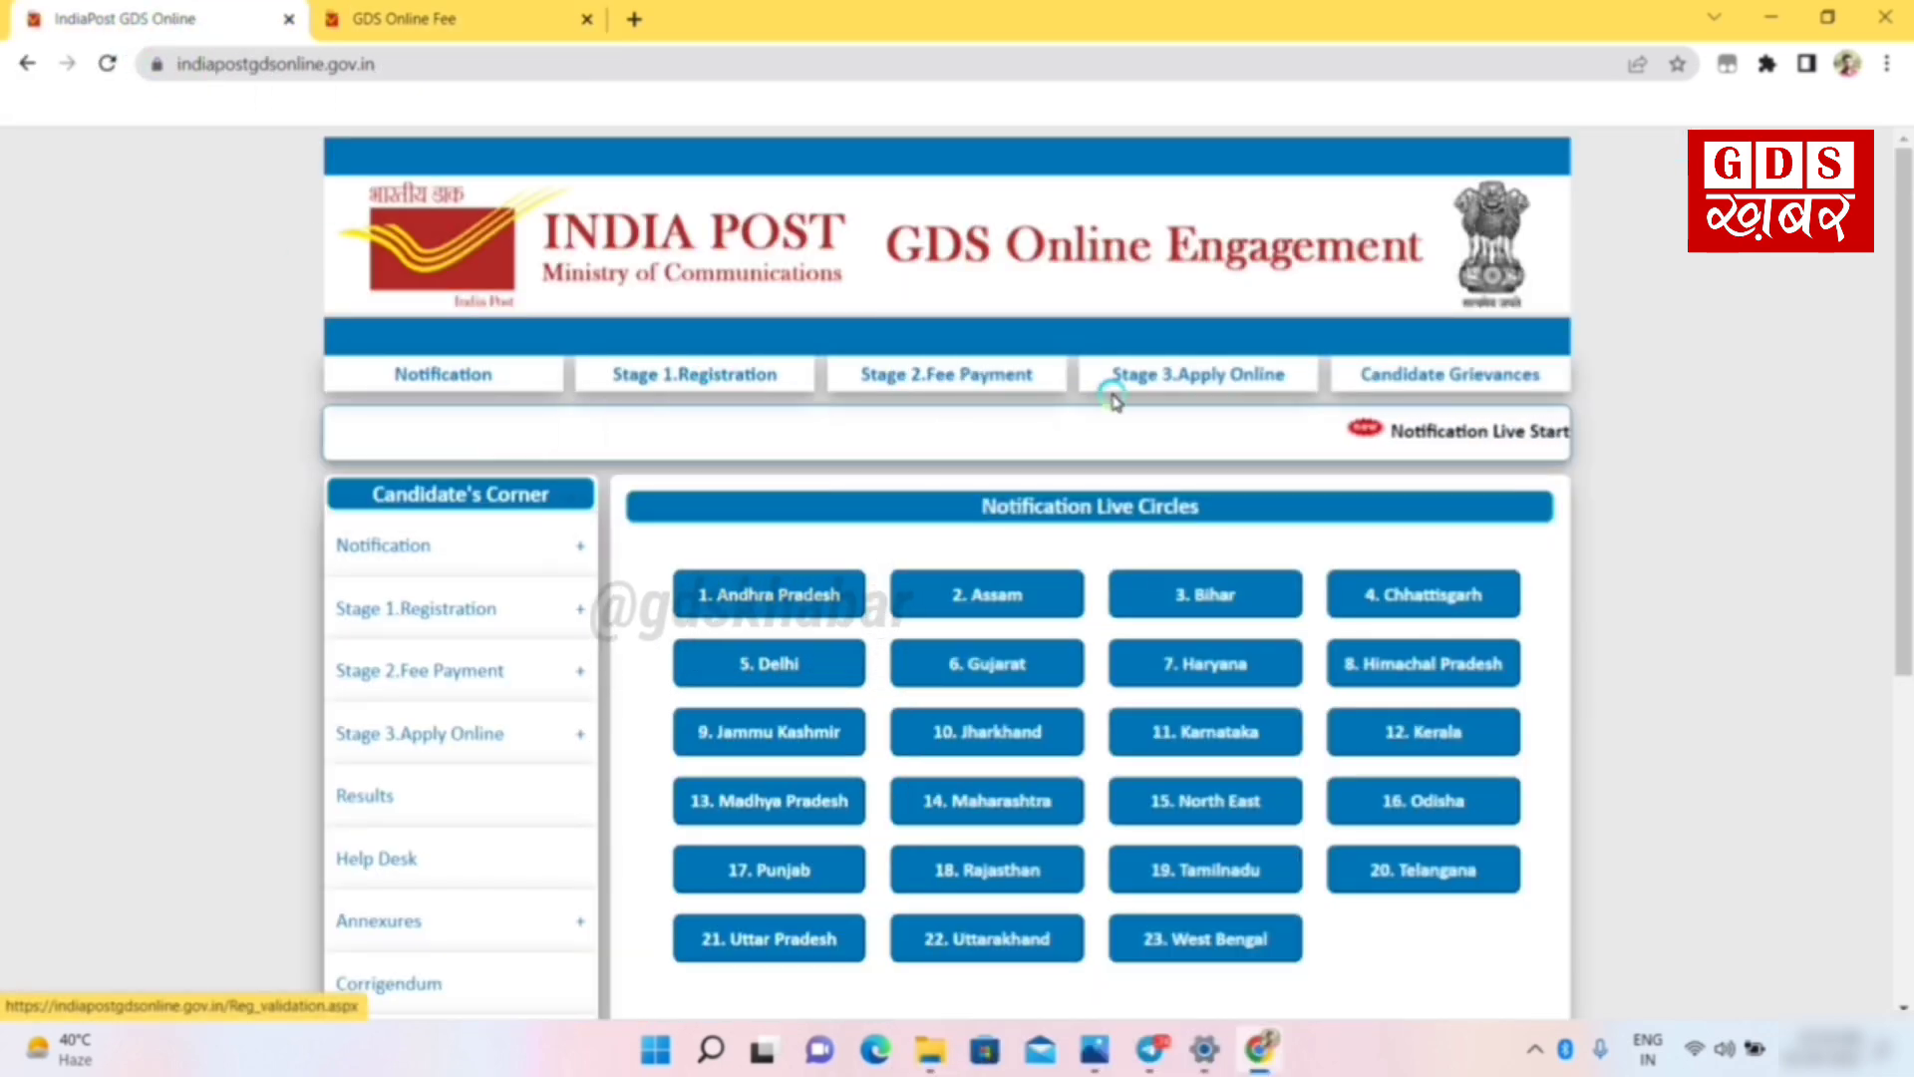
# Step: Go to Stage 3.Apply Online > Apply and submit the registration number and circle
pyautogui.moveTo(984, 372)
pyautogui.moveTo(1215, 377)
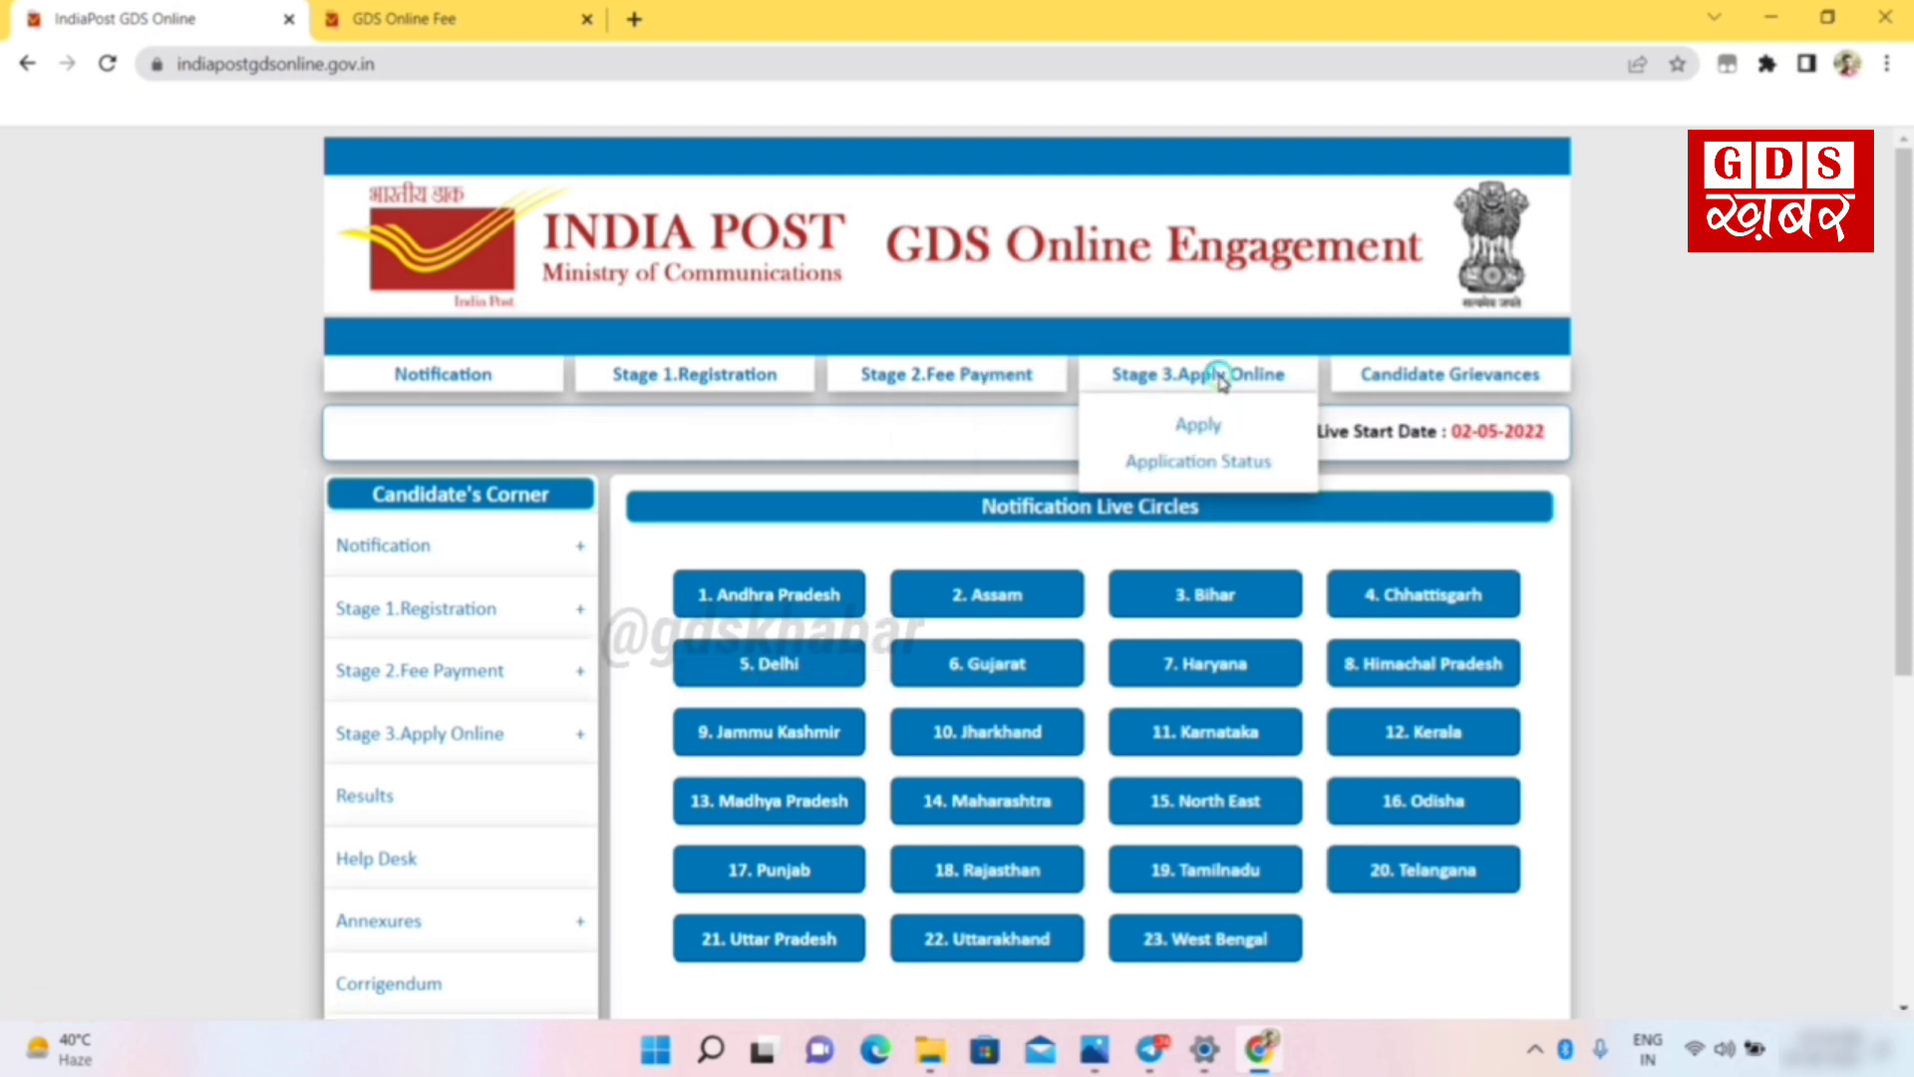
pyautogui.click(1200, 418)
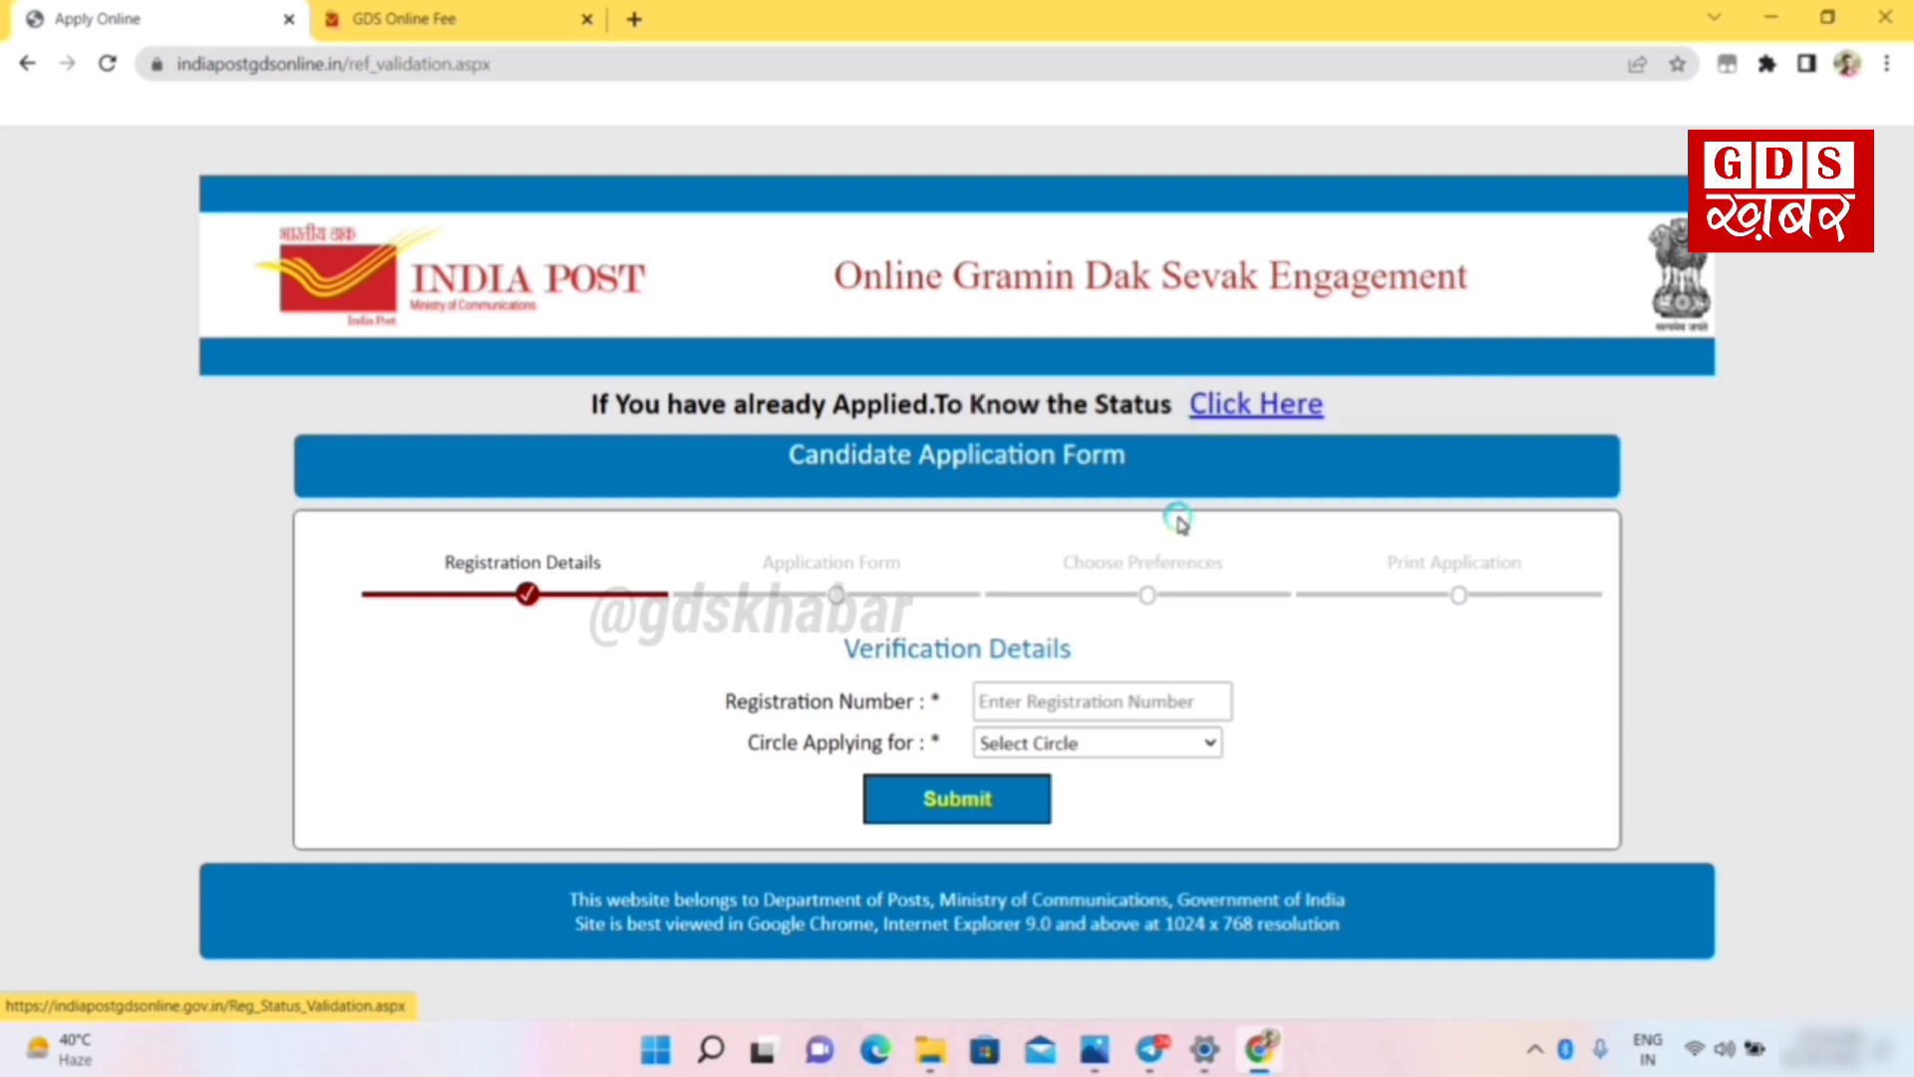
pyautogui.click(1040, 701)
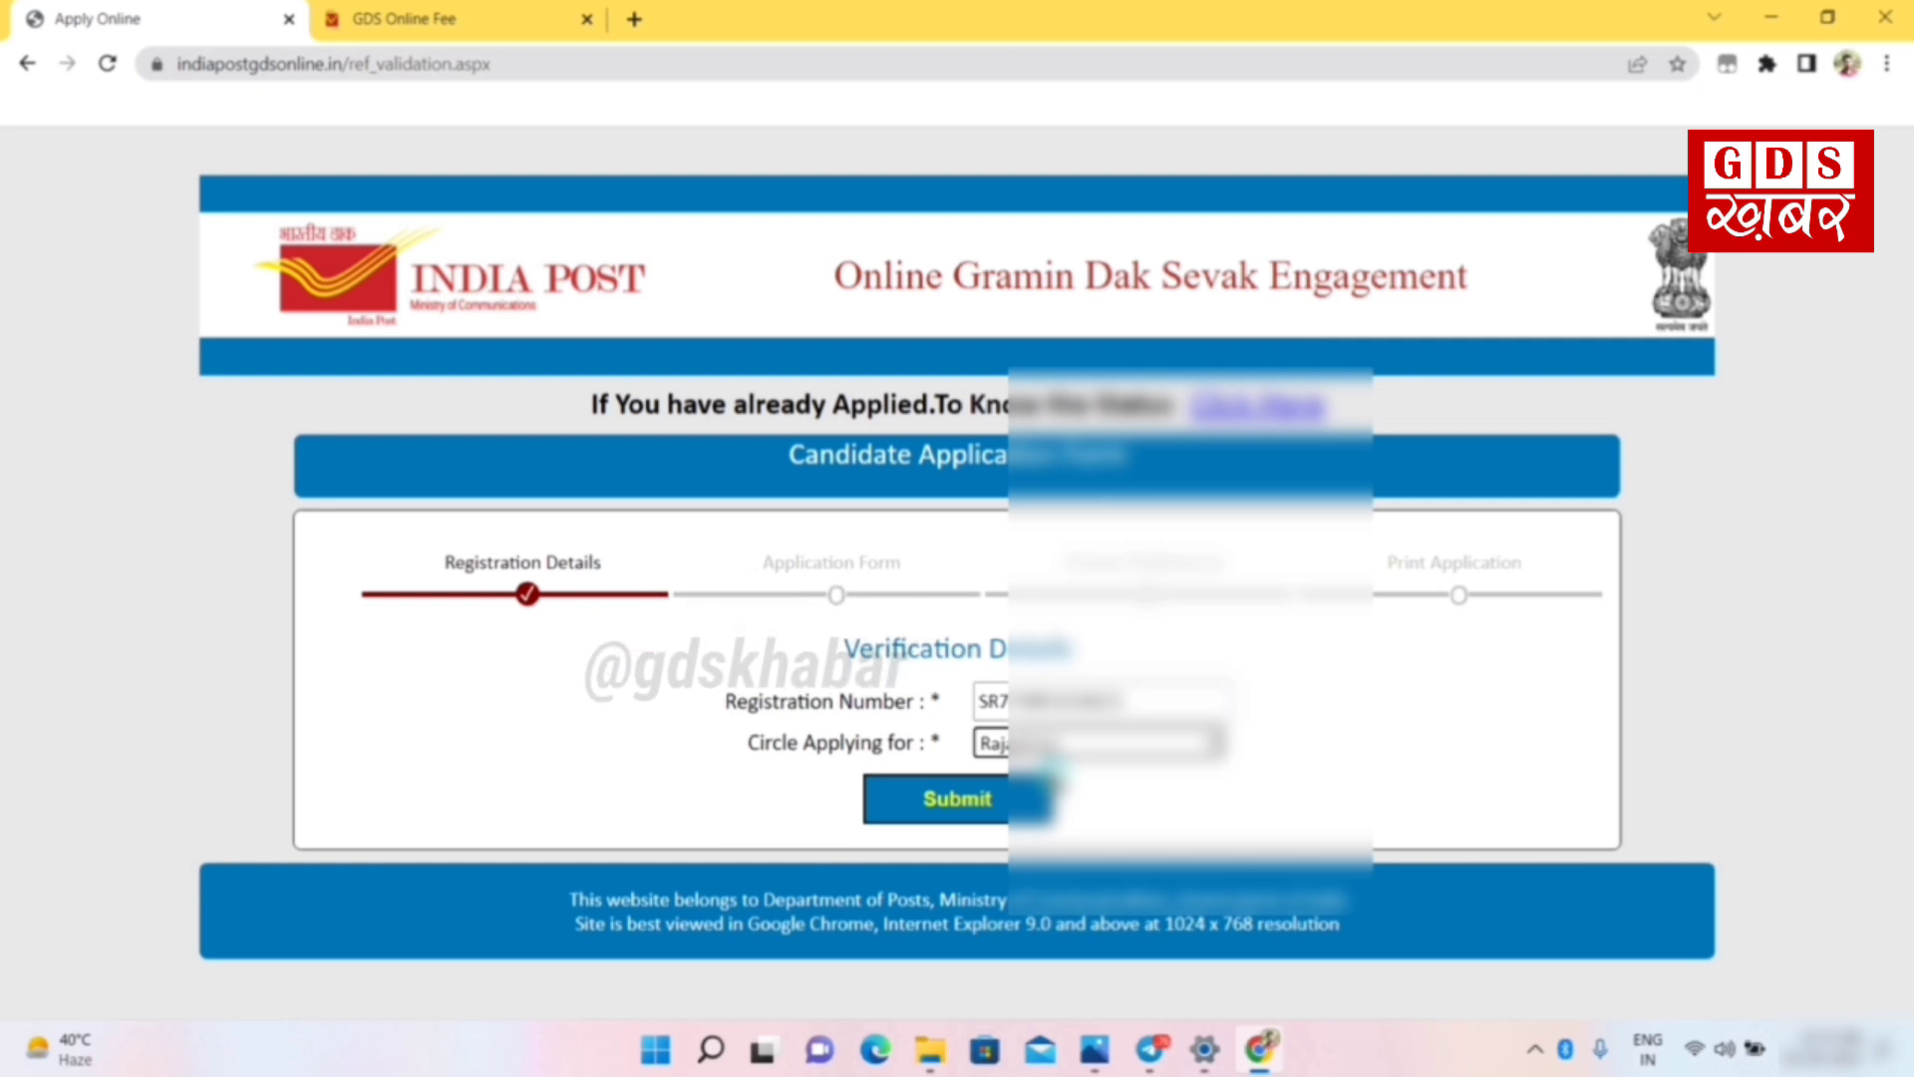
pyautogui.click(1042, 790)
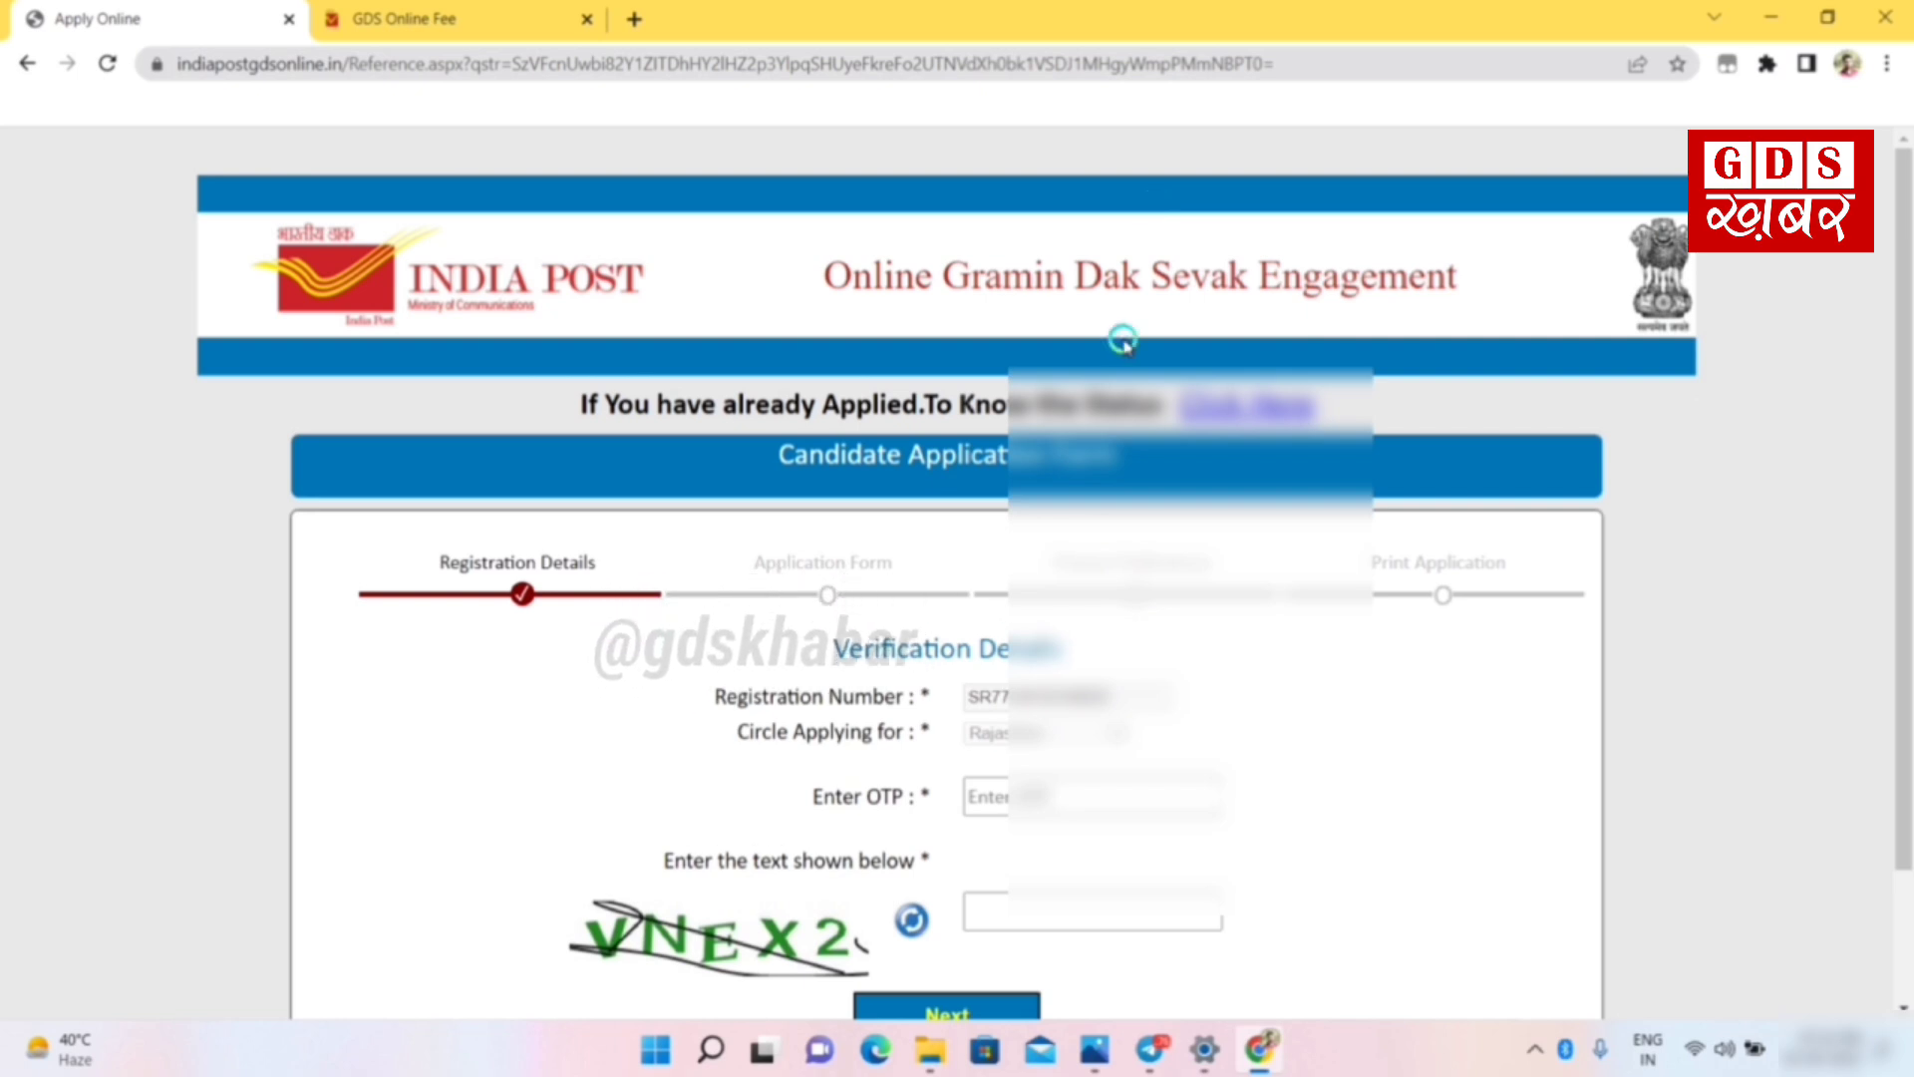
# Step: Enter the received OTP and the captcha text, then continue to the application form
pyautogui.click(994, 808)
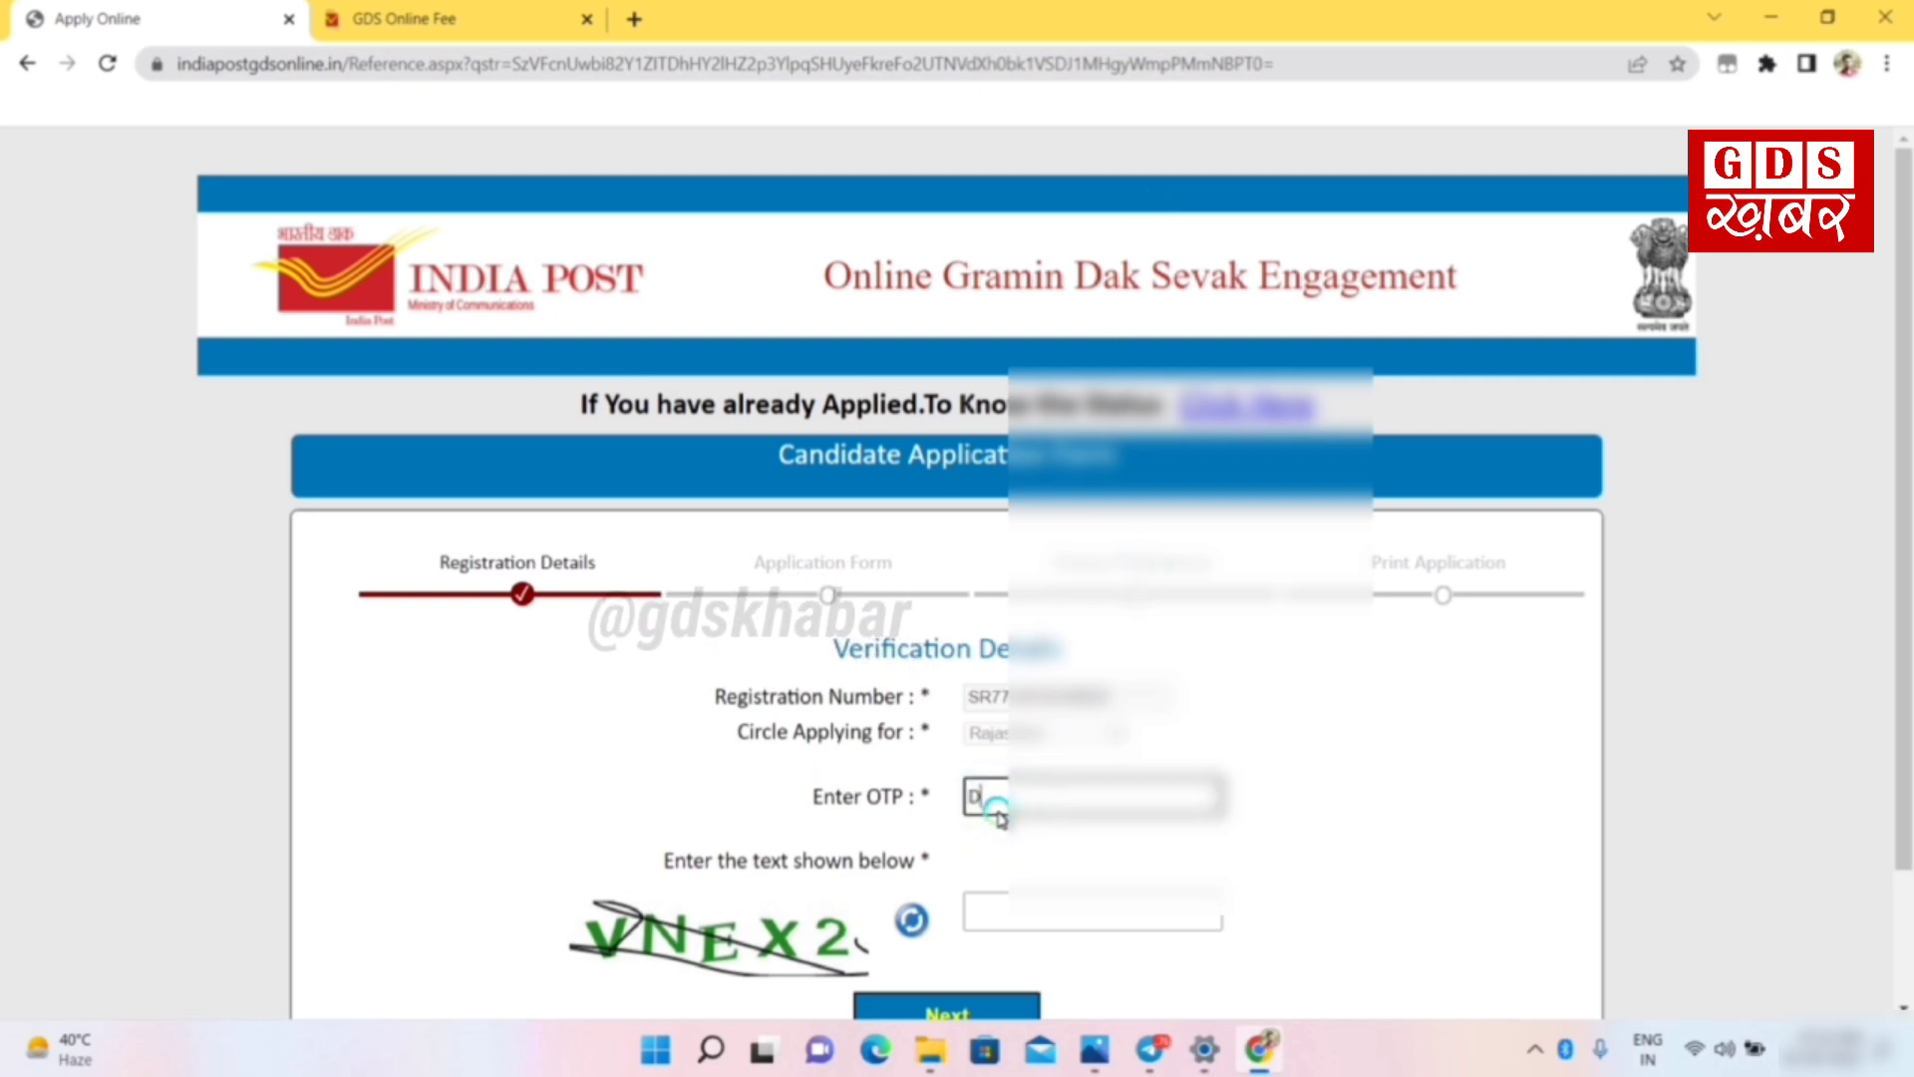
pyautogui.click(997, 809)
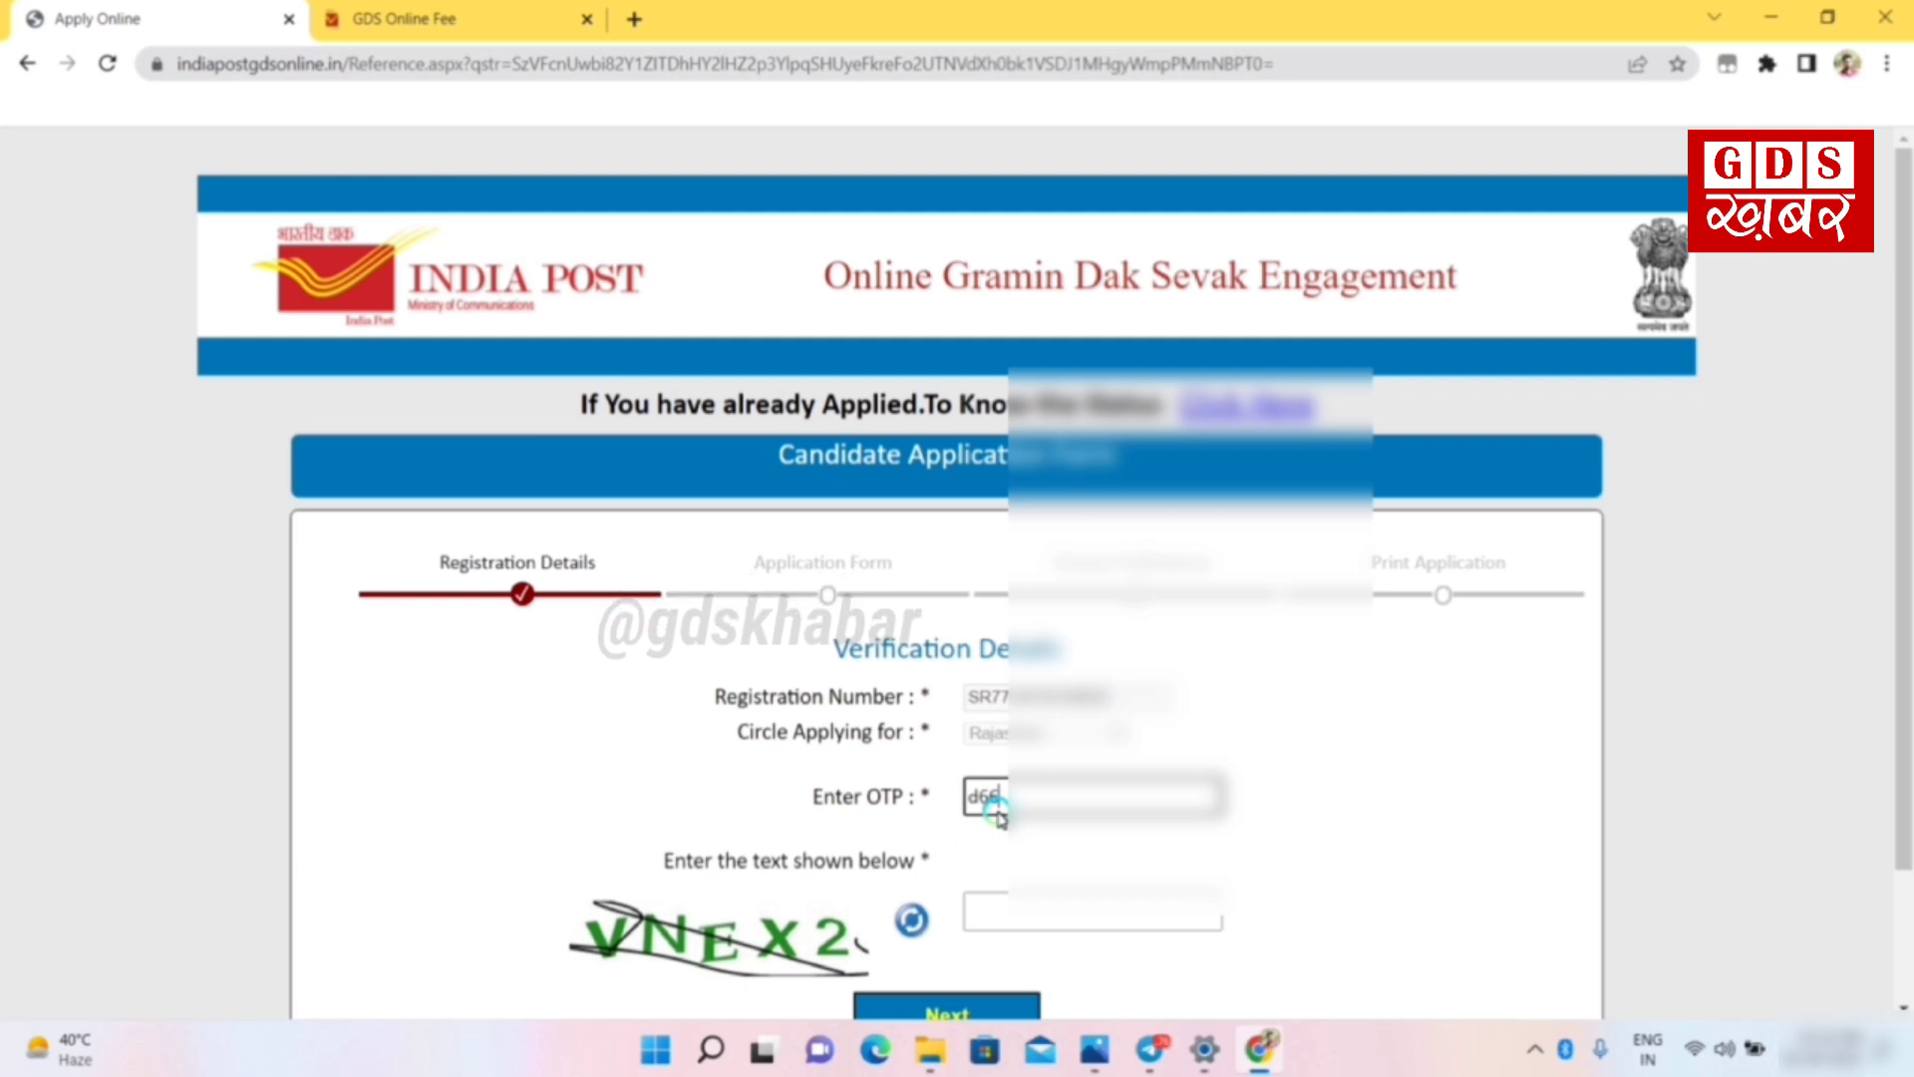
pyautogui.click(1019, 925)
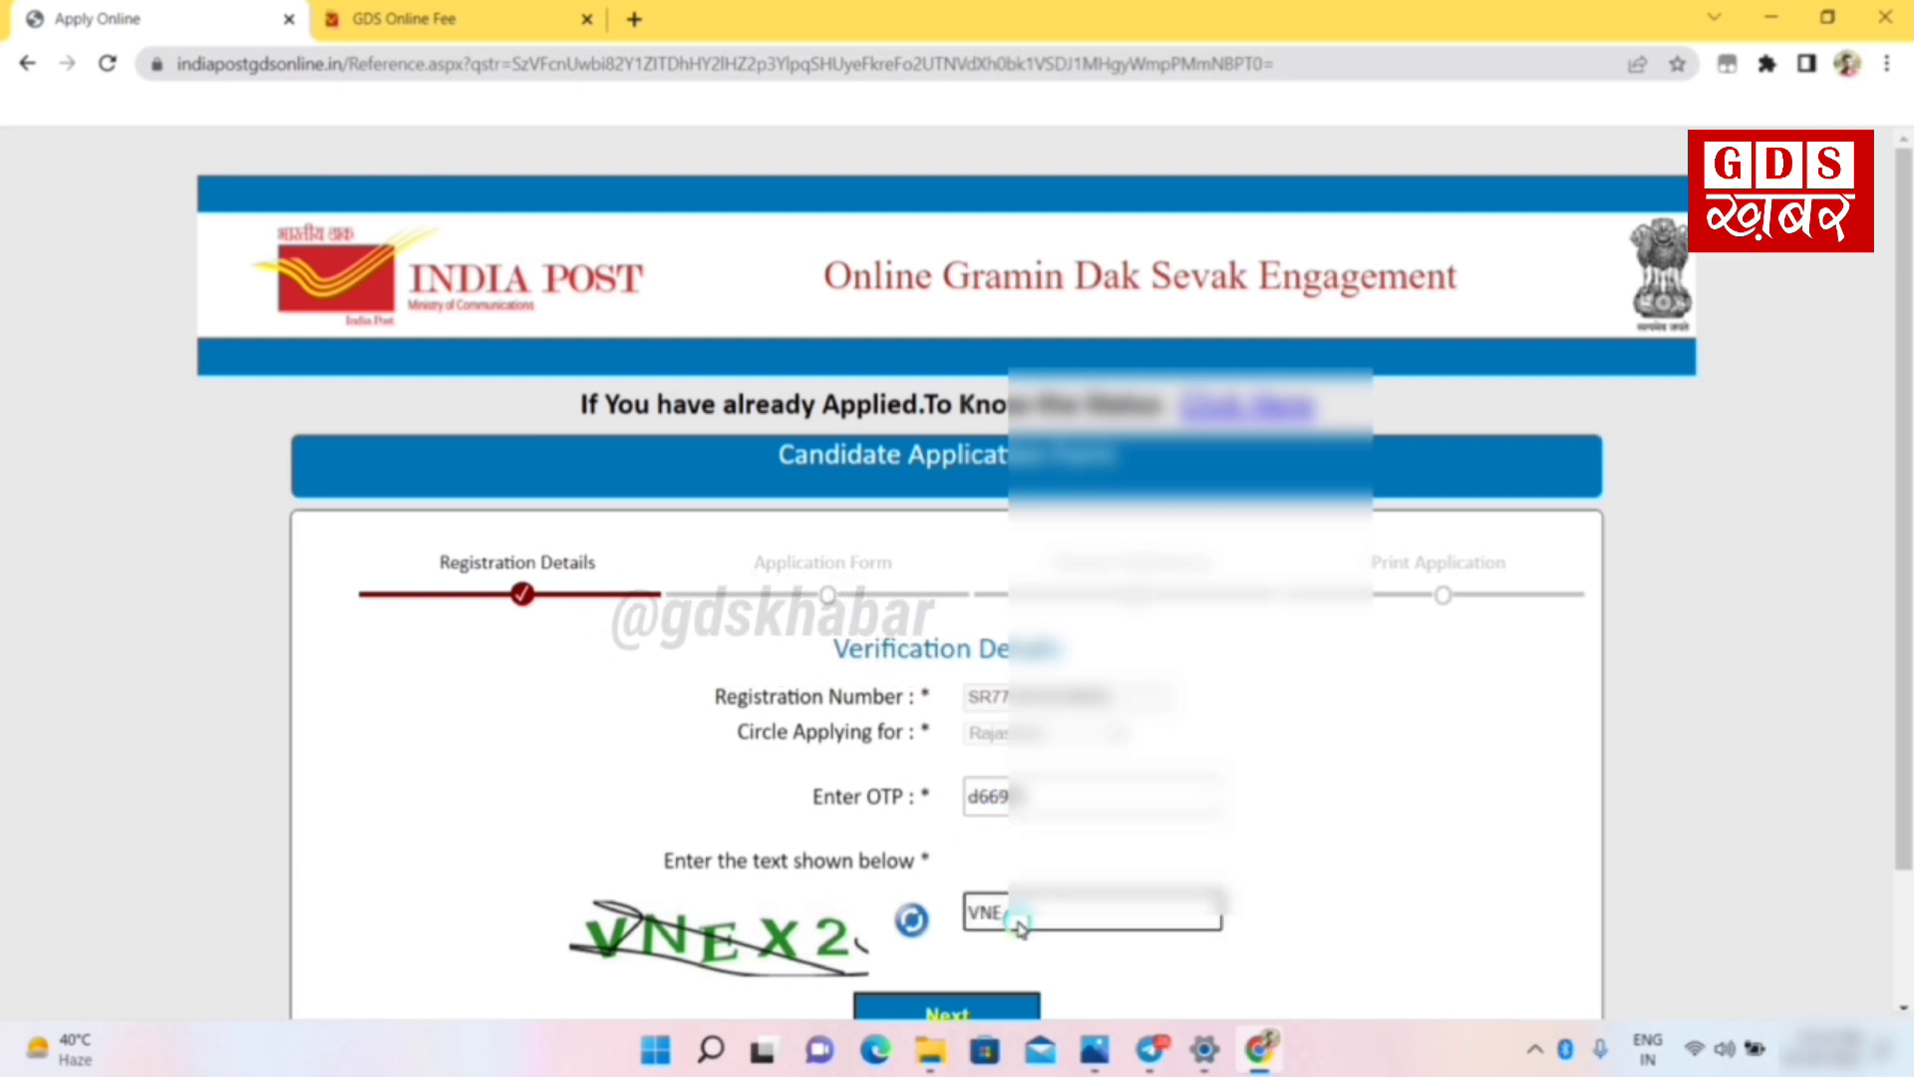
pyautogui.scroll(-2, 1019, 926)
pyautogui.click(978, 855)
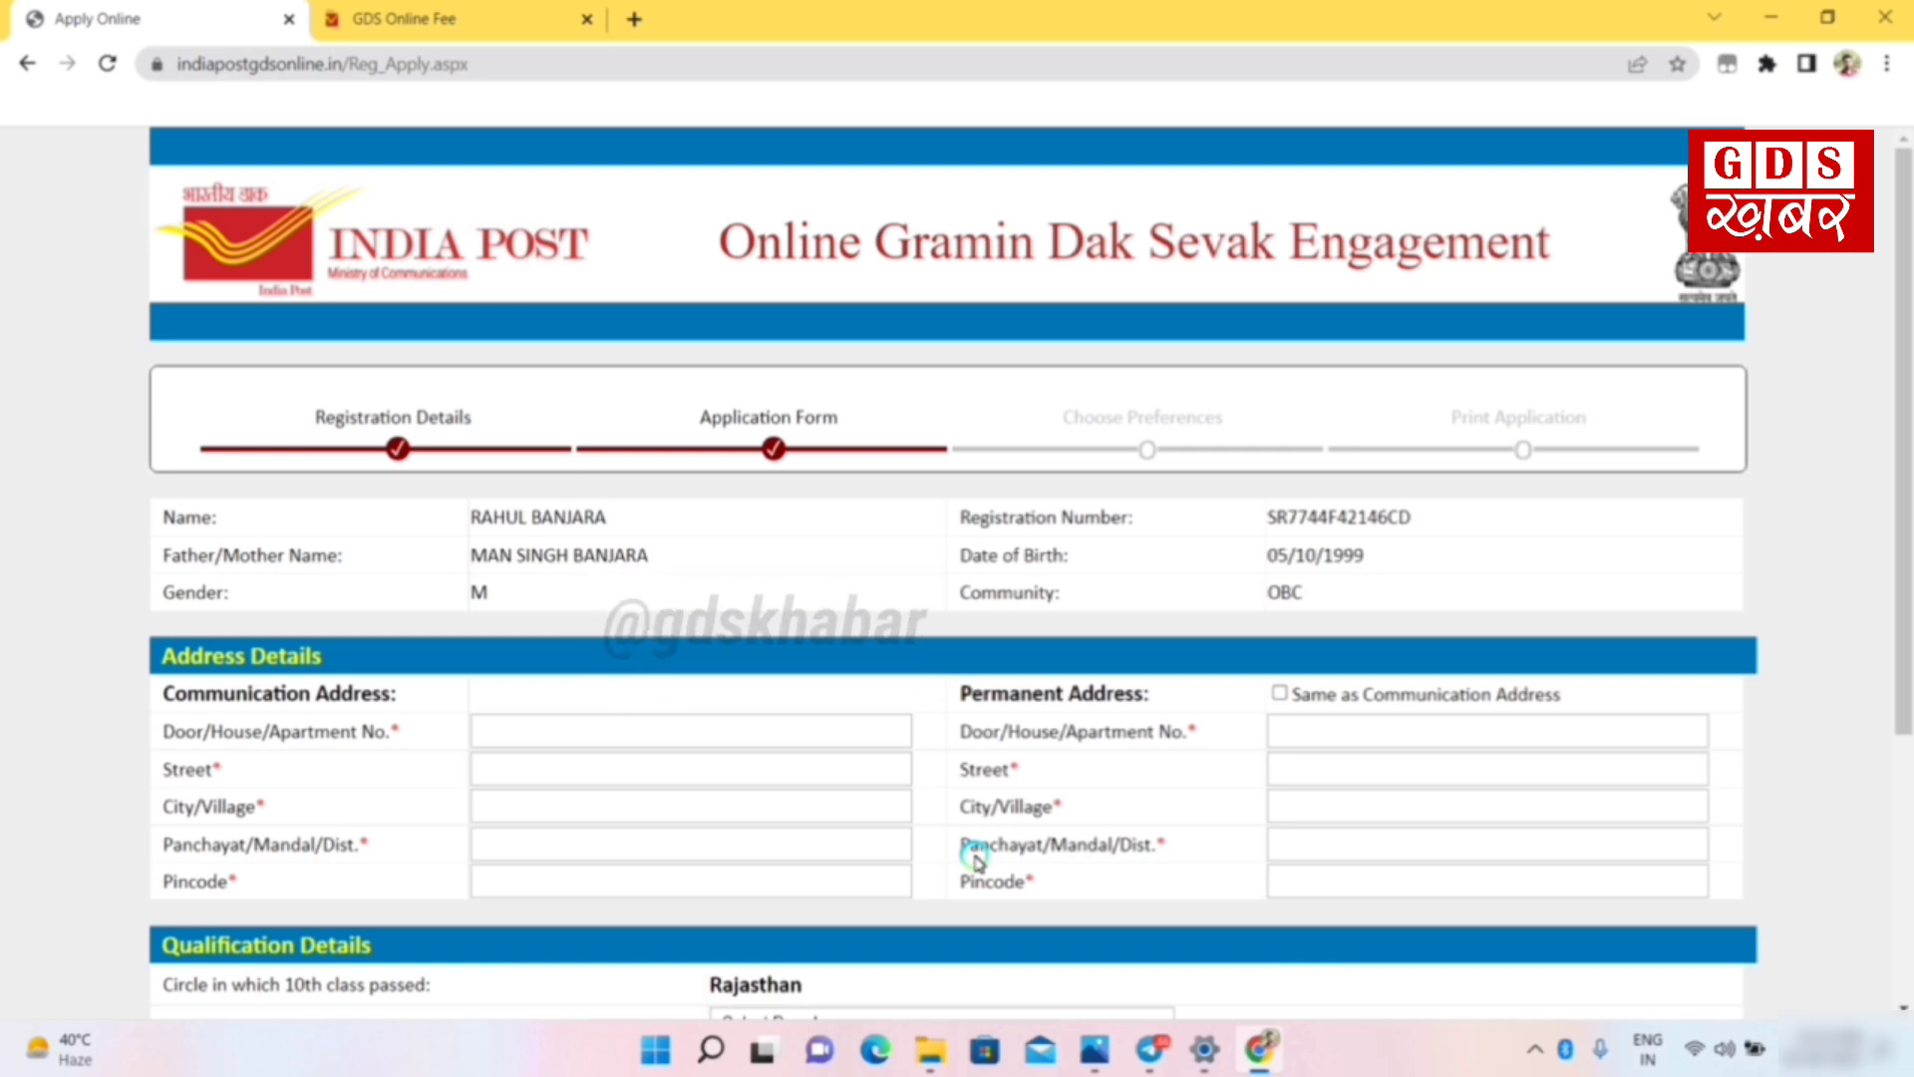
# Step: Fill the communication address through pincode and tick Same as Communication Address for the permanent address
pyautogui.click(603, 735)
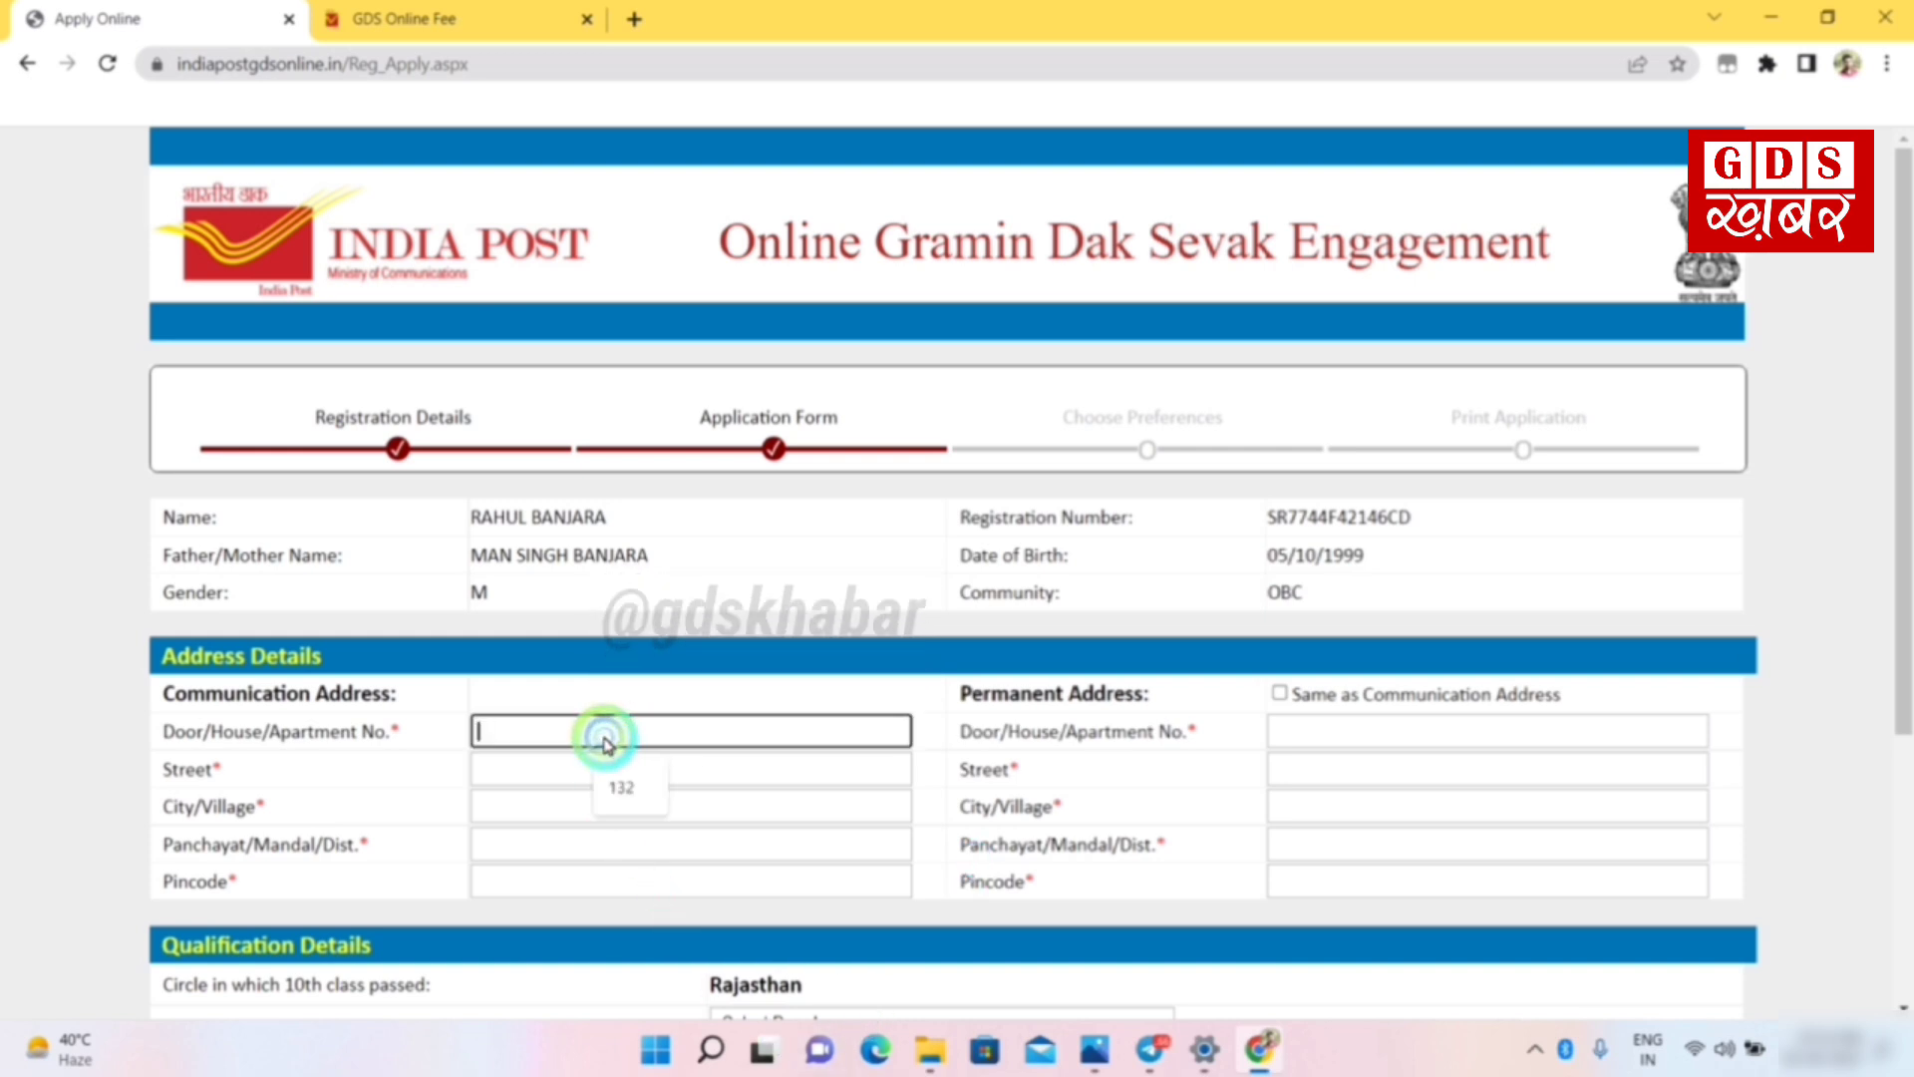
pyautogui.scroll(-1, 603, 740)
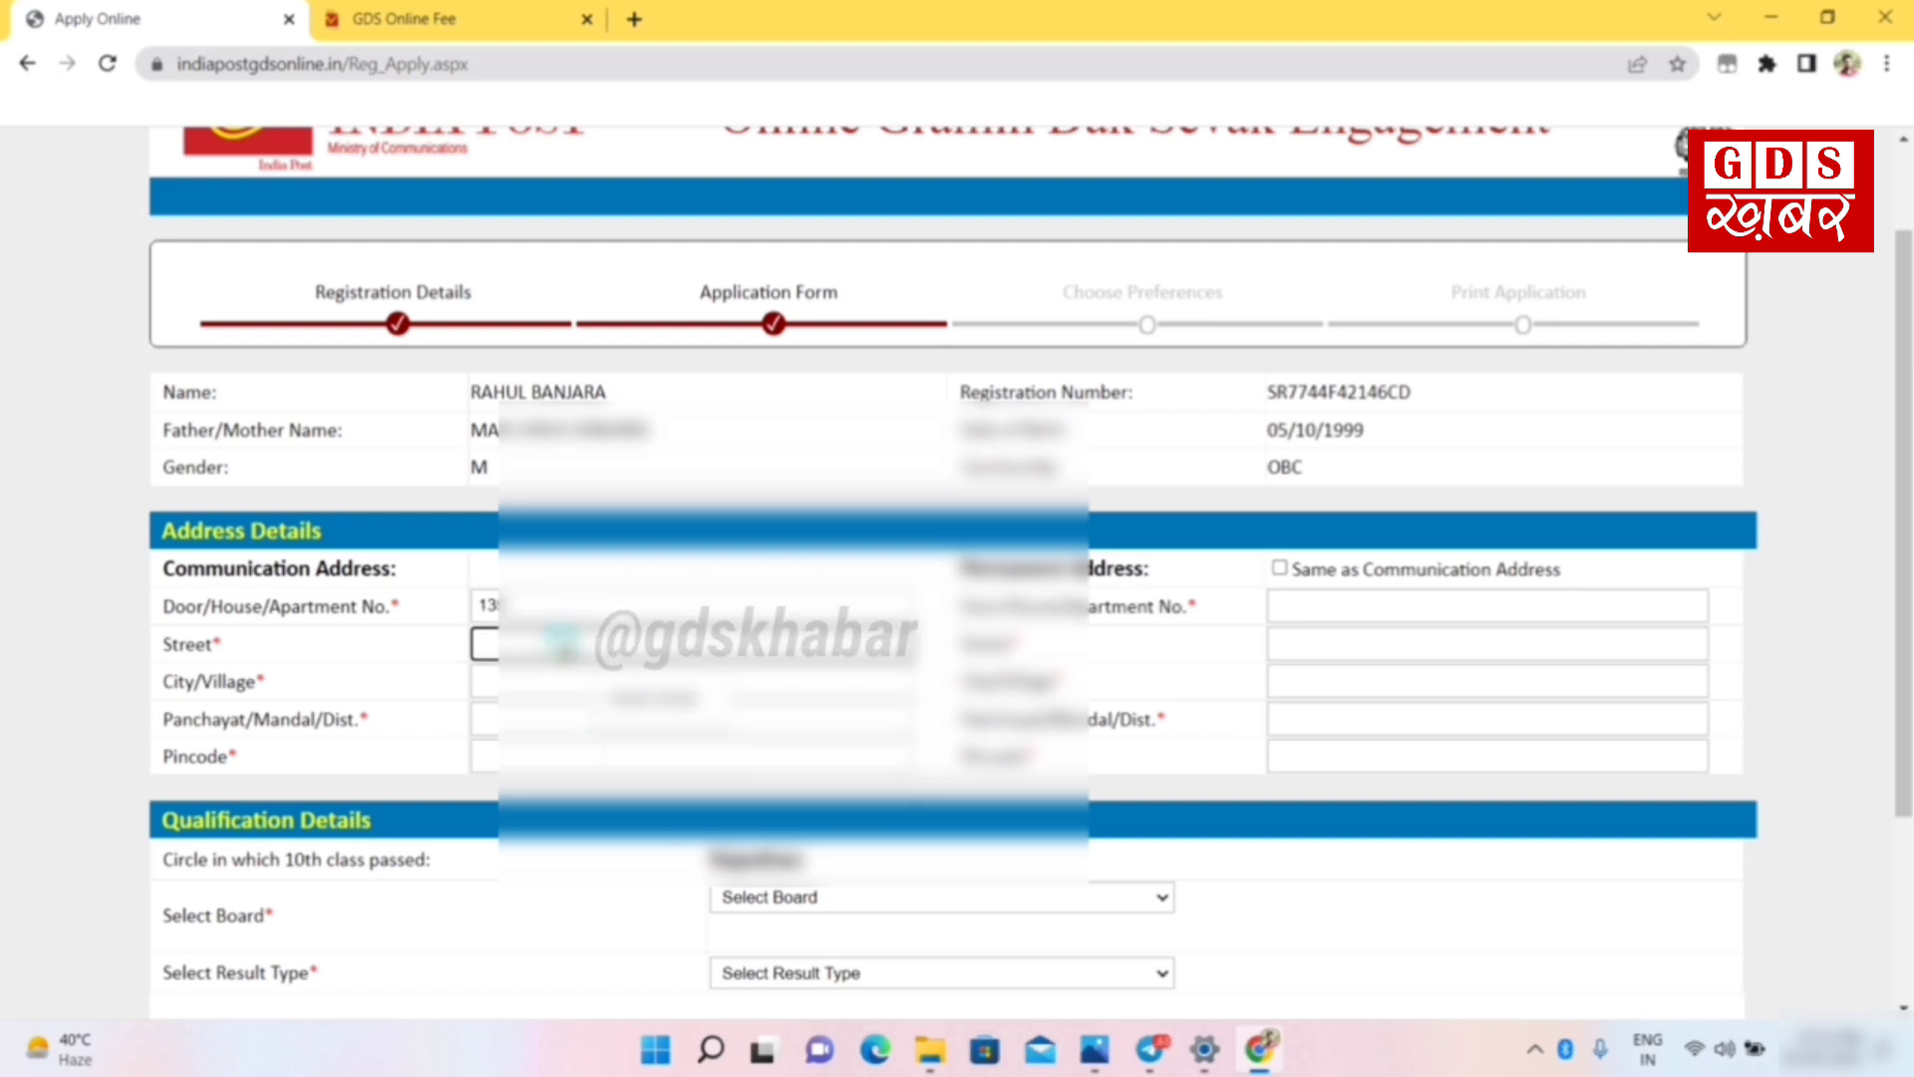
pyautogui.write('CH')
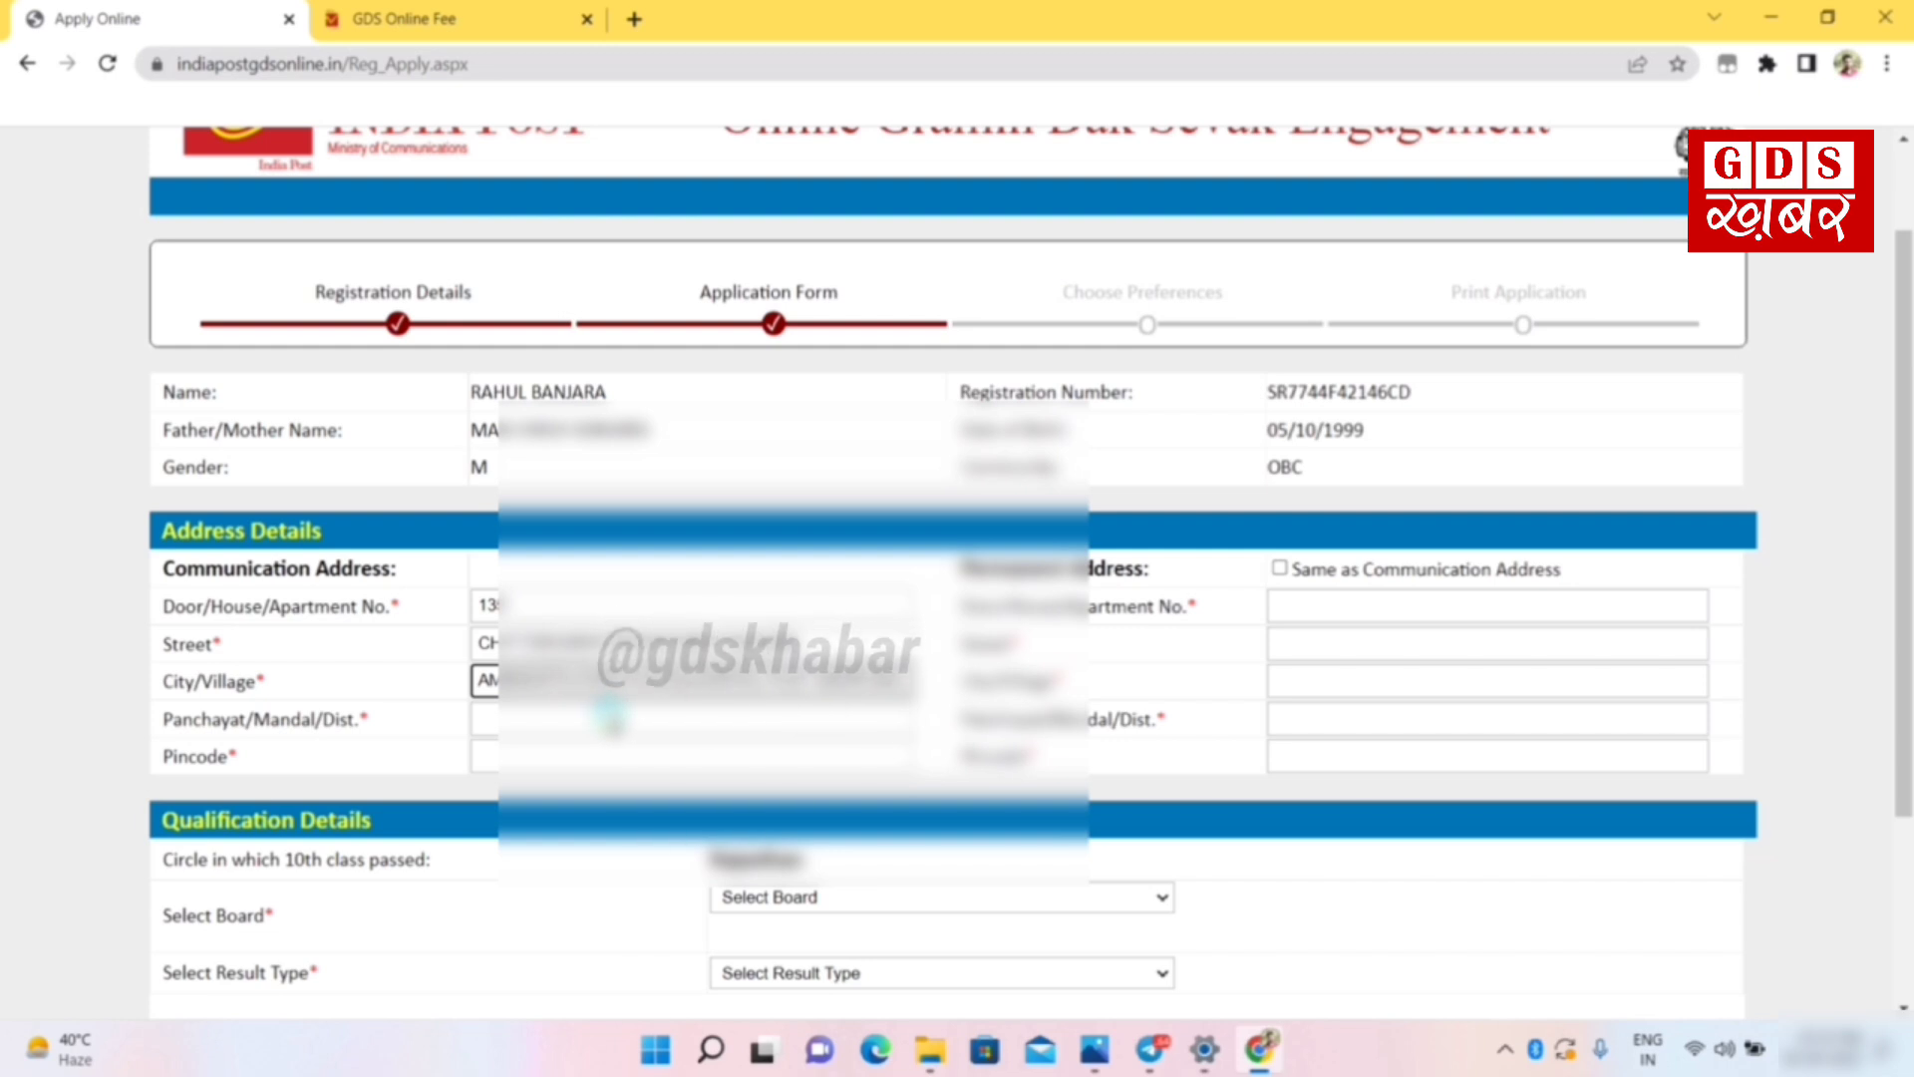
pyautogui.click(561, 720)
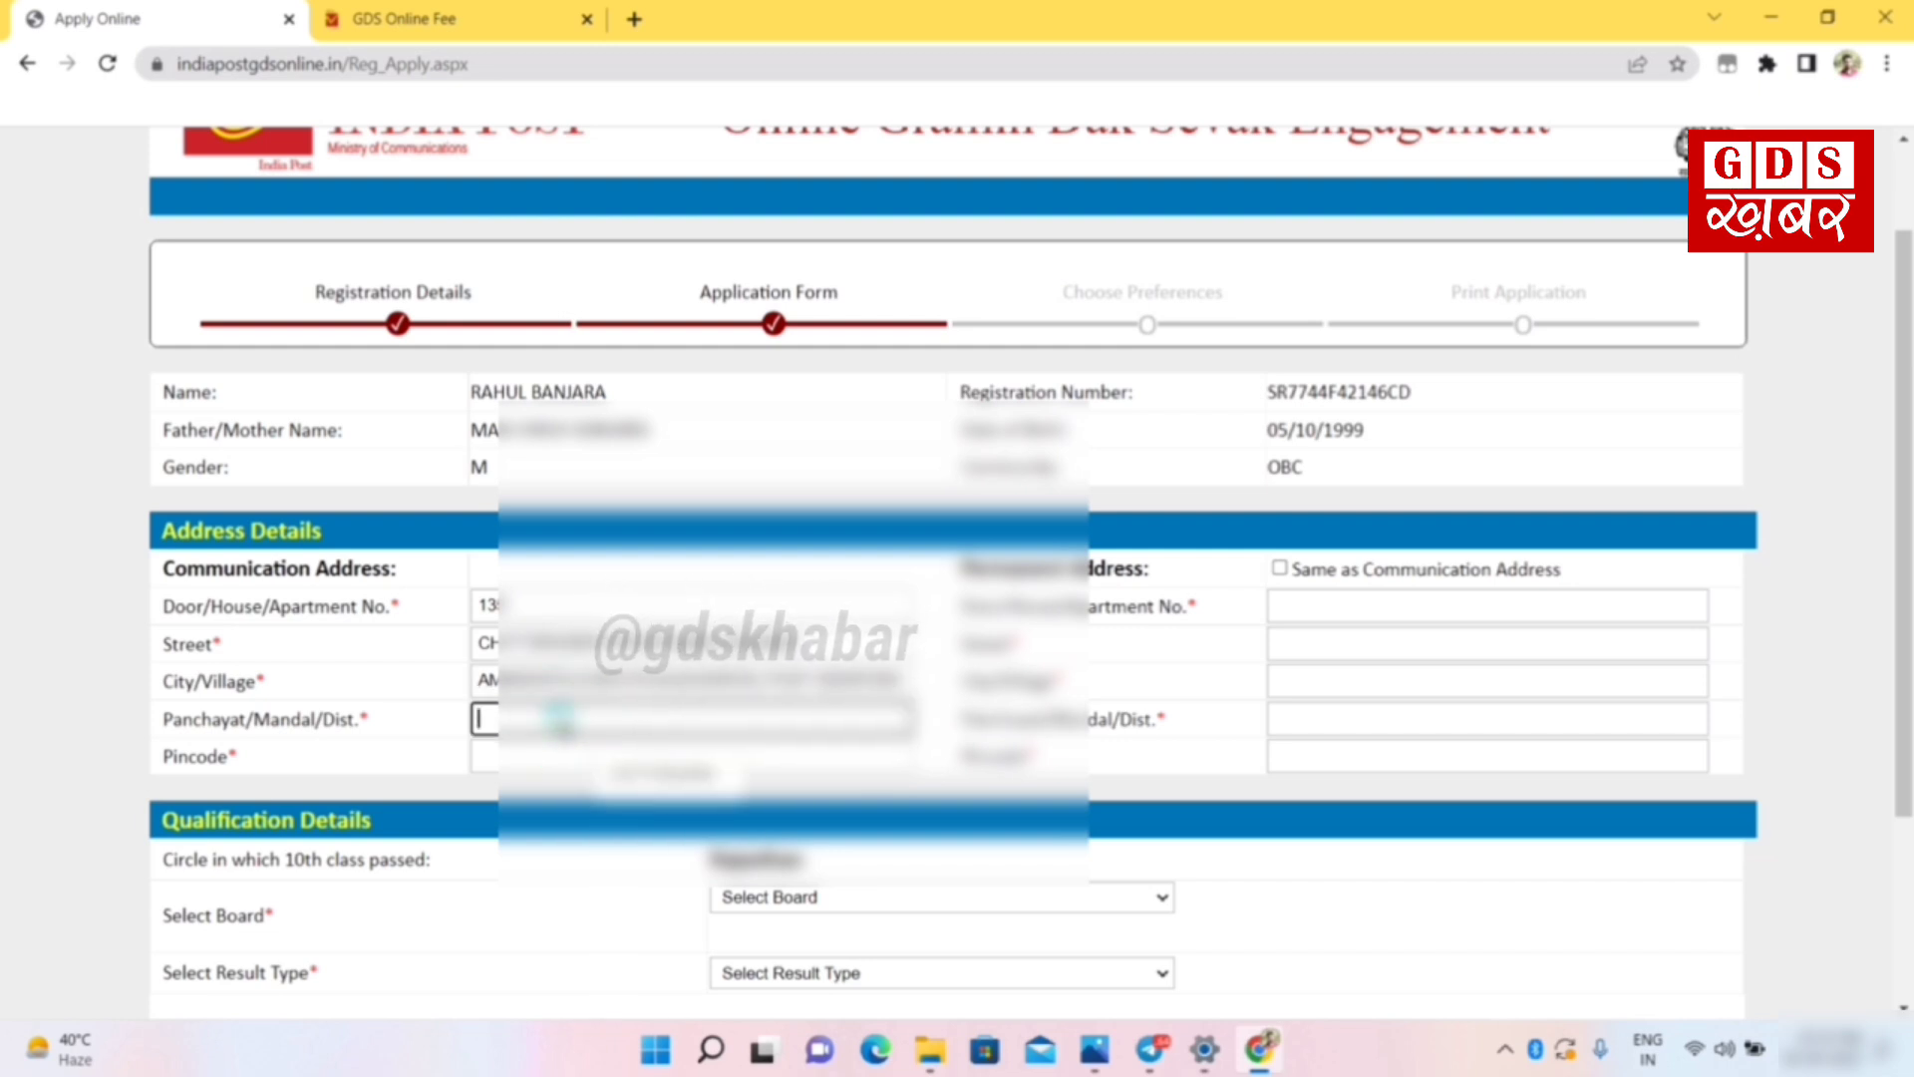
pyautogui.write('PR')
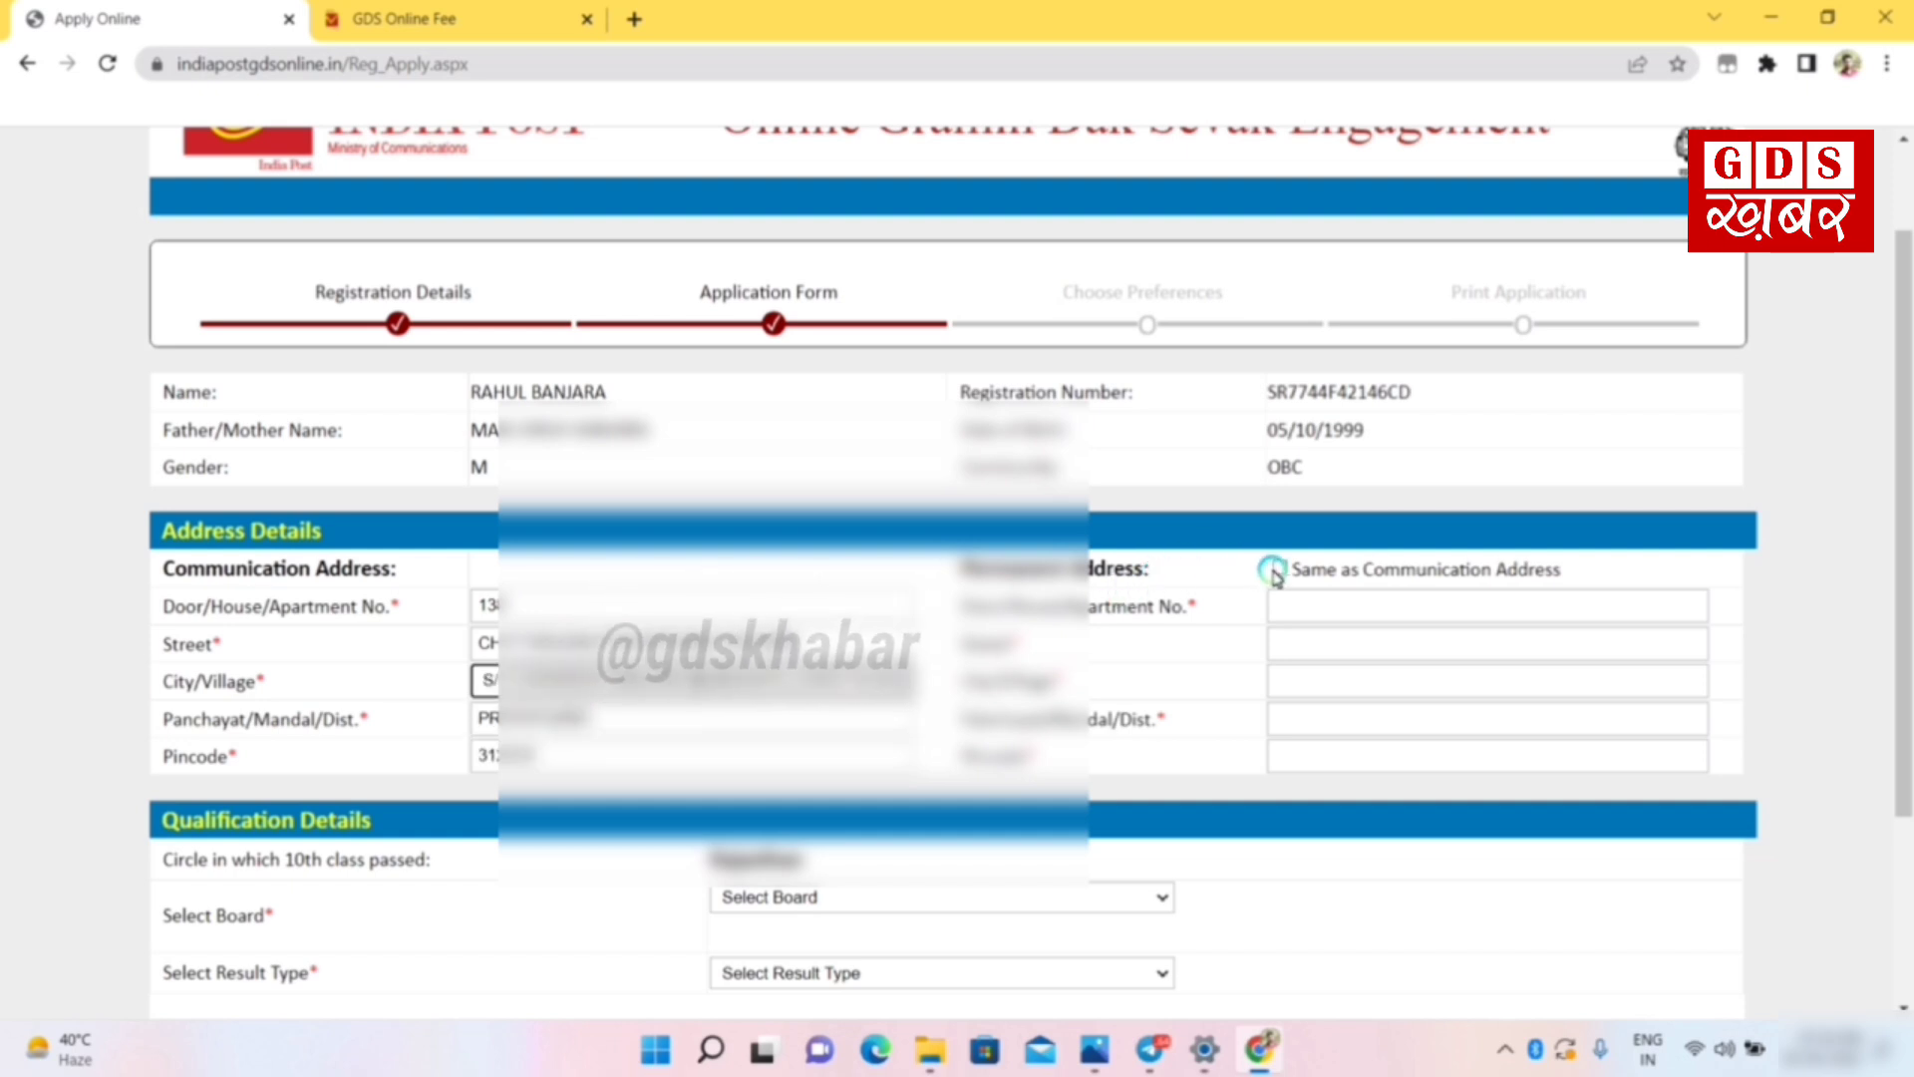
pyautogui.click(1281, 570)
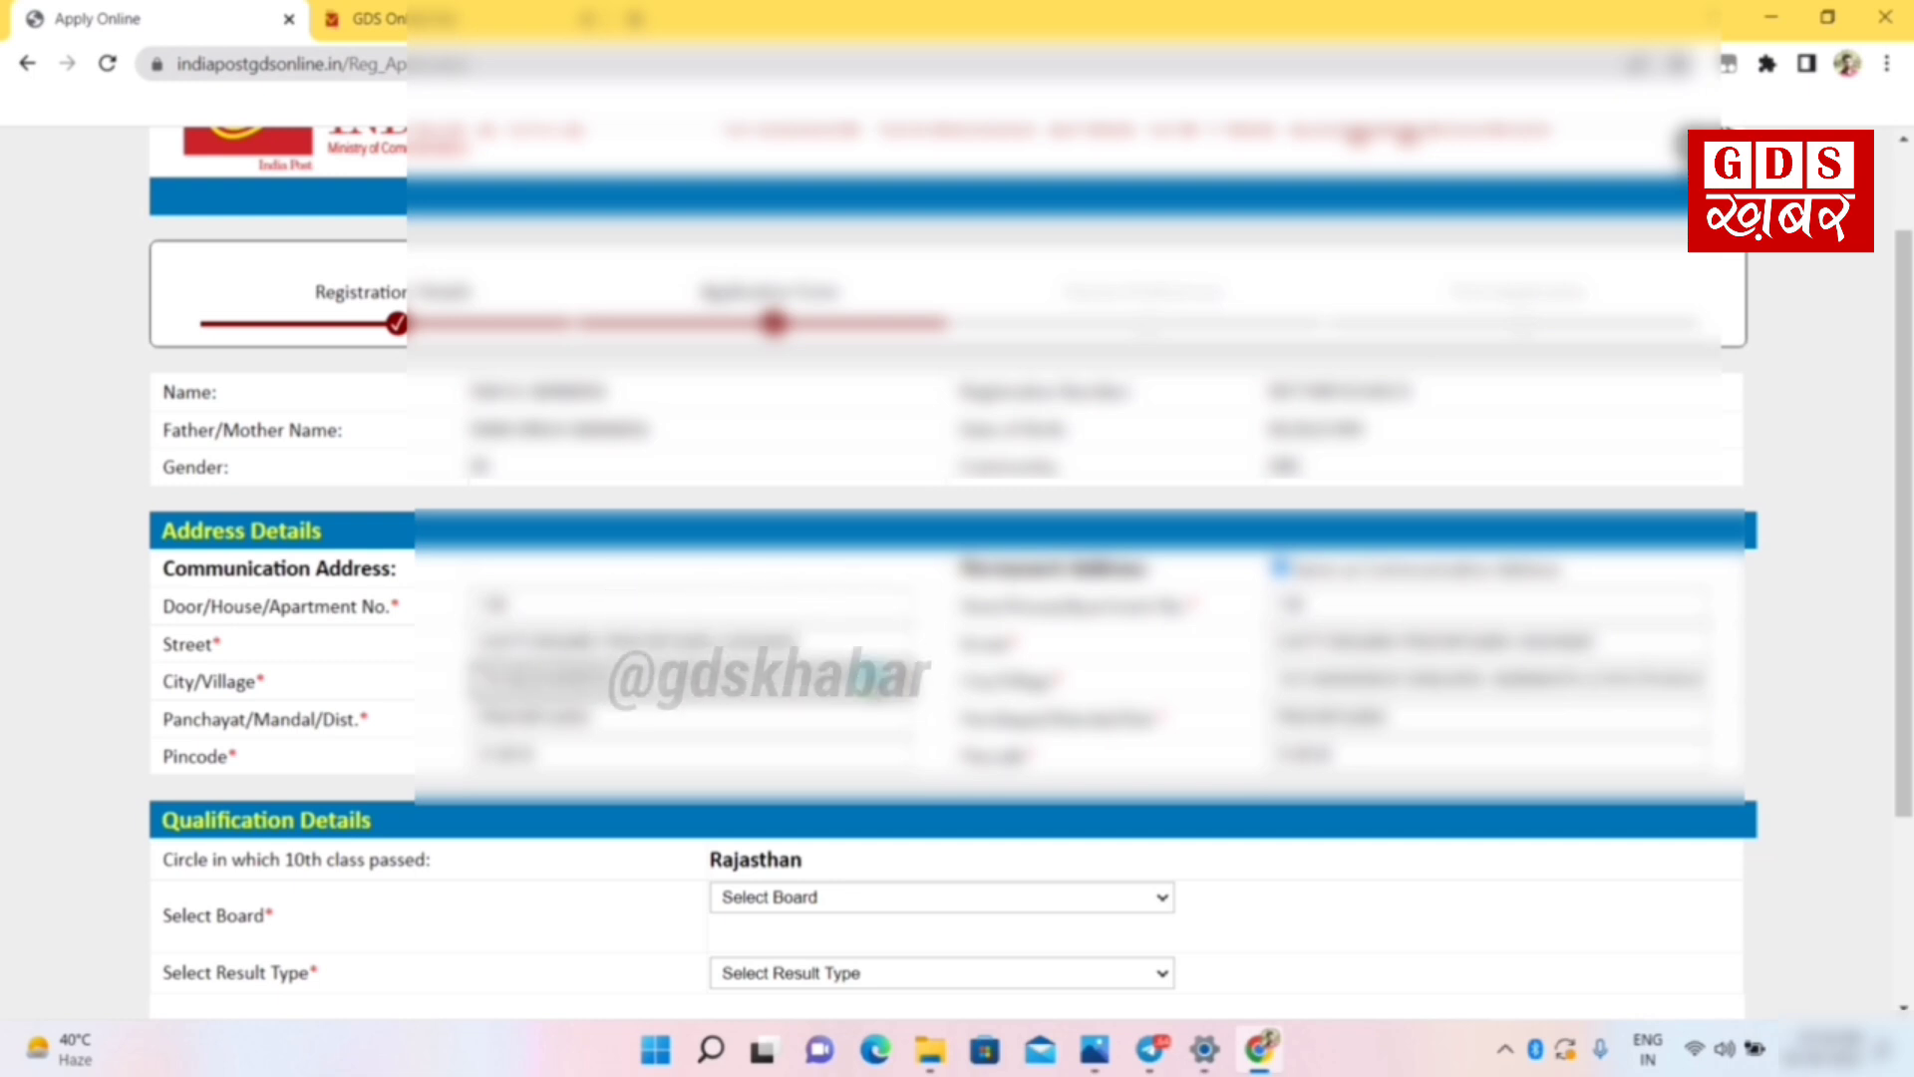
# Step: Select Central Board of Secondary Education as the board and Points as the result type
pyautogui.scroll(-3, 872, 676)
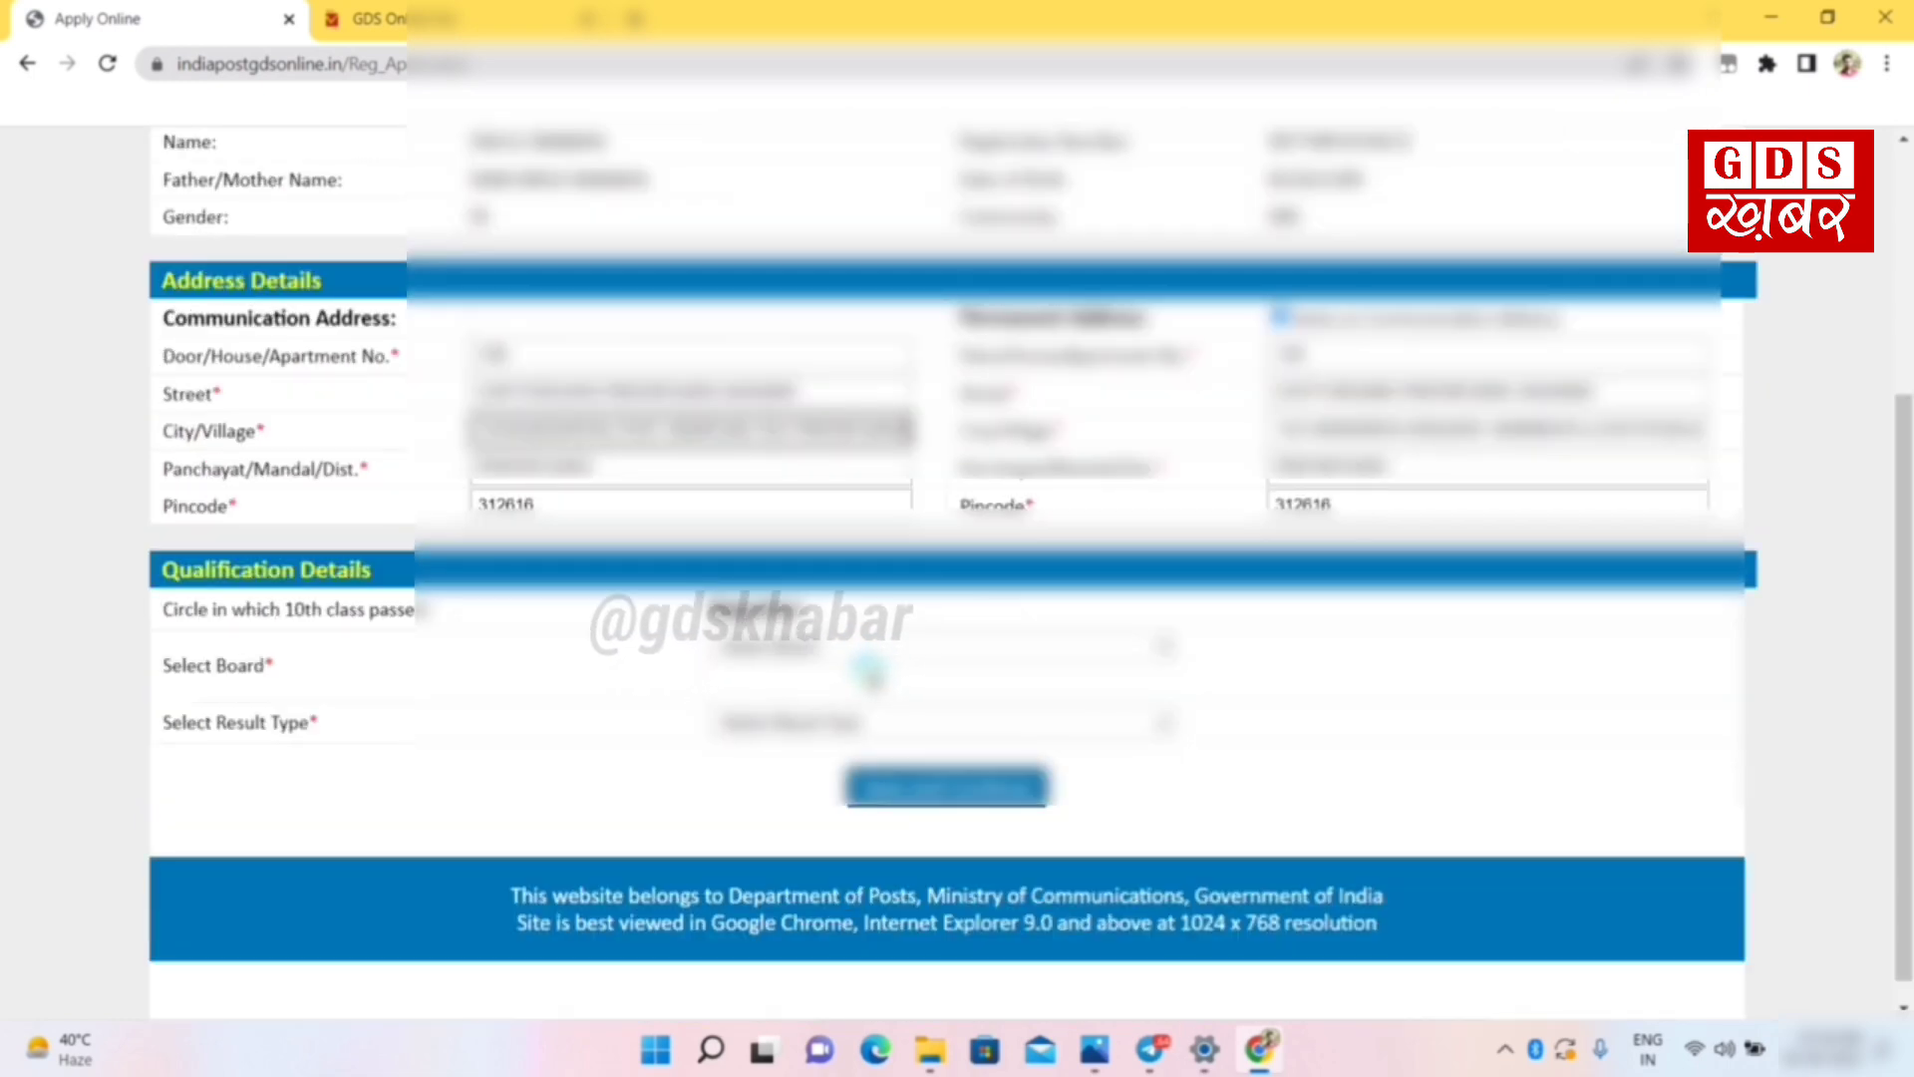
pyautogui.click(870, 656)
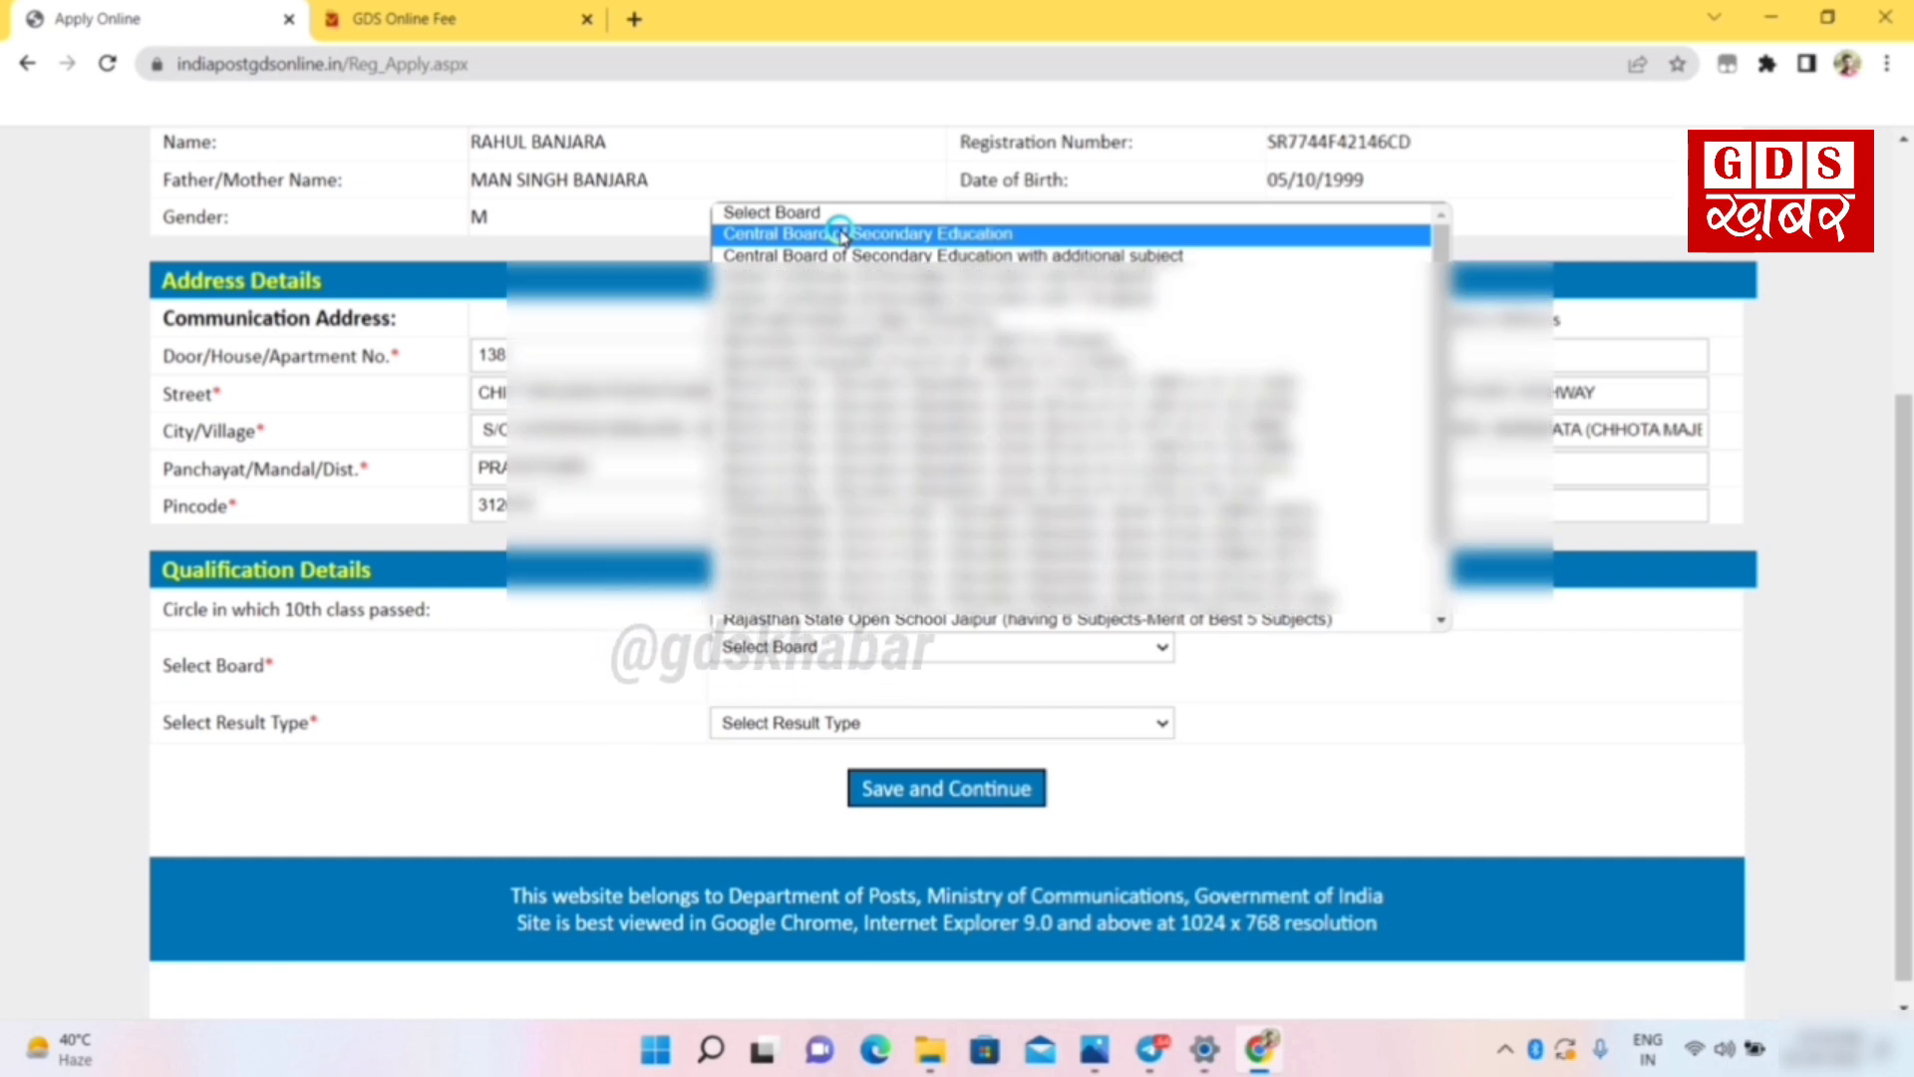
pyautogui.click(842, 235)
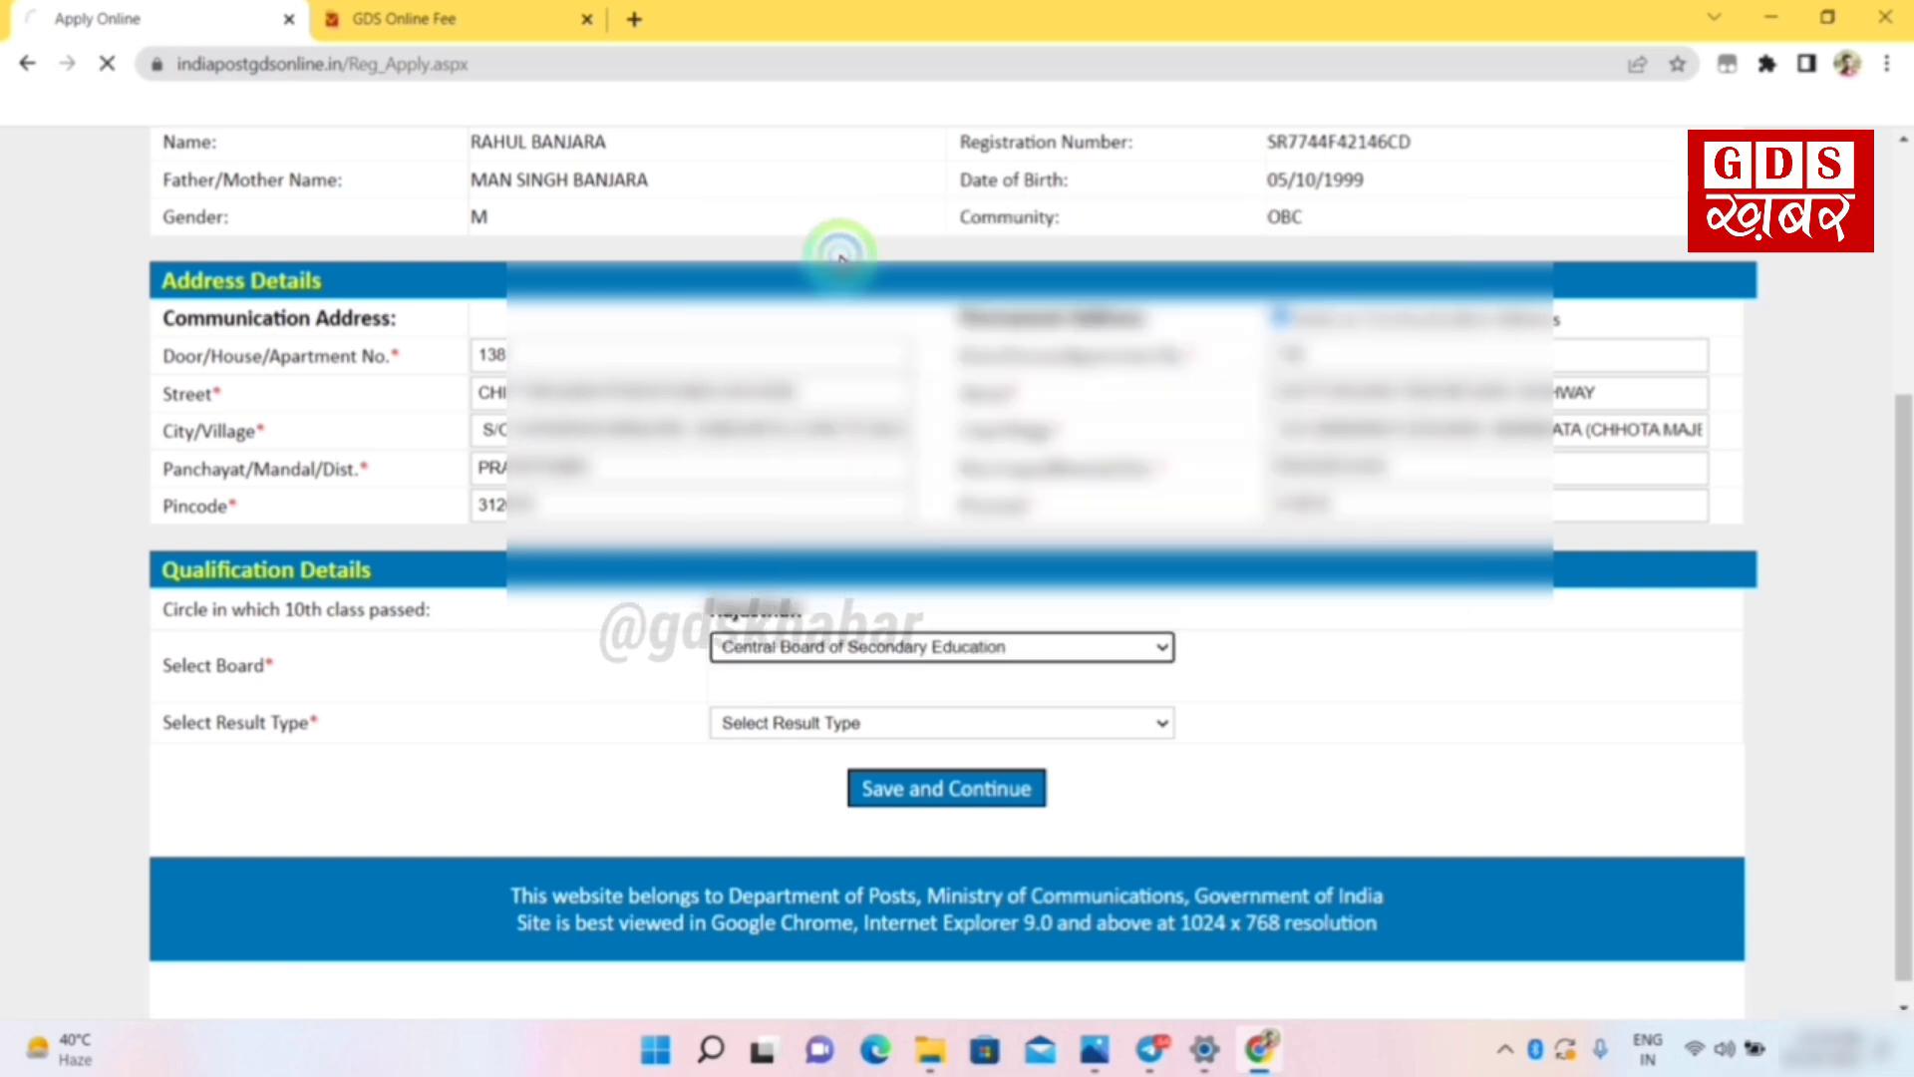
pyautogui.click(860, 724)
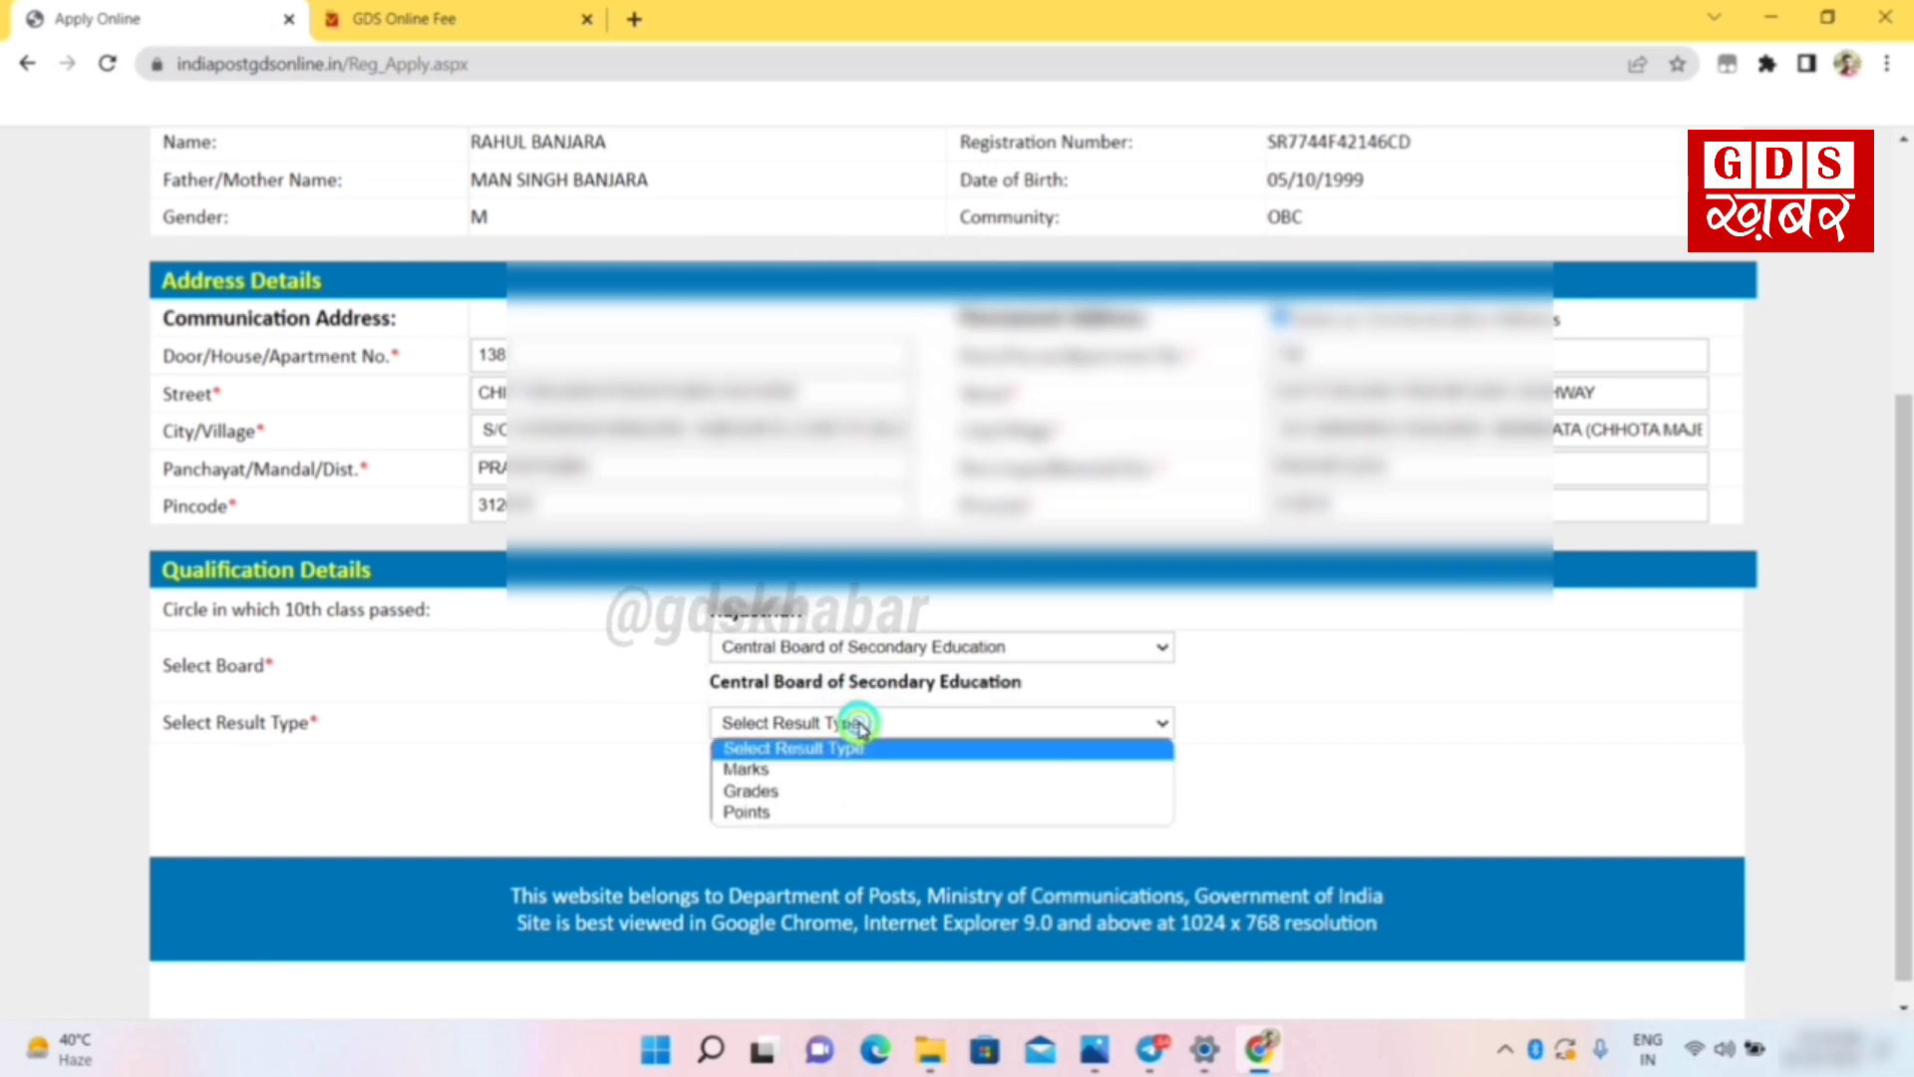
pyautogui.click(822, 815)
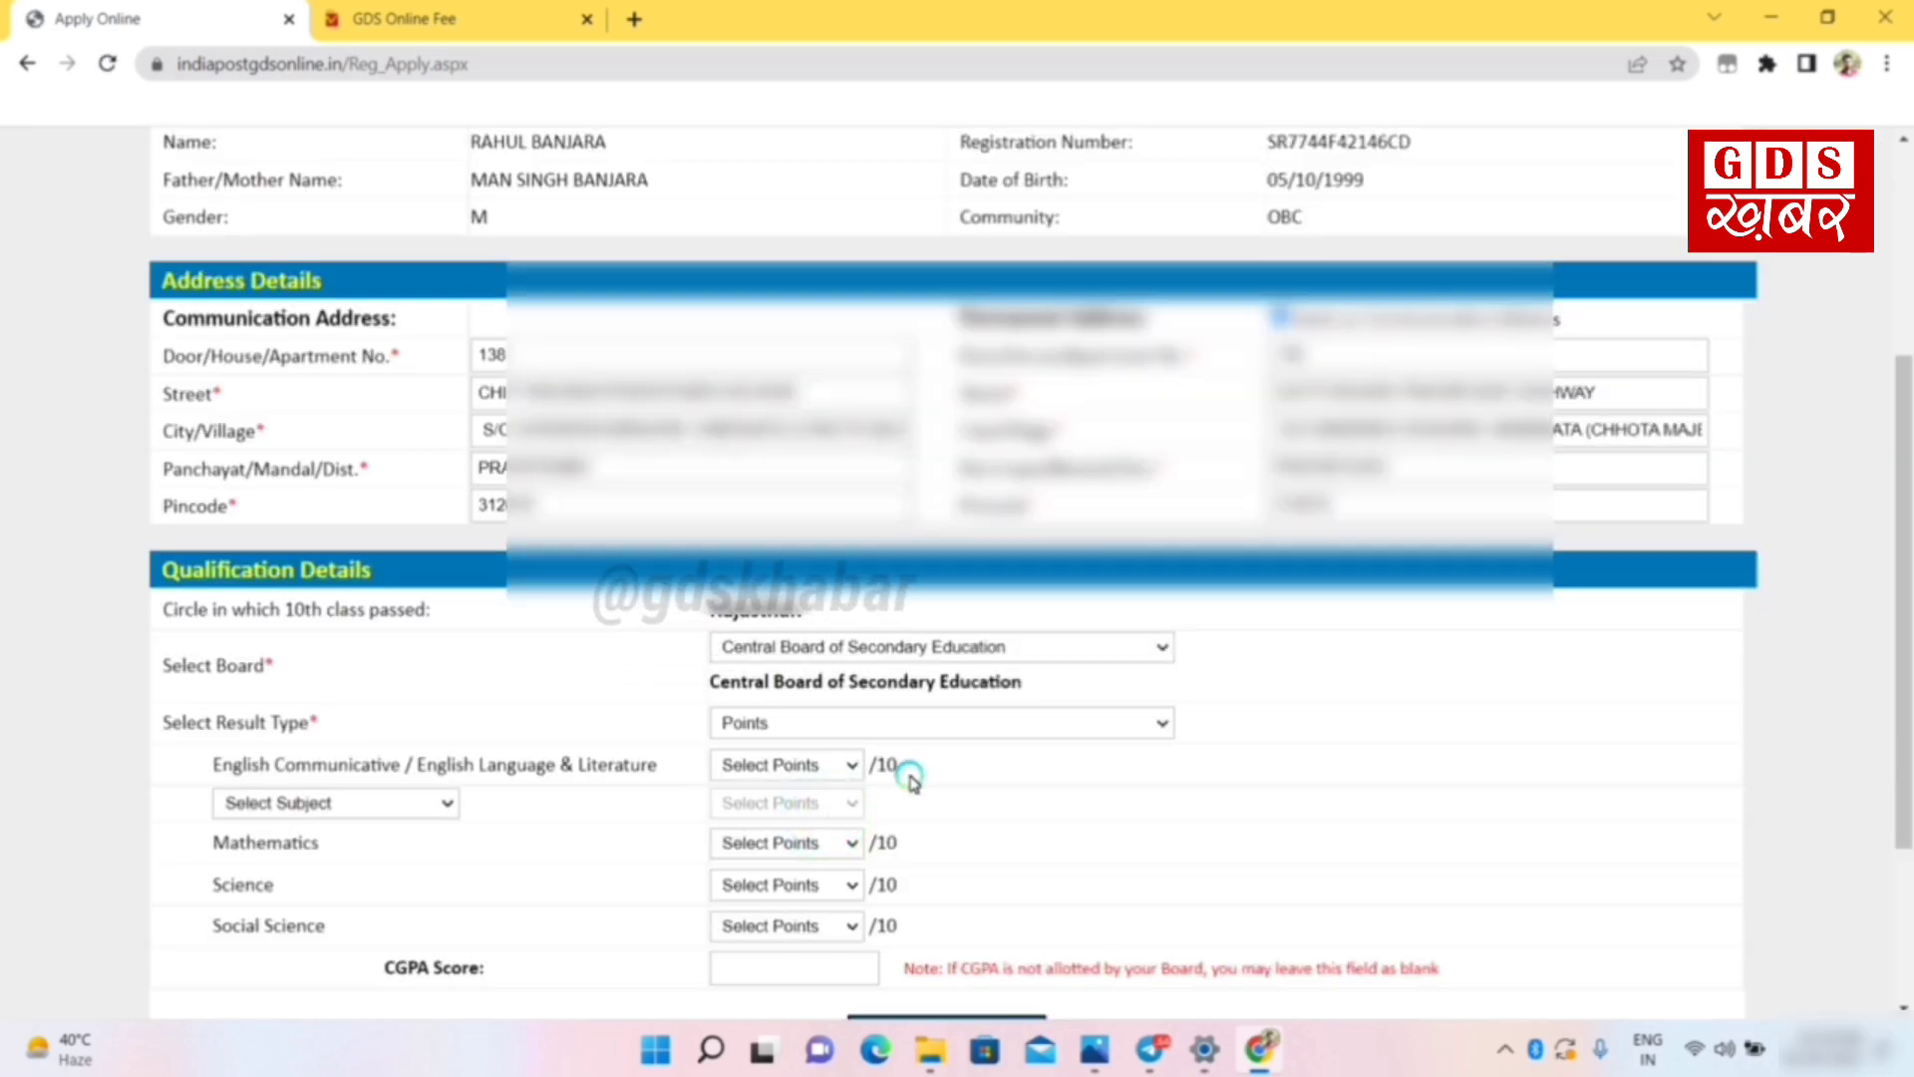
# Step: Give English, Hindi -A / Hindi- B, Mathematics, Science and Social Science 10 points each
pyautogui.scroll(-3, 948, 720)
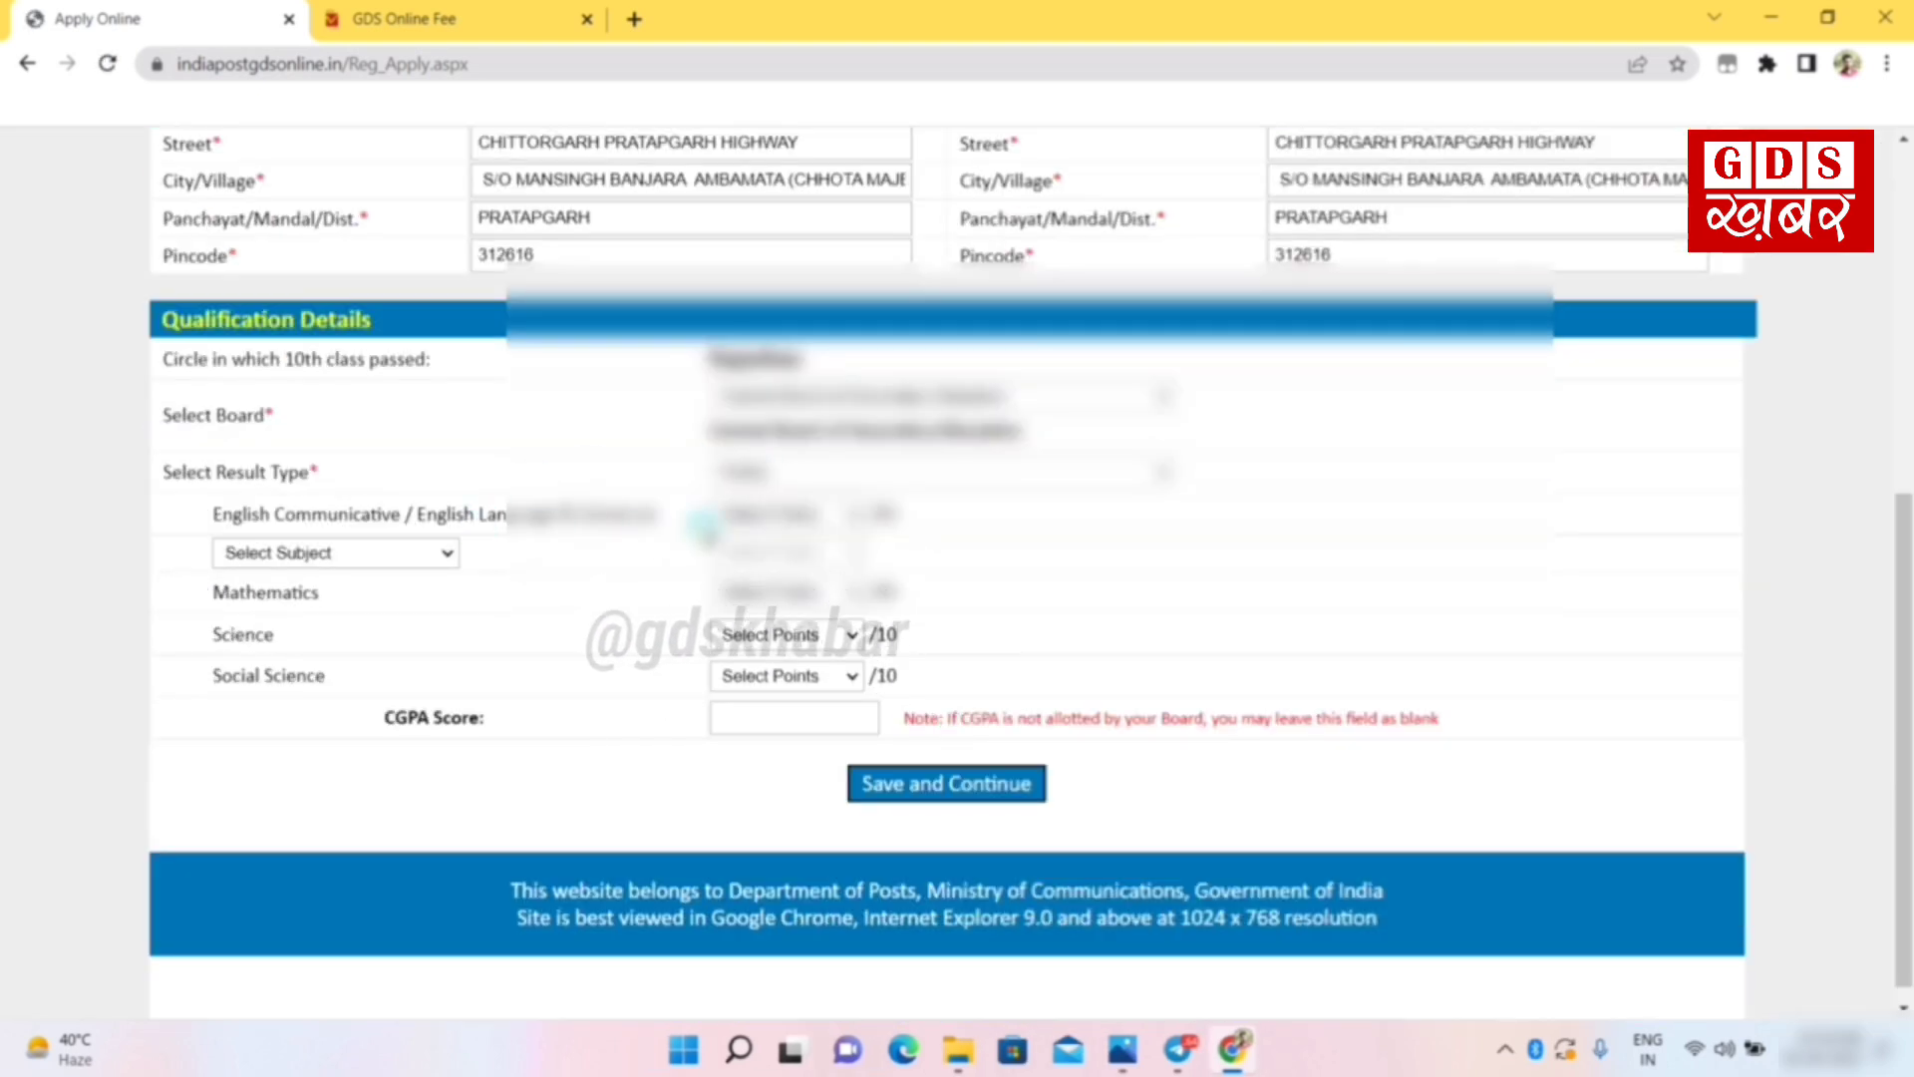
pyautogui.click(763, 513)
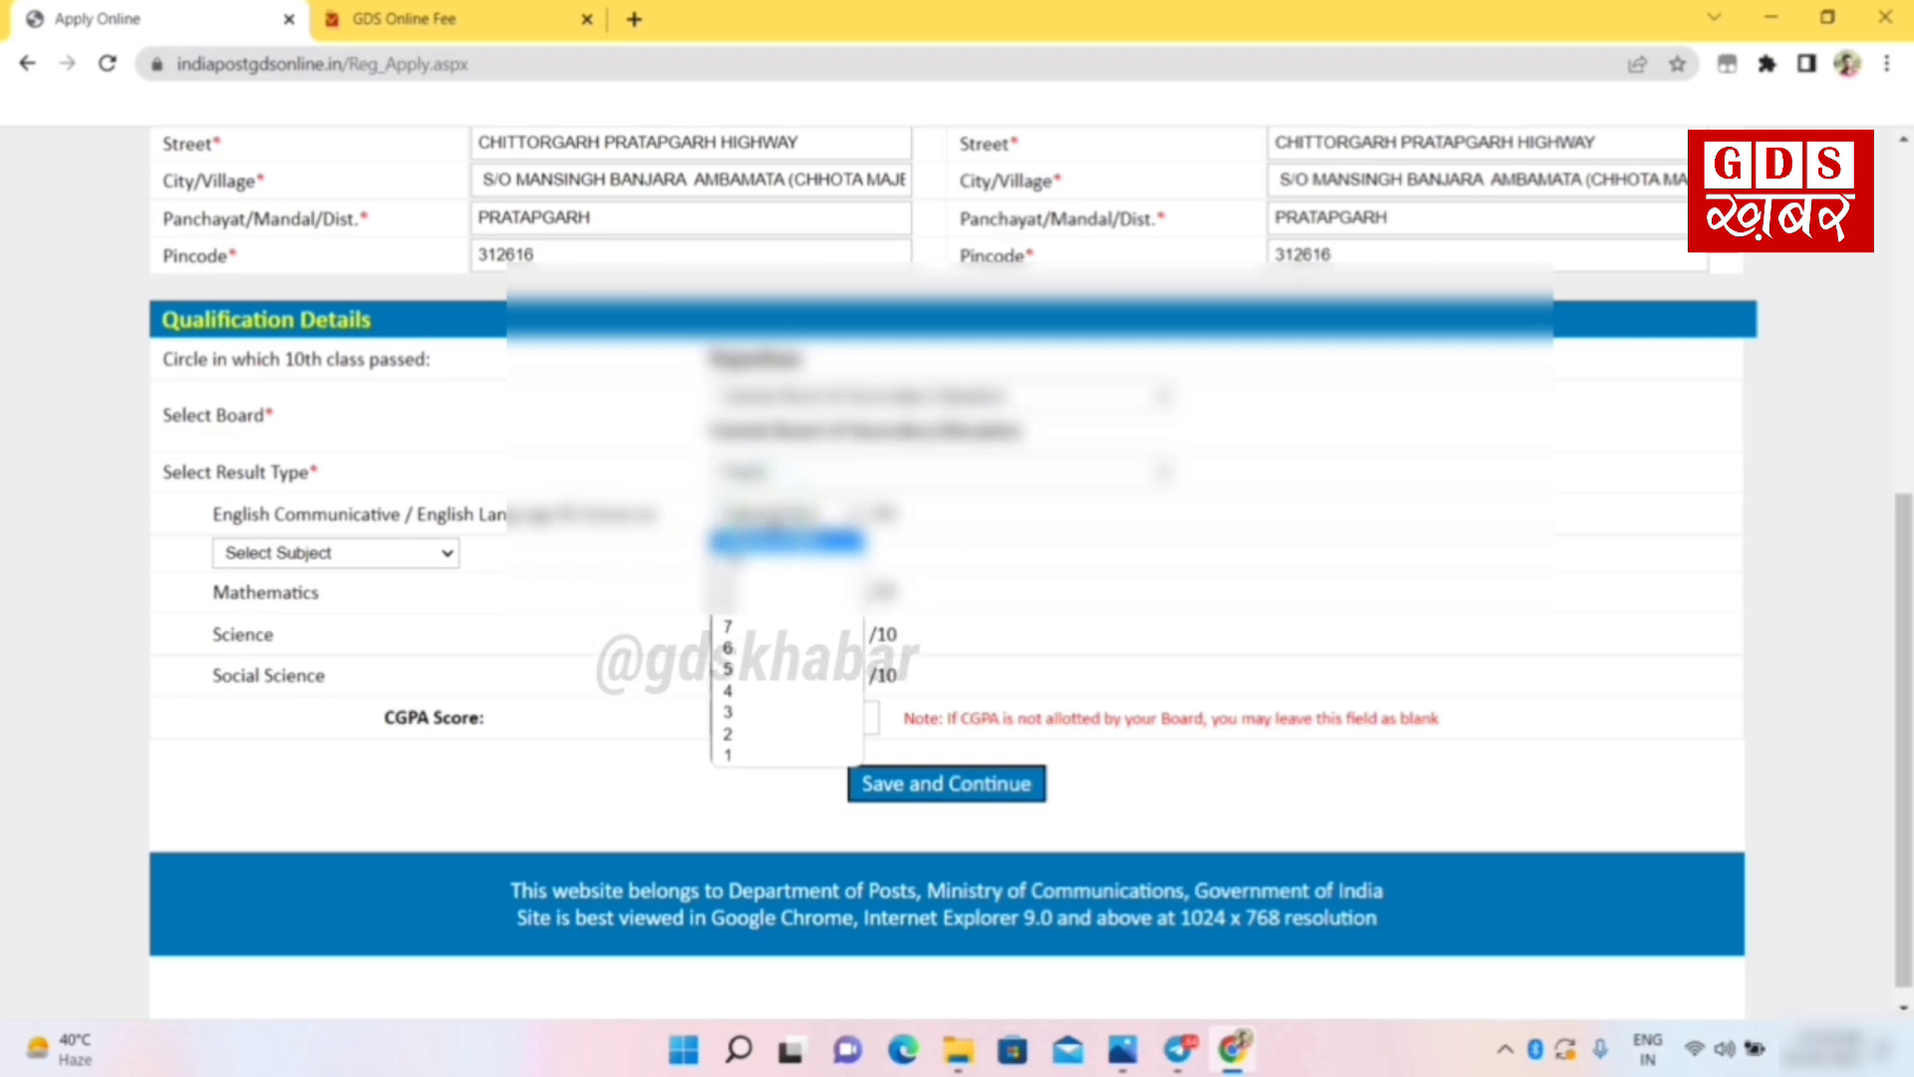
pyautogui.click(768, 562)
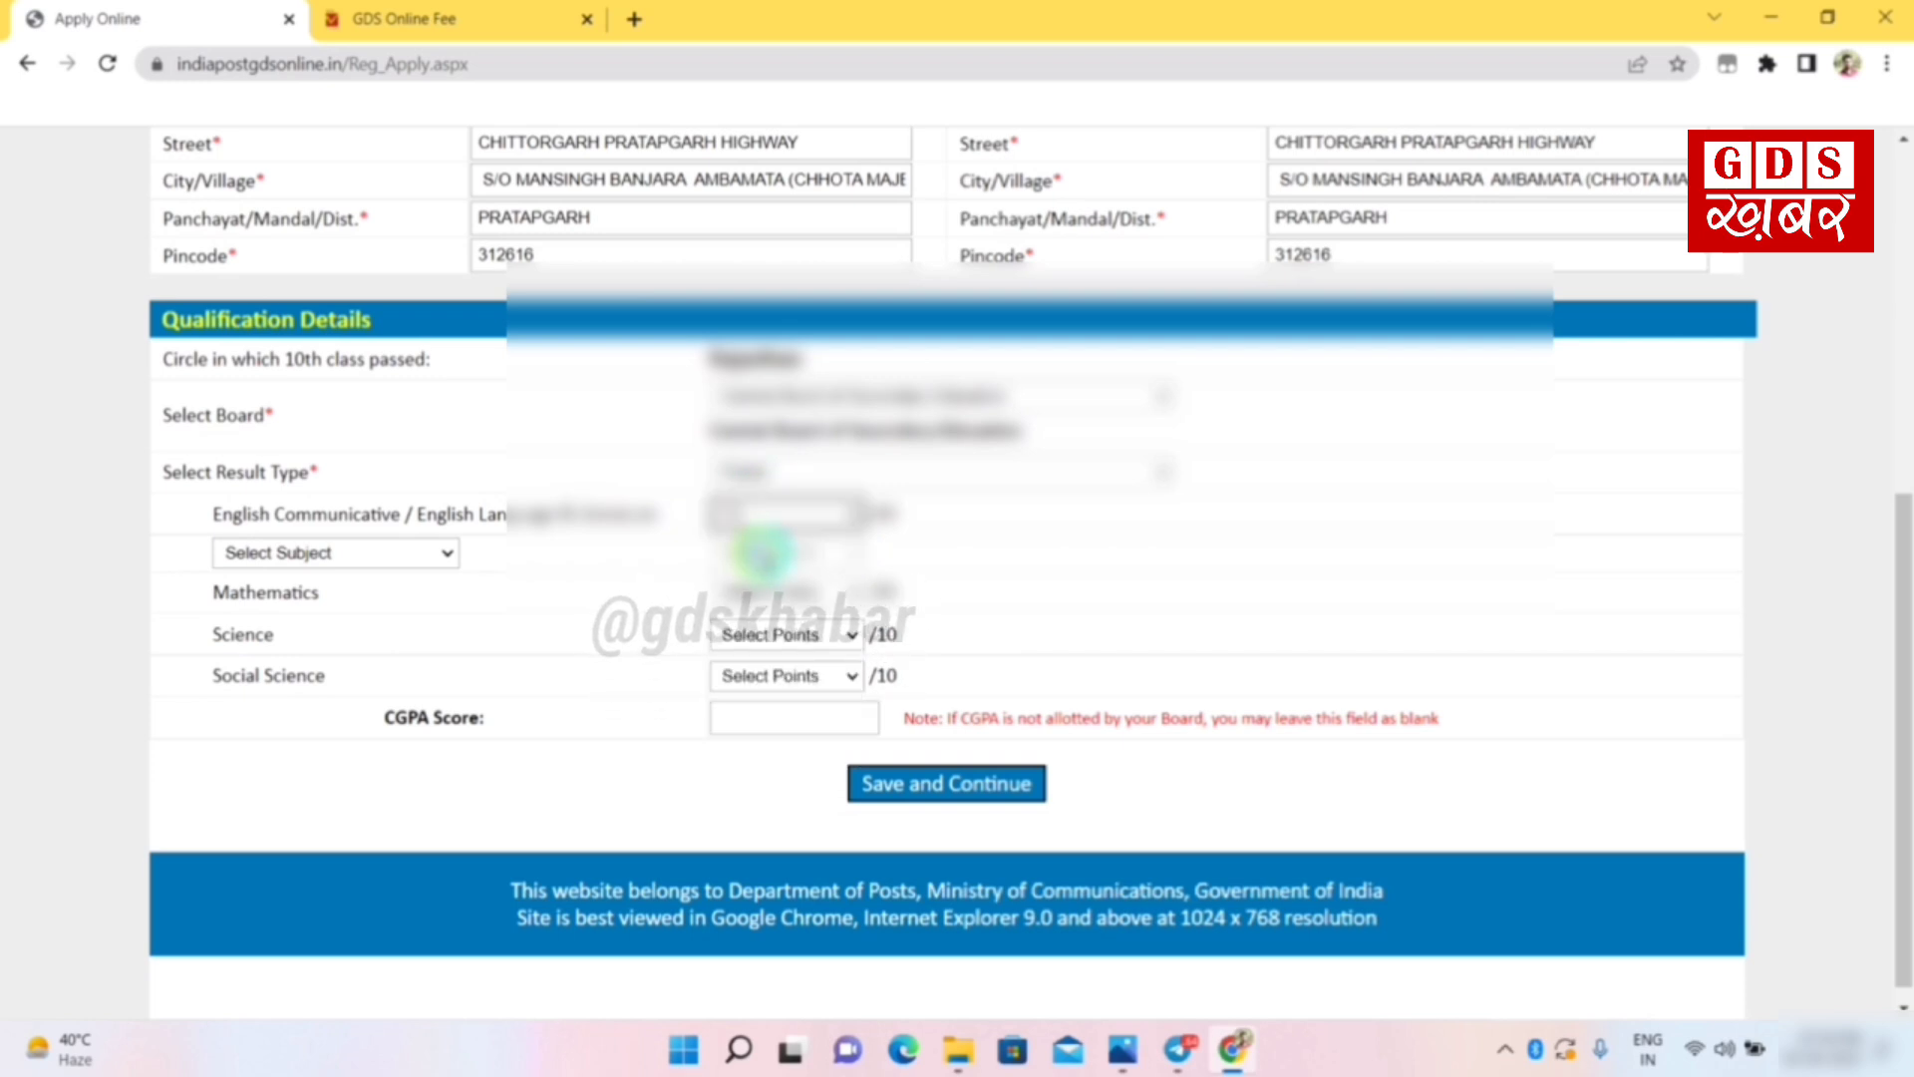
pyautogui.click(305, 552)
pyautogui.click(377, 802)
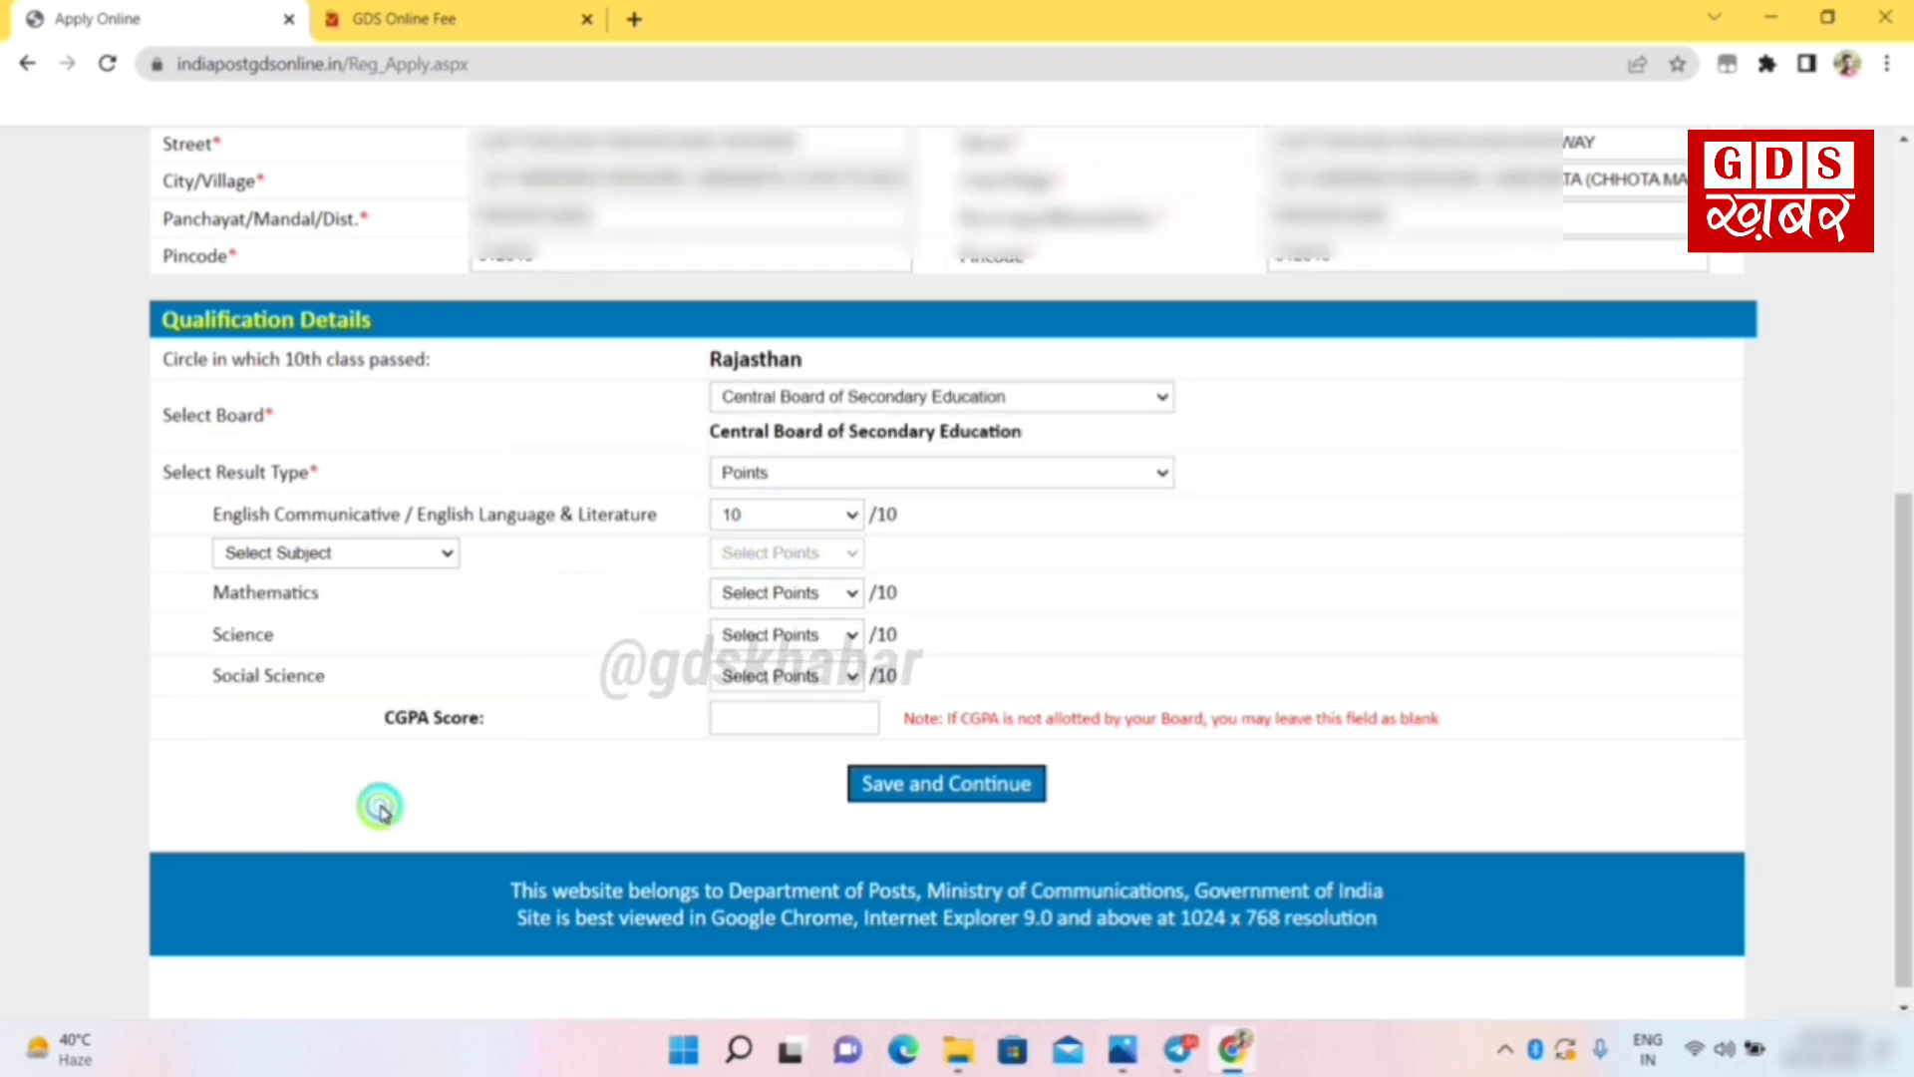
pyautogui.click(782, 555)
pyautogui.click(790, 606)
pyautogui.click(793, 597)
pyautogui.click(783, 645)
pyautogui.click(810, 637)
pyautogui.click(794, 685)
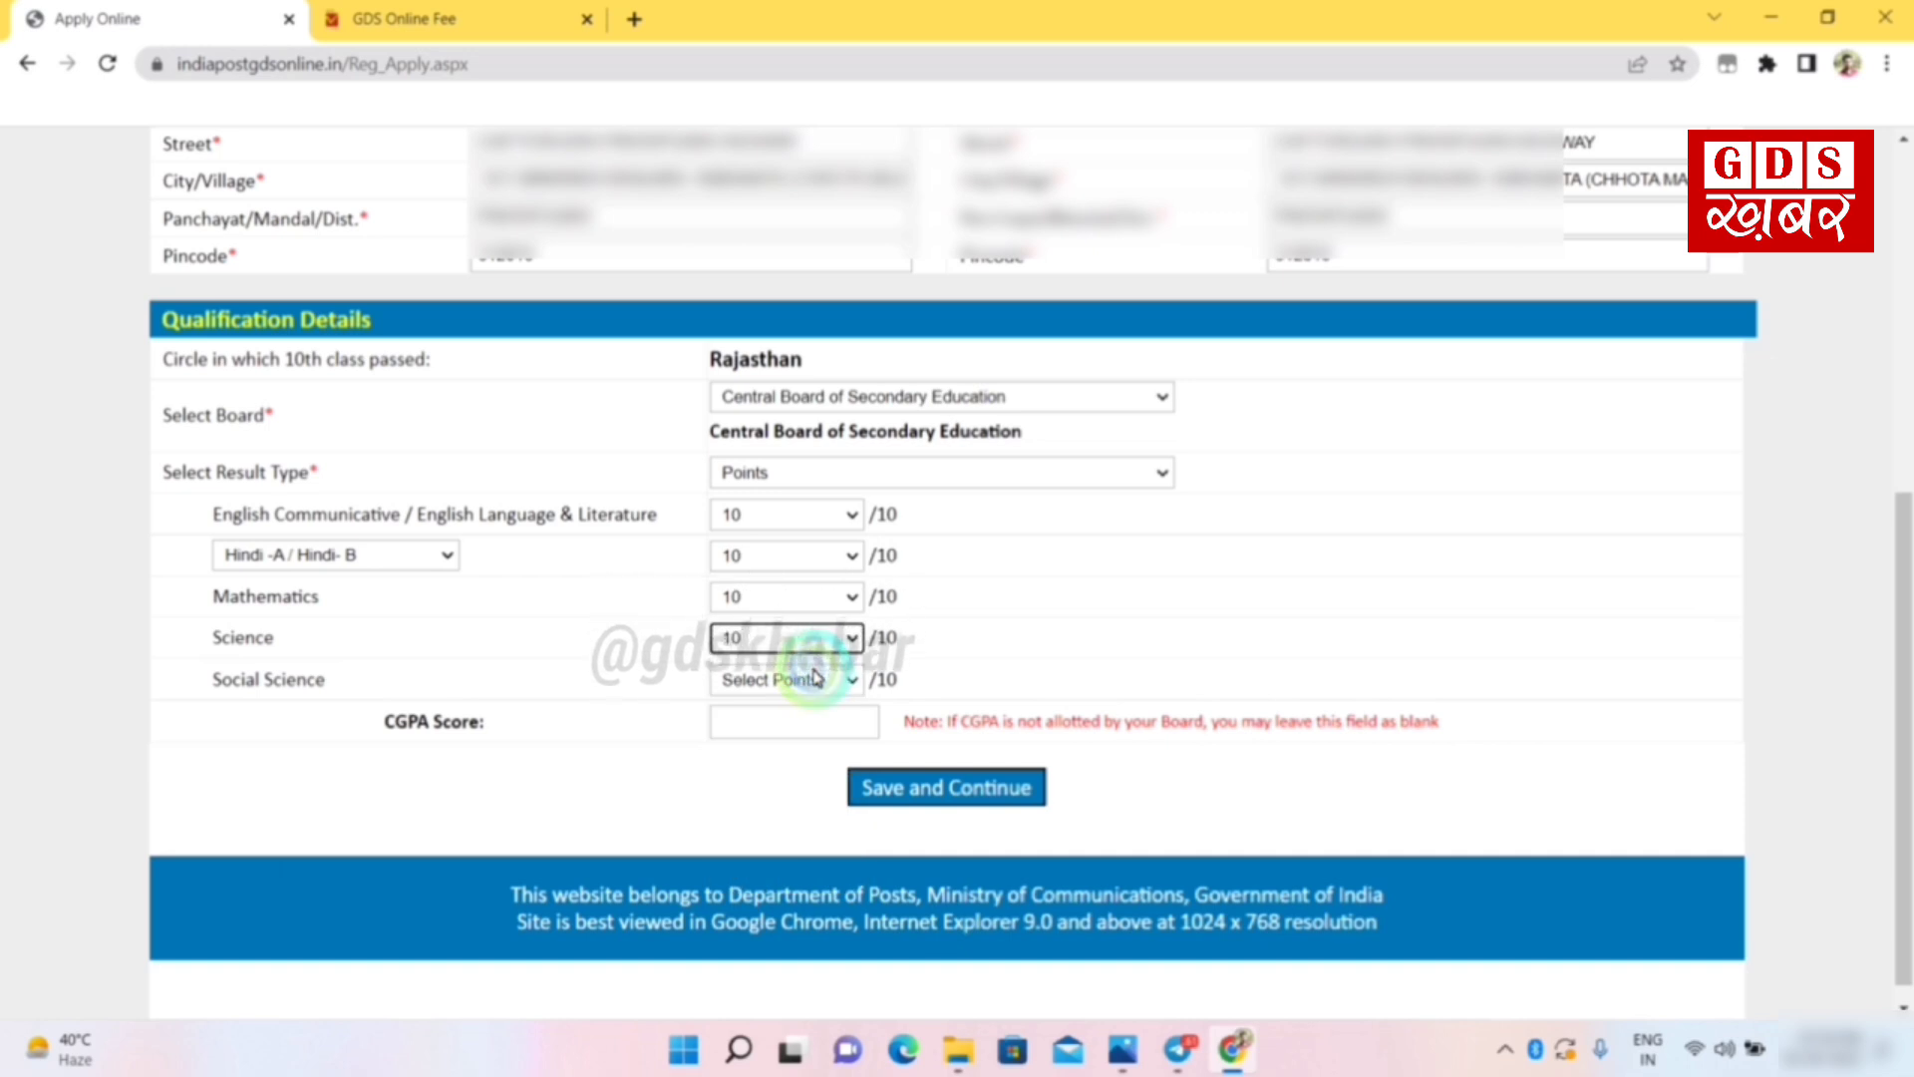
pyautogui.click(807, 680)
pyautogui.click(774, 728)
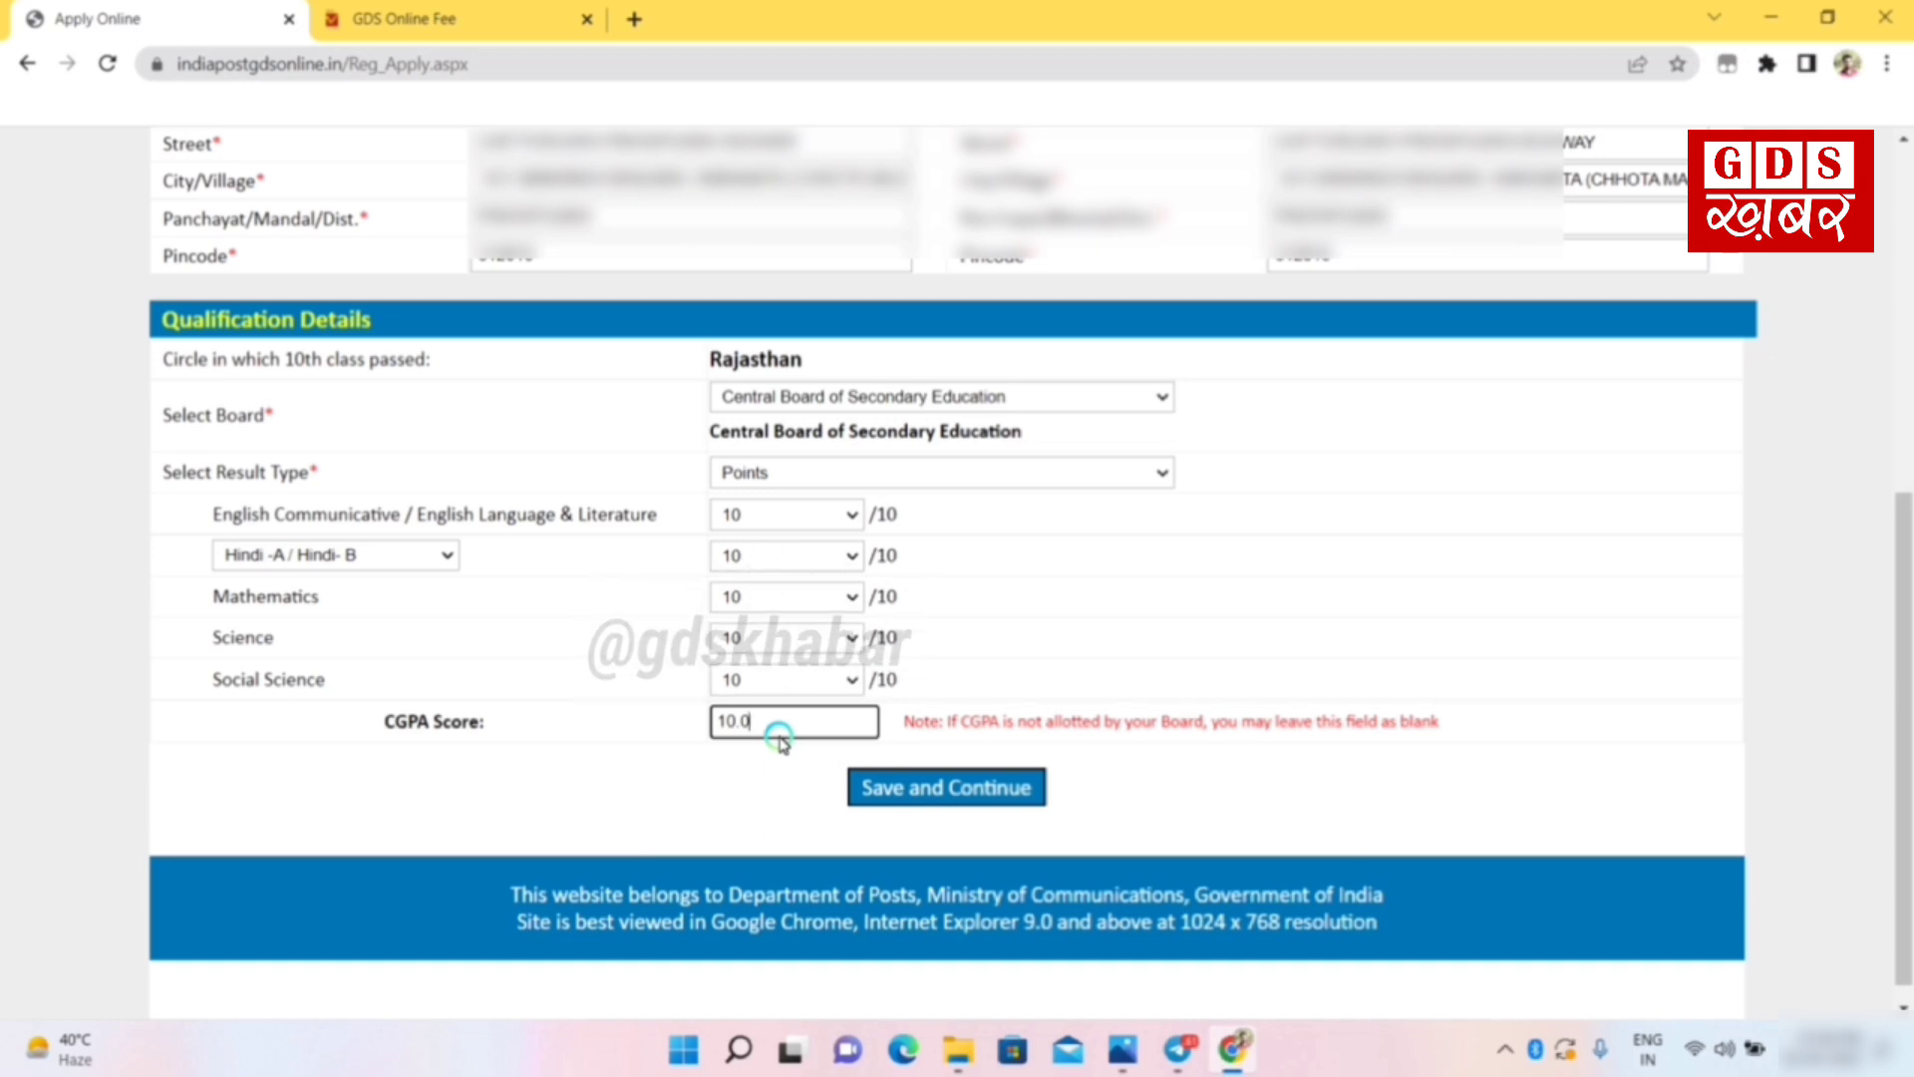
# Step: Submit the qualification details with CGPA 10.0 via Save and Continue
pyautogui.scroll(6, 1124, 389)
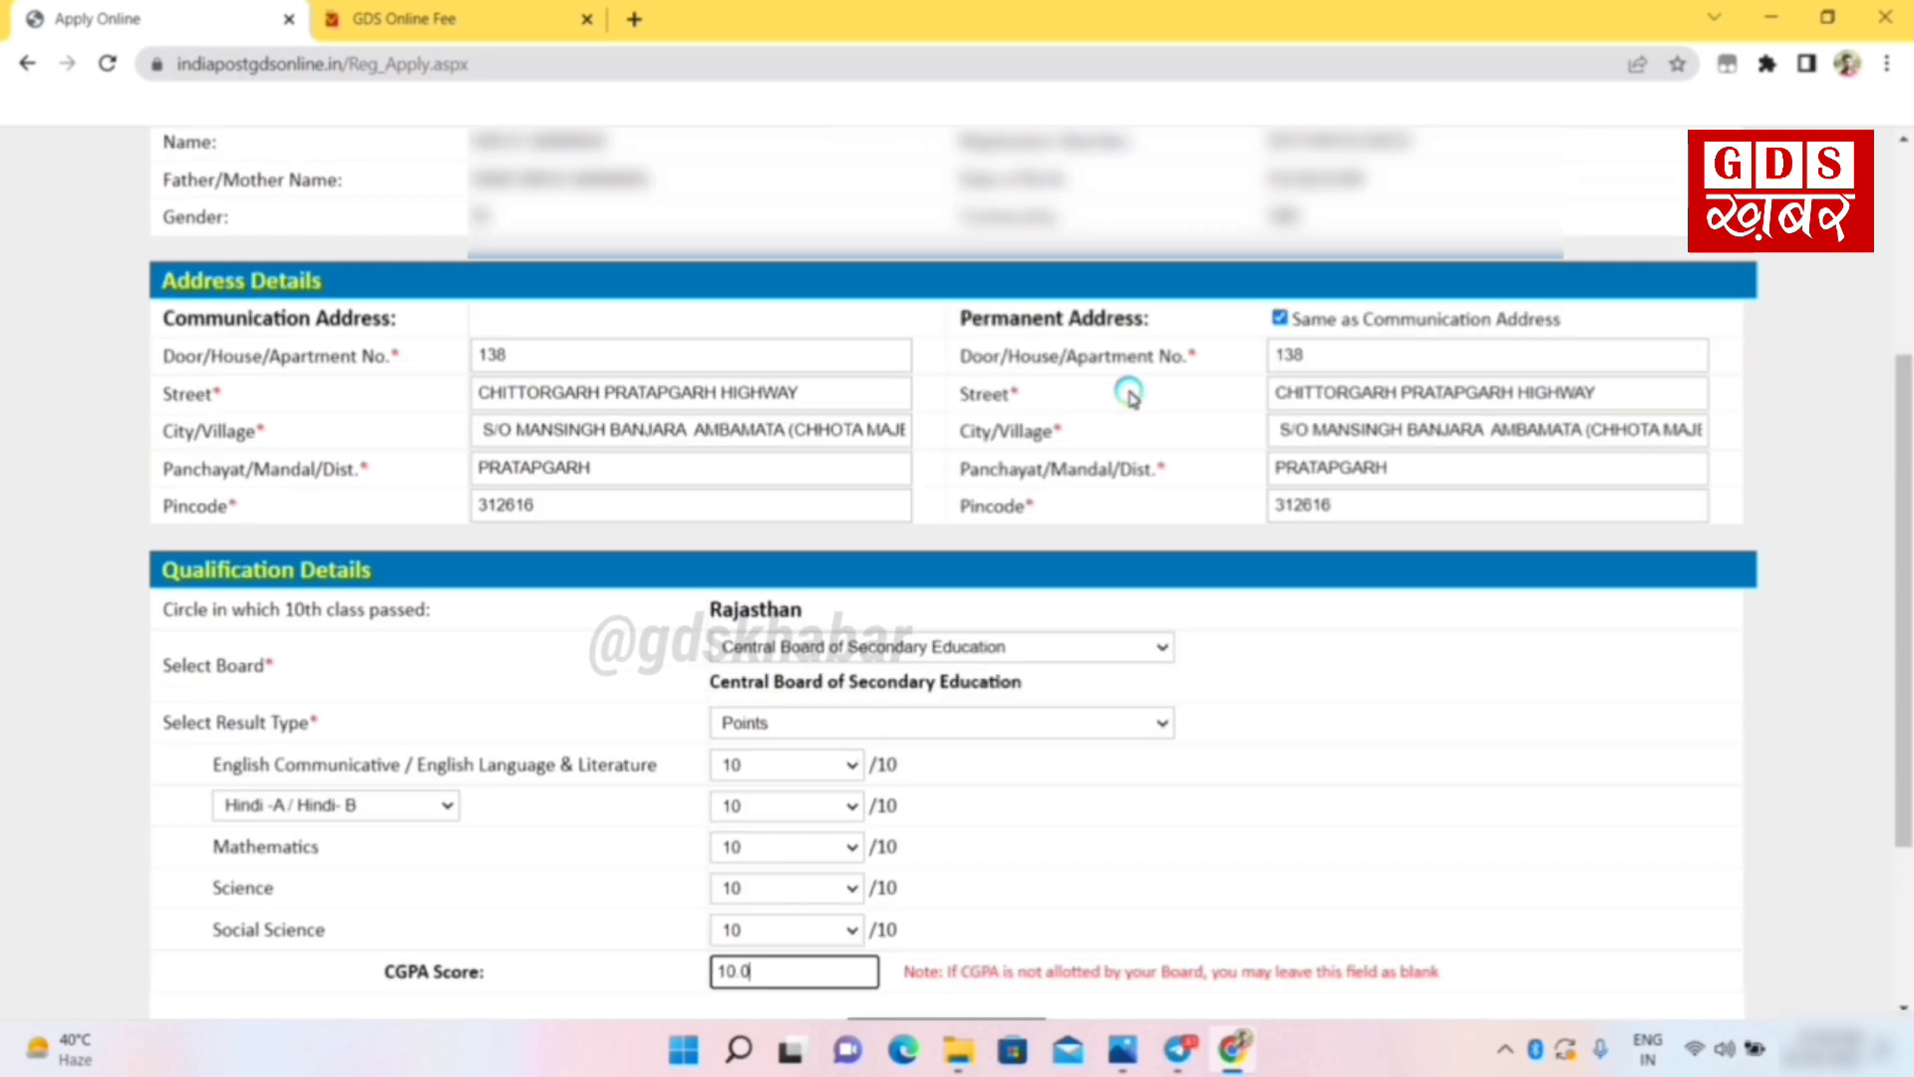
pyautogui.scroll(-5, 1130, 396)
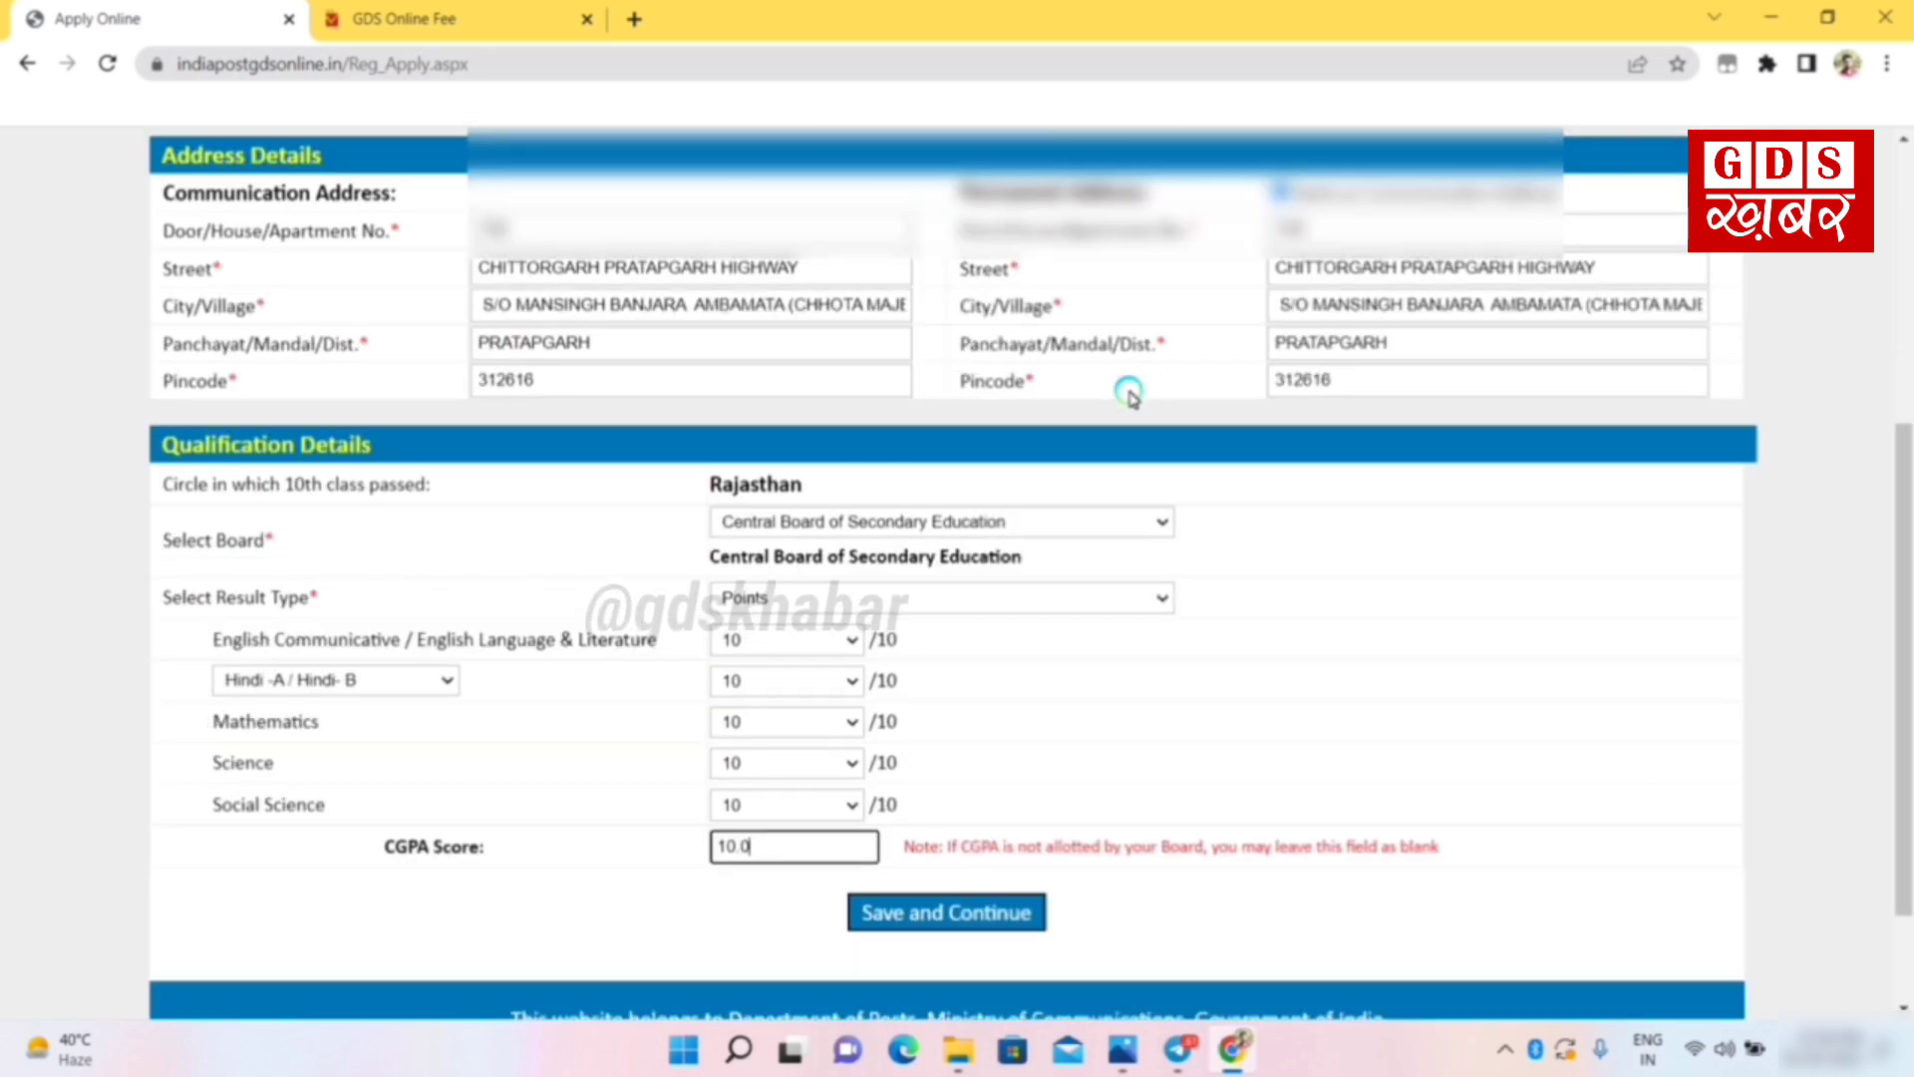
pyautogui.scroll(-2, 1129, 395)
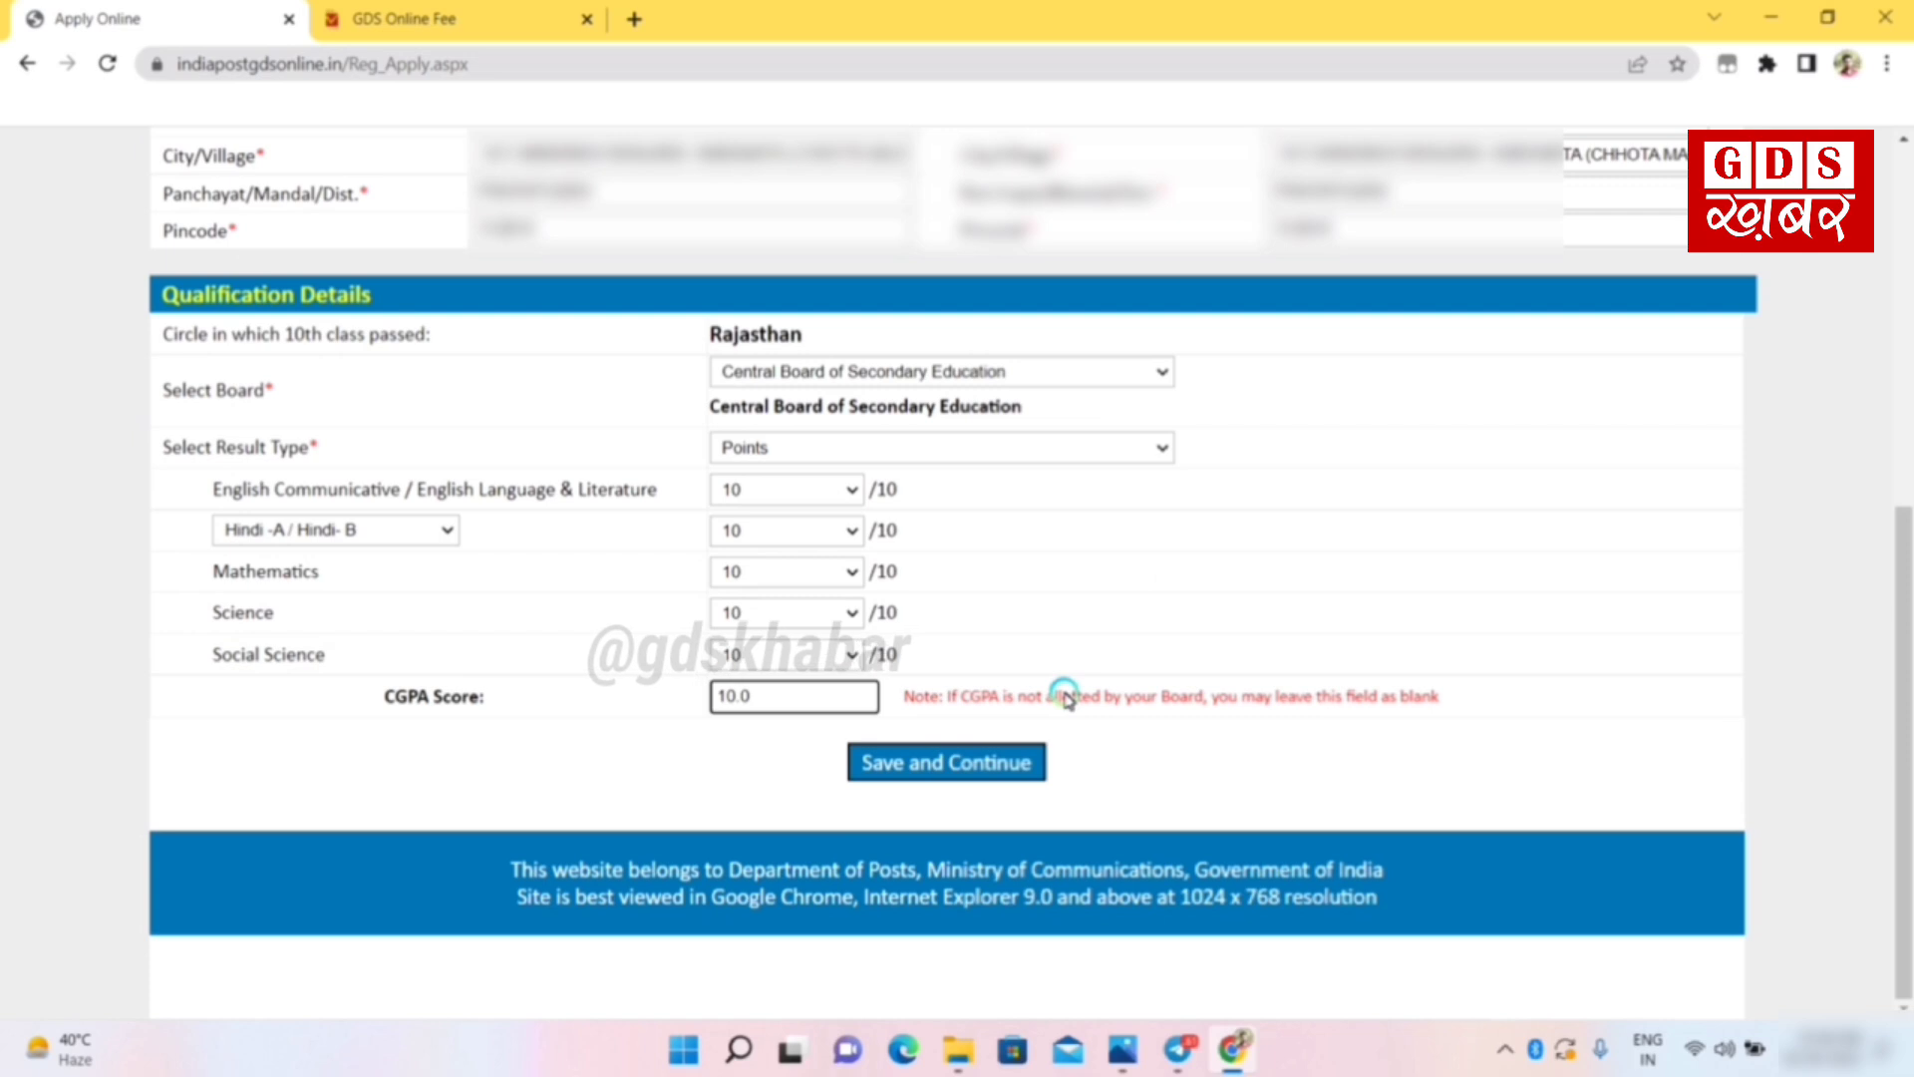
pyautogui.click(927, 765)
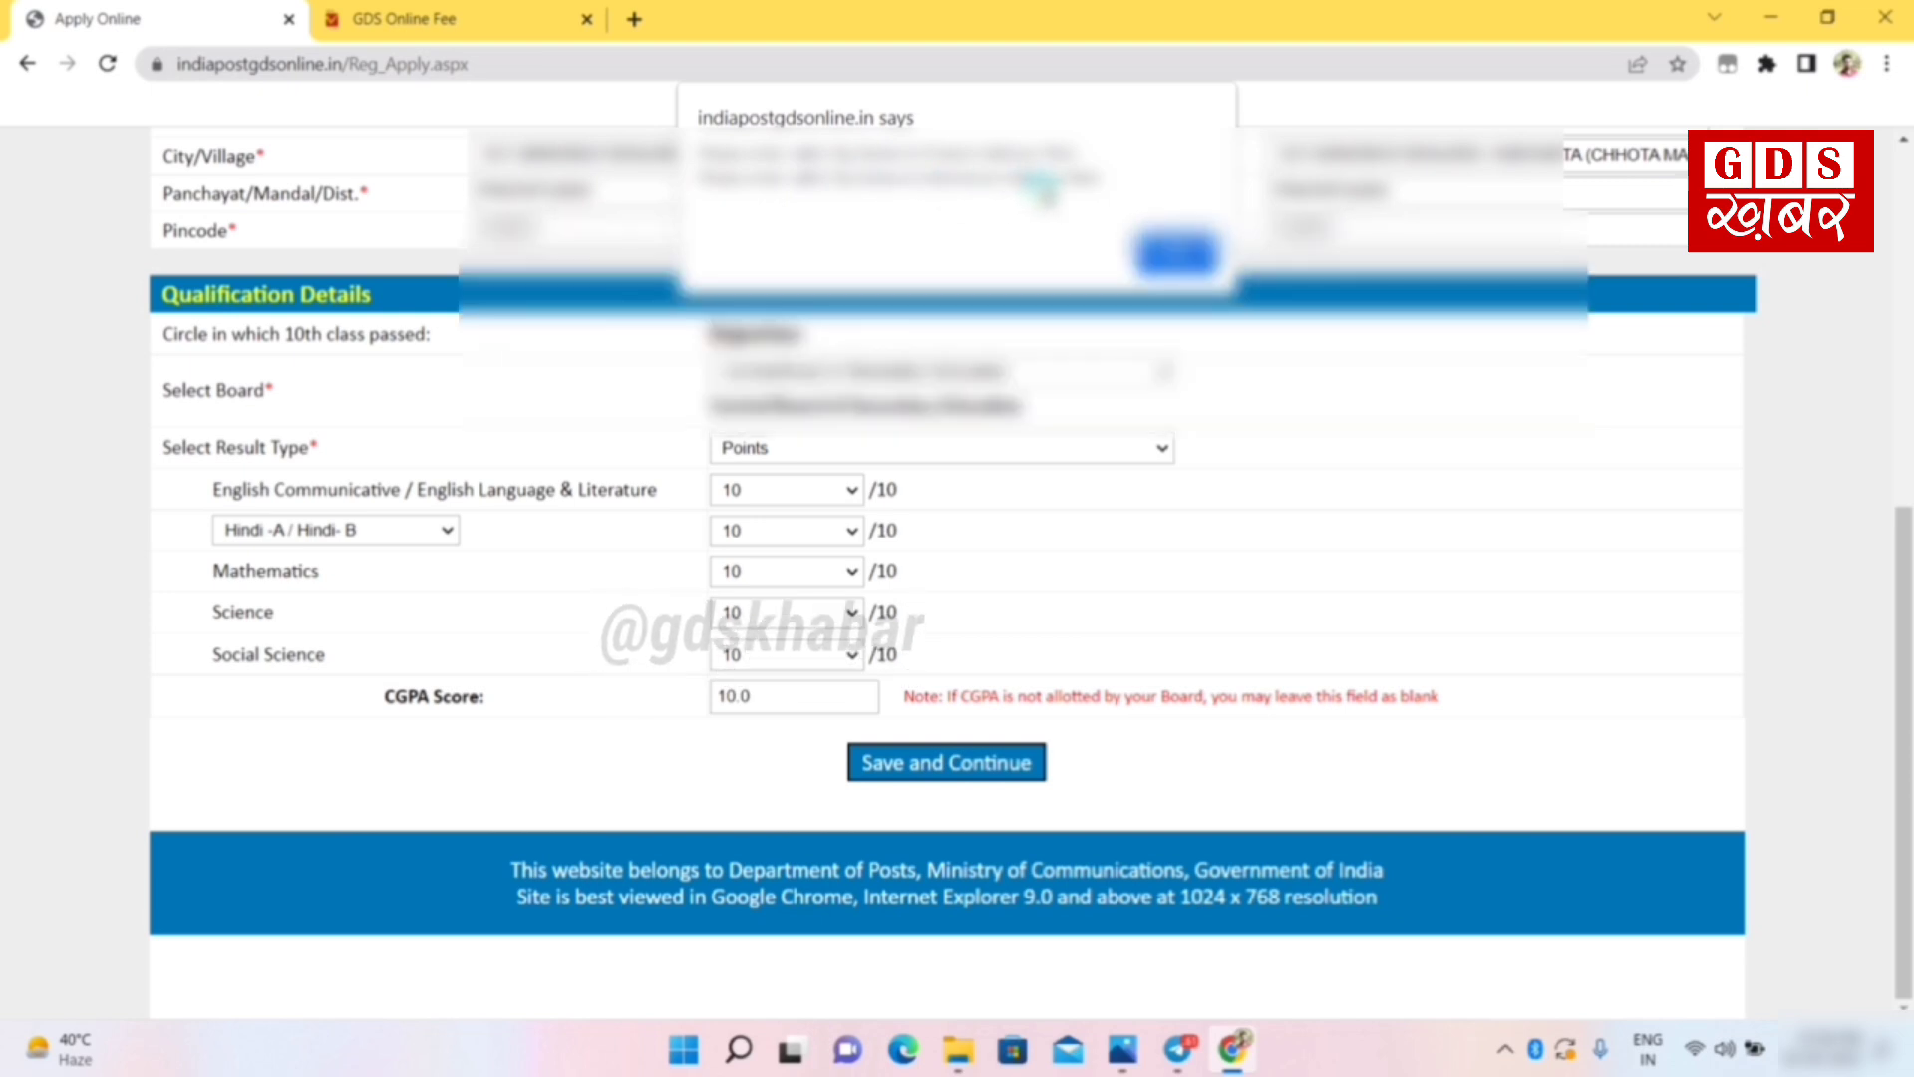
# Step: Dismiss the site alert and save the application form to reach the Preferences page
pyautogui.click(1176, 257)
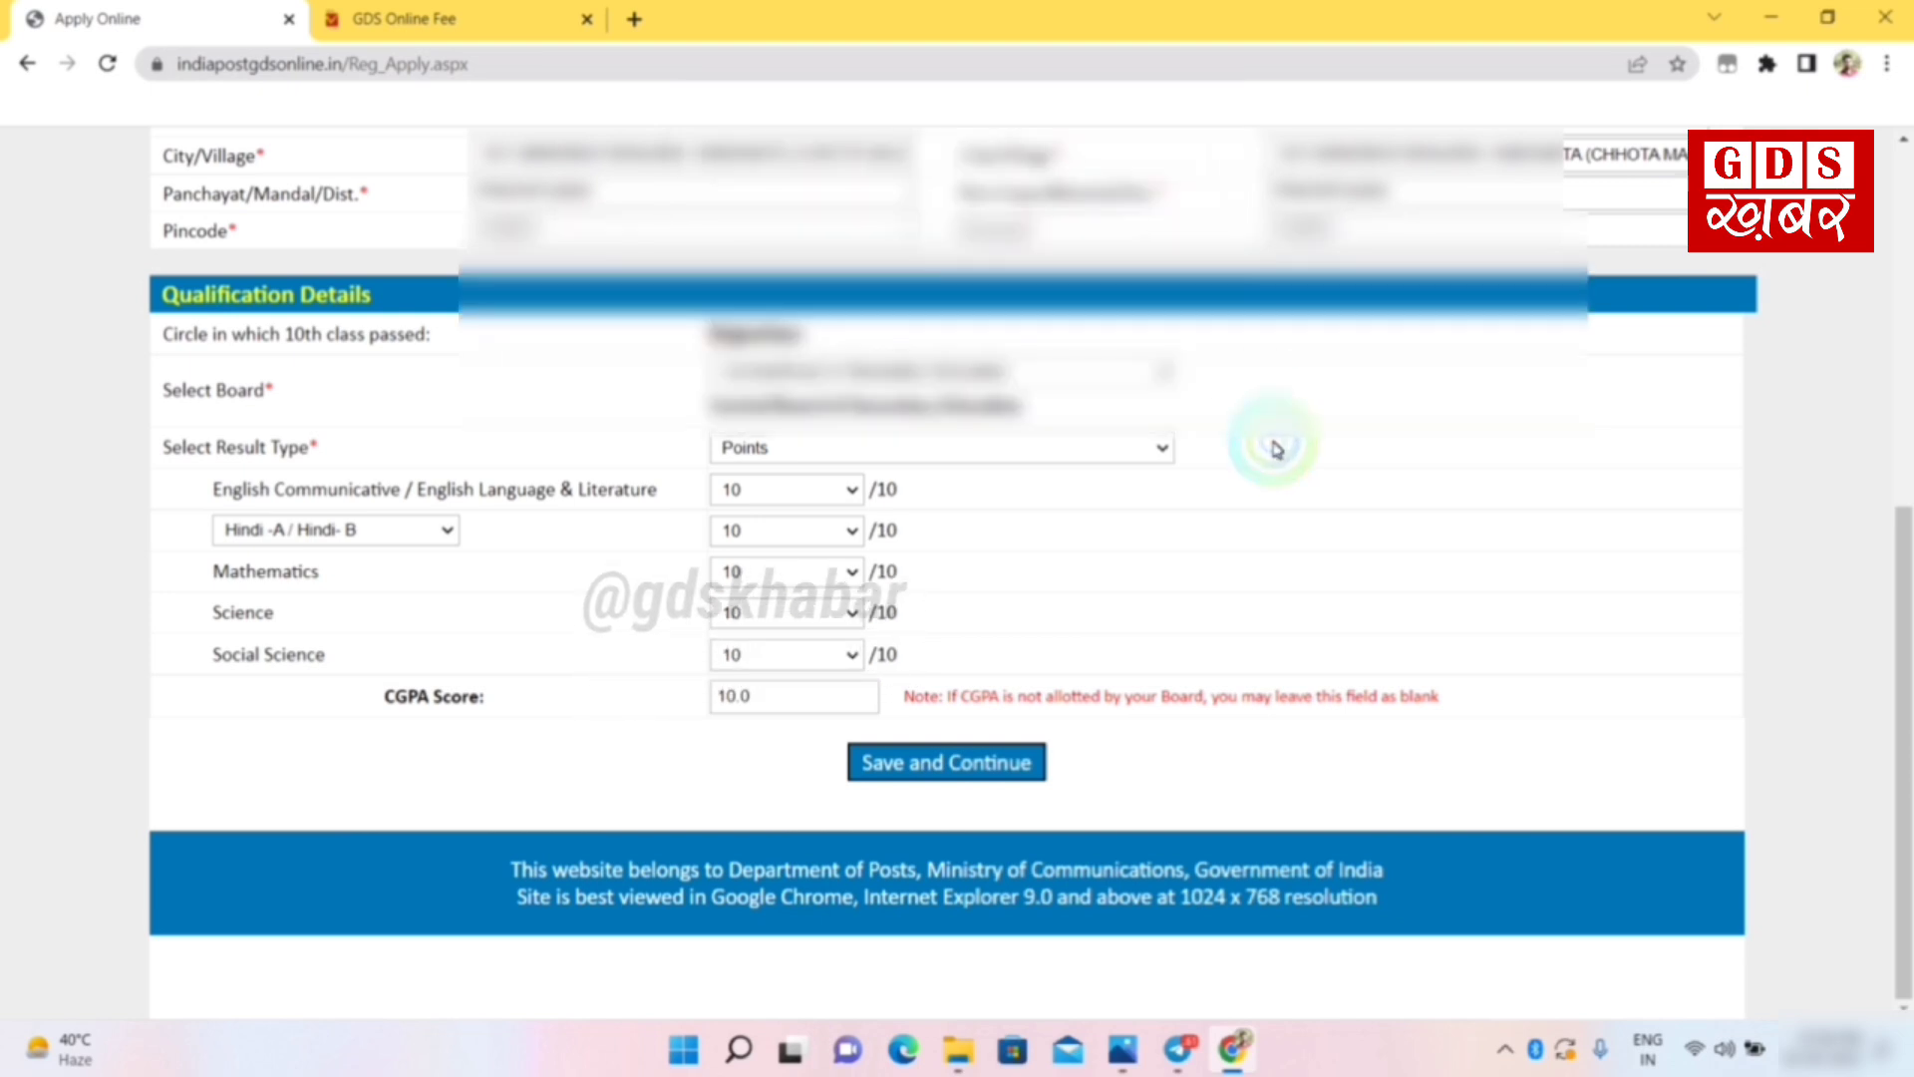
pyautogui.scroll(3, 1272, 444)
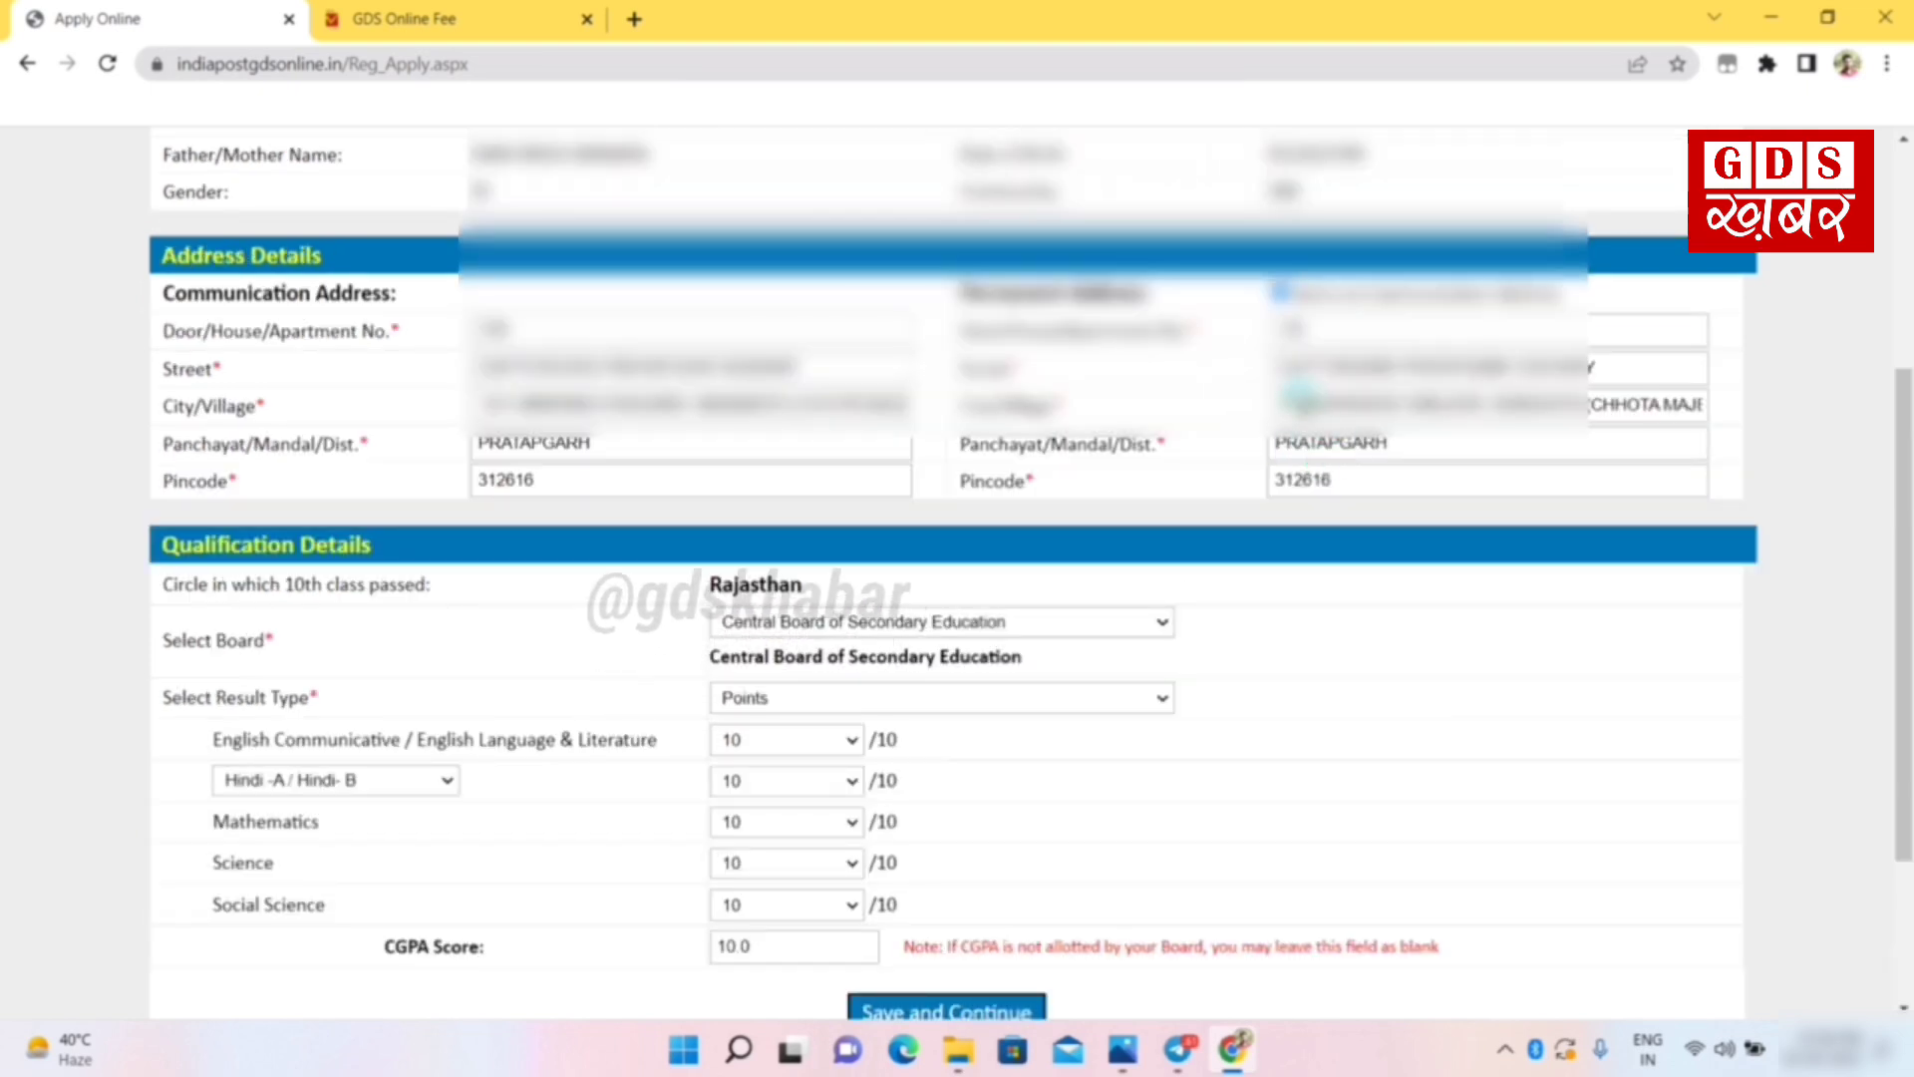
pyautogui.click(1281, 403)
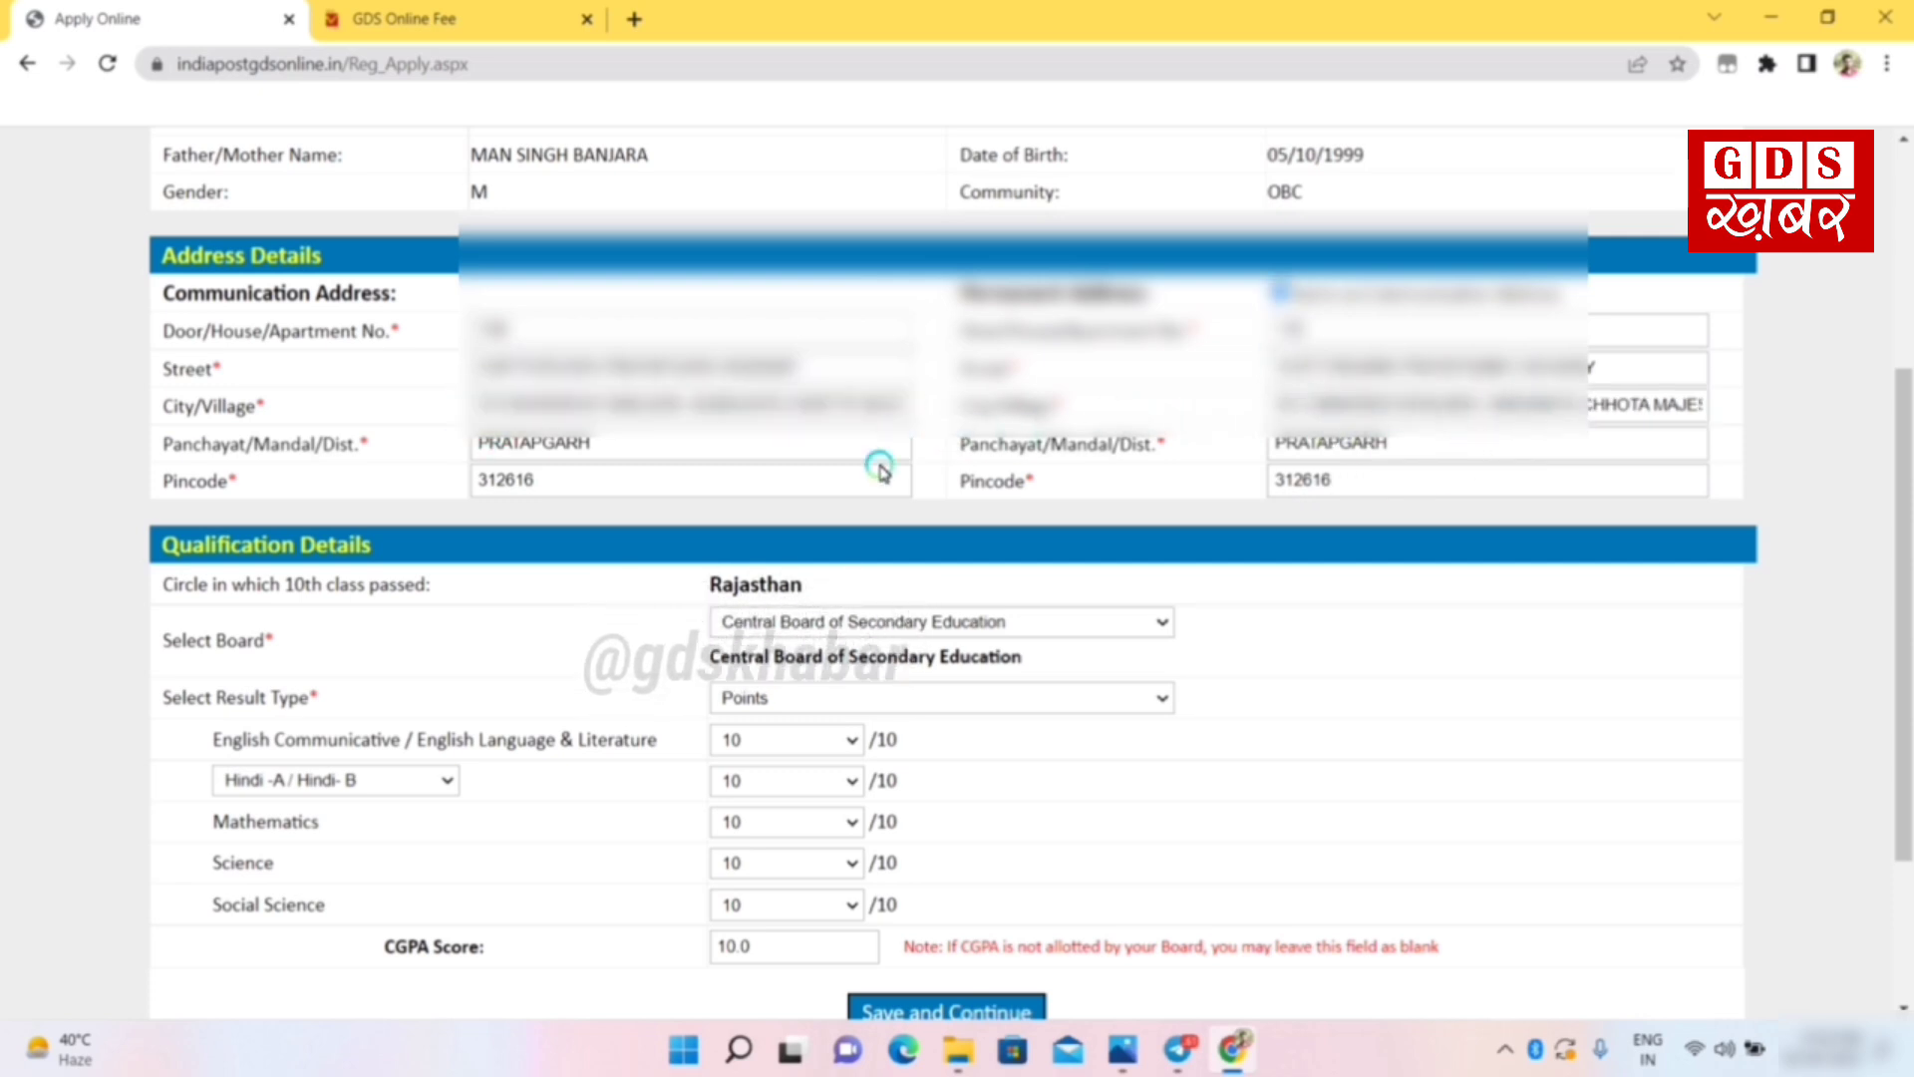
pyautogui.scroll(-2, 881, 461)
pyautogui.click(957, 764)
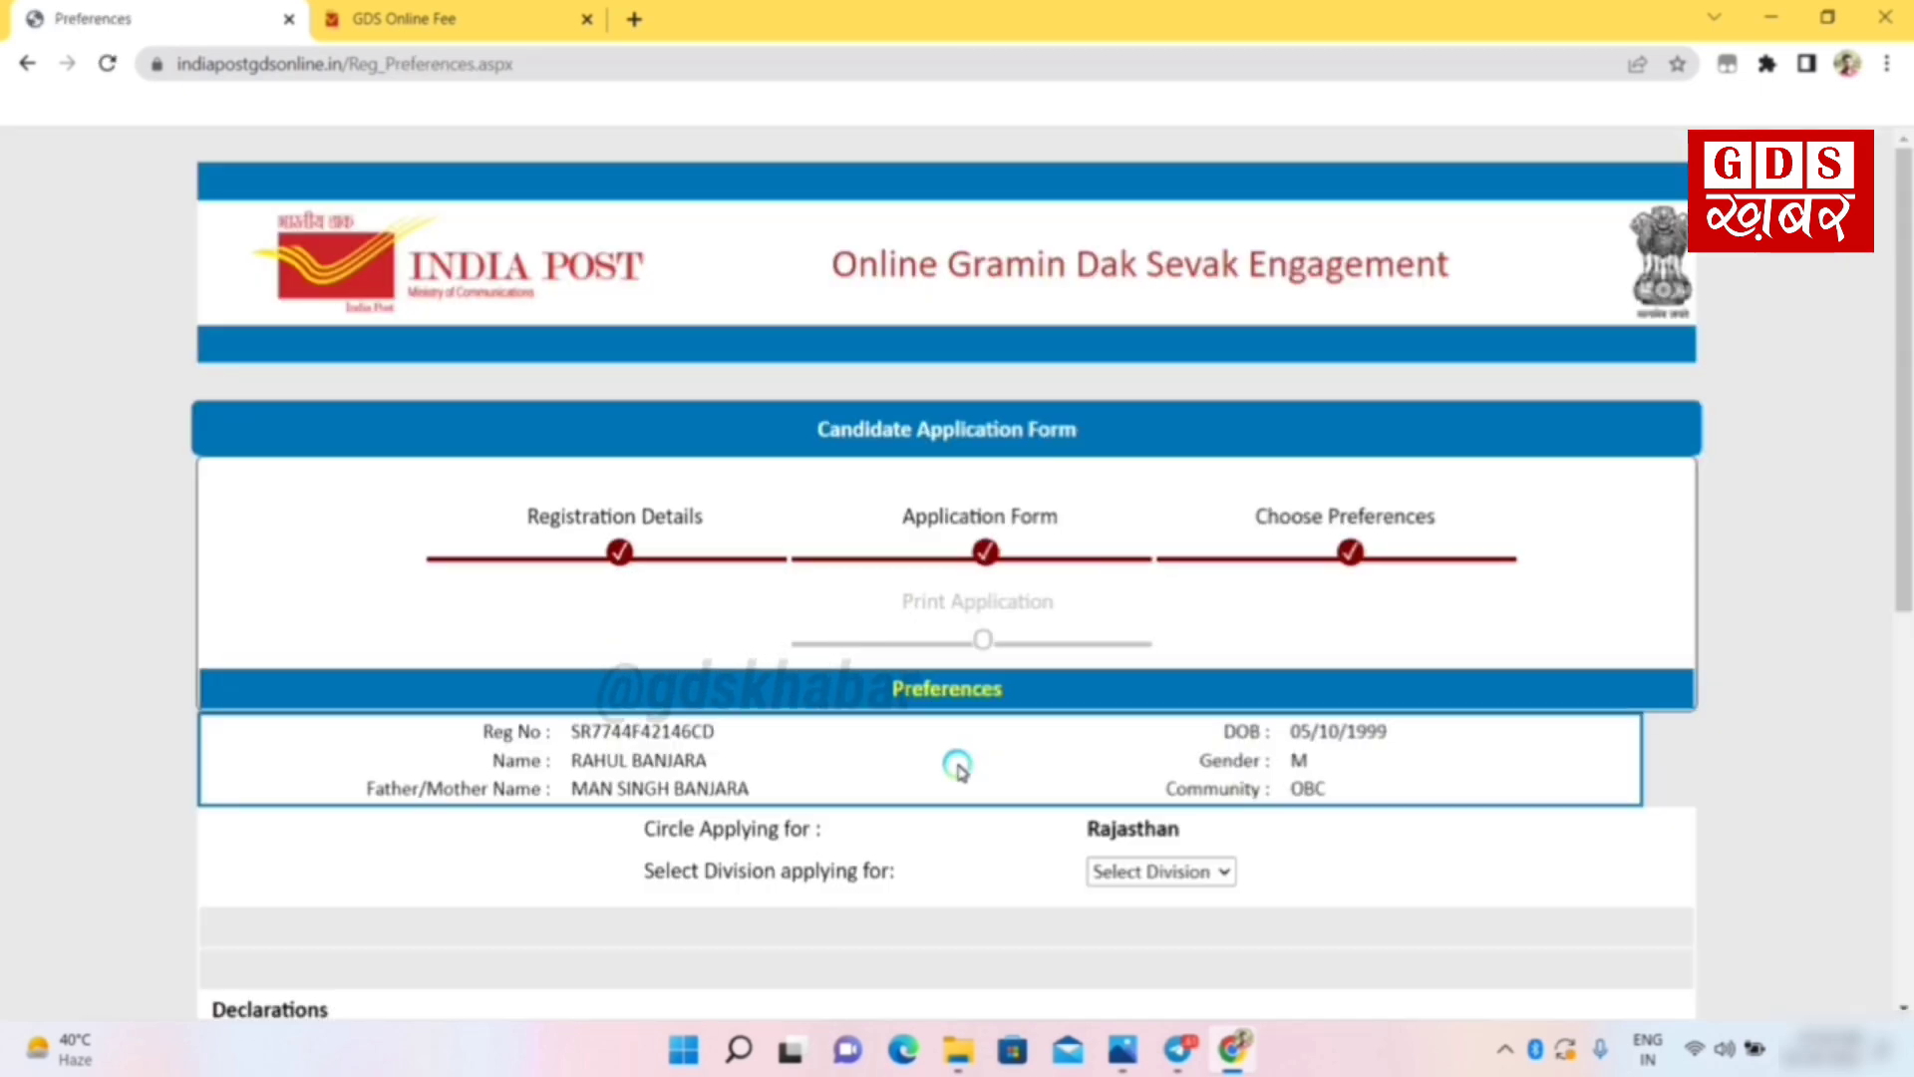
# Step: Browse the Select Division list, then close it without choosing a division
pyautogui.scroll(-3, 957, 768)
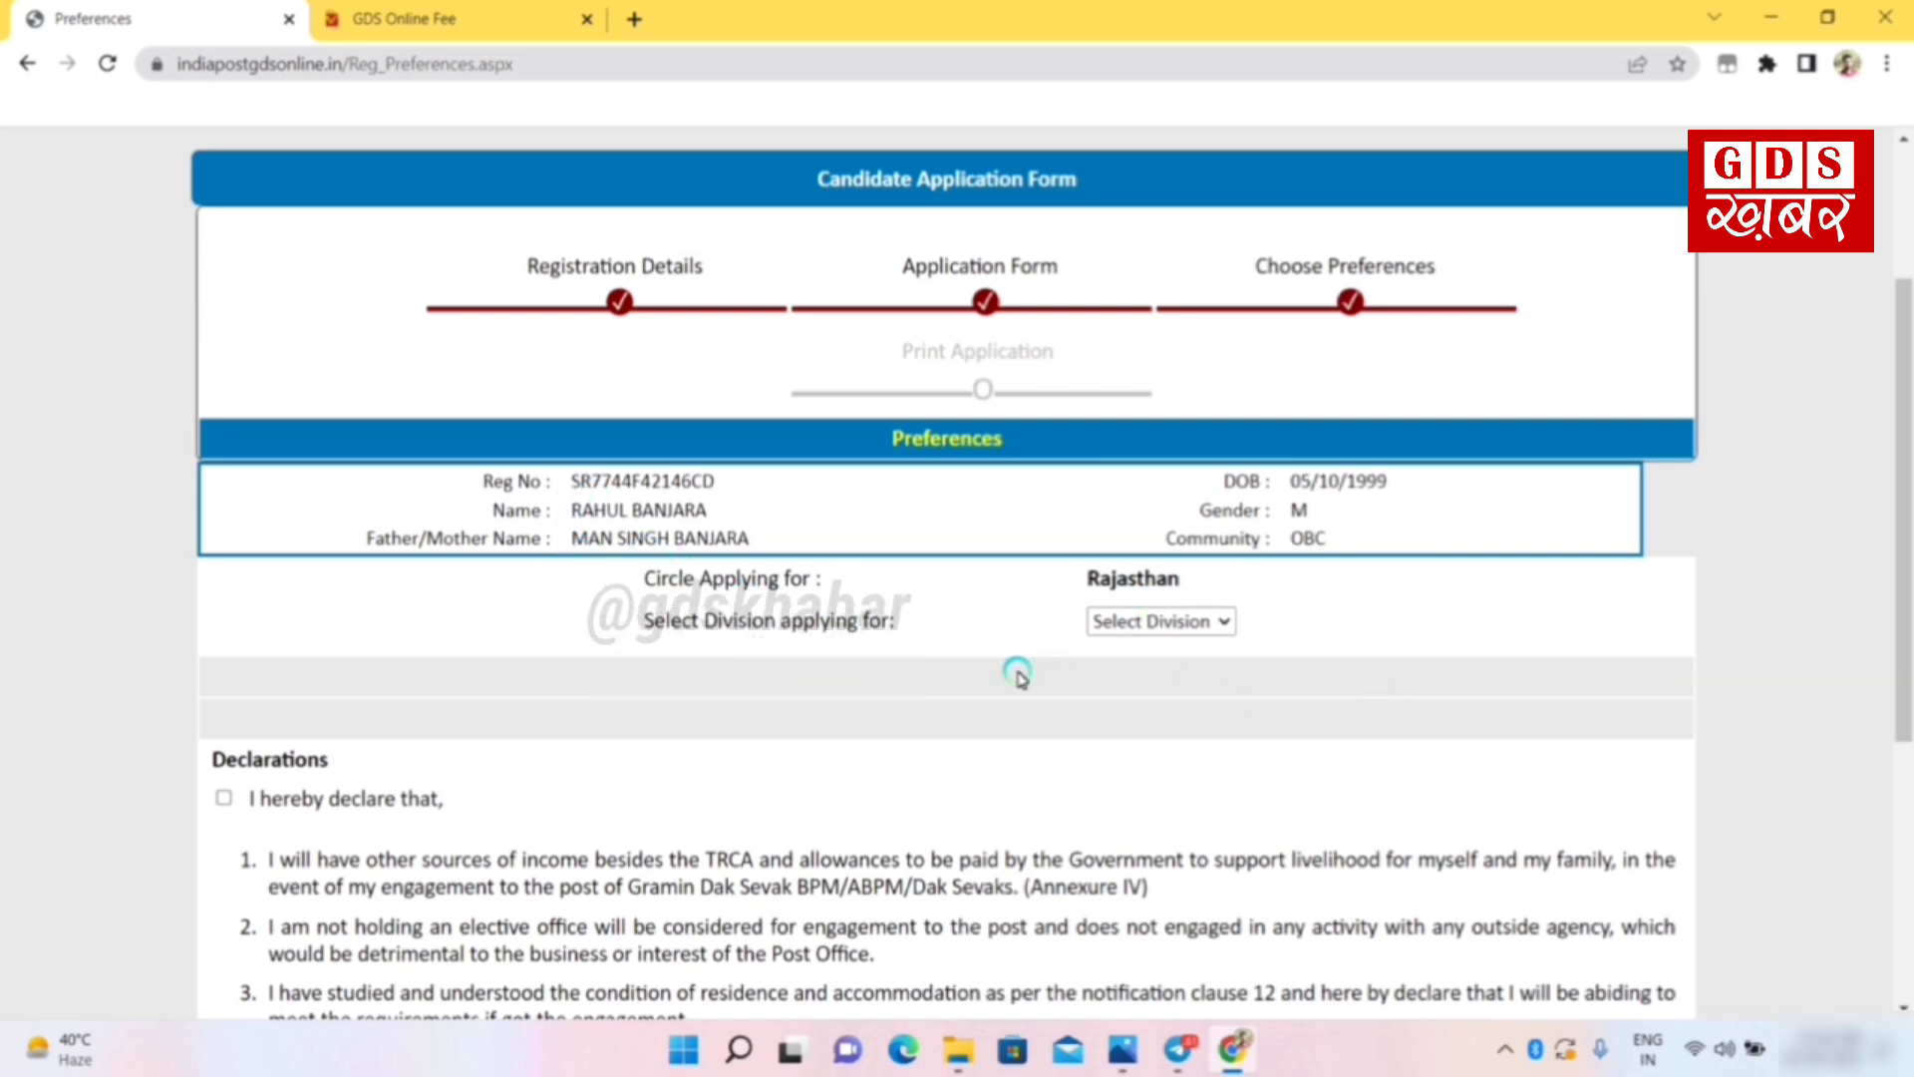
pyautogui.scroll(-5, 1017, 671)
pyautogui.scroll(6, 1017, 671)
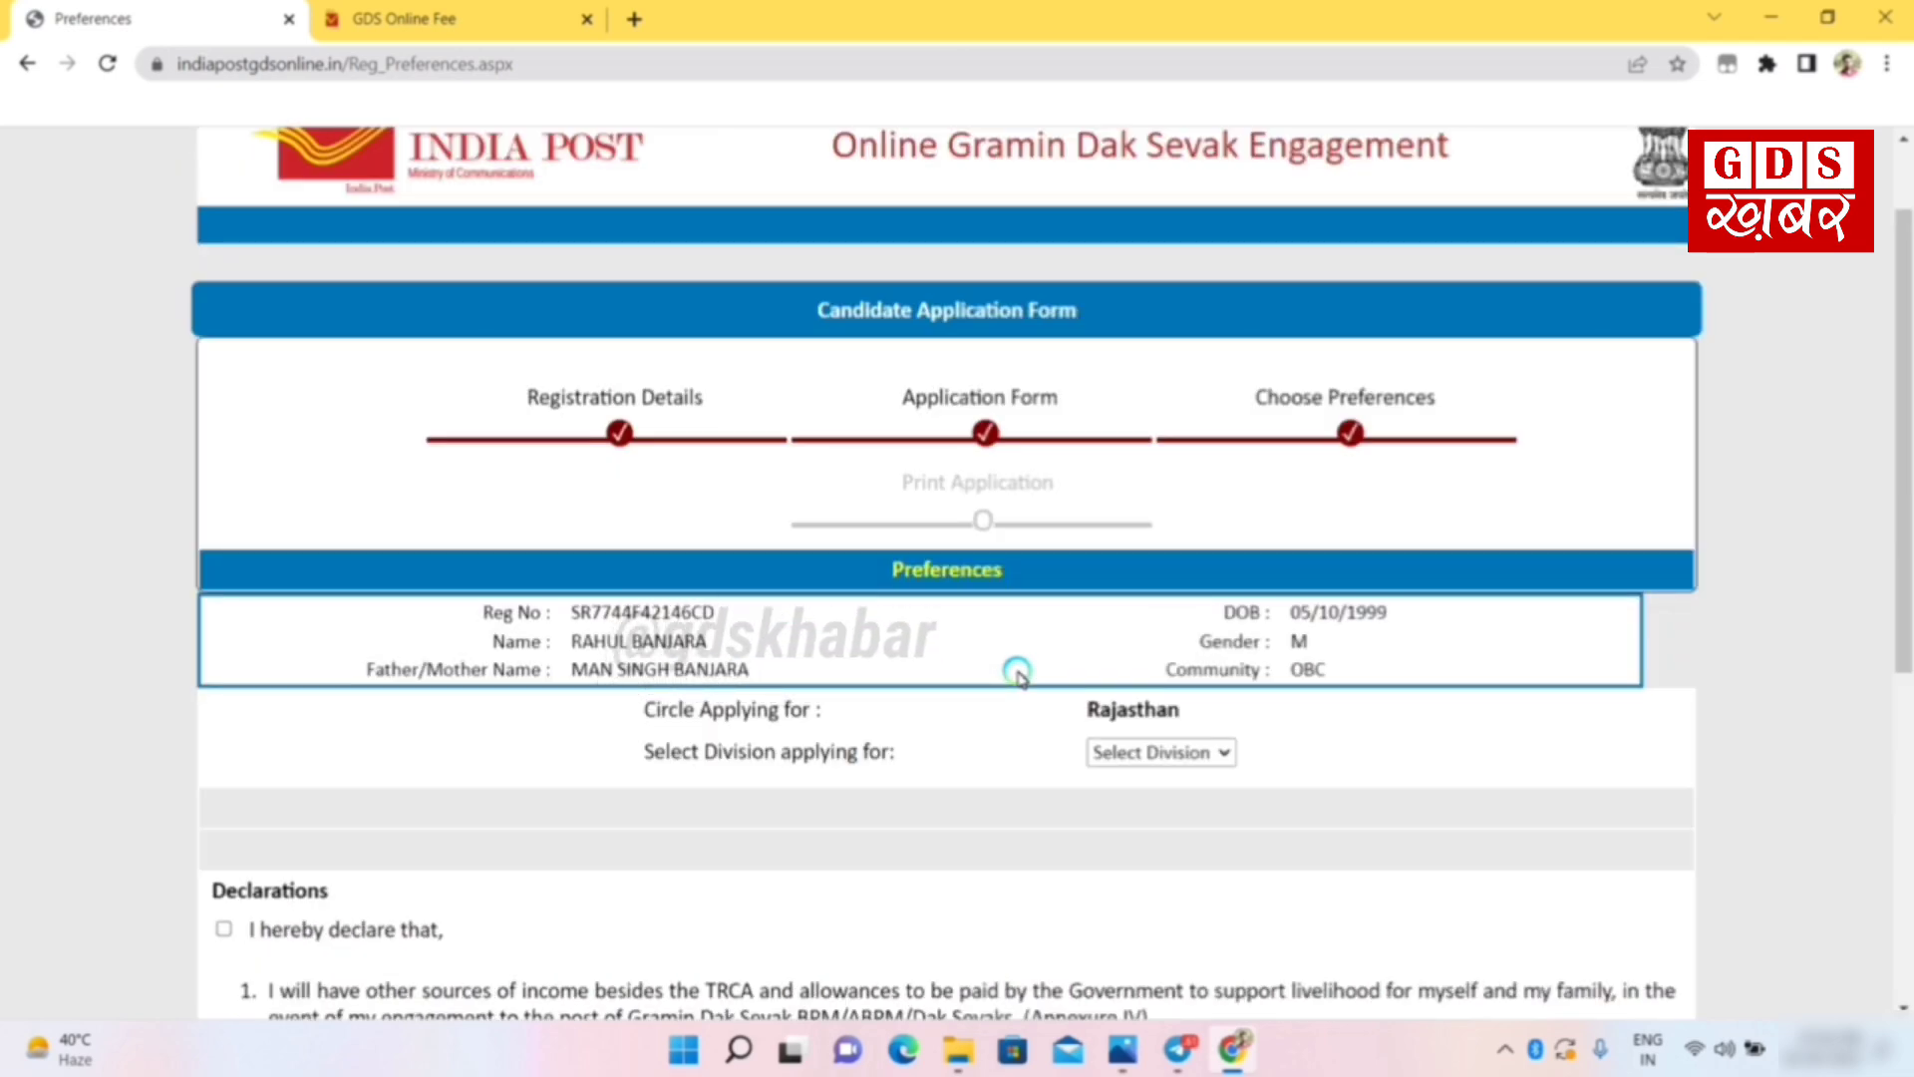
pyautogui.click(1154, 752)
pyautogui.scroll(-1, 1153, 725)
pyautogui.scroll(-2, 1161, 636)
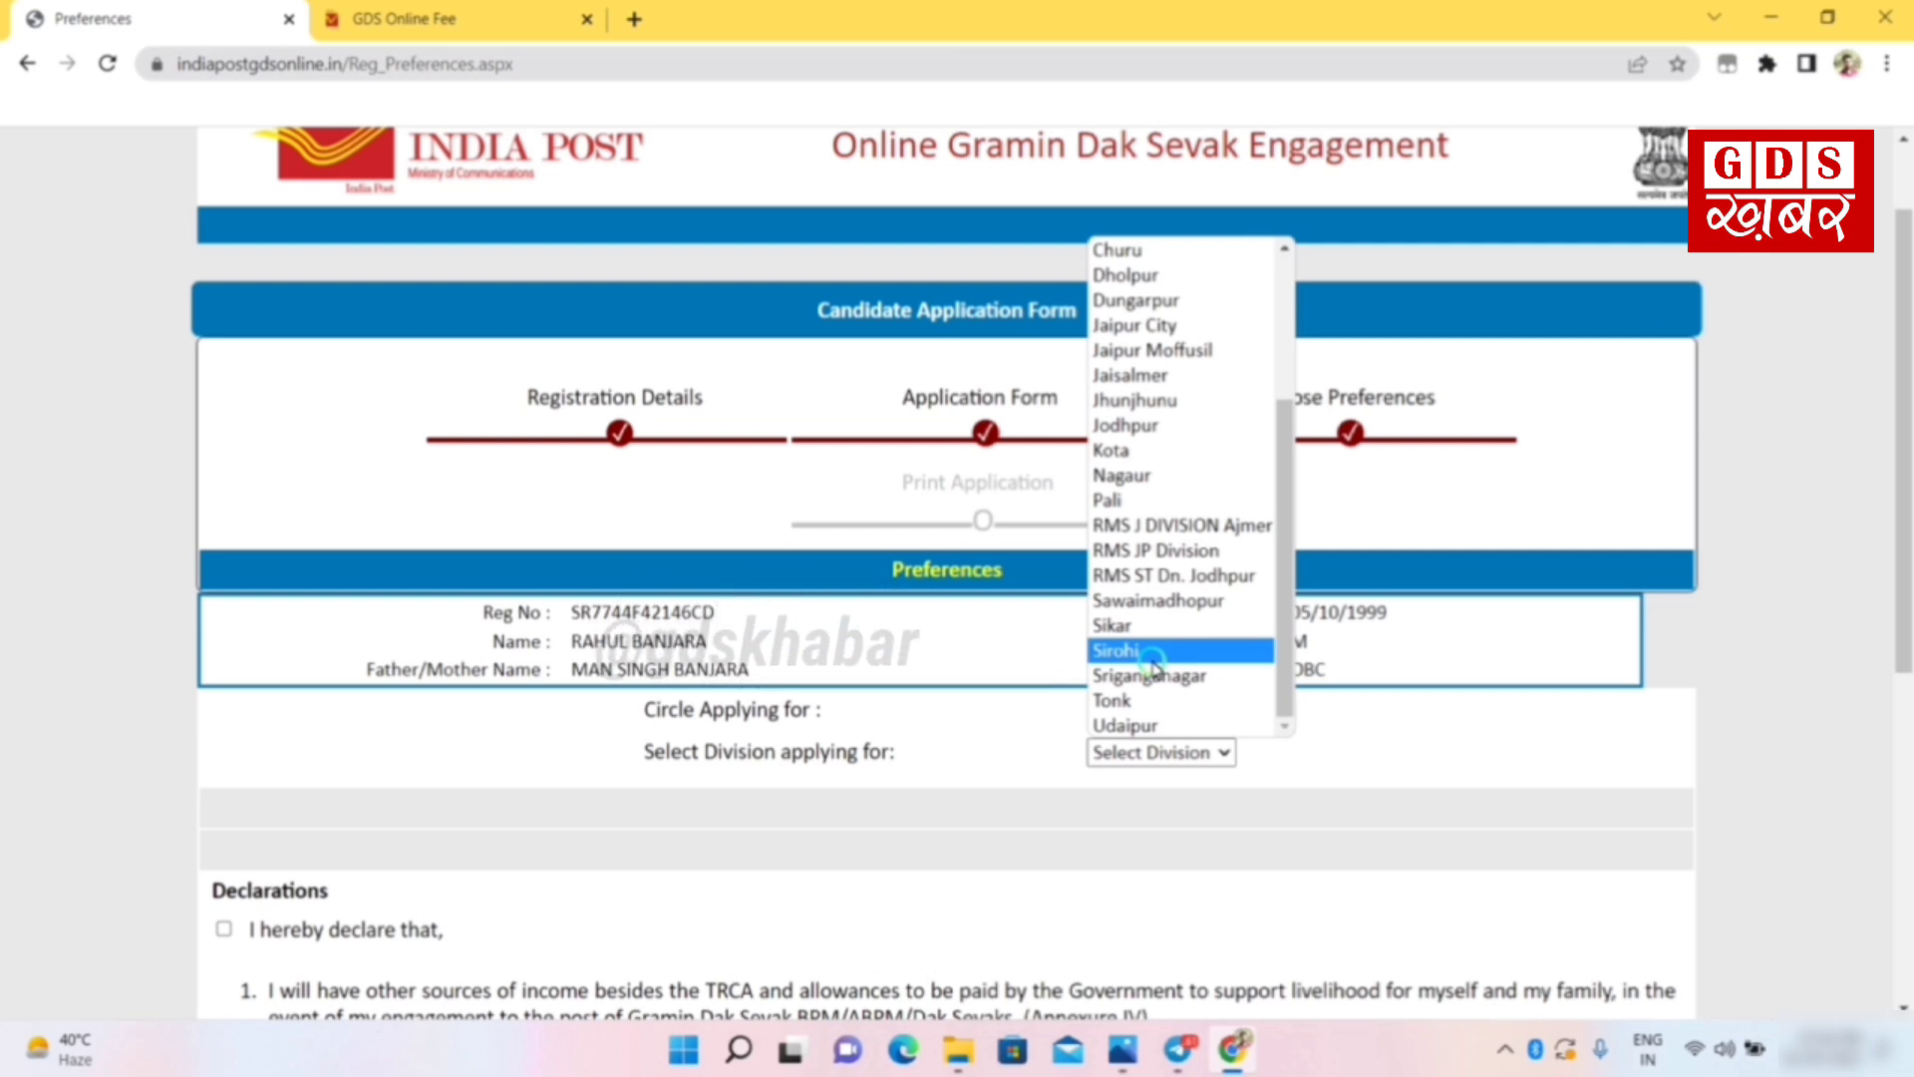
pyautogui.scroll(3, 1152, 653)
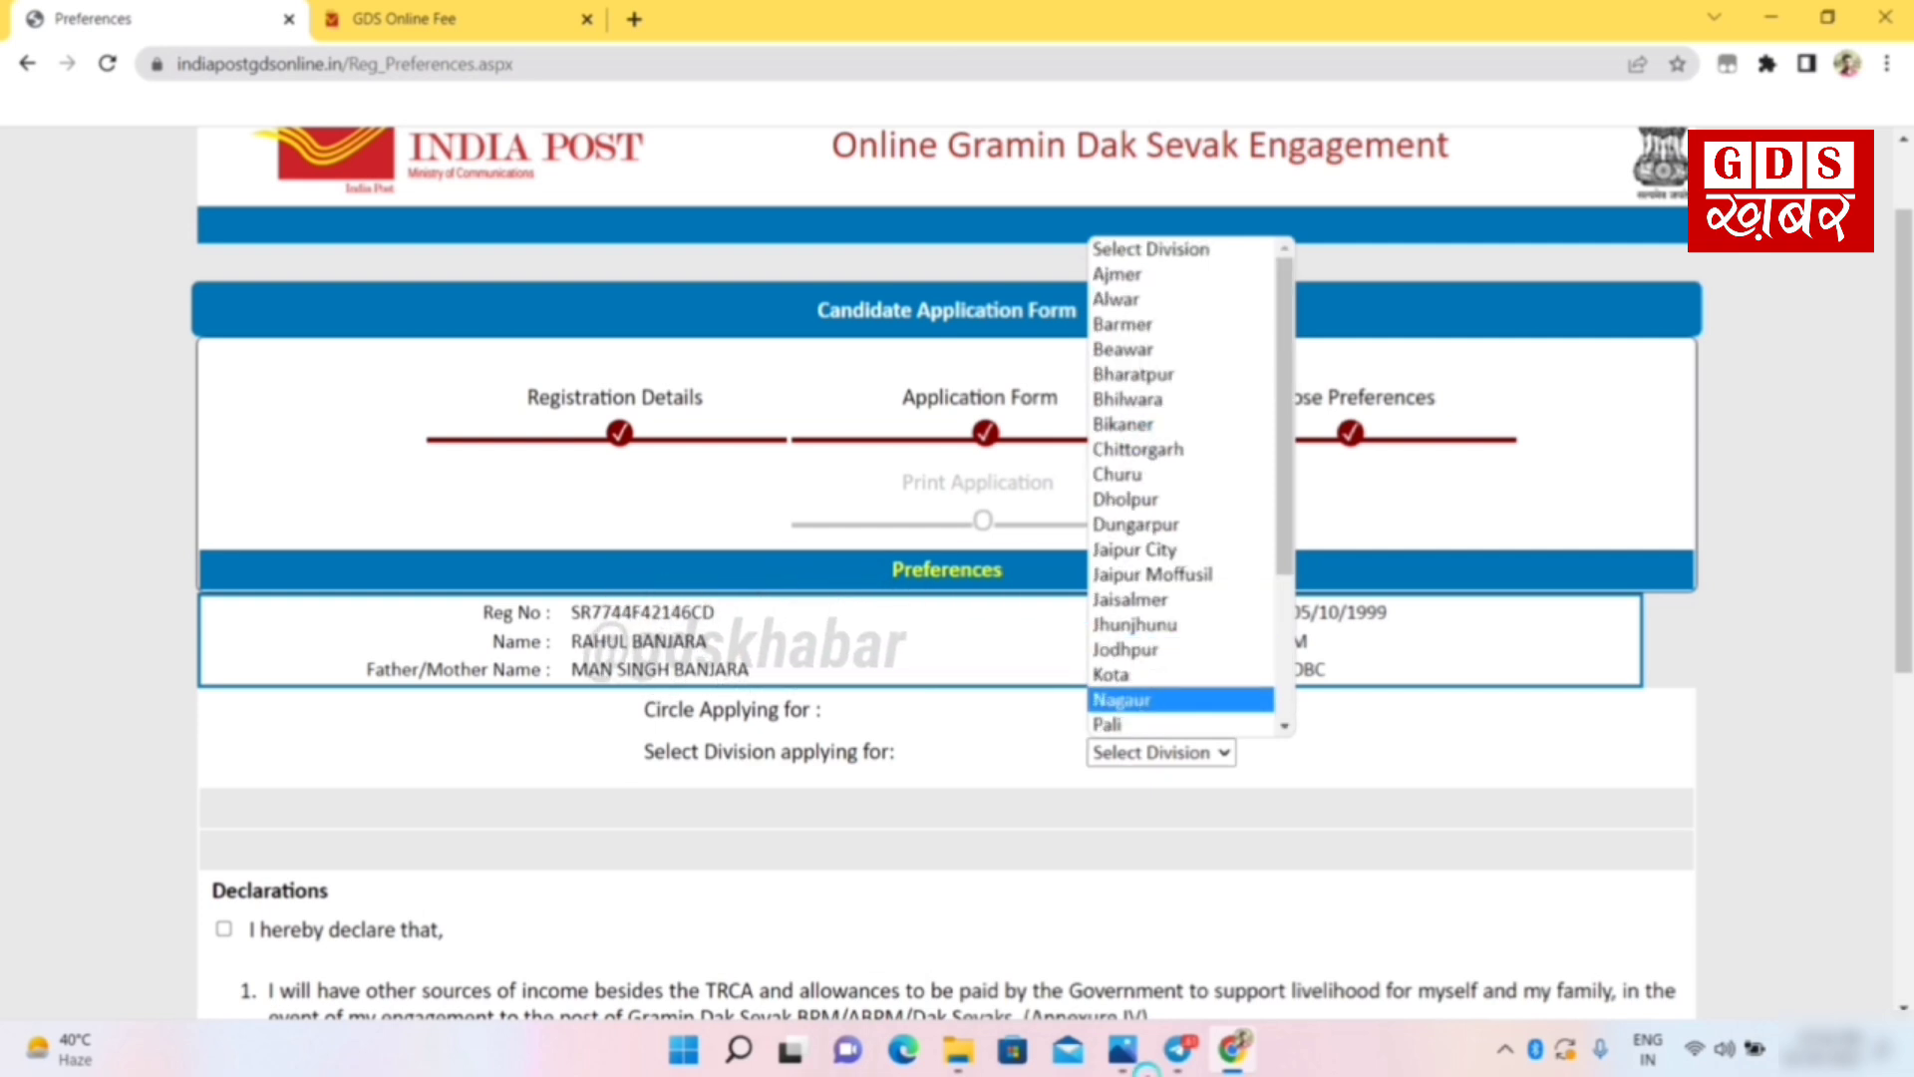
pyautogui.click(995, 808)
# Step: Choose Chittorgarh as the division and review its branch office posts and declarations
pyautogui.click(1136, 750)
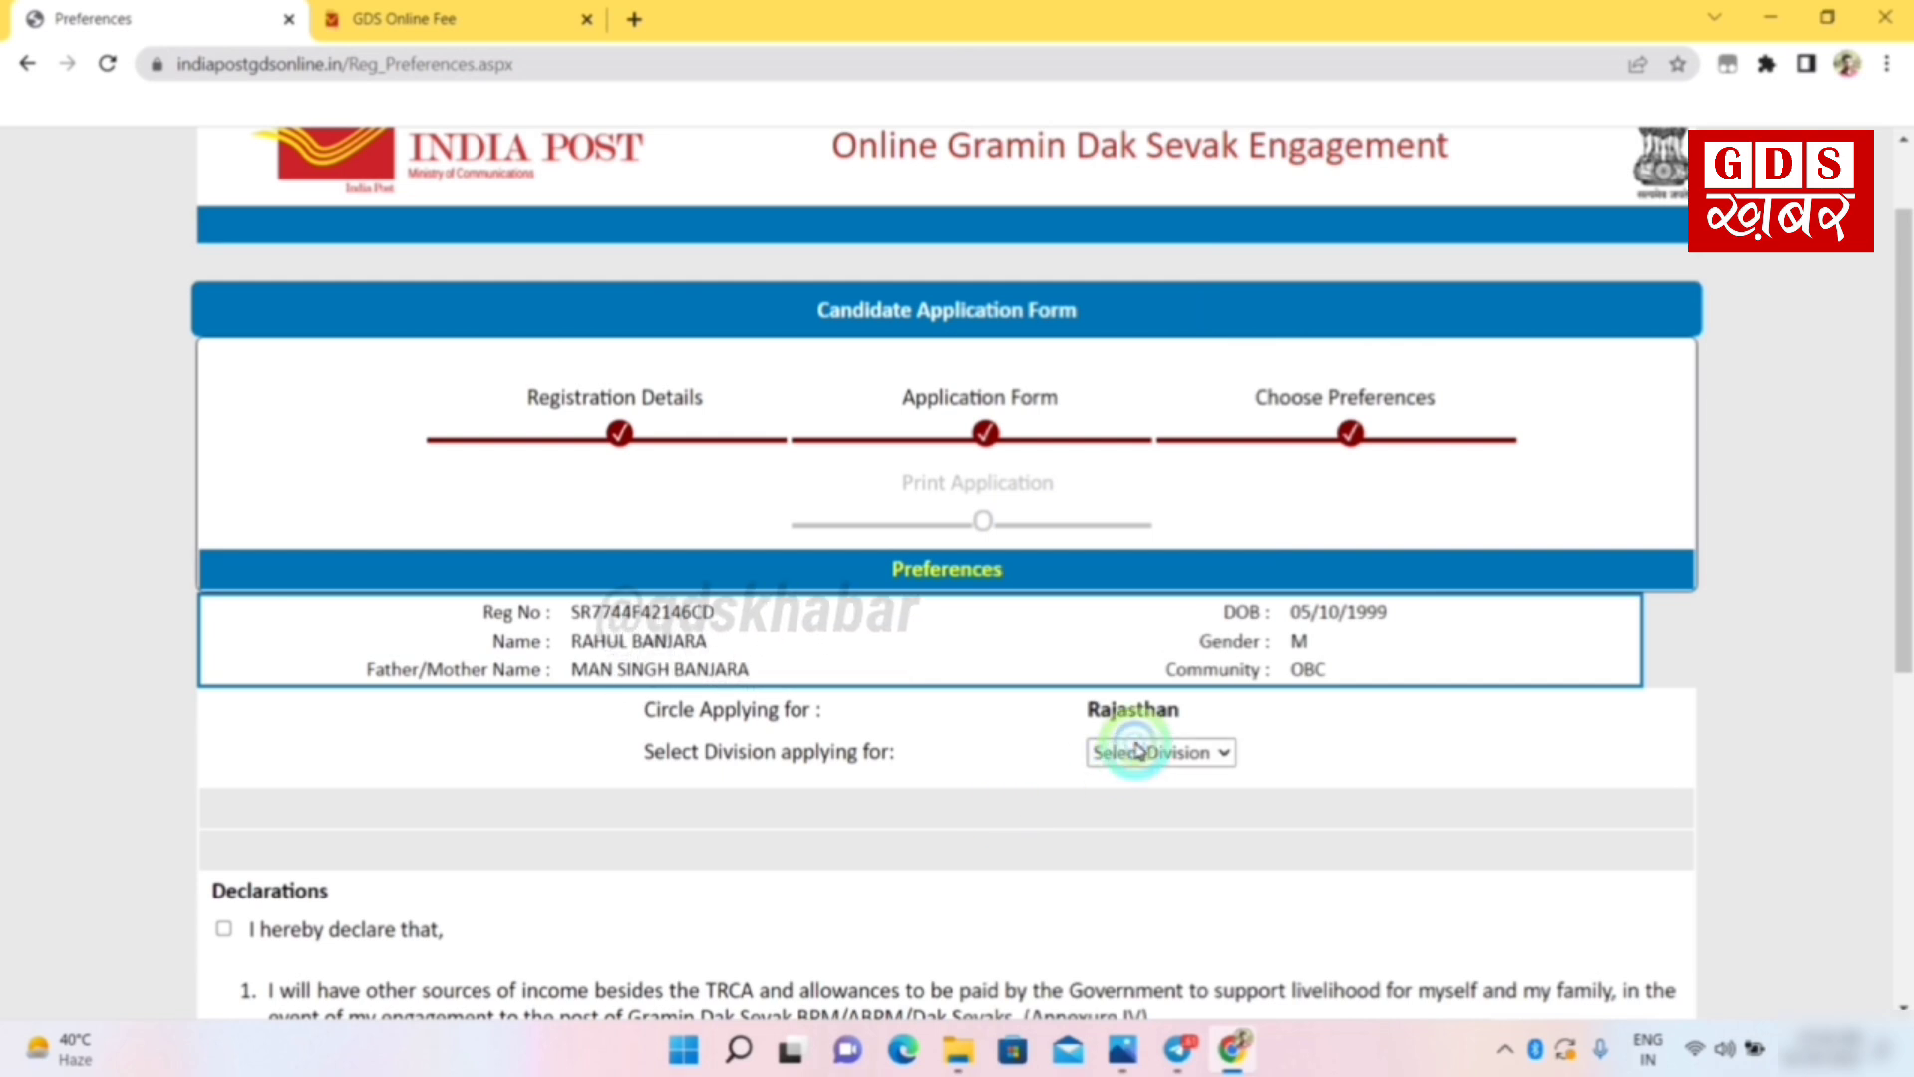
pyautogui.click(1136, 750)
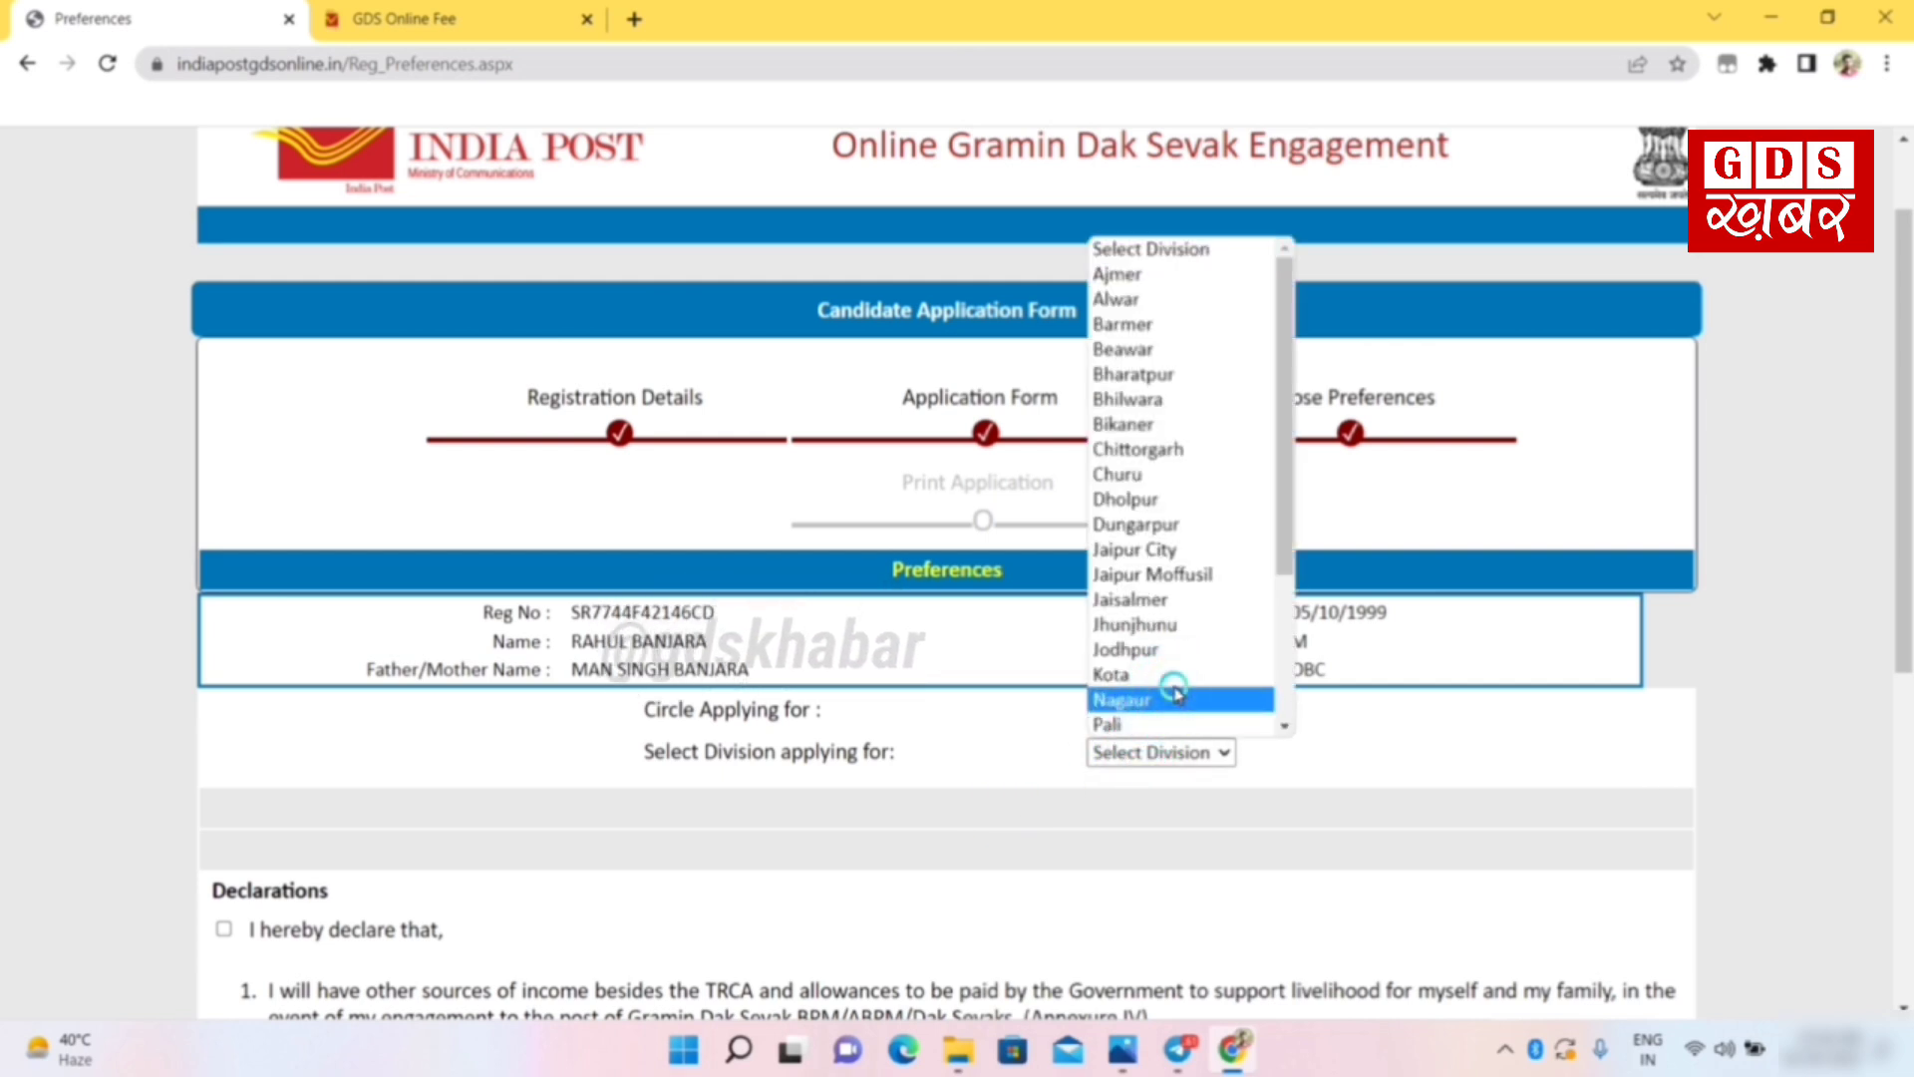
pyautogui.click(1134, 453)
pyautogui.scroll(-5, 1004, 766)
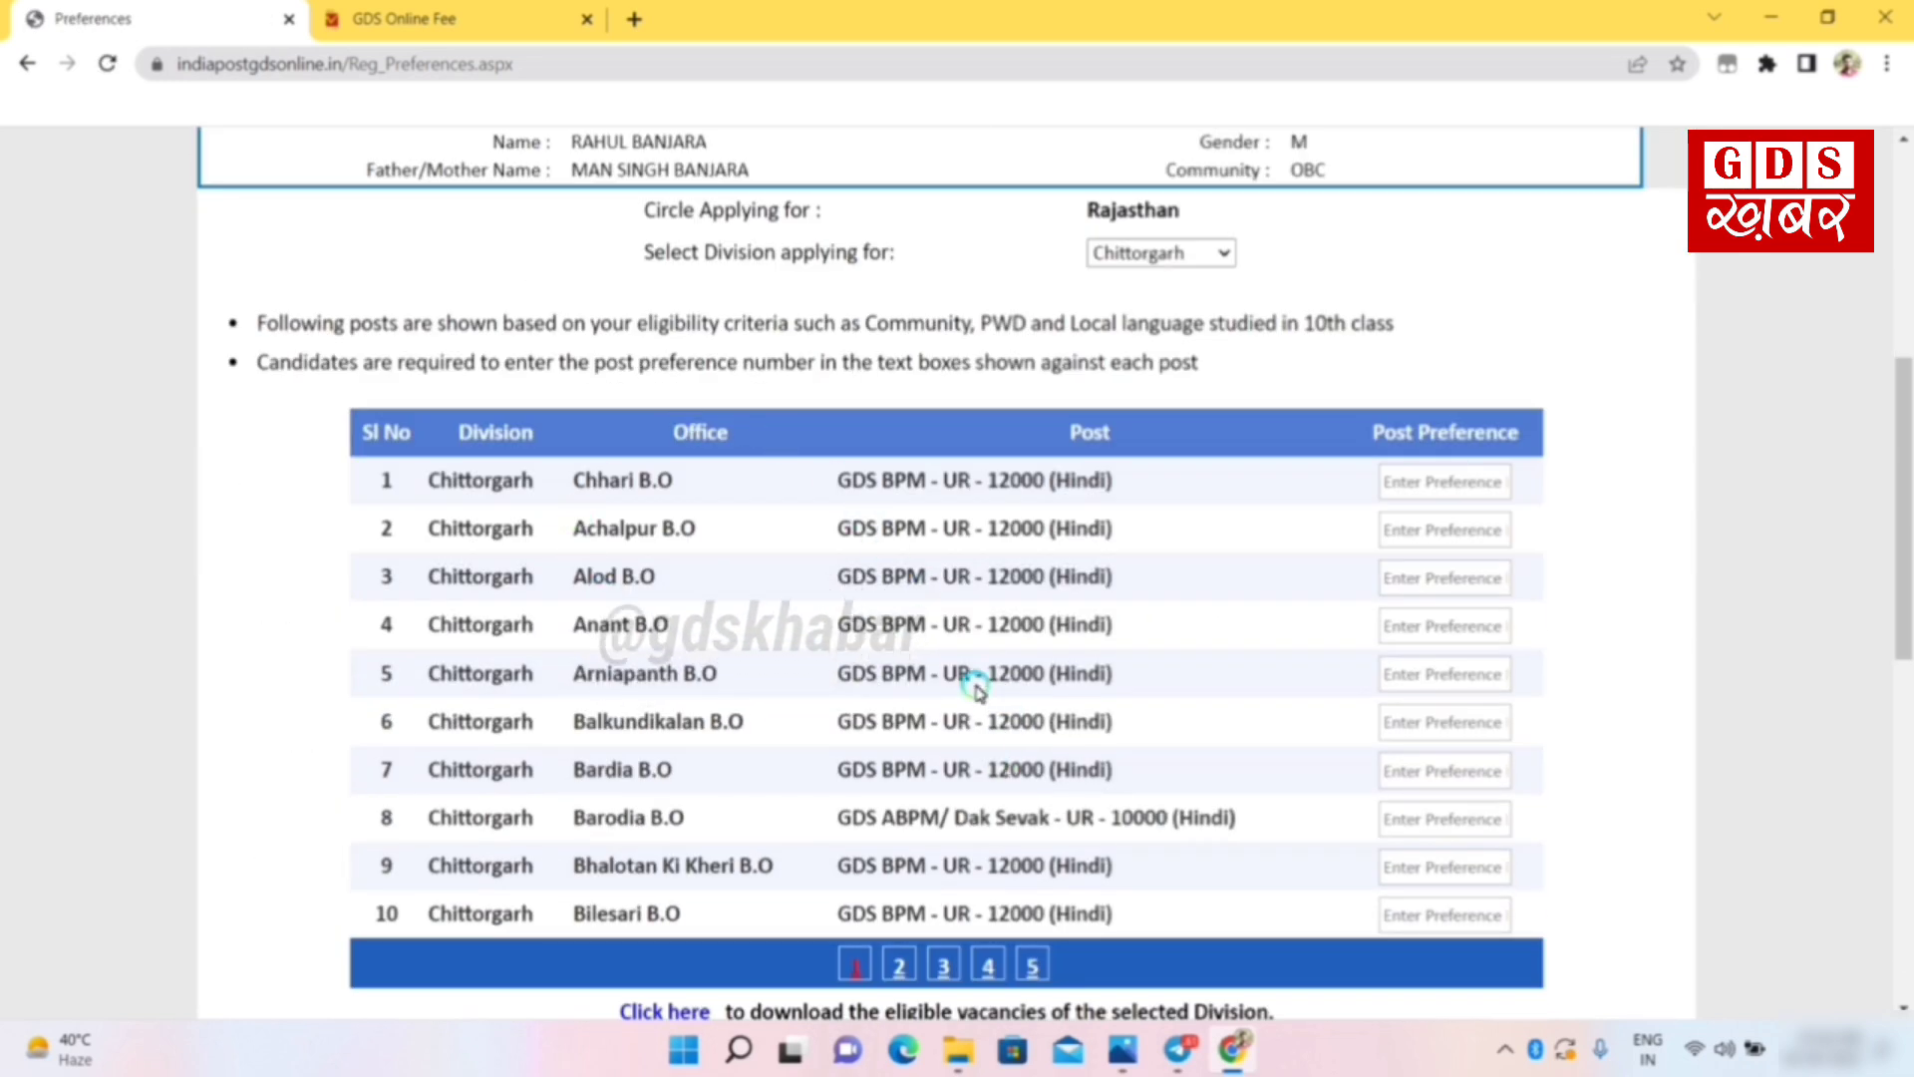
pyautogui.scroll(-9, 955, 775)
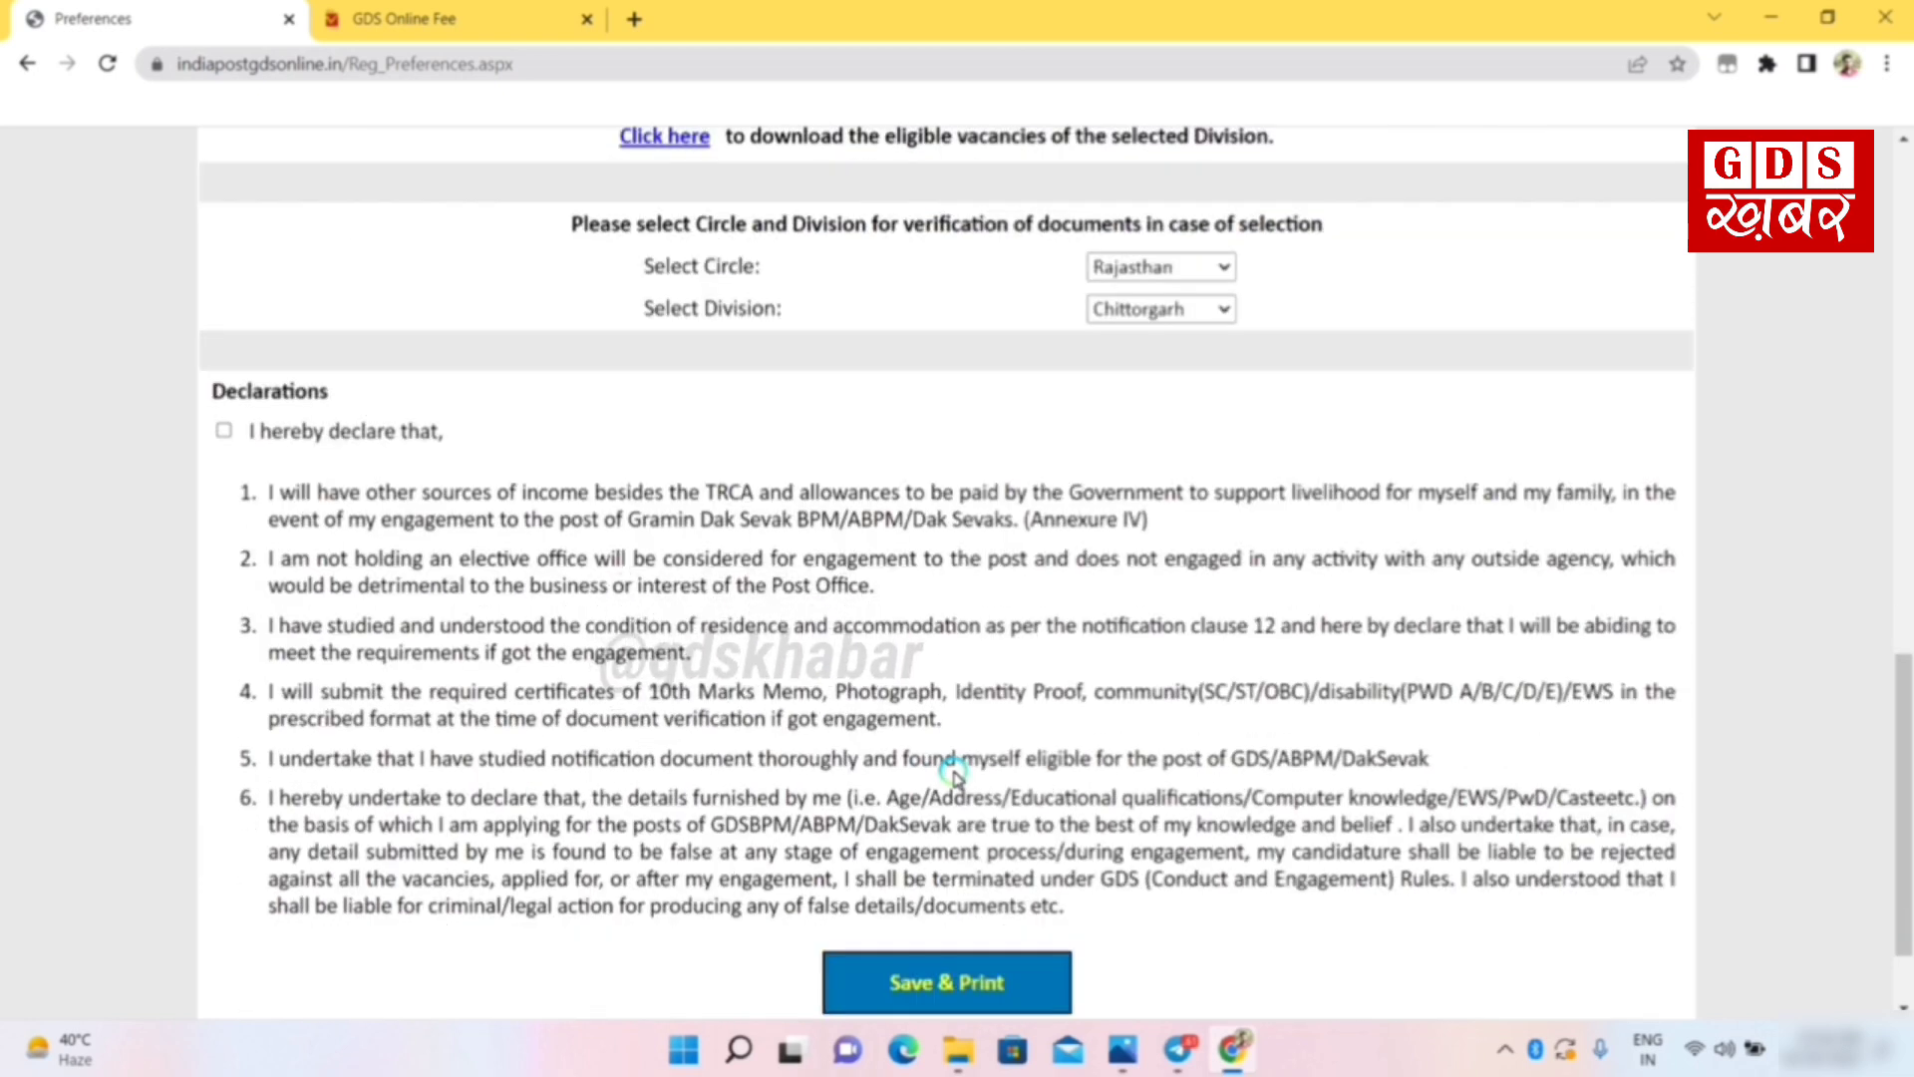
pyautogui.scroll(5, 954, 776)
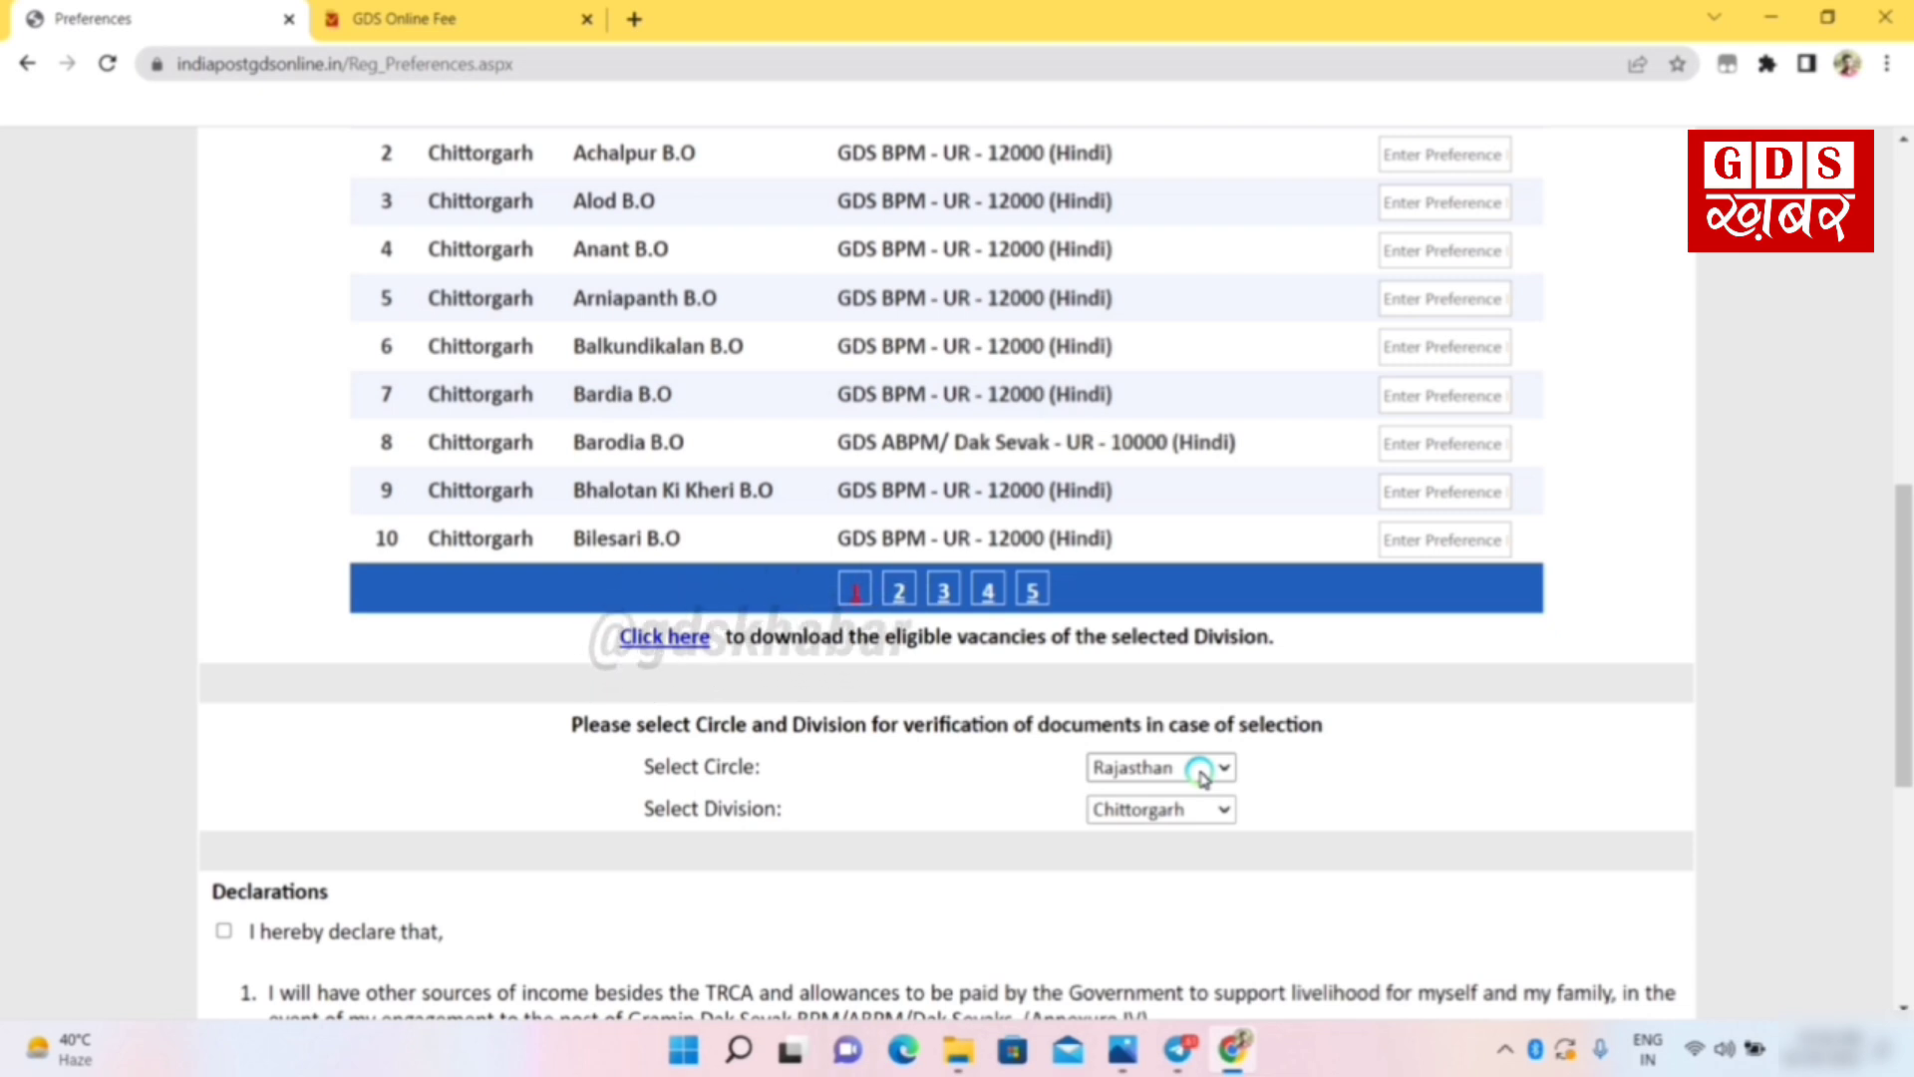
# Step: Keep Chittorgarh under Rajasthan as the document-verification division
pyautogui.click(1192, 816)
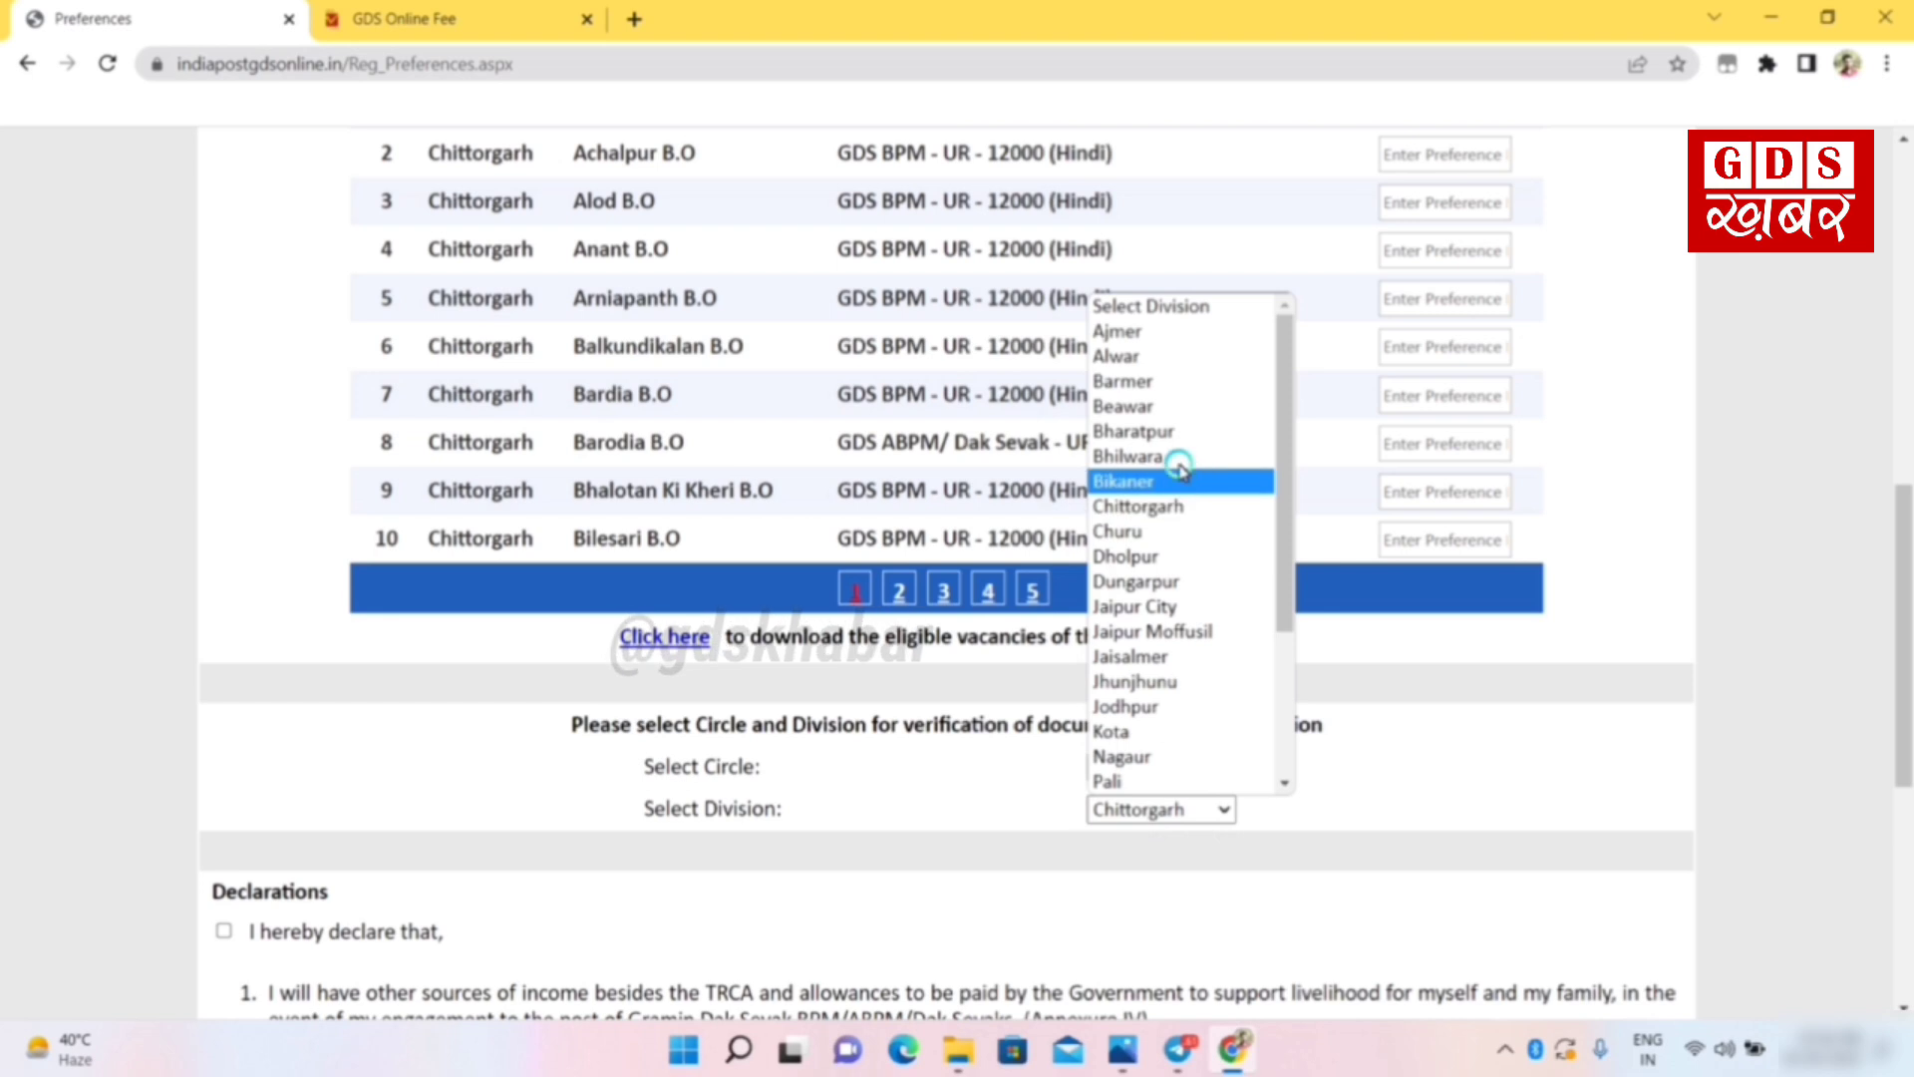
pyautogui.scroll(-3, 1180, 464)
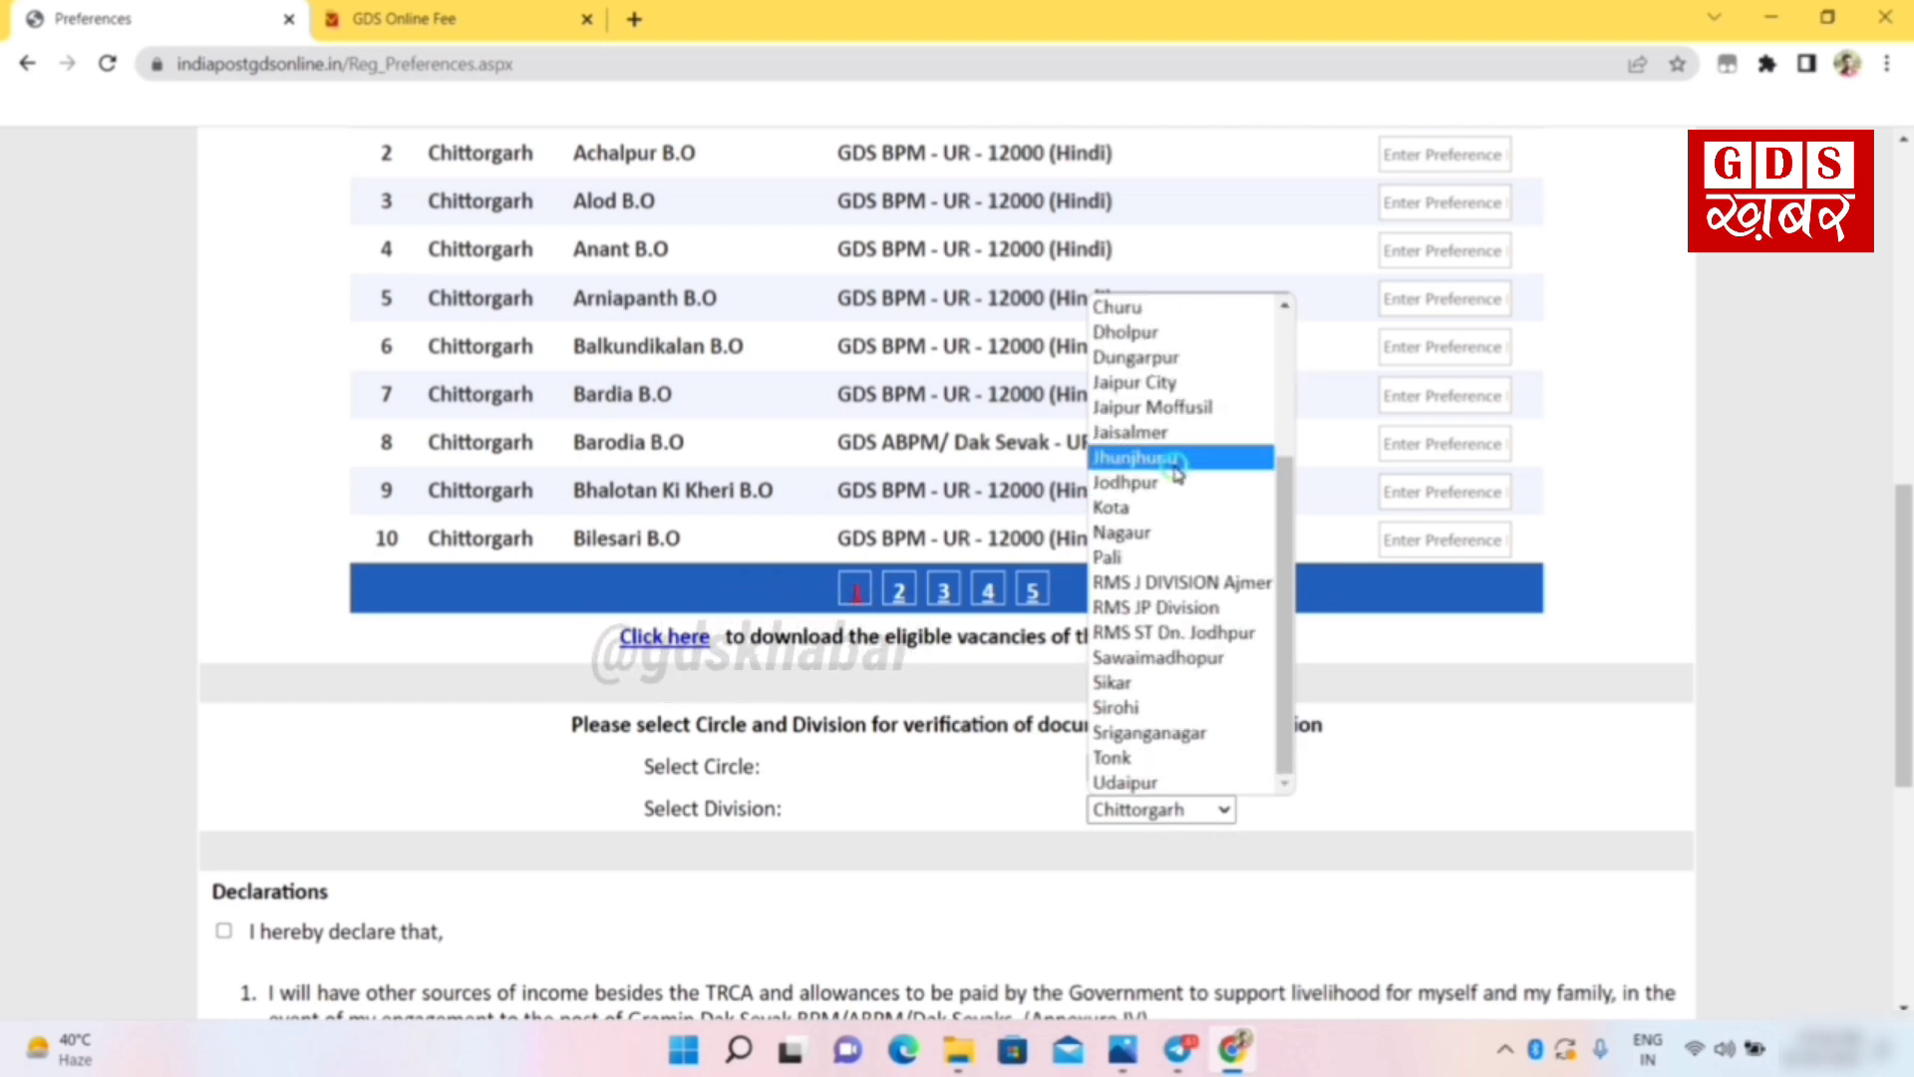
pyautogui.scroll(3, 1180, 468)
pyautogui.click(1169, 809)
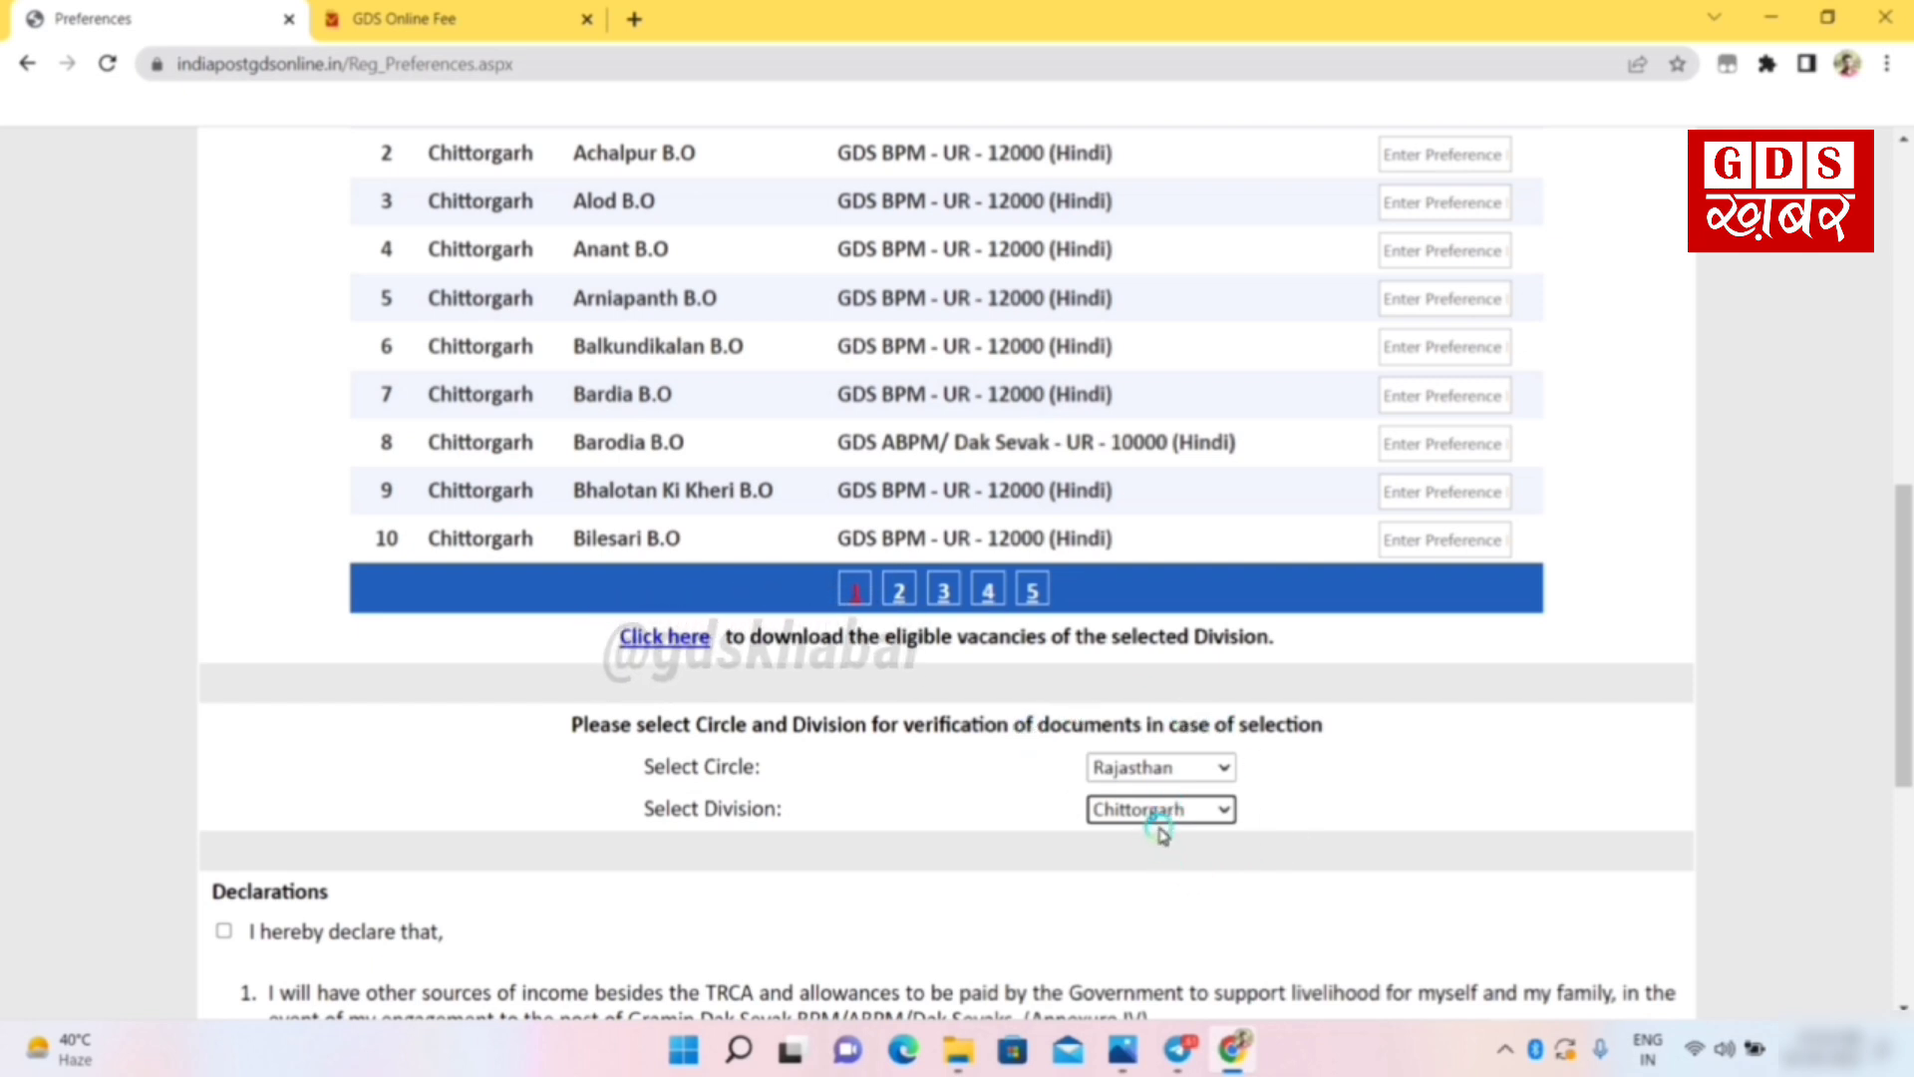
# Step: Page through the eligible posts to the last page and give Binota S.O preference 43
pyautogui.scroll(5, 1287, 678)
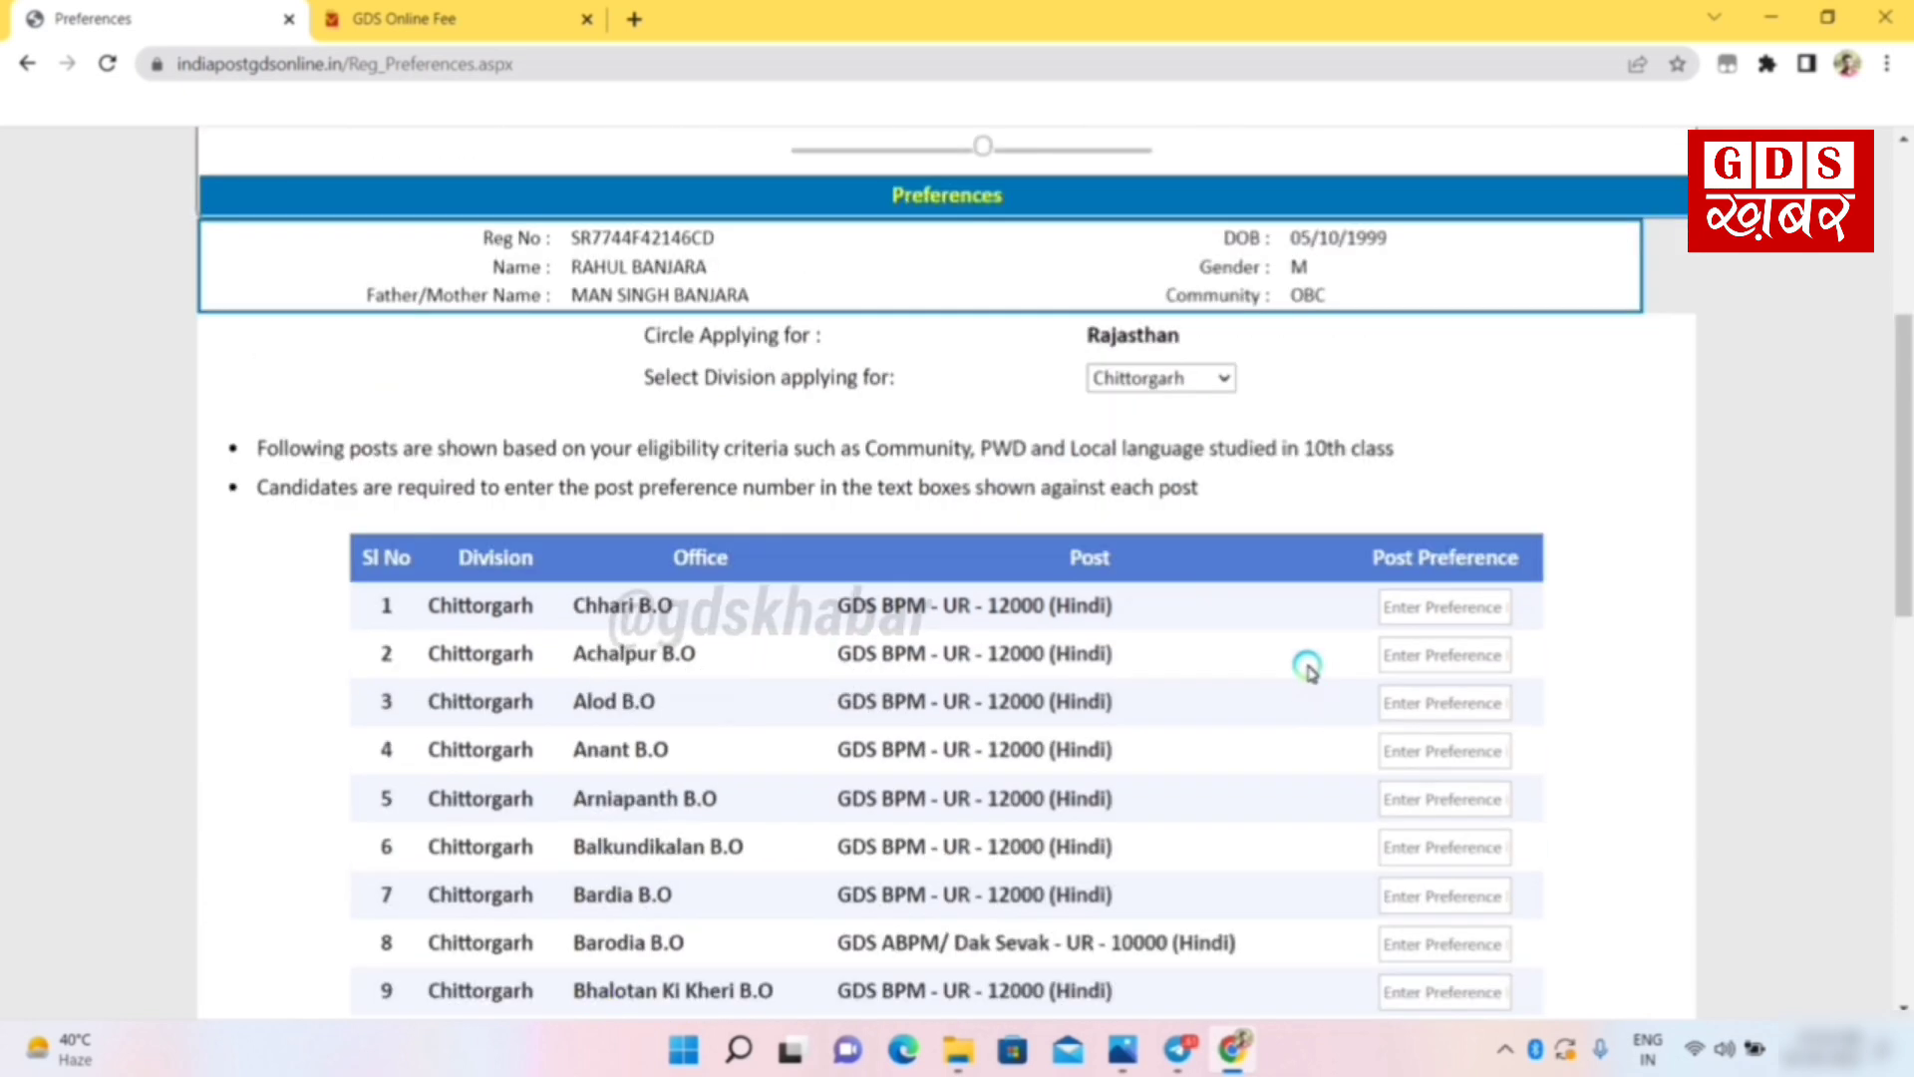
pyautogui.scroll(-1, 1308, 670)
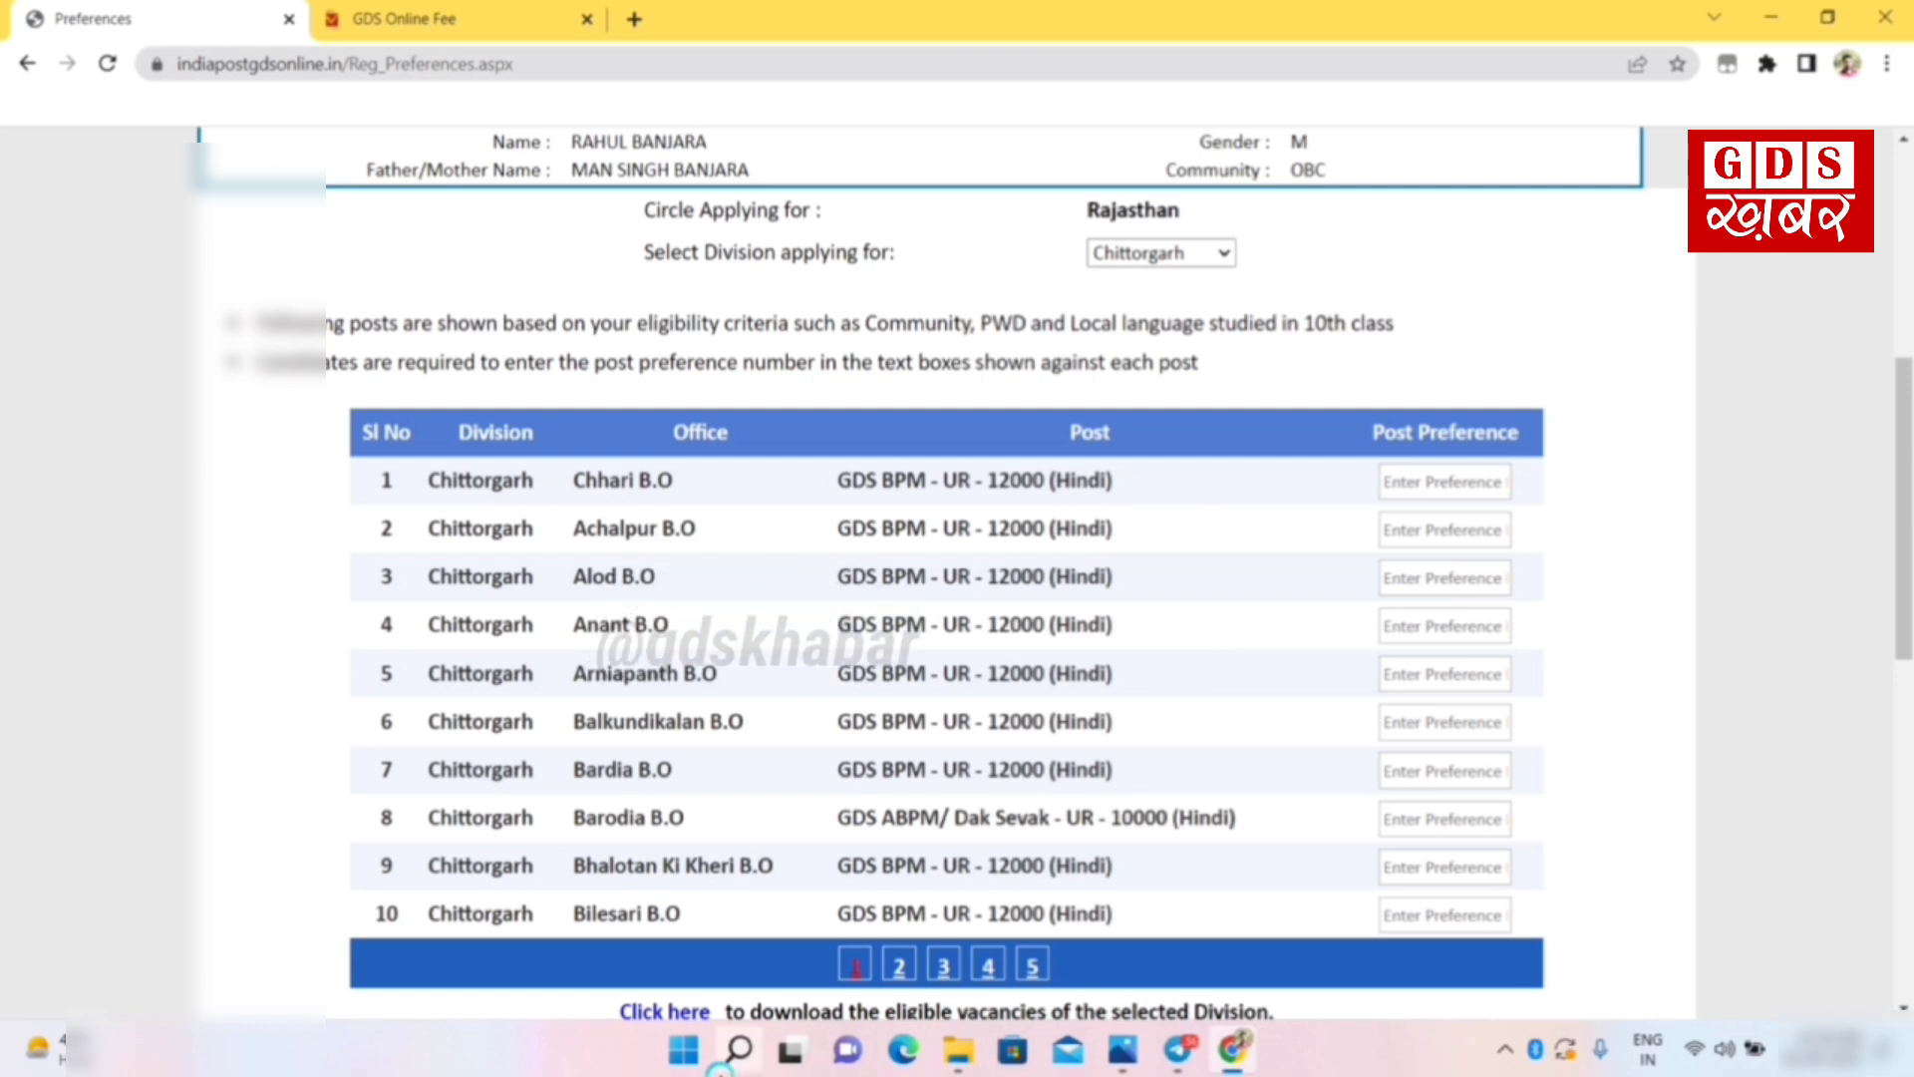
pyautogui.click(923, 967)
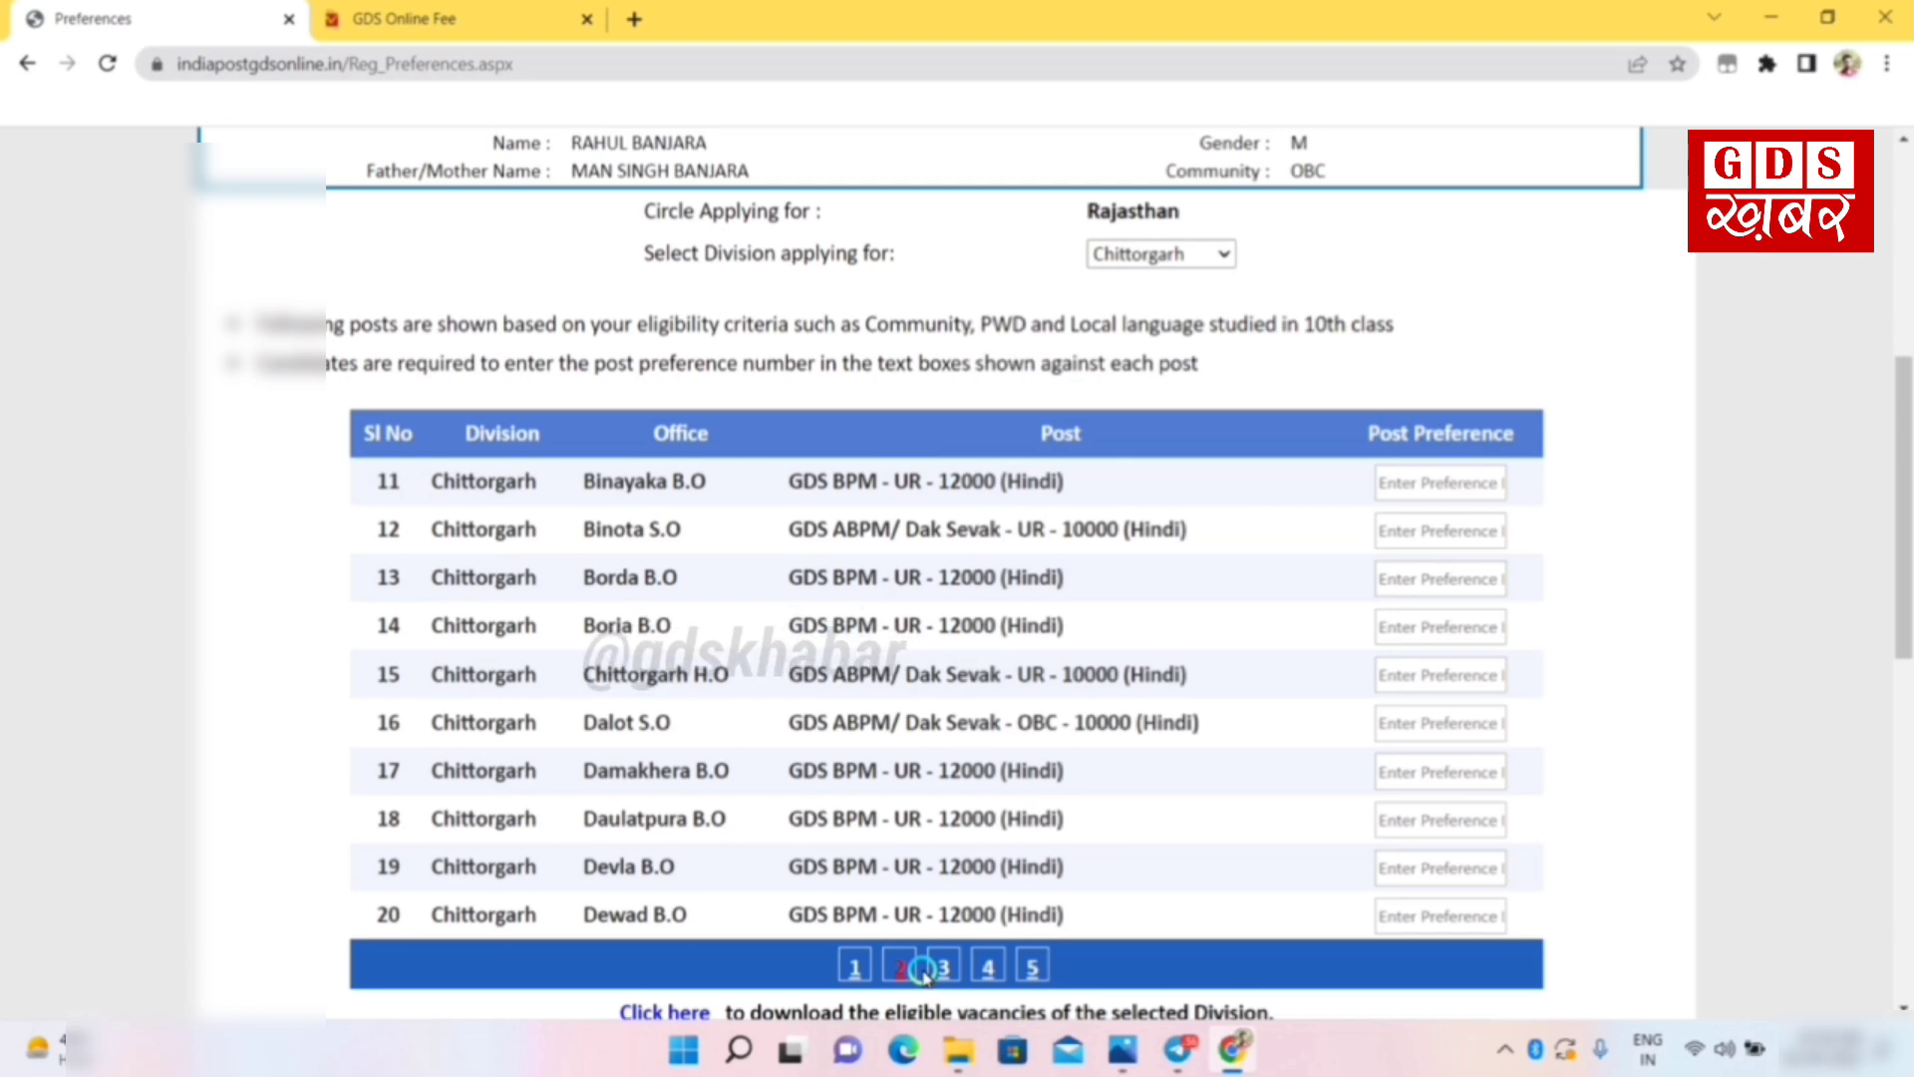
pyautogui.click(990, 966)
pyautogui.click(1022, 964)
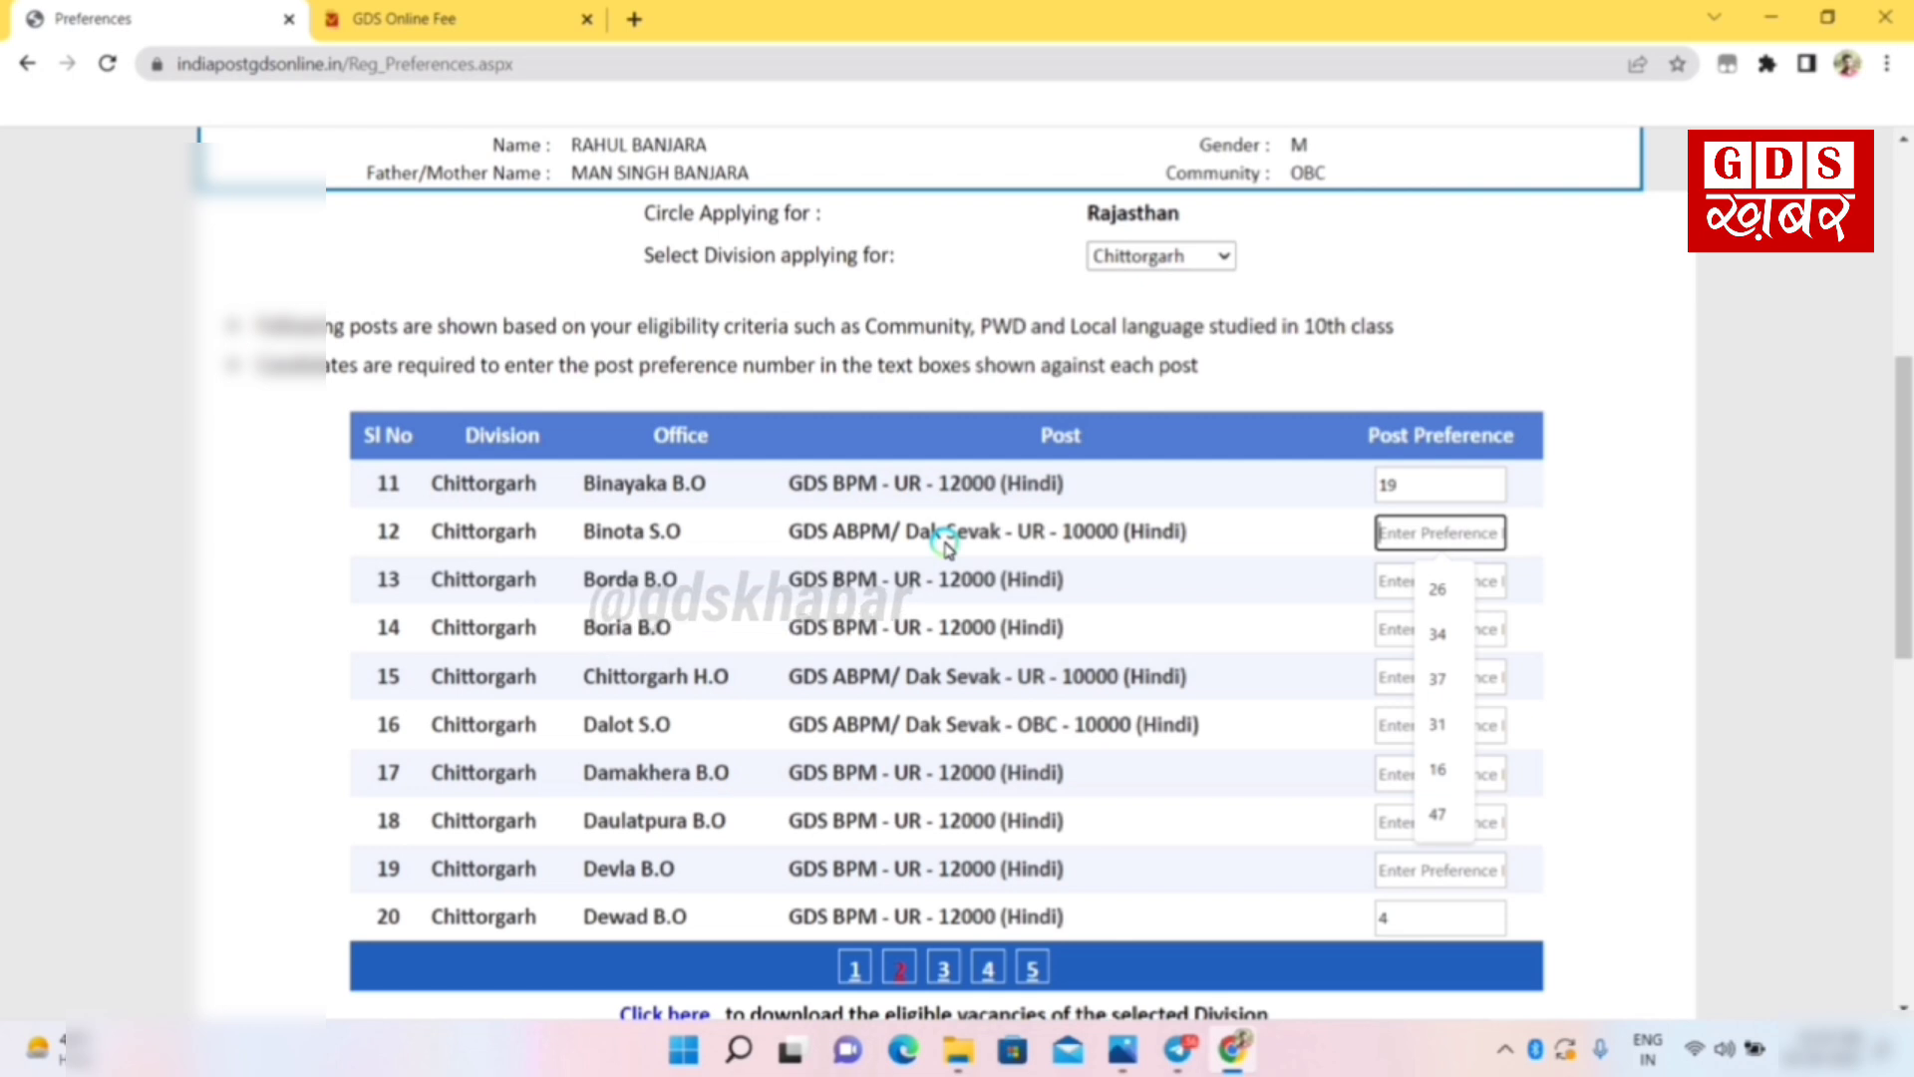
pyautogui.write('43')
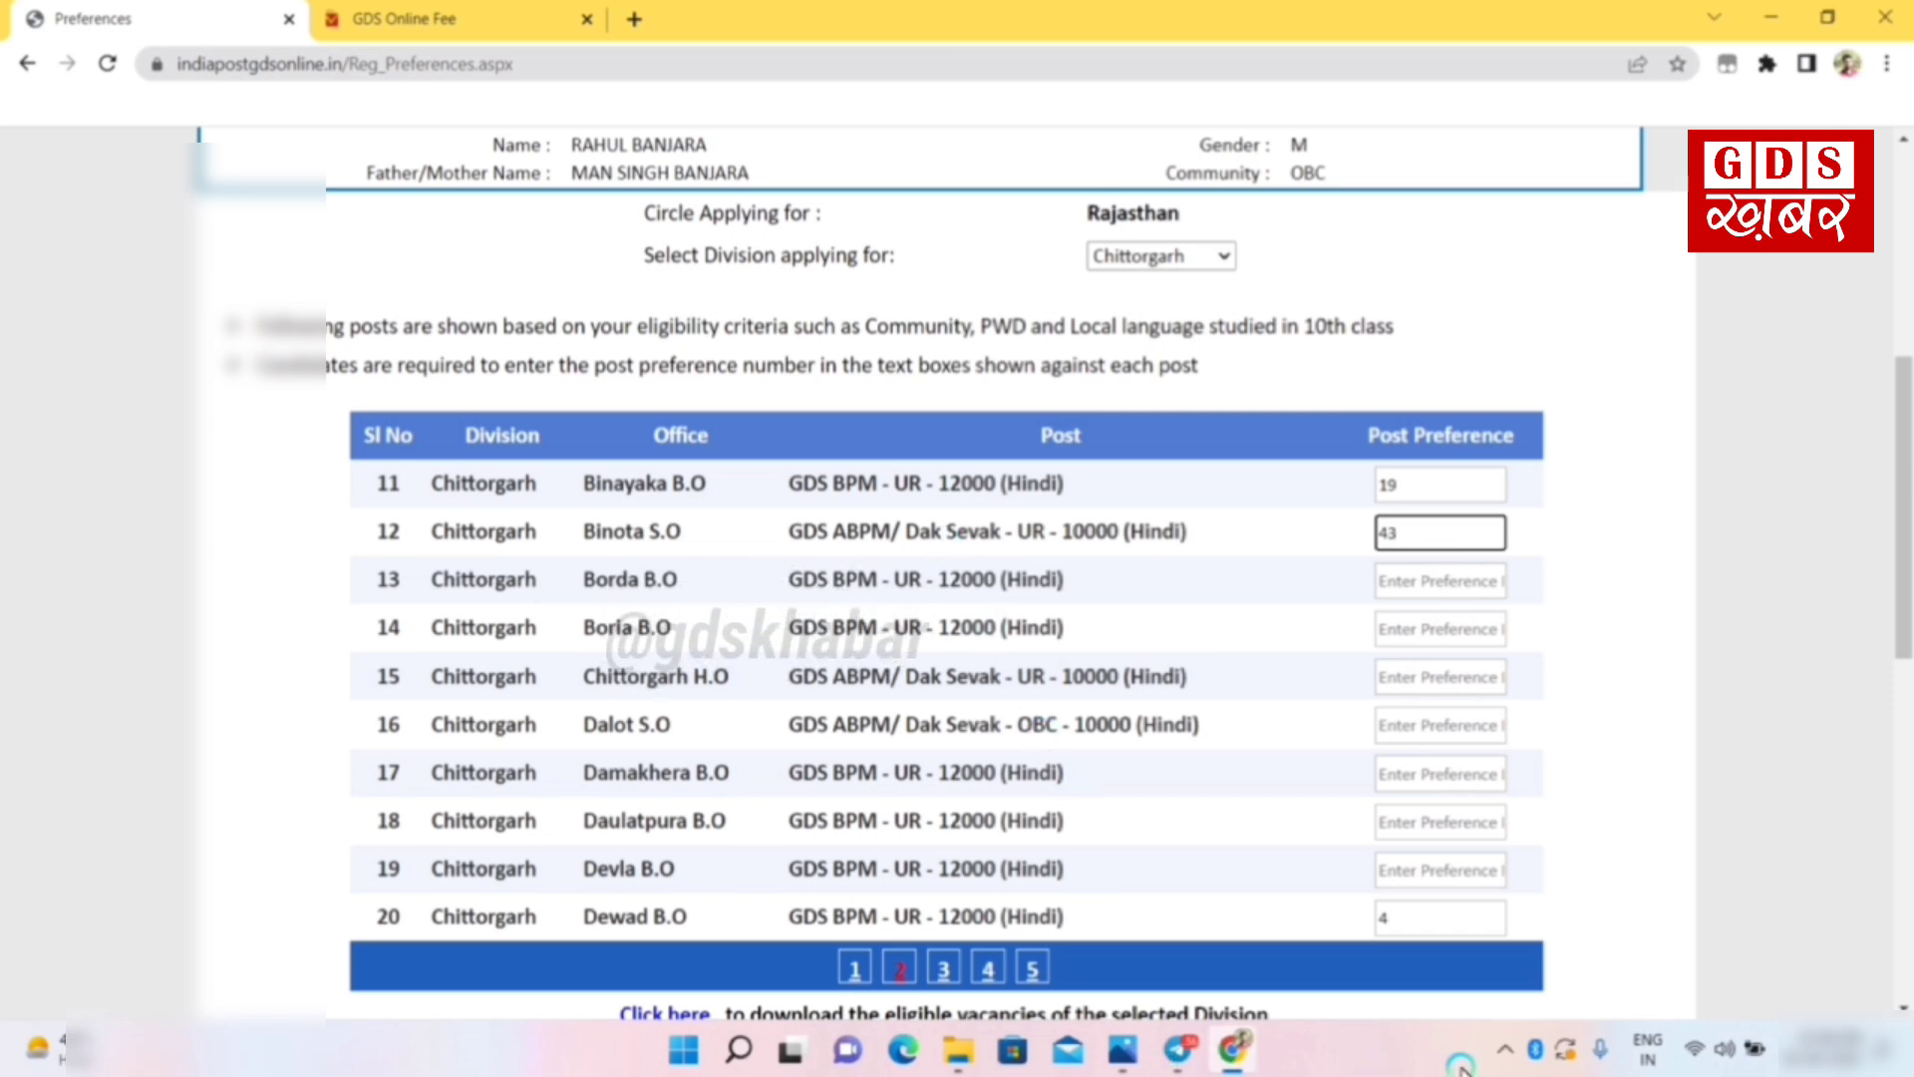
pyautogui.click(1505, 1049)
pyautogui.click(1555, 979)
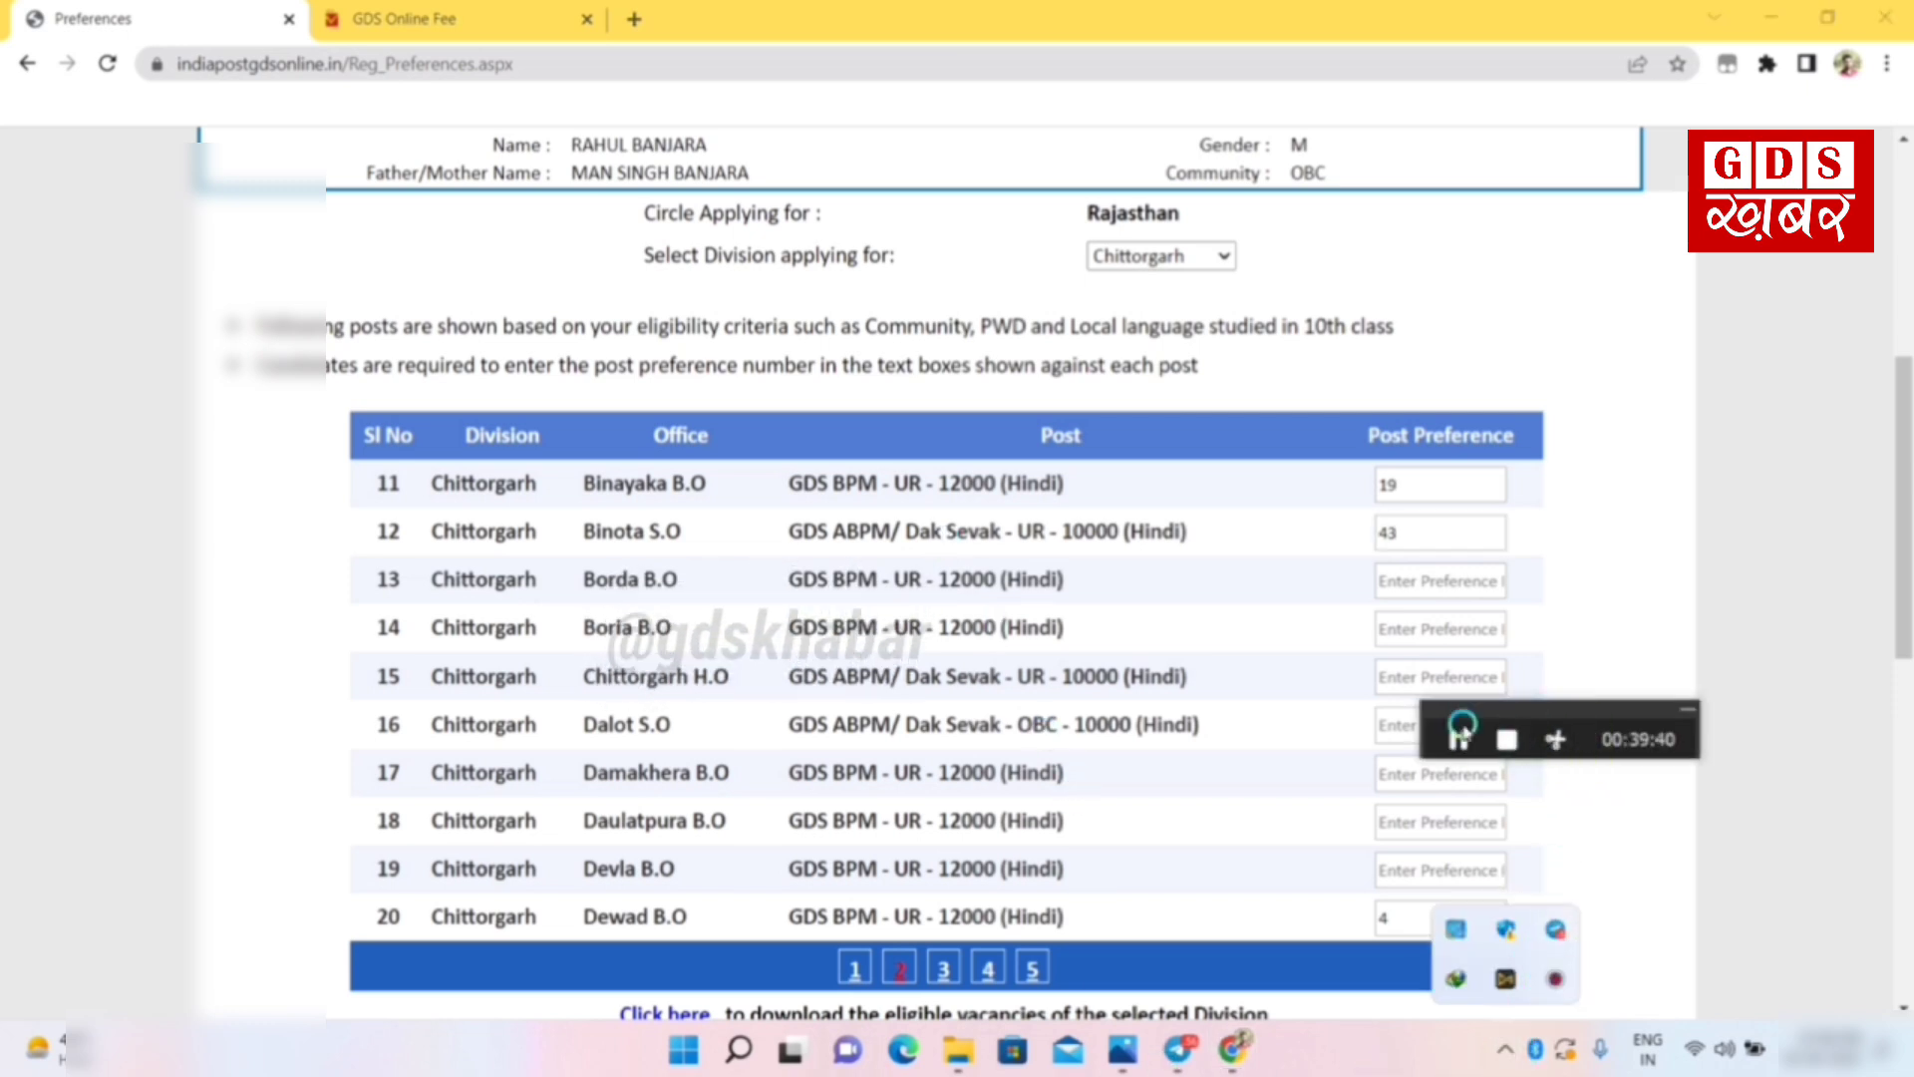
pyautogui.click(1457, 739)
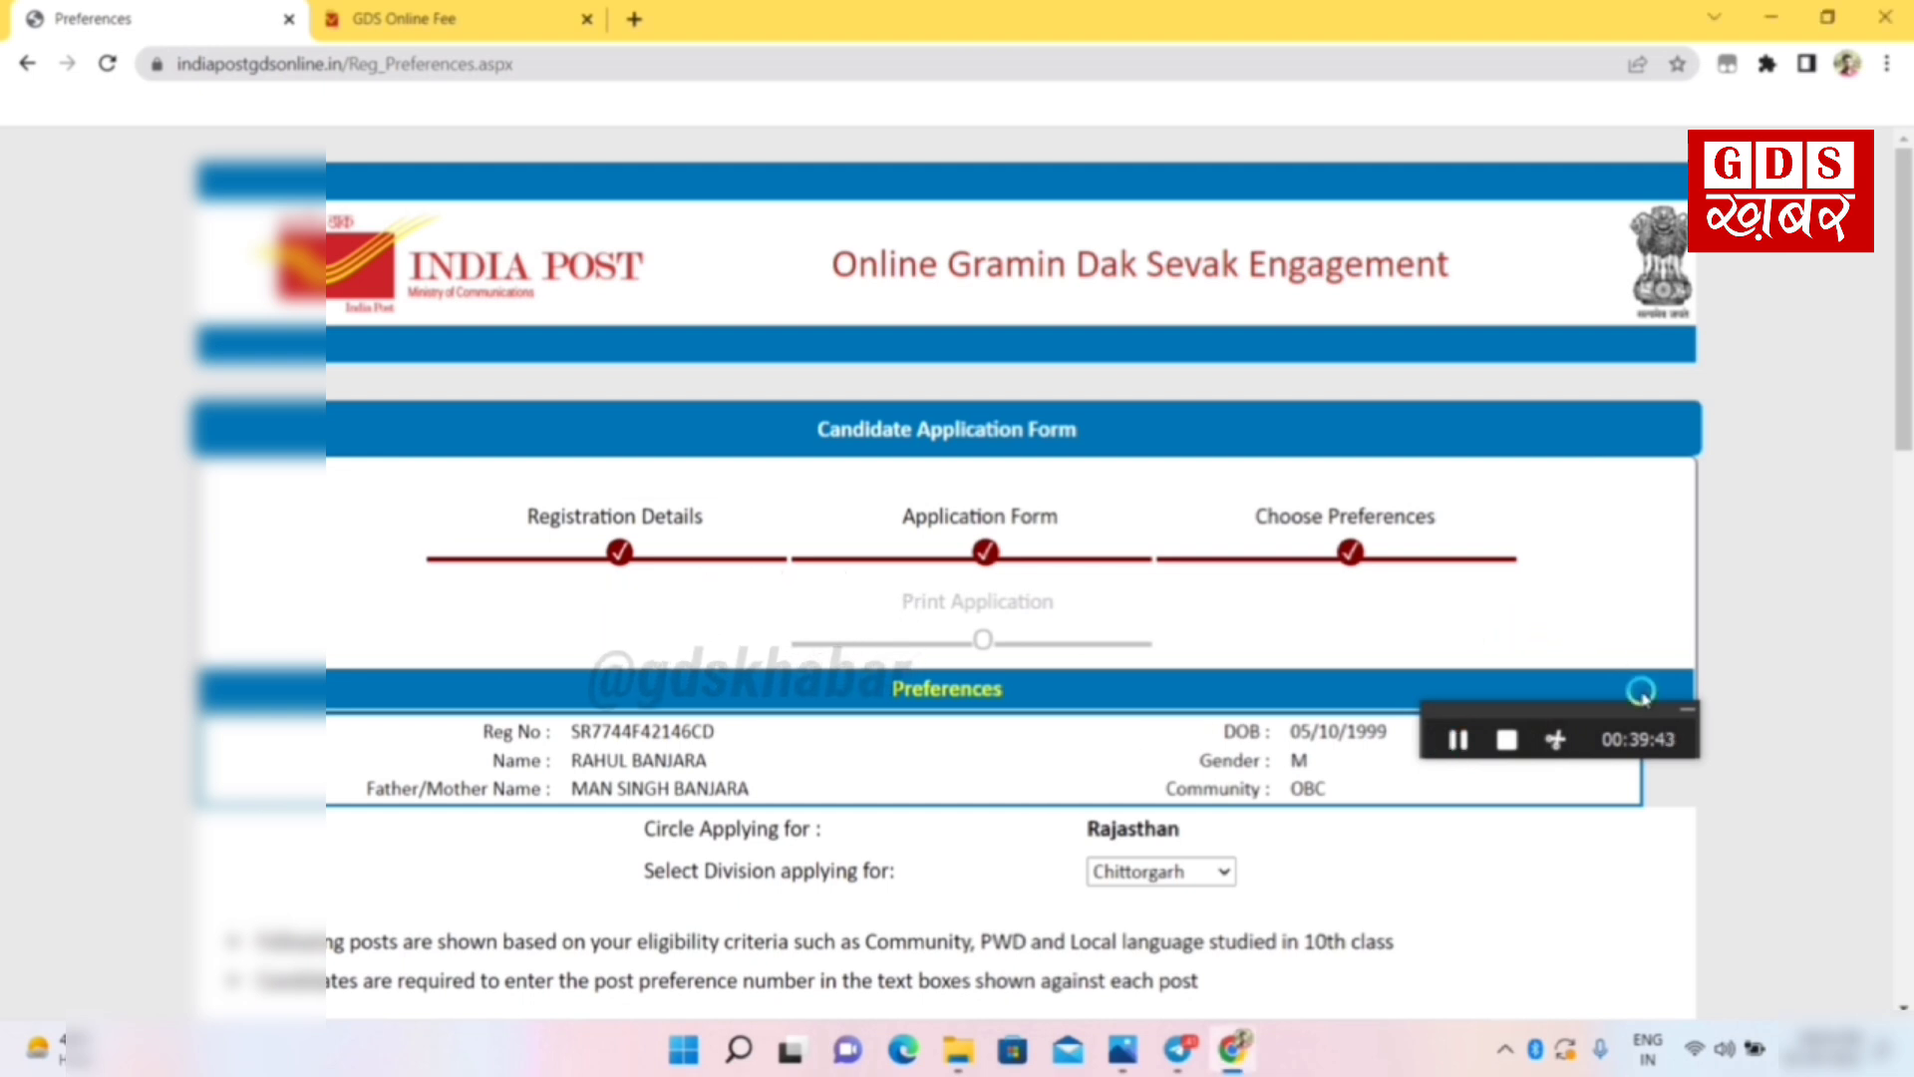
pyautogui.click(1682, 709)
pyautogui.scroll(-5, 1397, 751)
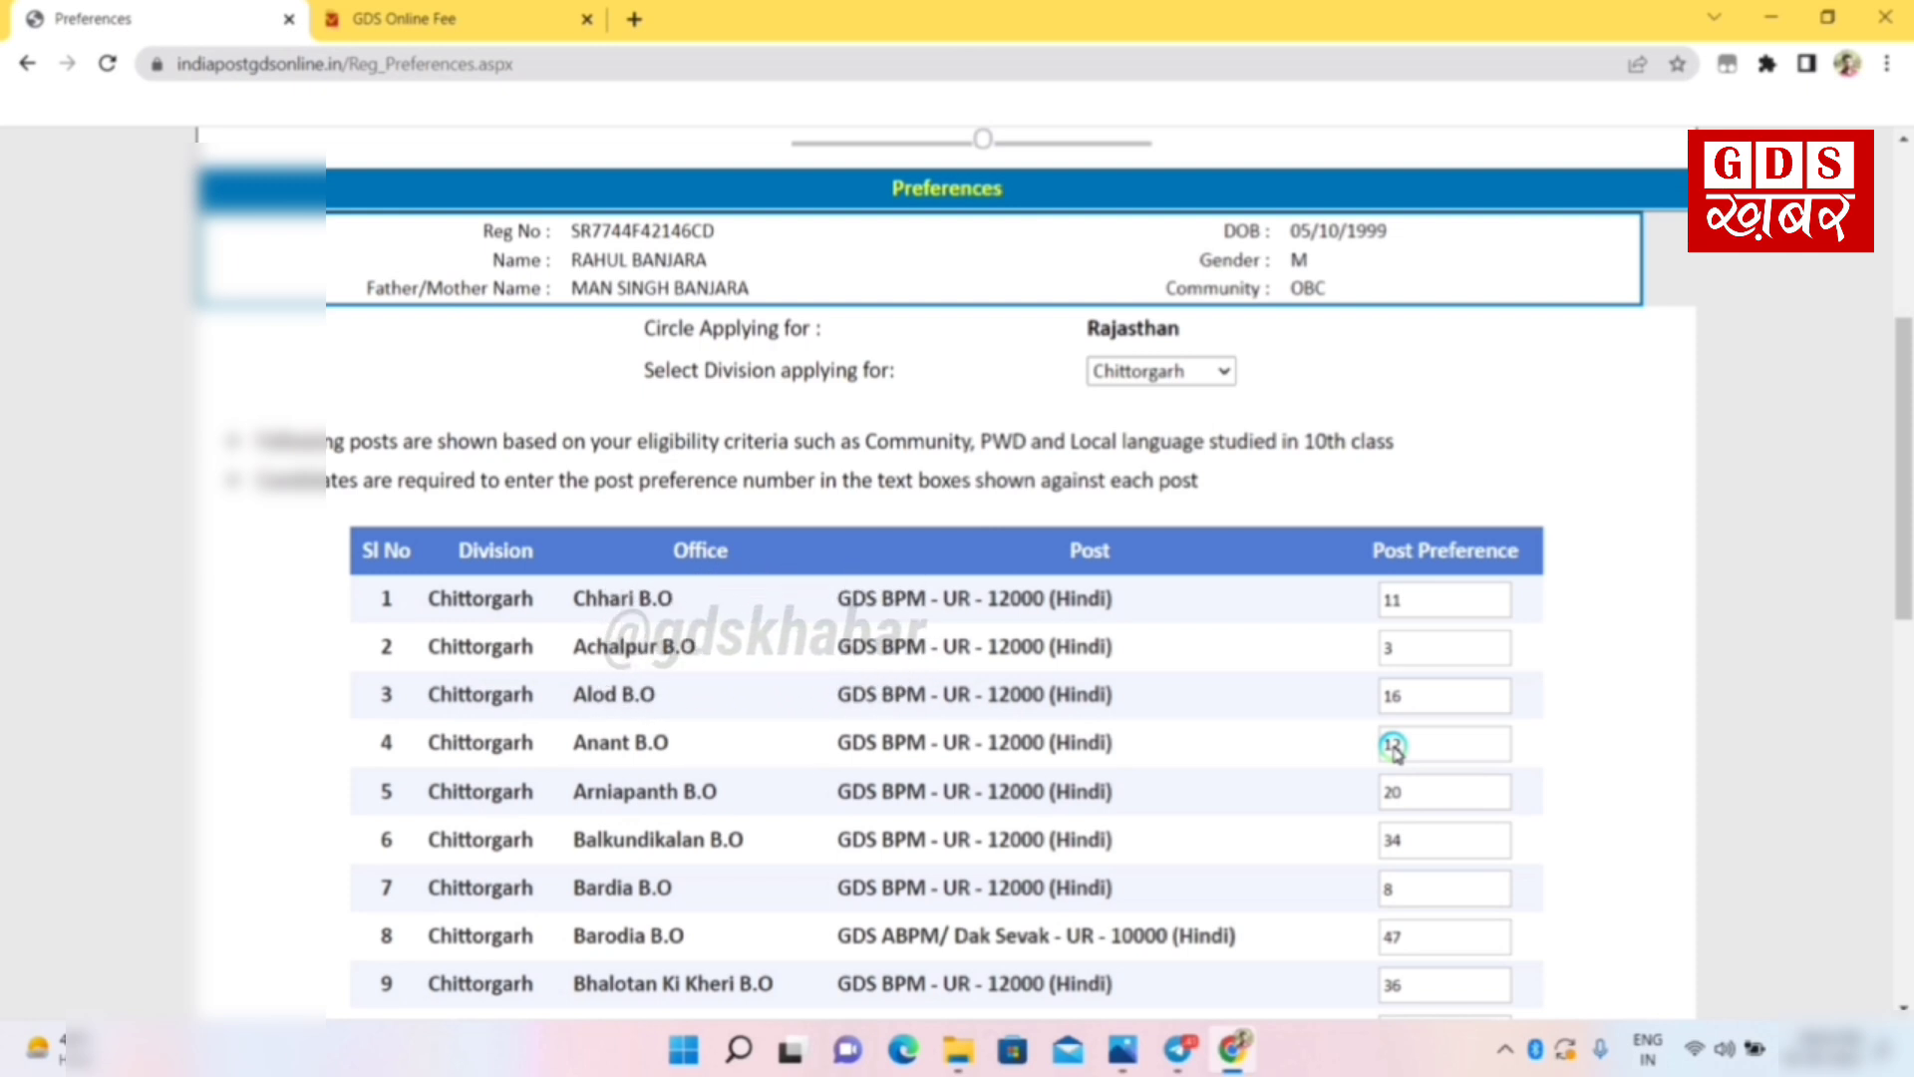
pyautogui.click(1408, 743)
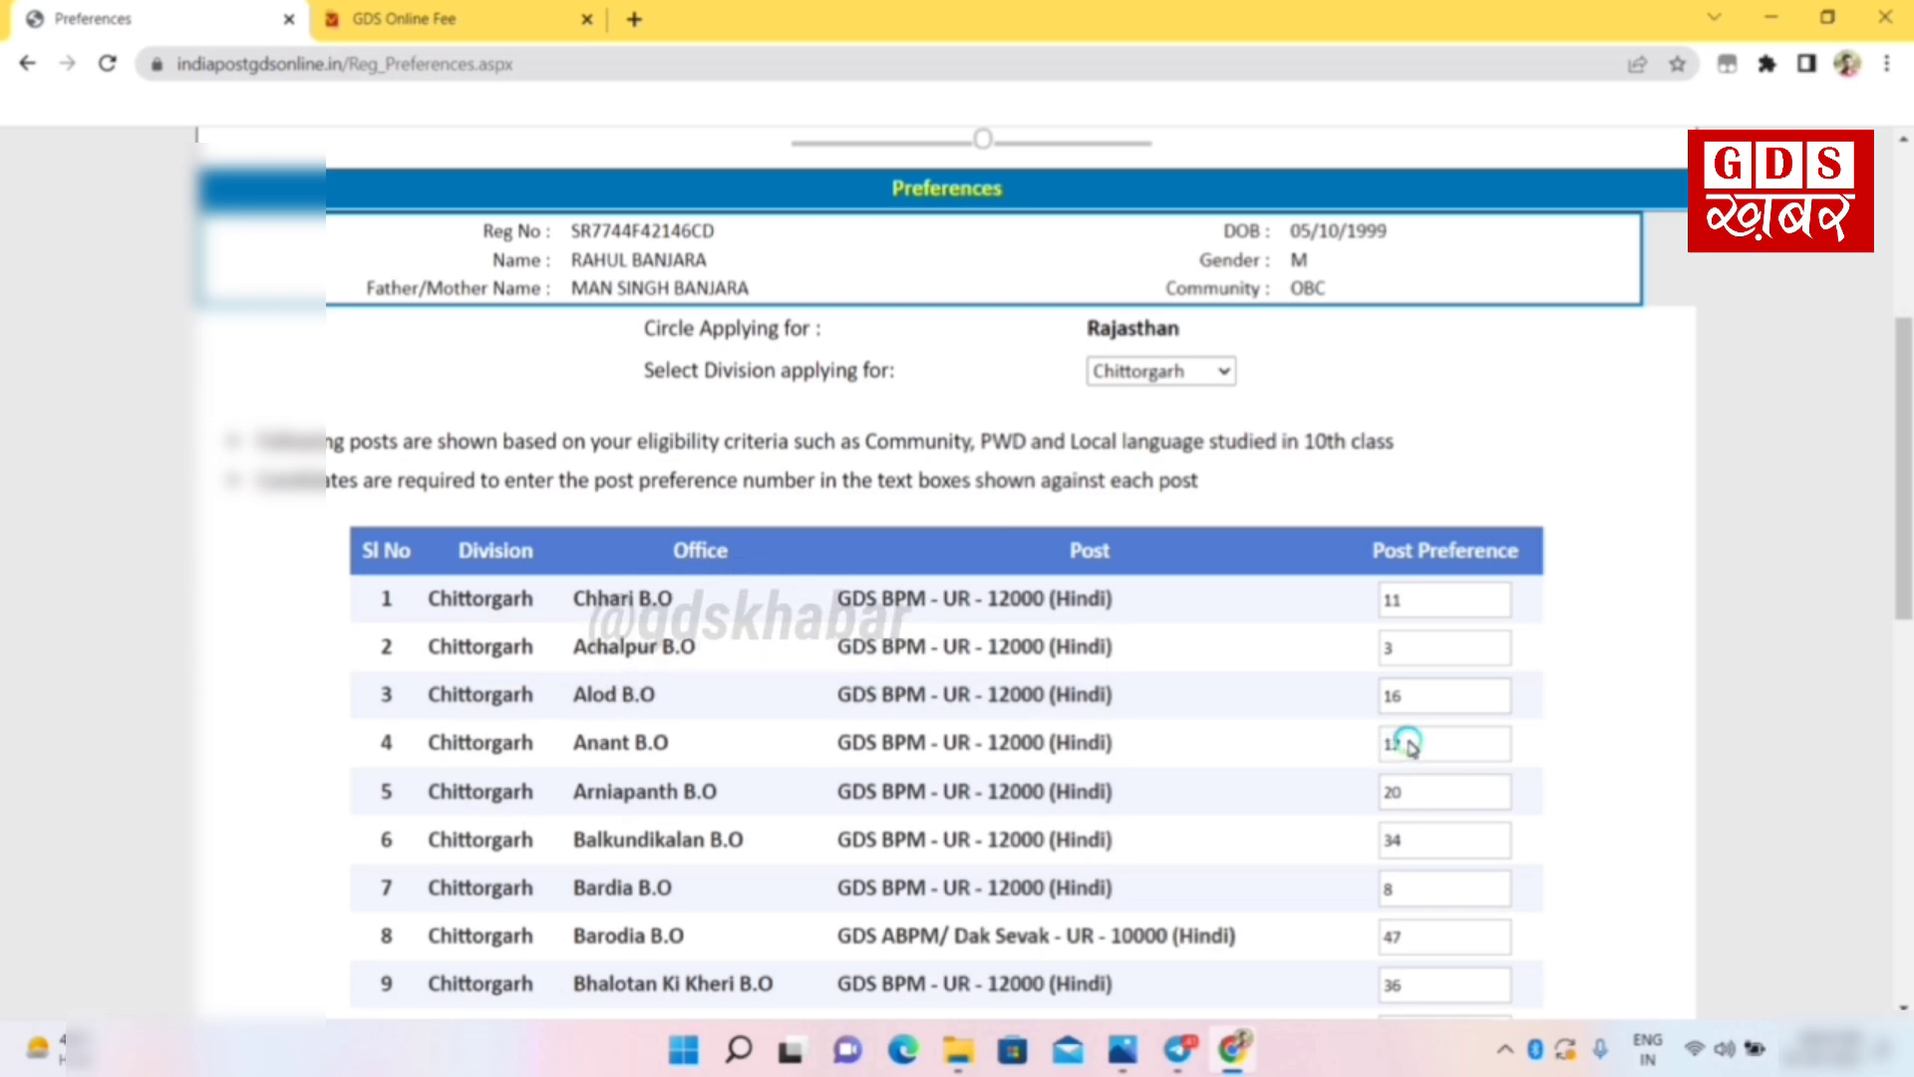
pyautogui.scroll(-10, 1407, 743)
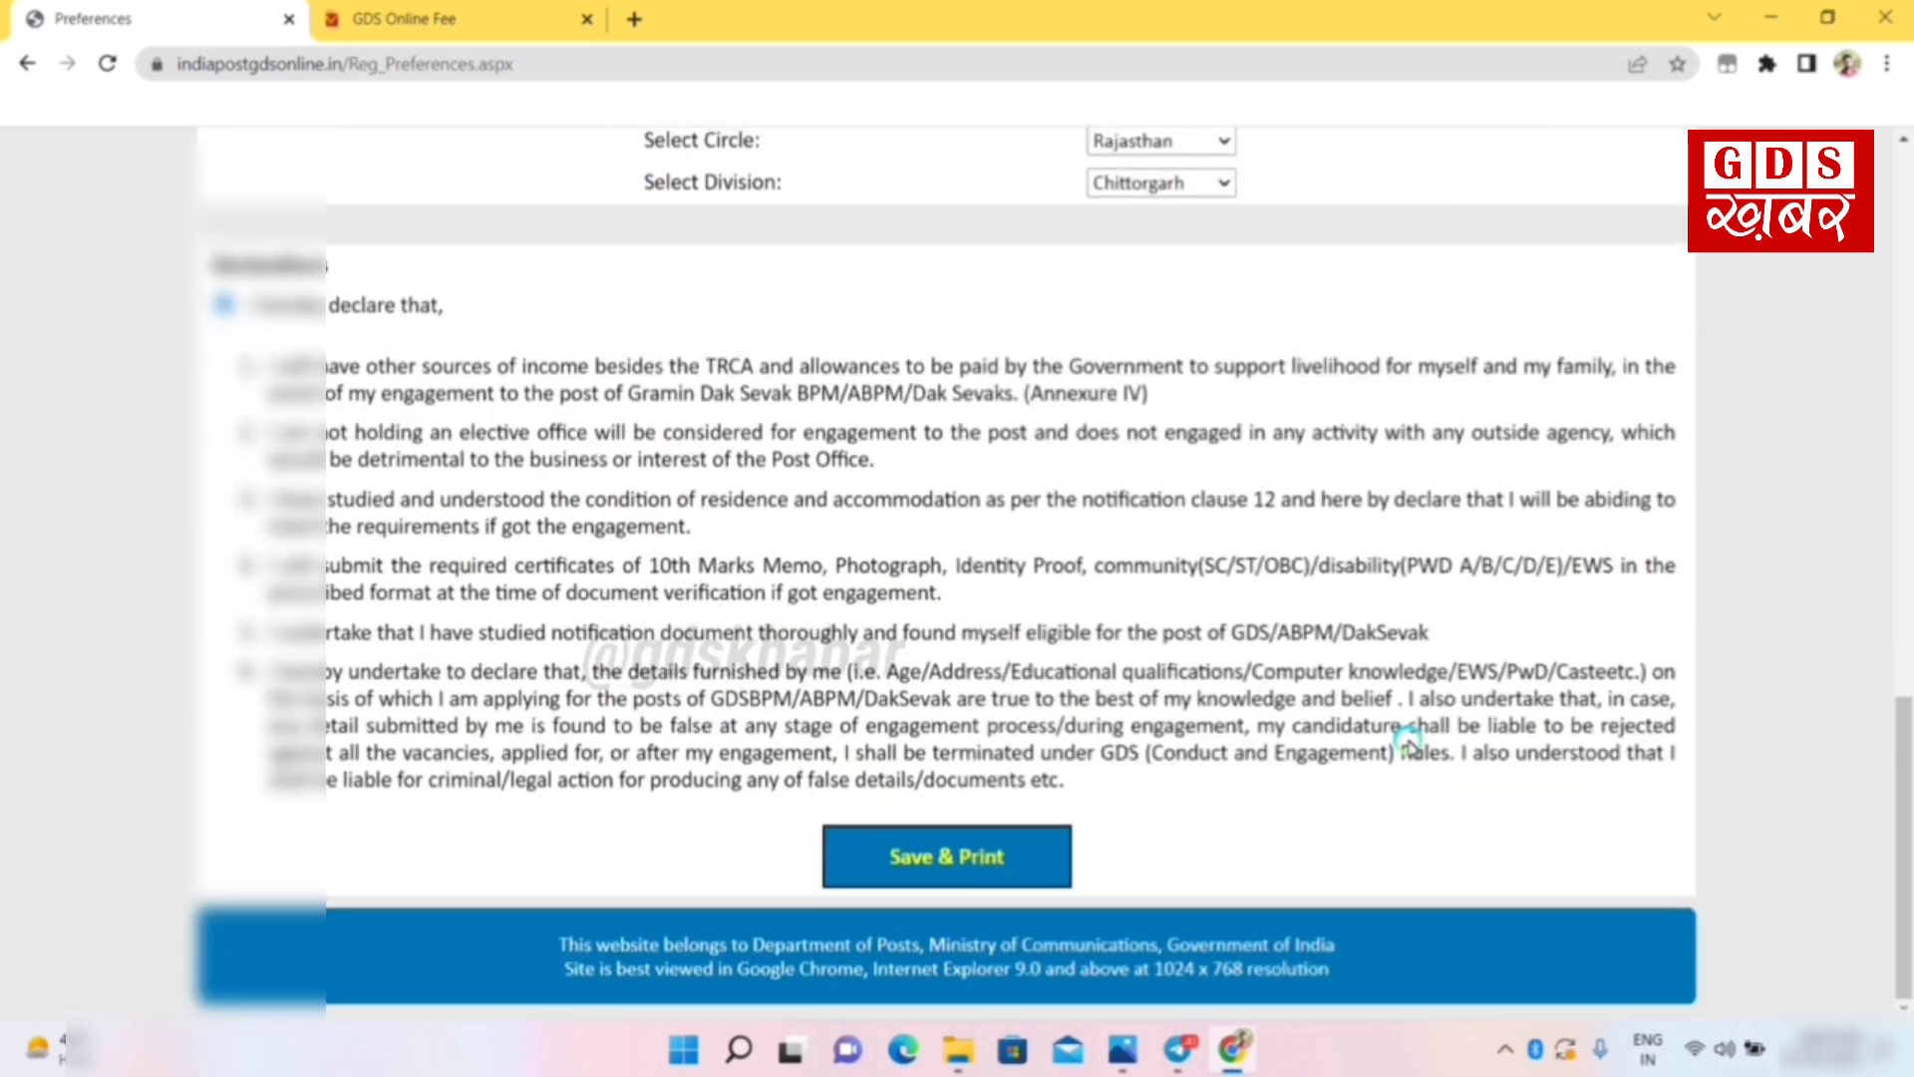
pyautogui.scroll(8, 995, 850)
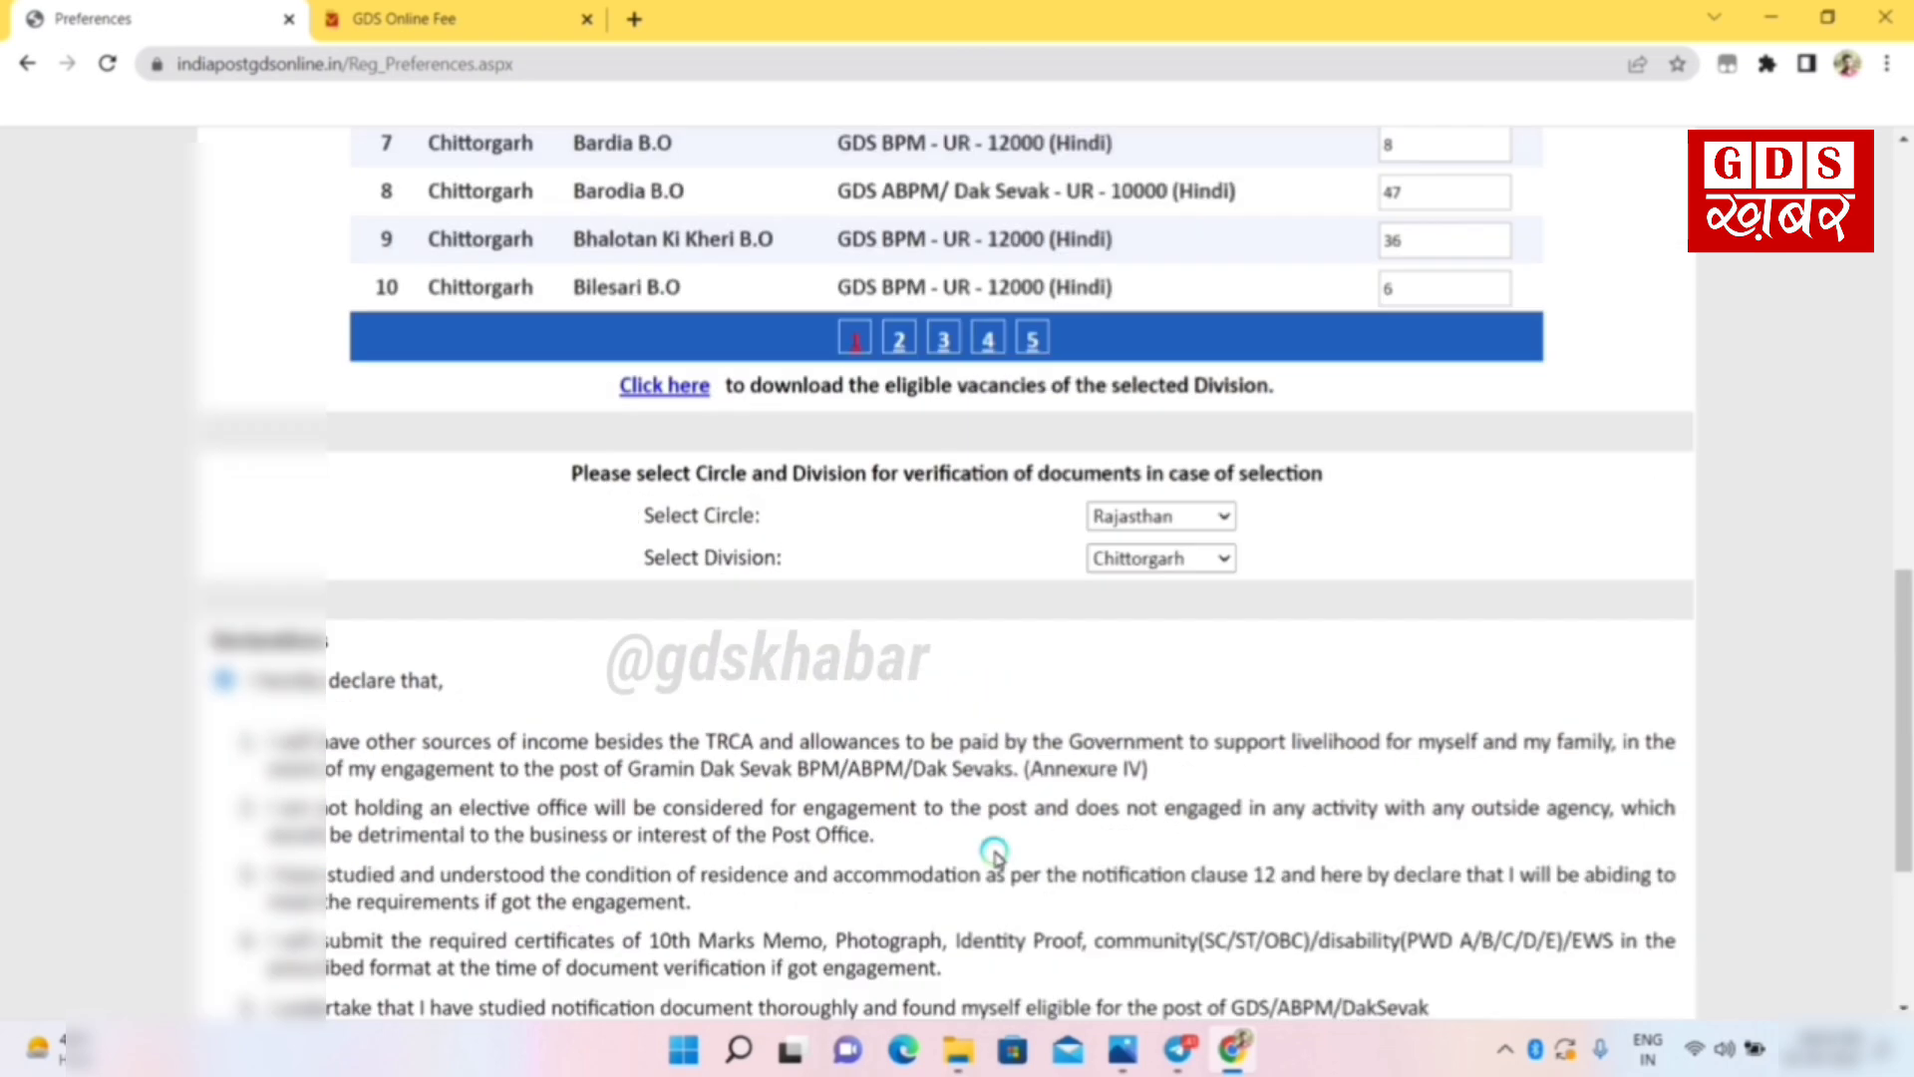
pyautogui.scroll(6, 995, 851)
pyautogui.scroll(-6, 995, 852)
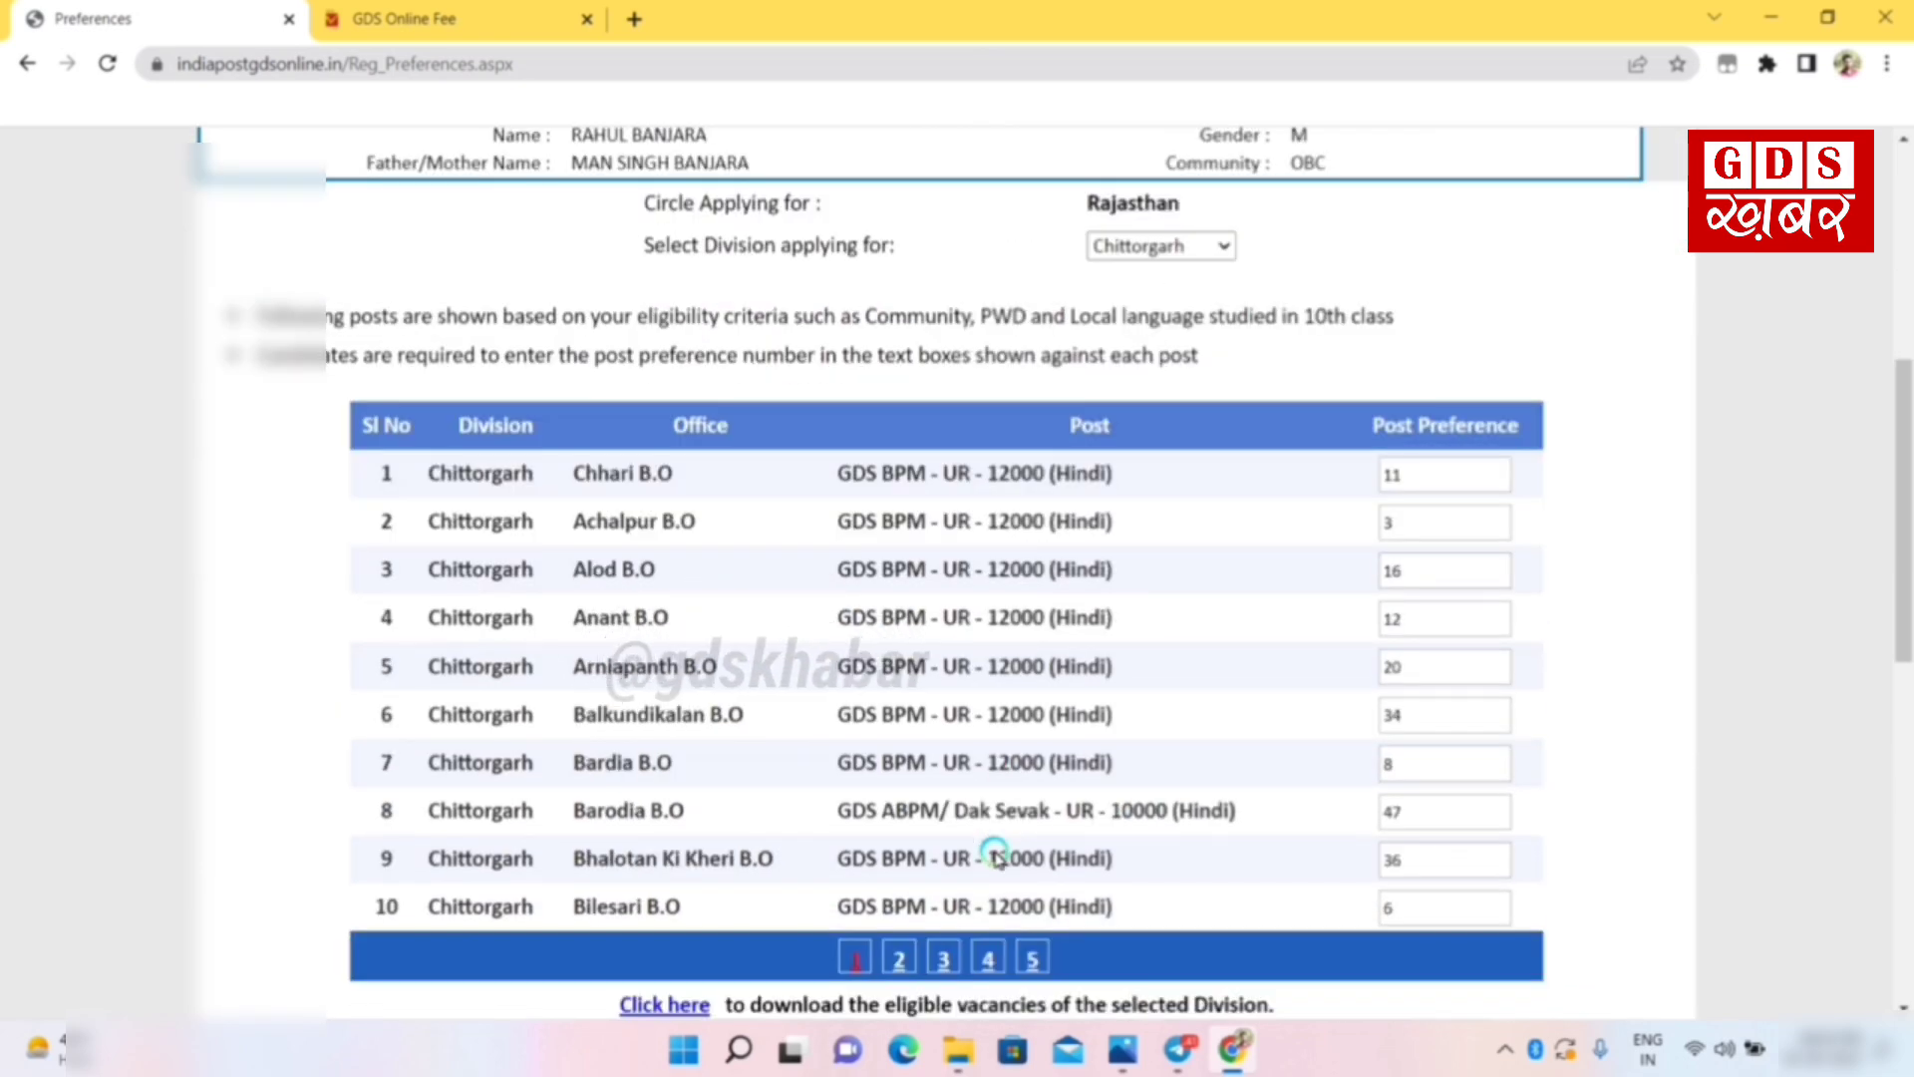
# Step: Give Bardia B.O preference 8, then submit the application with Save & Print
pyautogui.click(1399, 761)
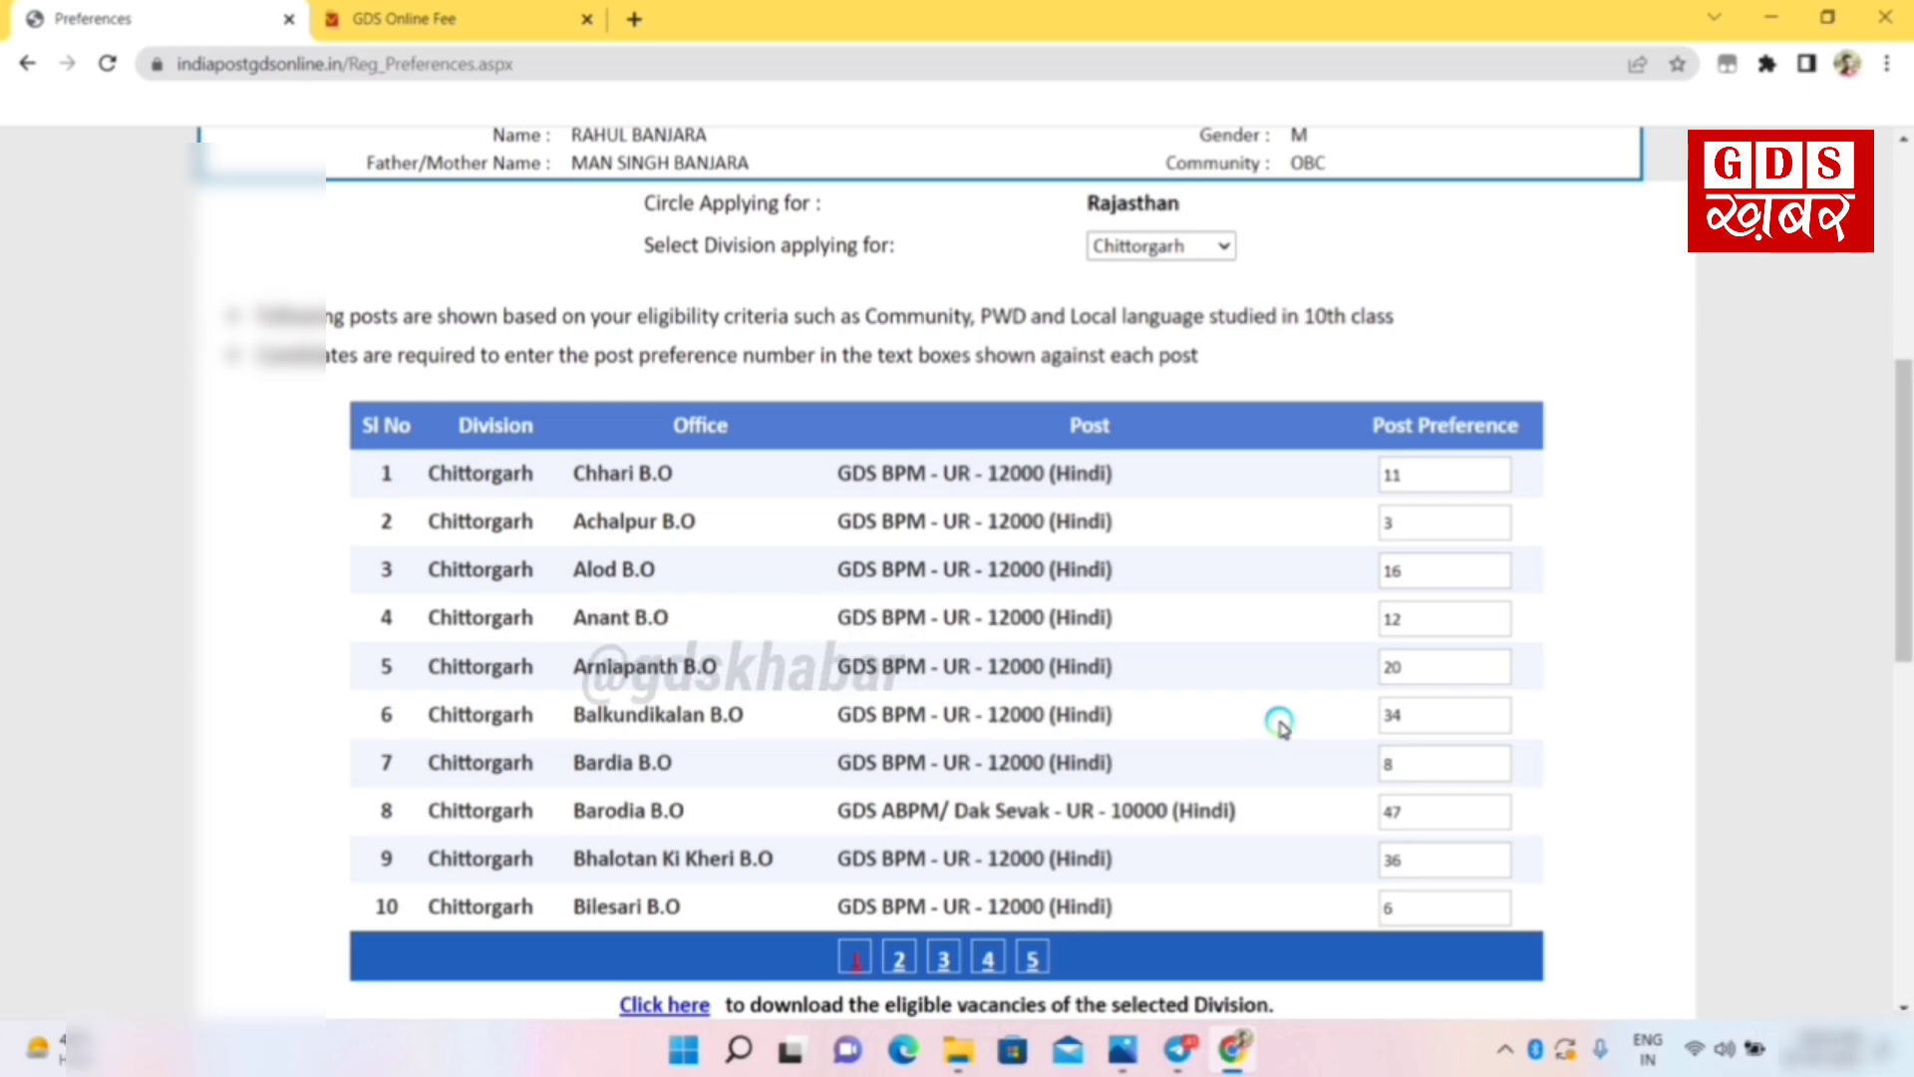
pyautogui.scroll(5, 1281, 726)
pyautogui.scroll(-10, 1281, 725)
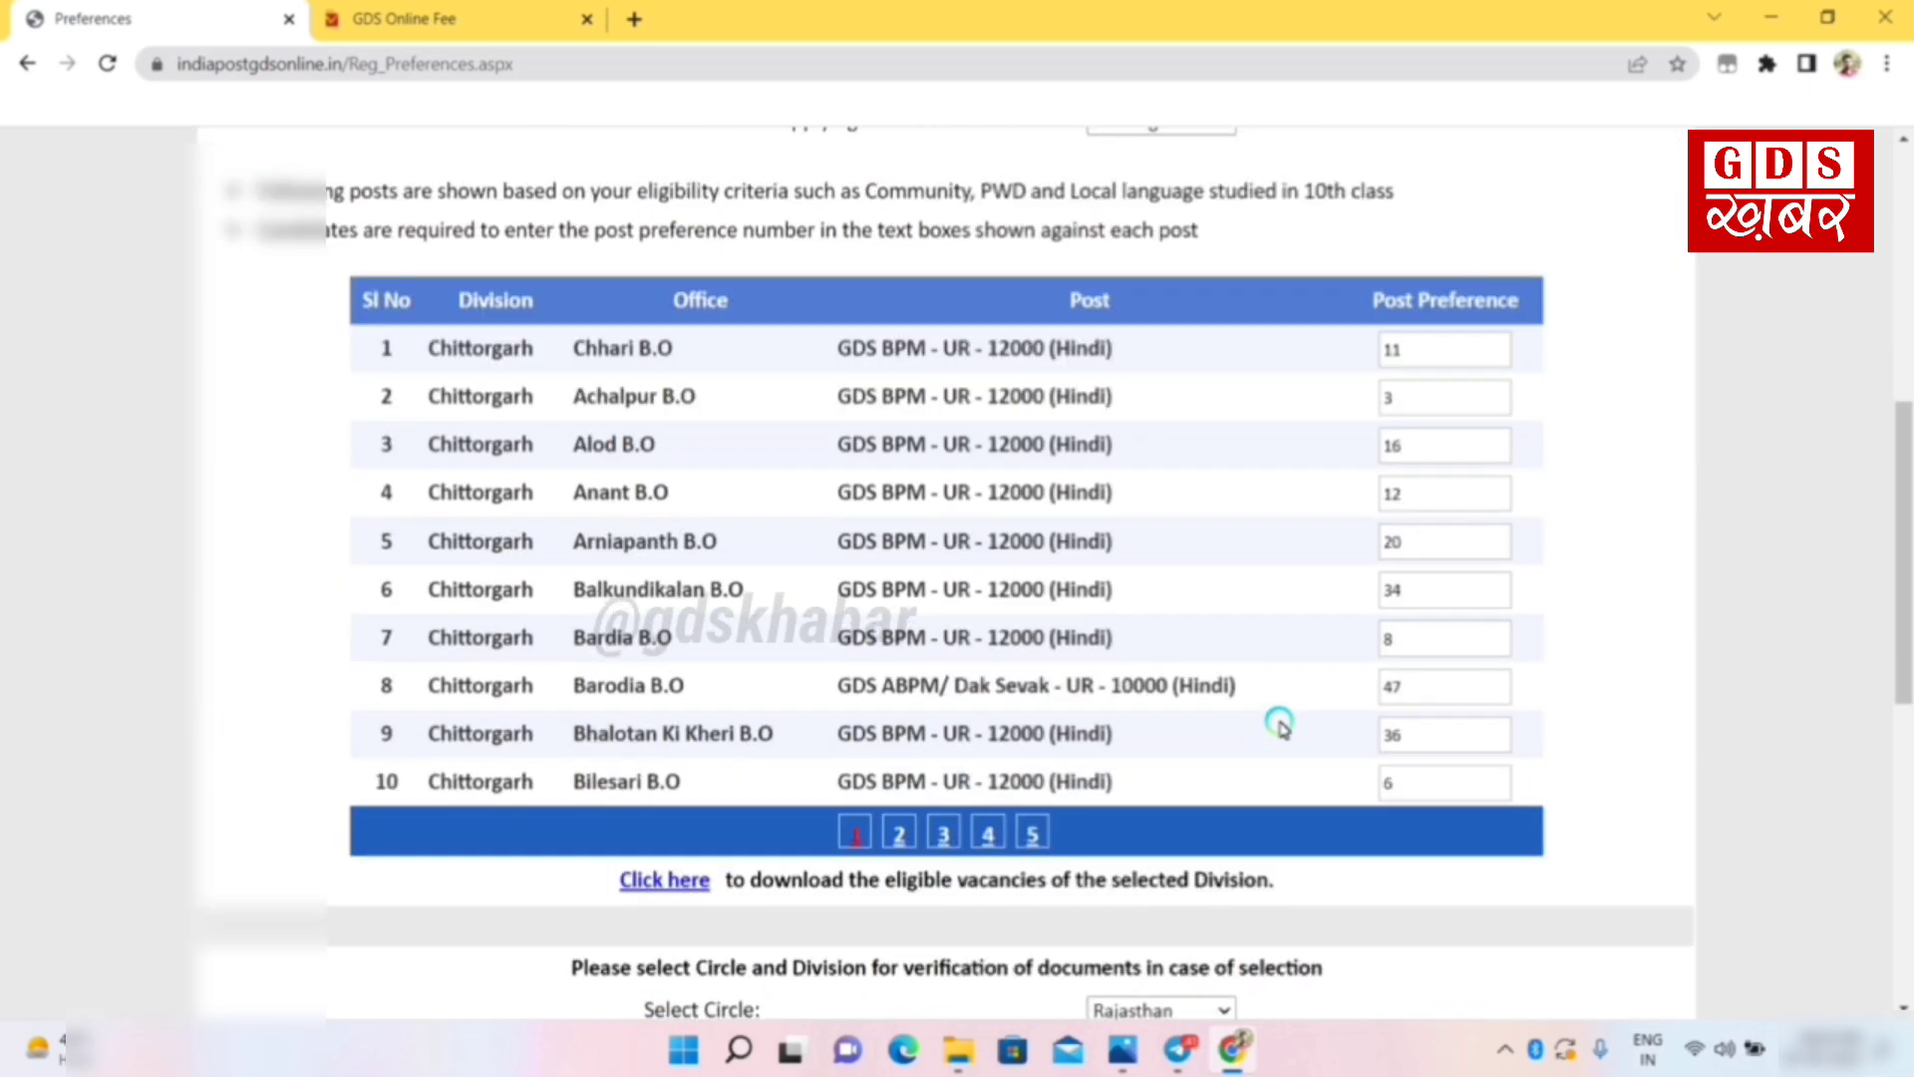
pyautogui.scroll(-5, 1281, 725)
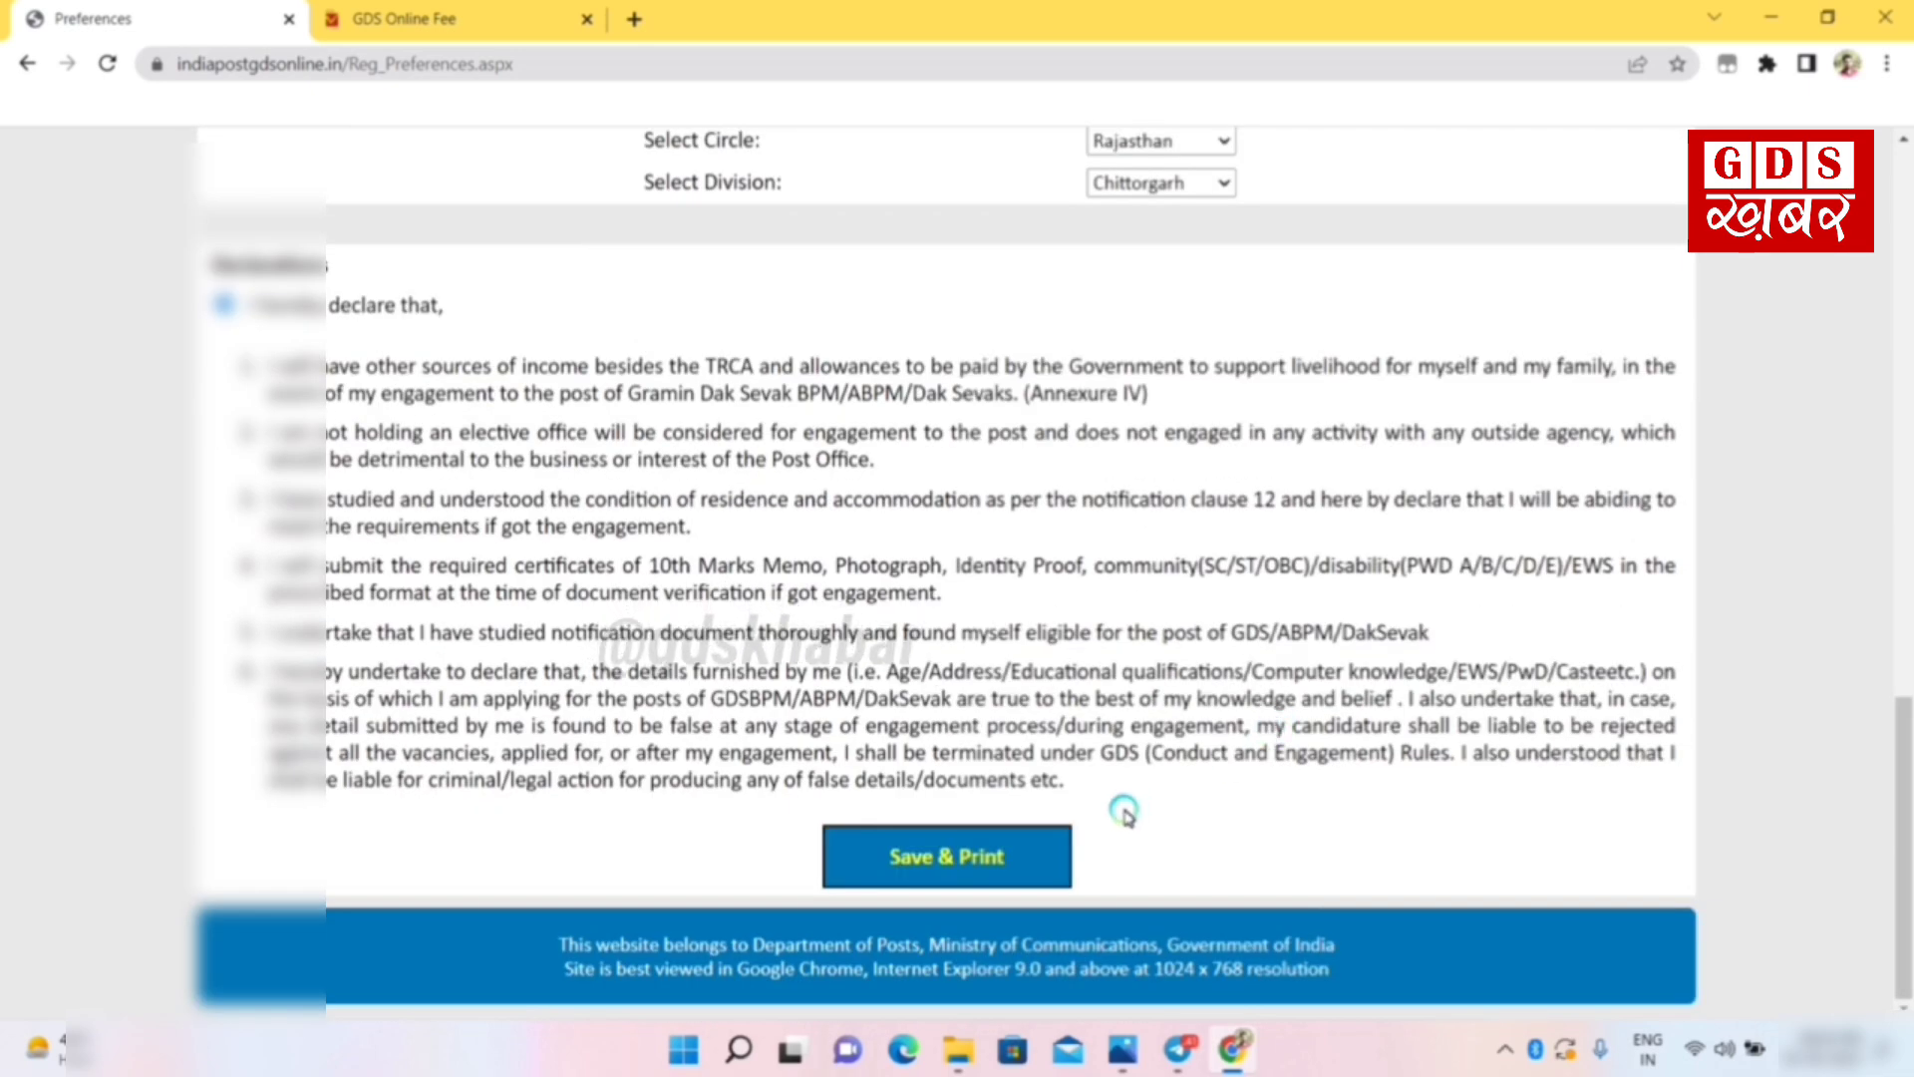
pyautogui.click(1018, 850)
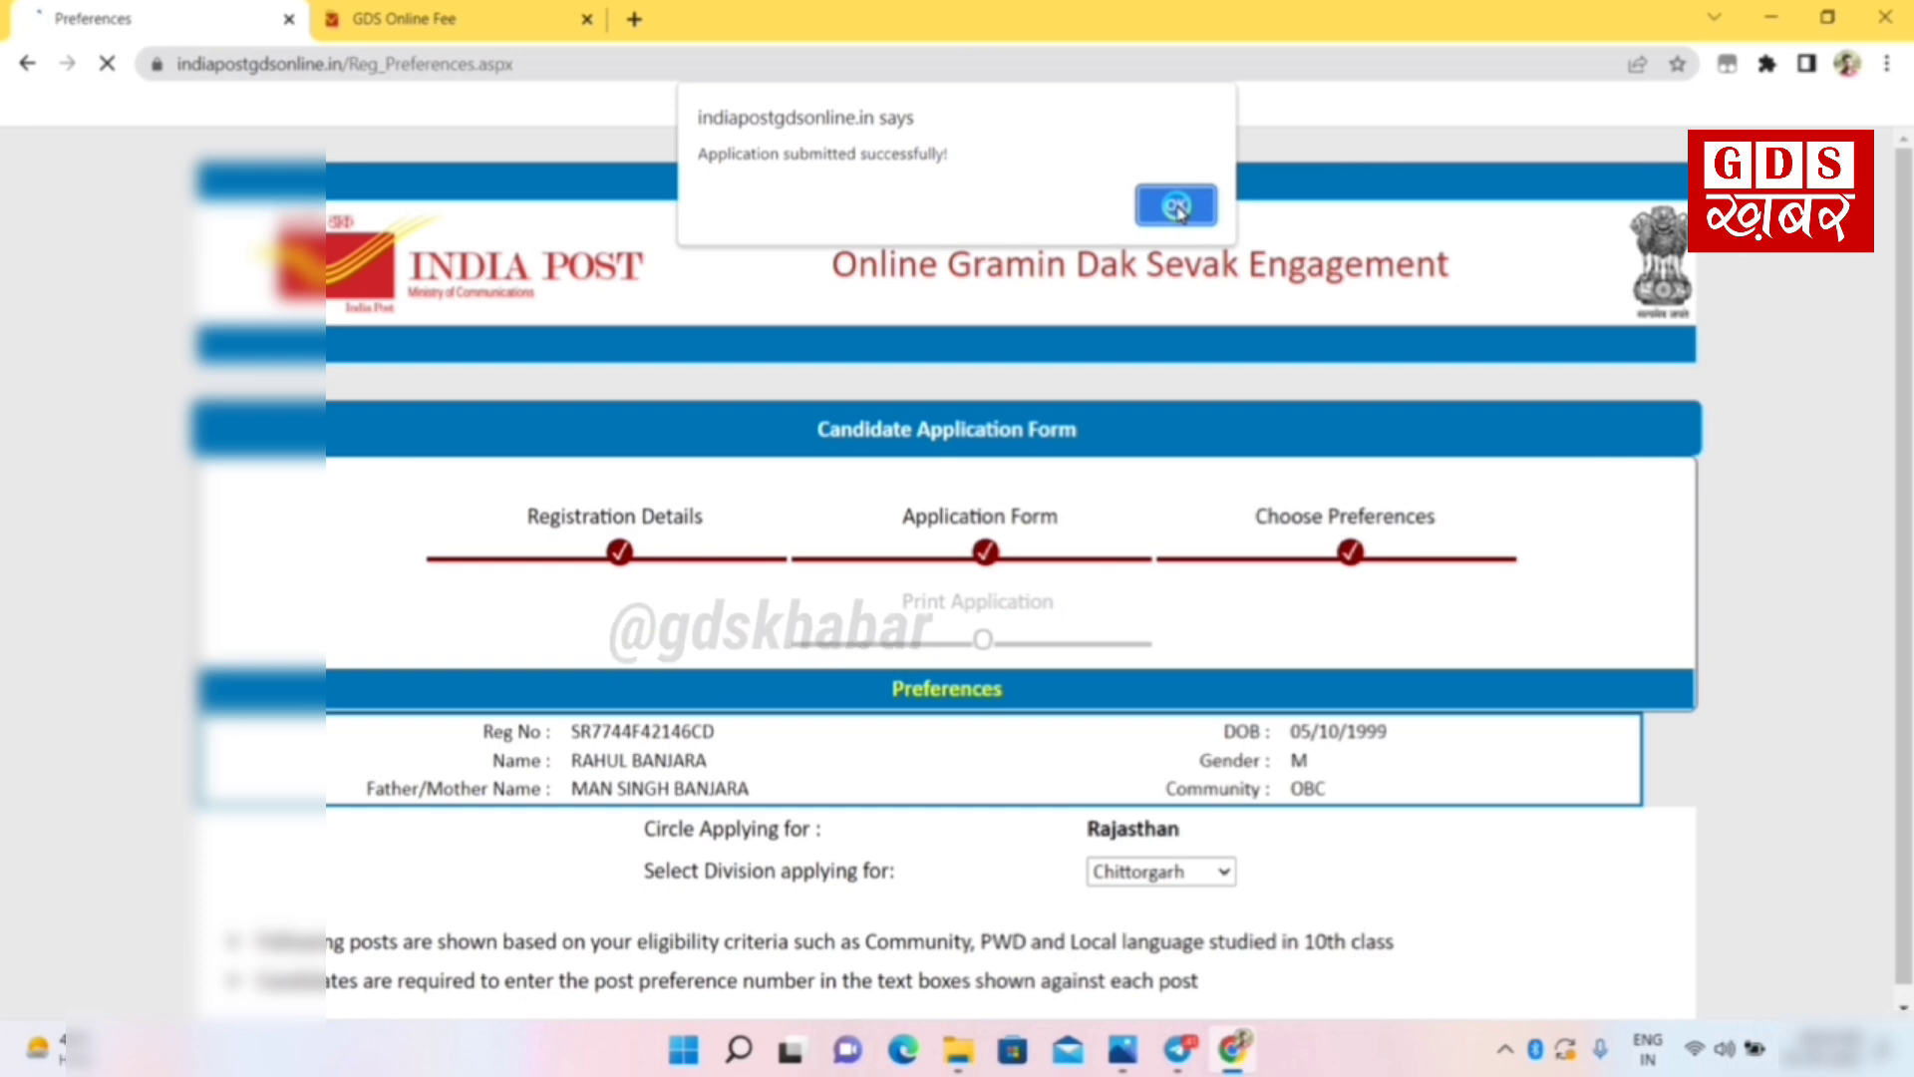
# Step: Dismiss the success alert and scroll the Application Print to review all 49 post preferences
pyautogui.click(1178, 206)
pyautogui.scroll(-2, 1187, 588)
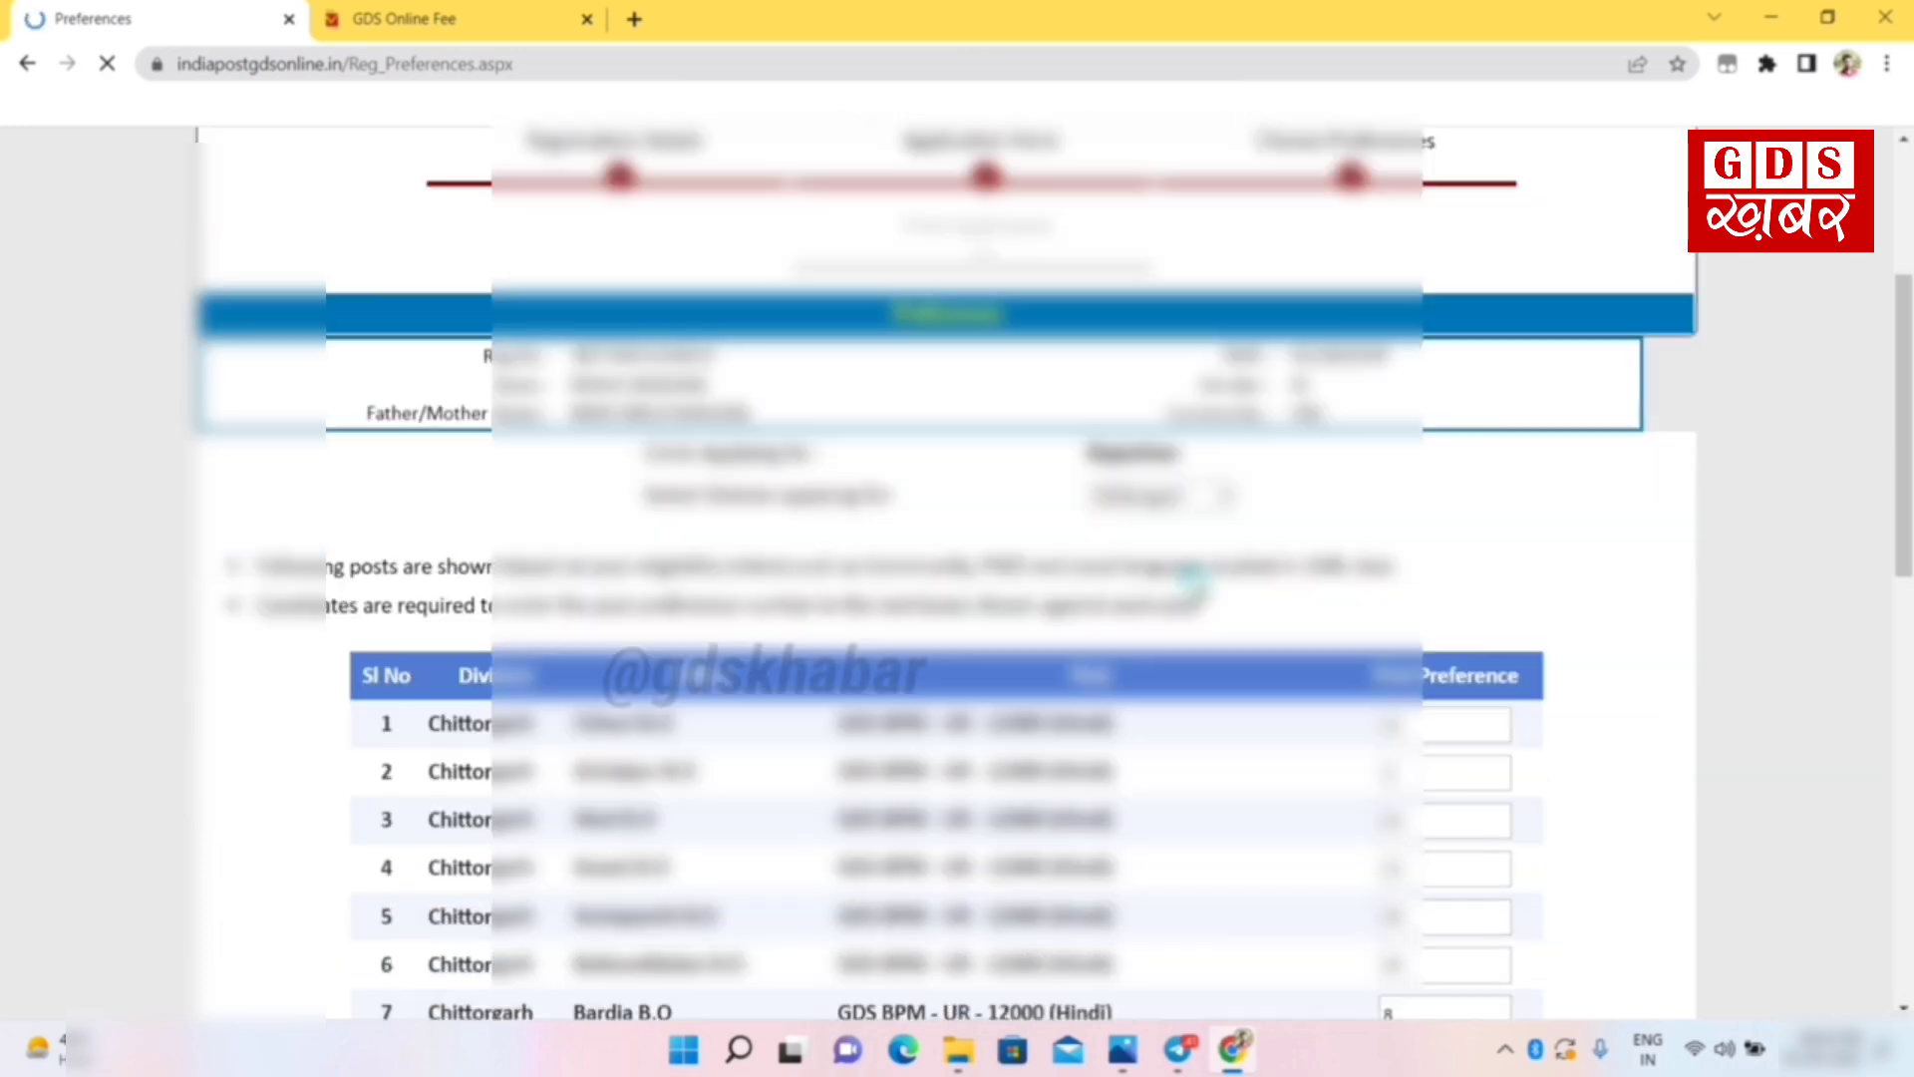
pyautogui.scroll(-5, 1192, 586)
pyautogui.scroll(-18, 1196, 582)
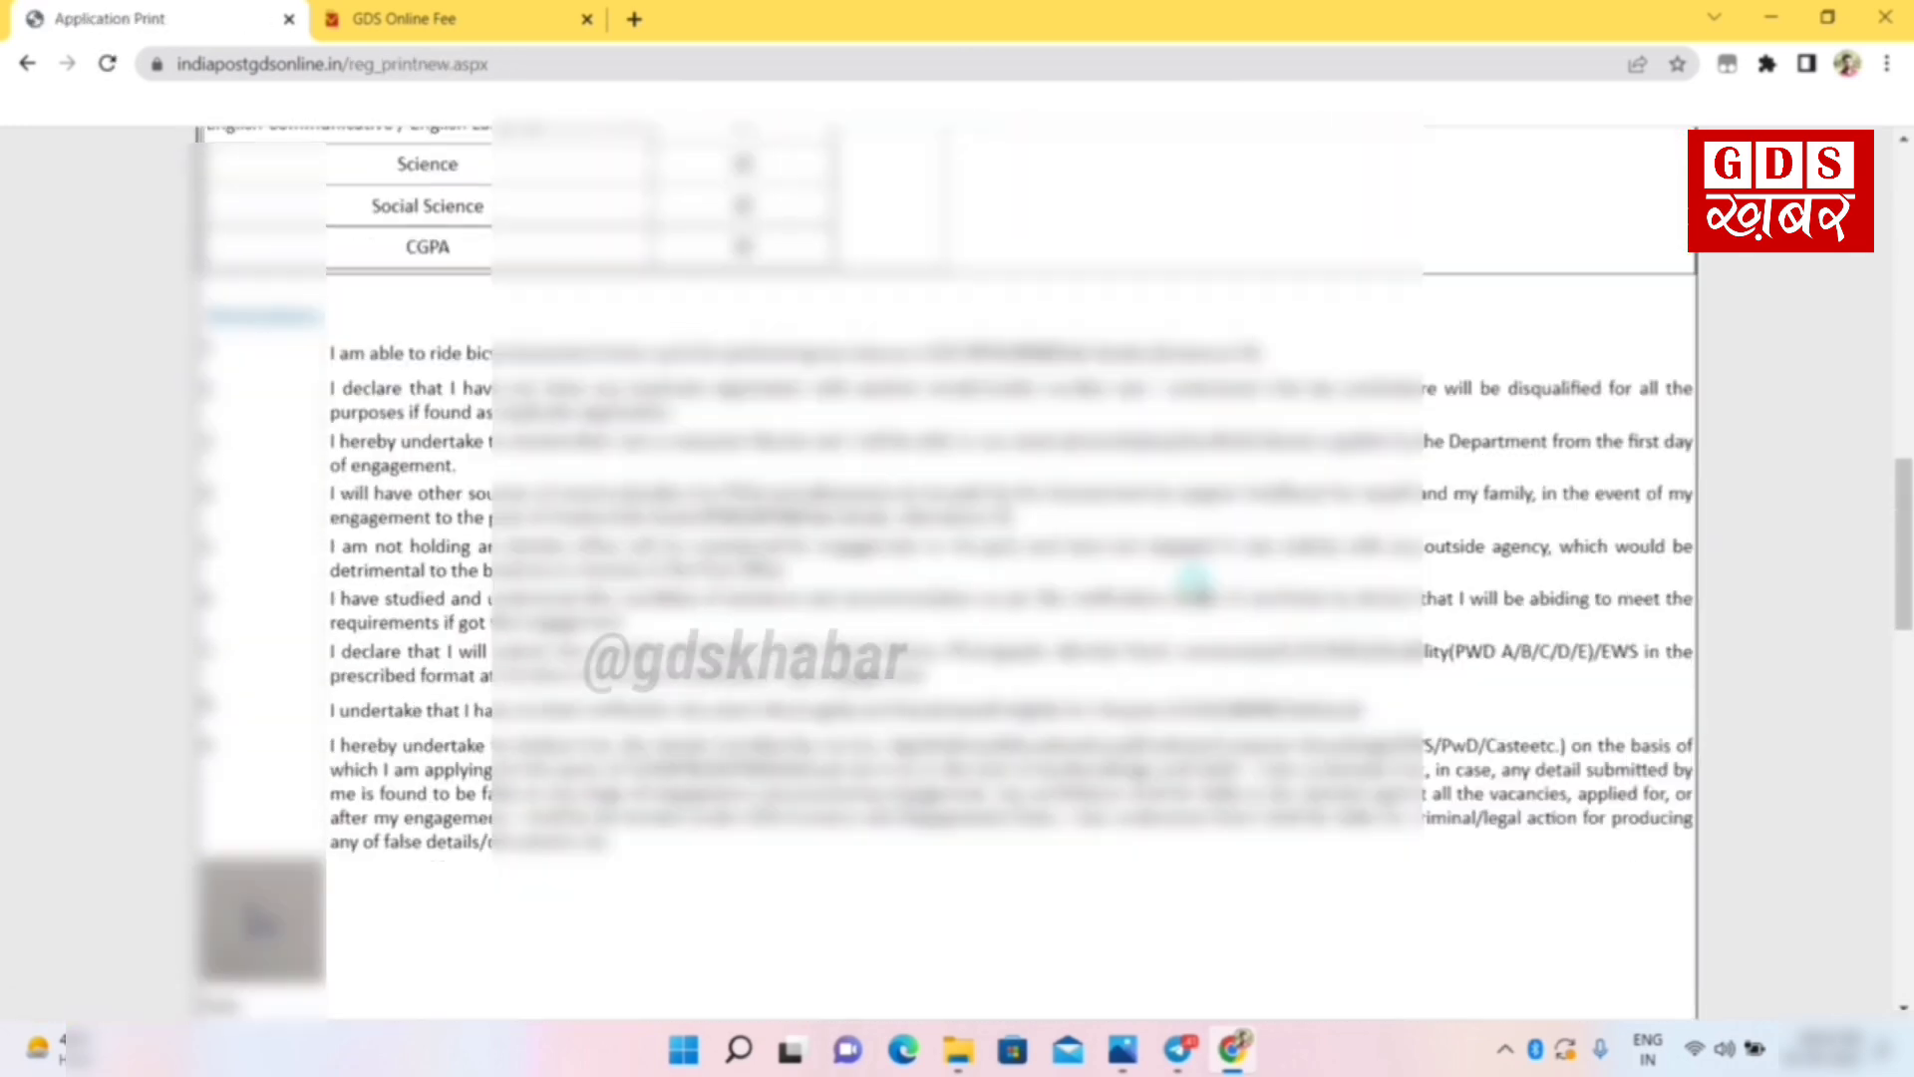
pyautogui.scroll(-12, 1197, 582)
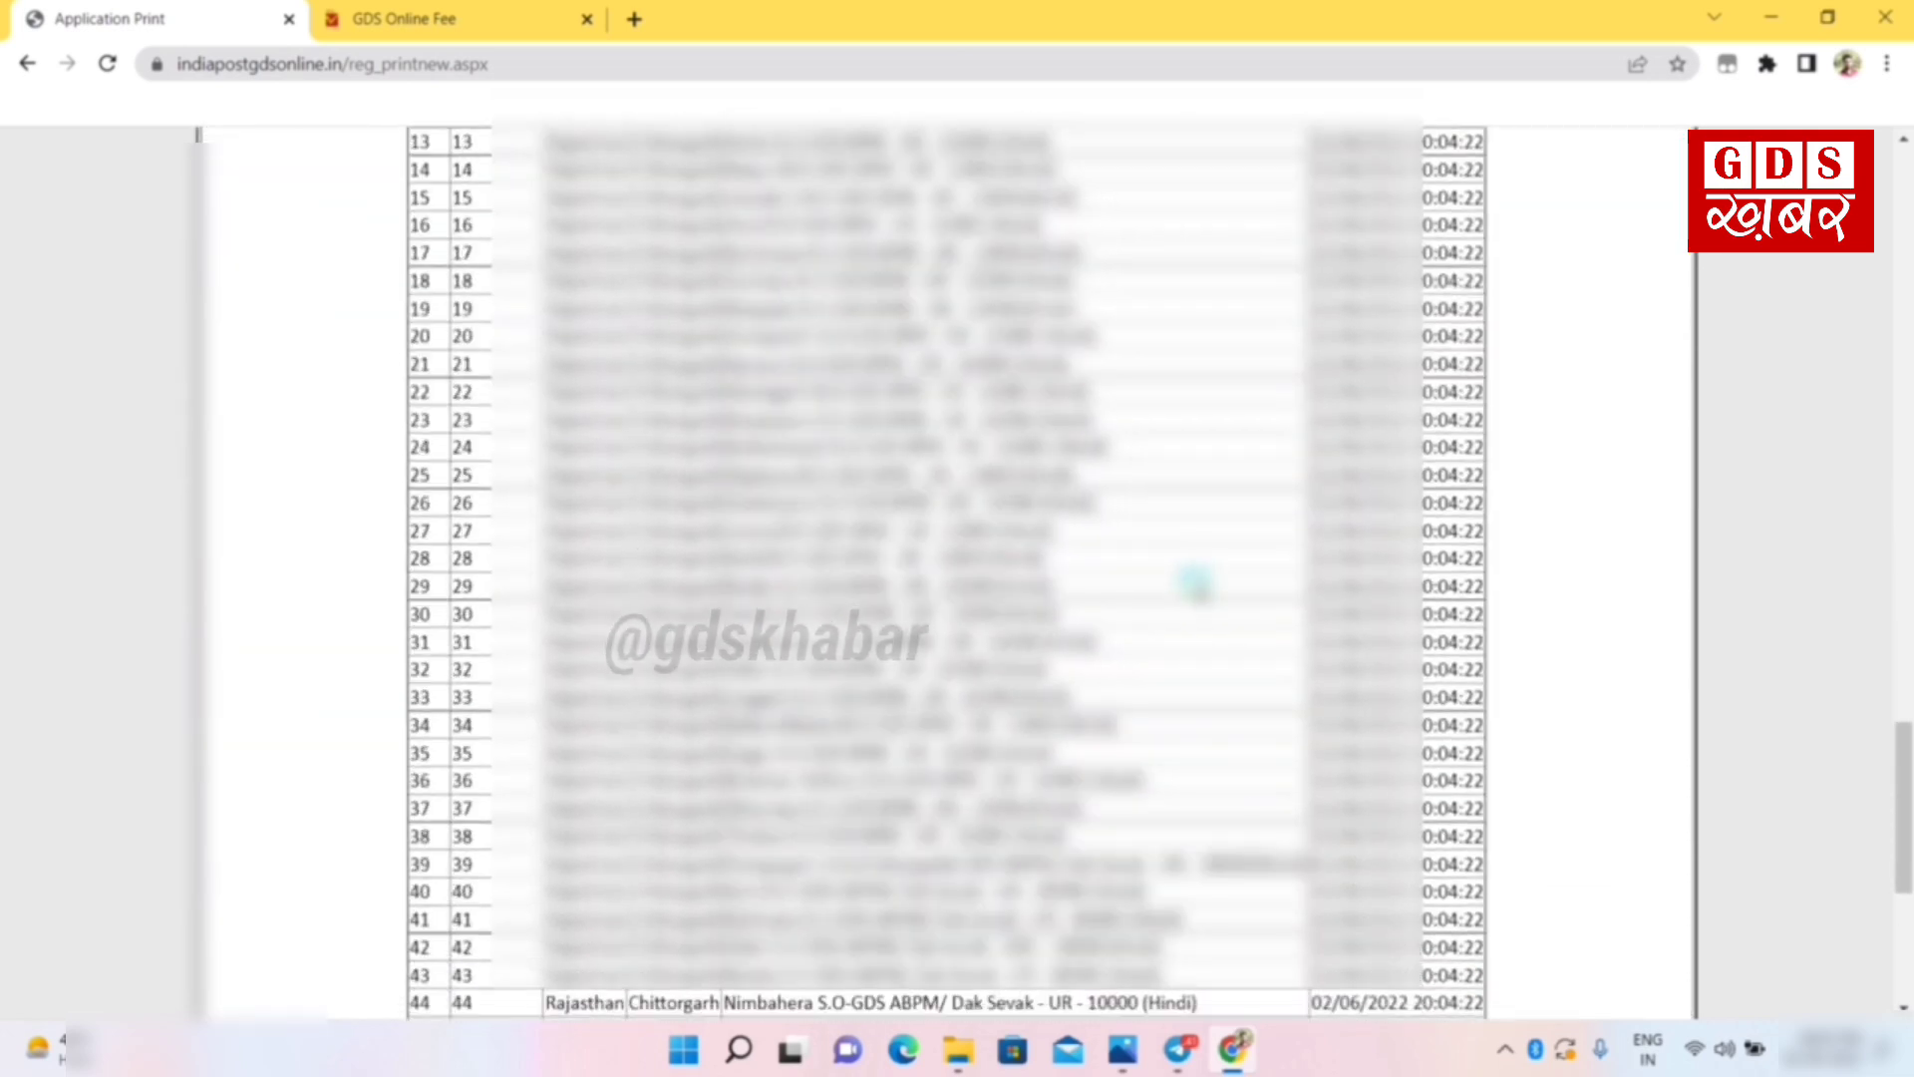
pyautogui.scroll(14, 1196, 583)
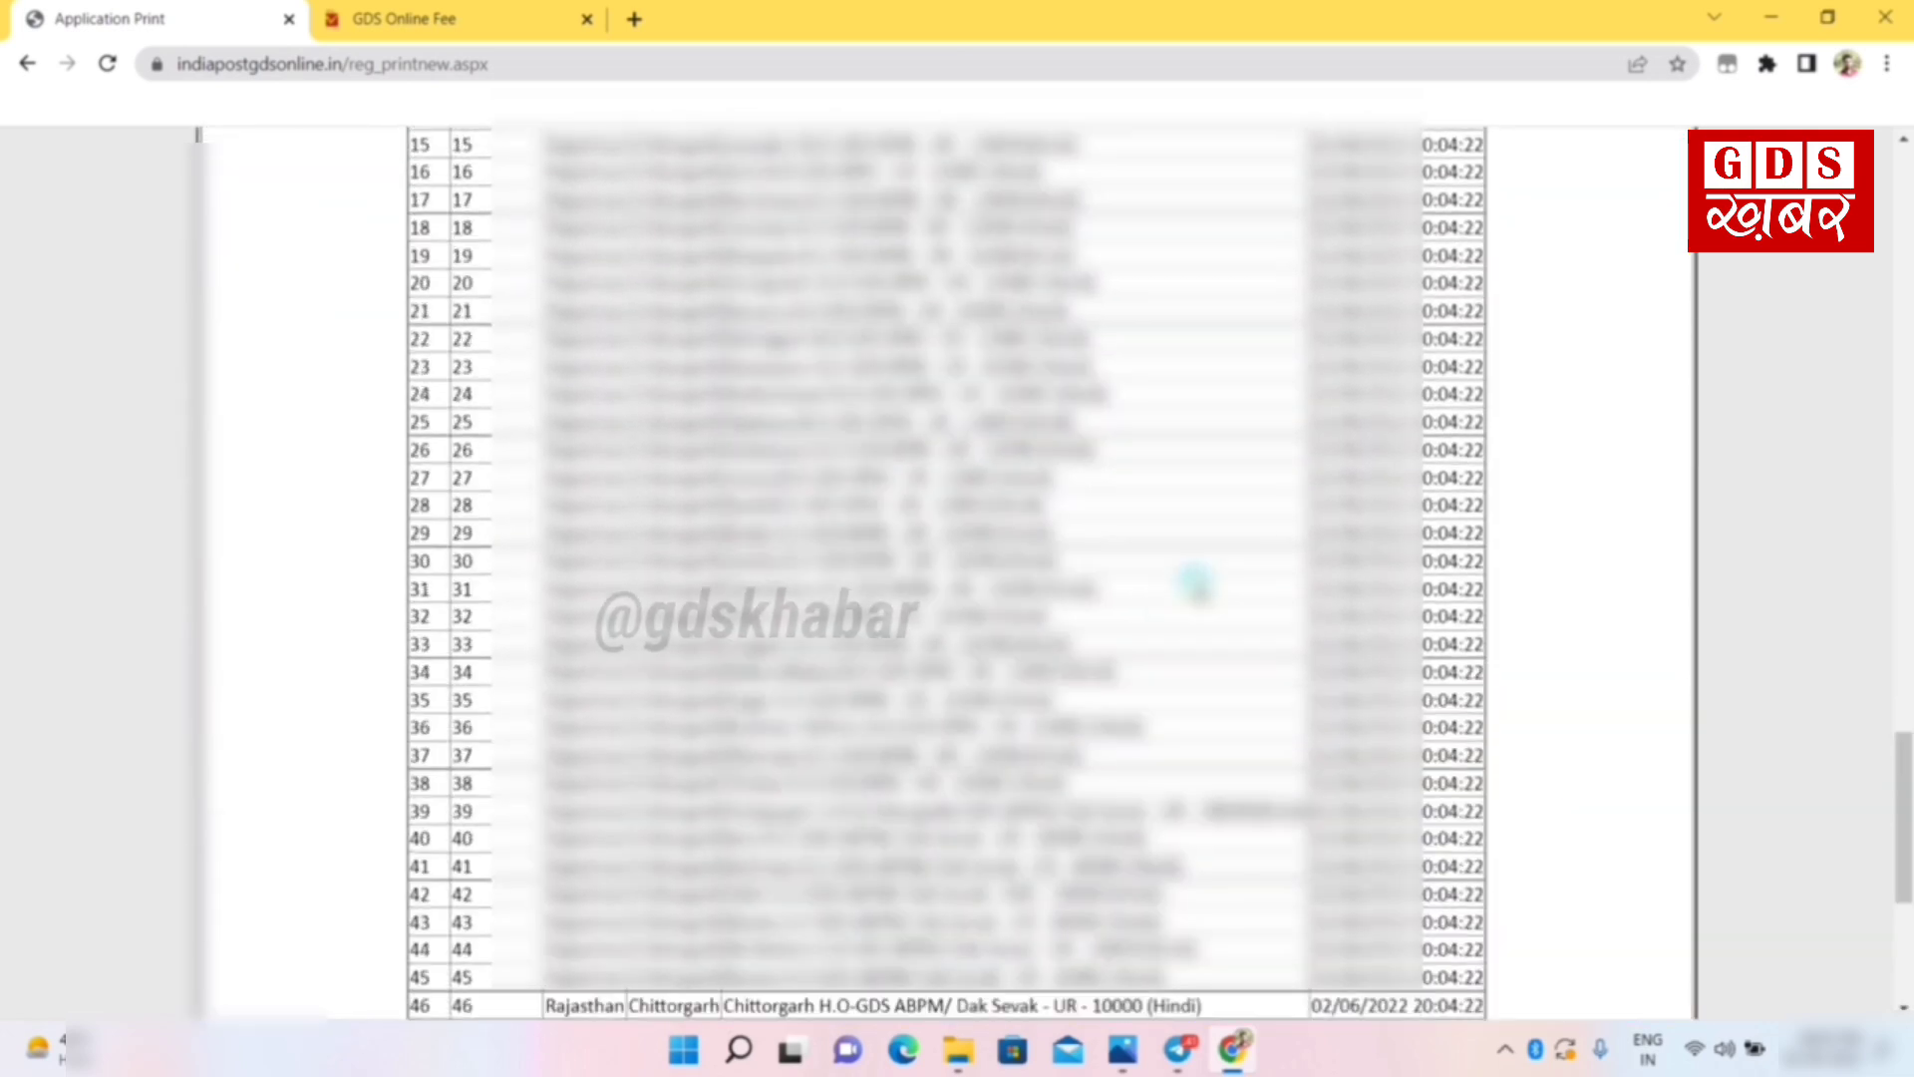
pyautogui.scroll(10, 1197, 583)
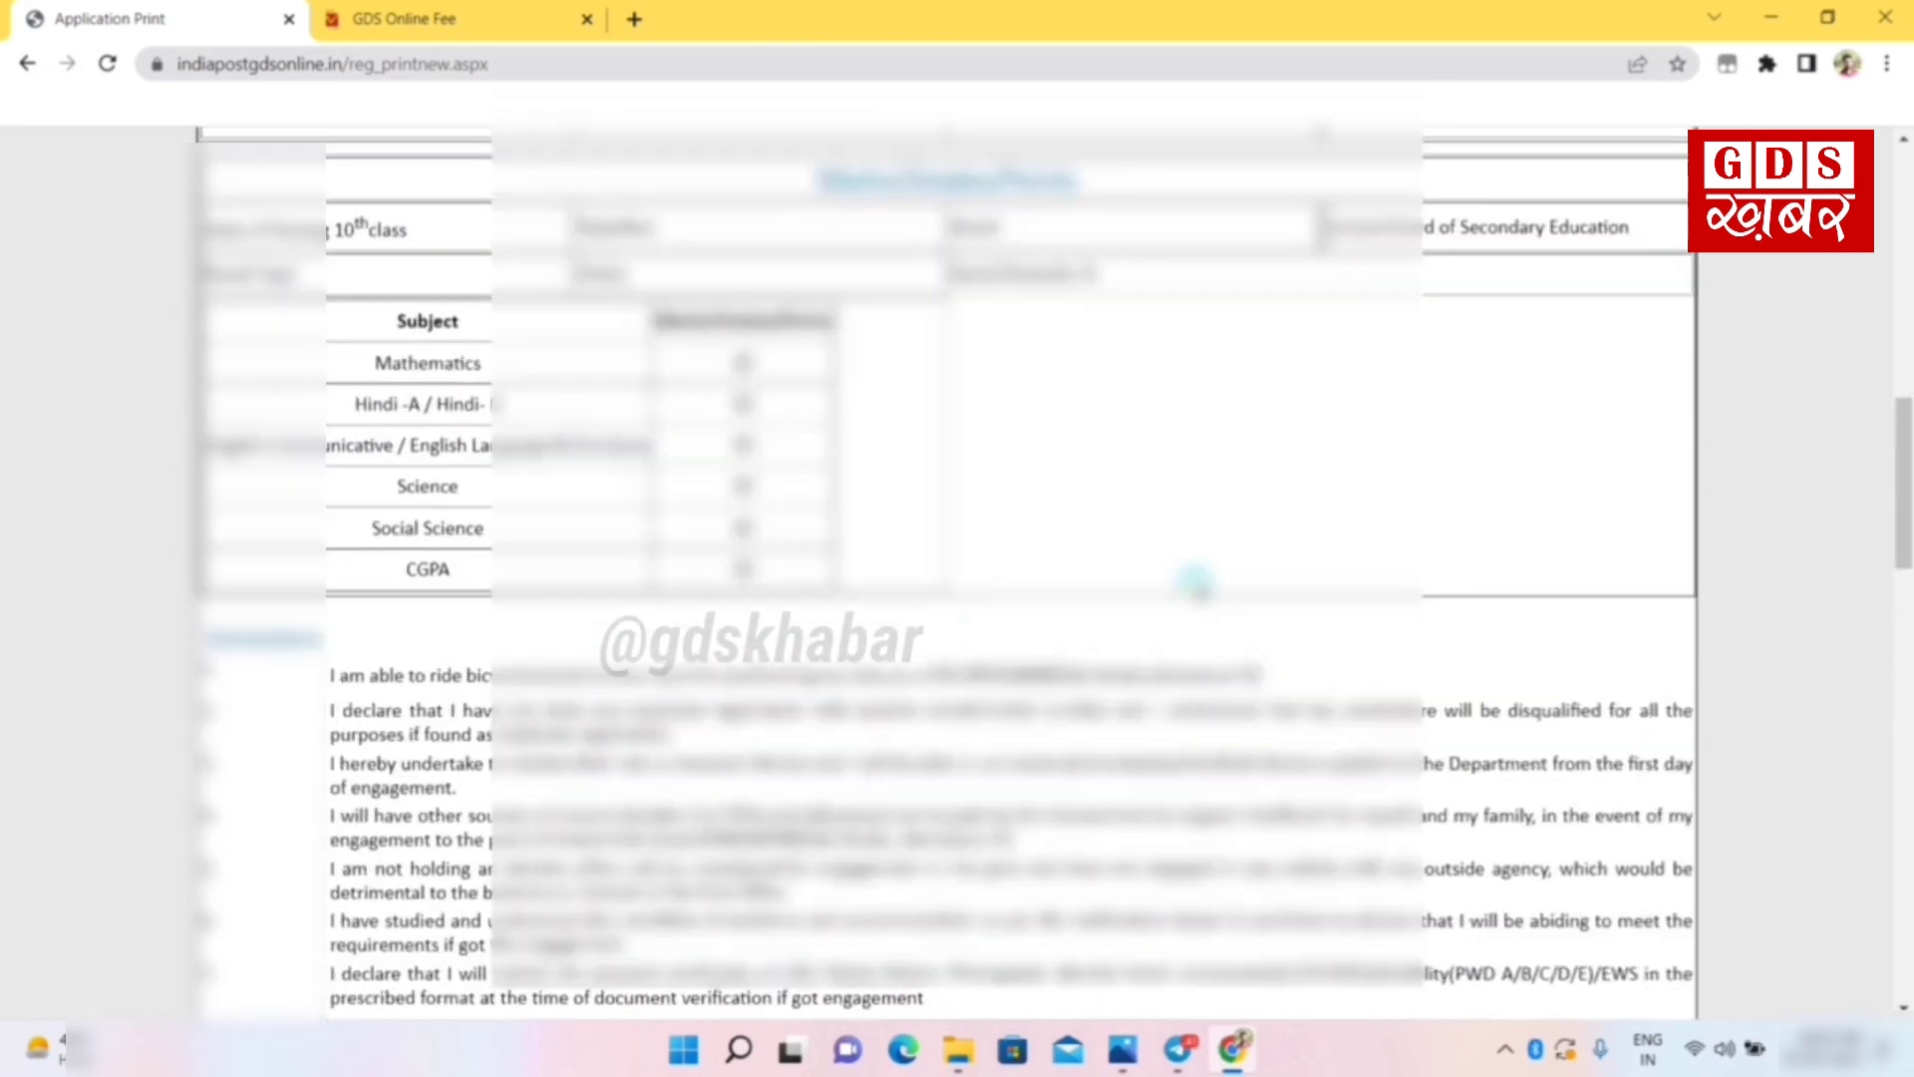
pyautogui.scroll(7, 1197, 583)
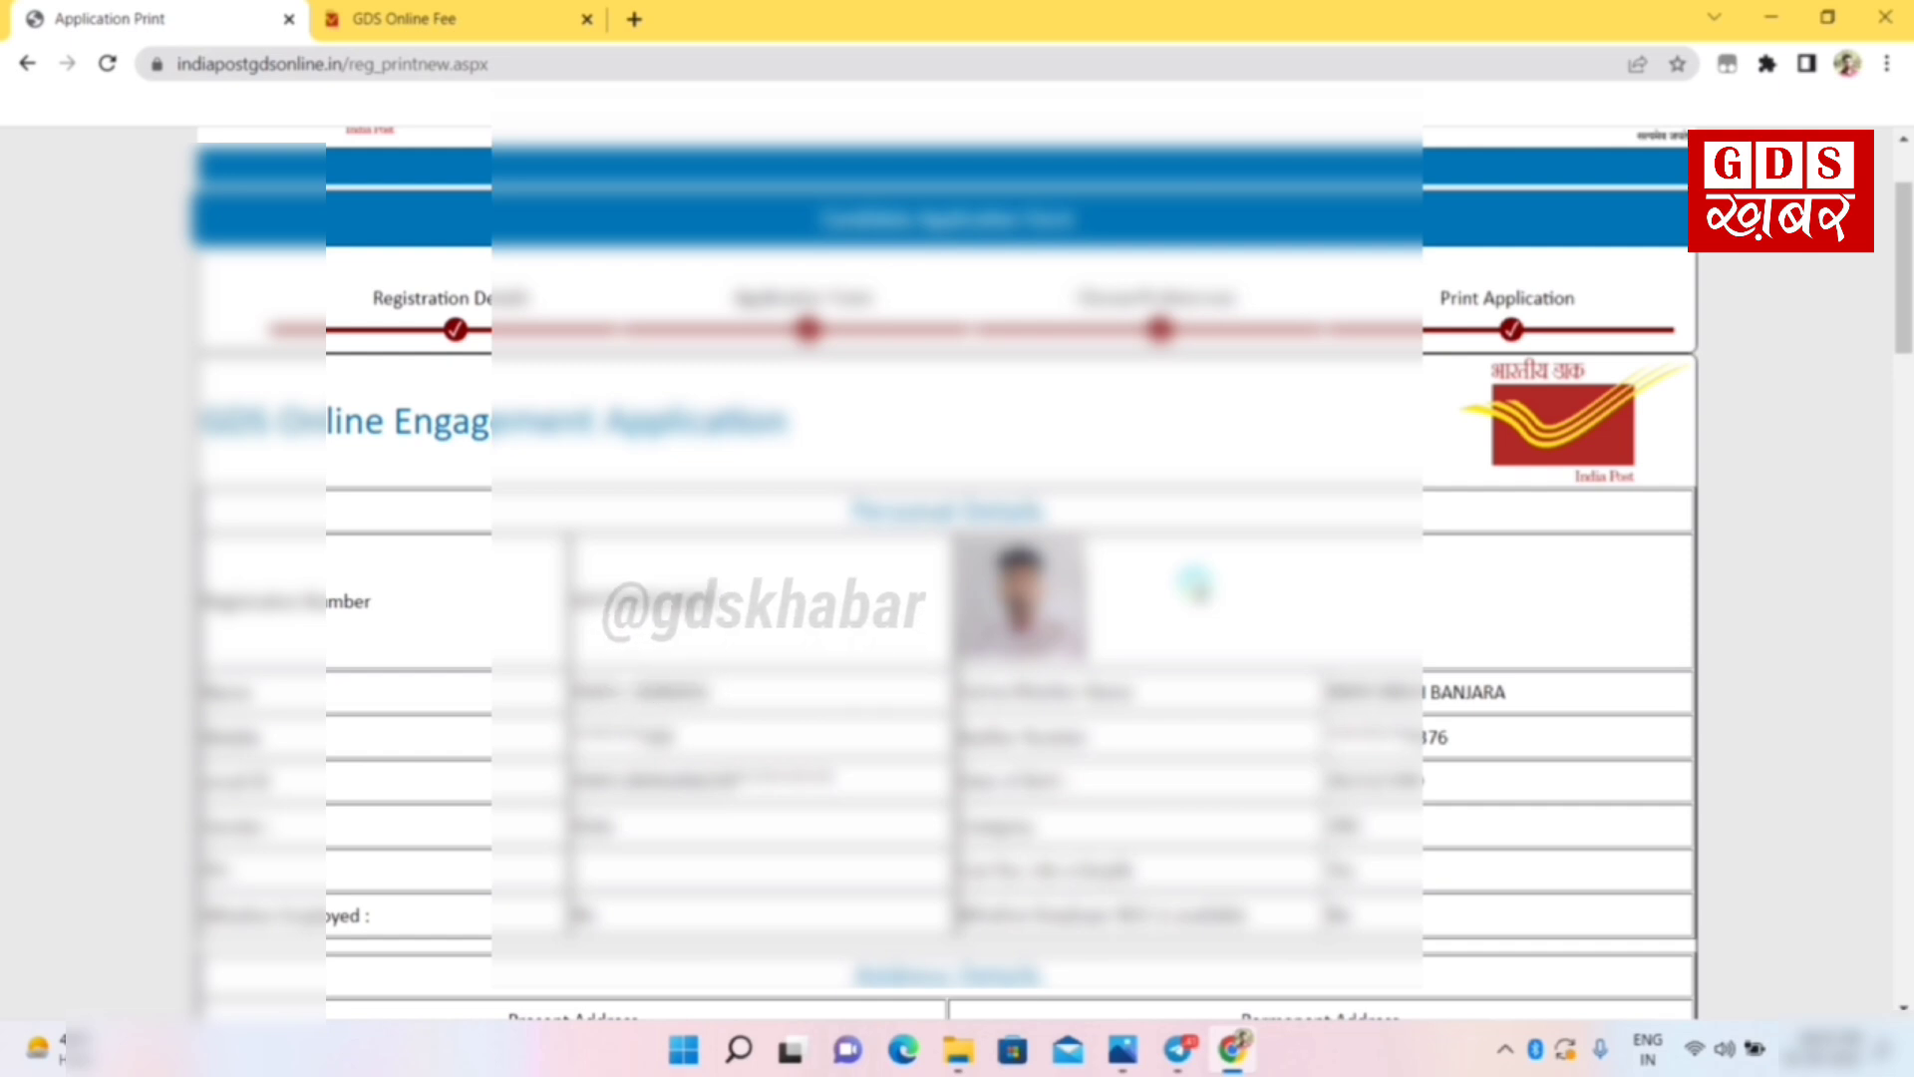
pyautogui.scroll(-12, 1196, 583)
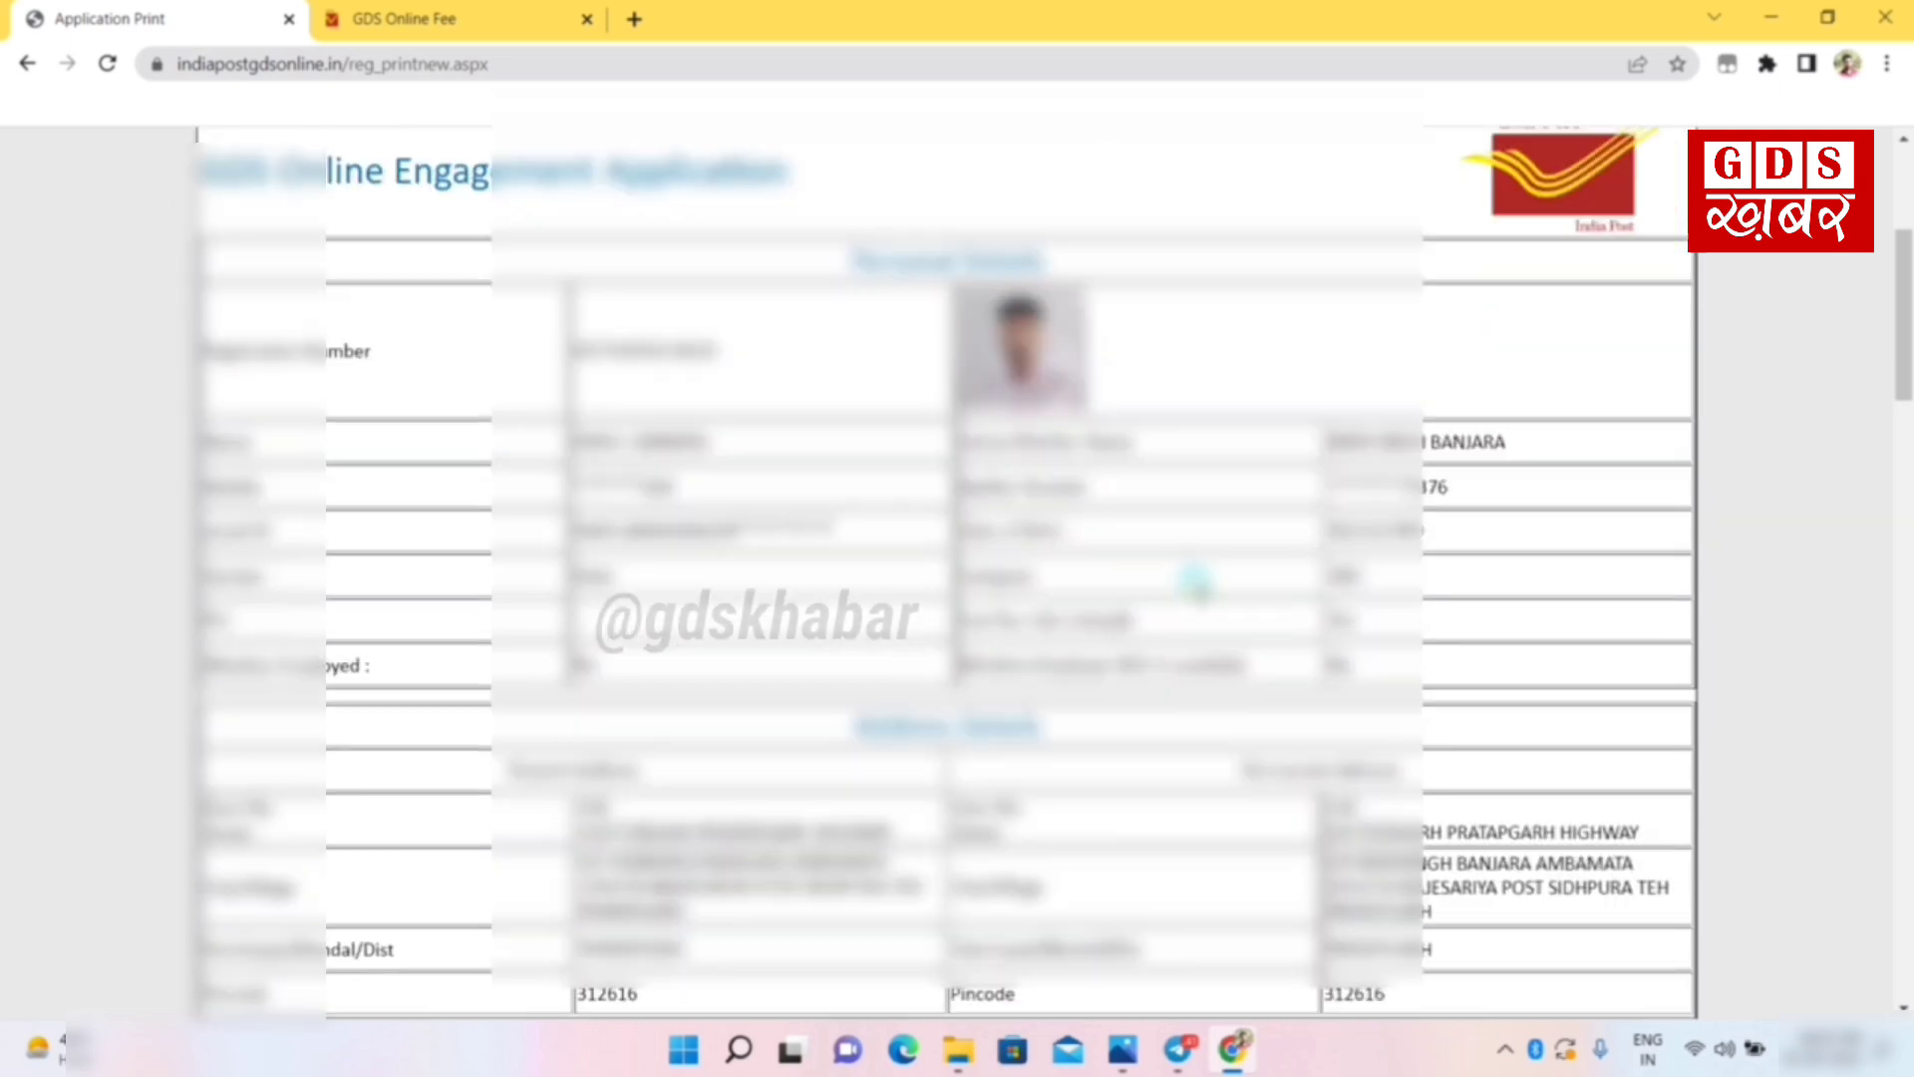
pyautogui.scroll(-6, 1196, 583)
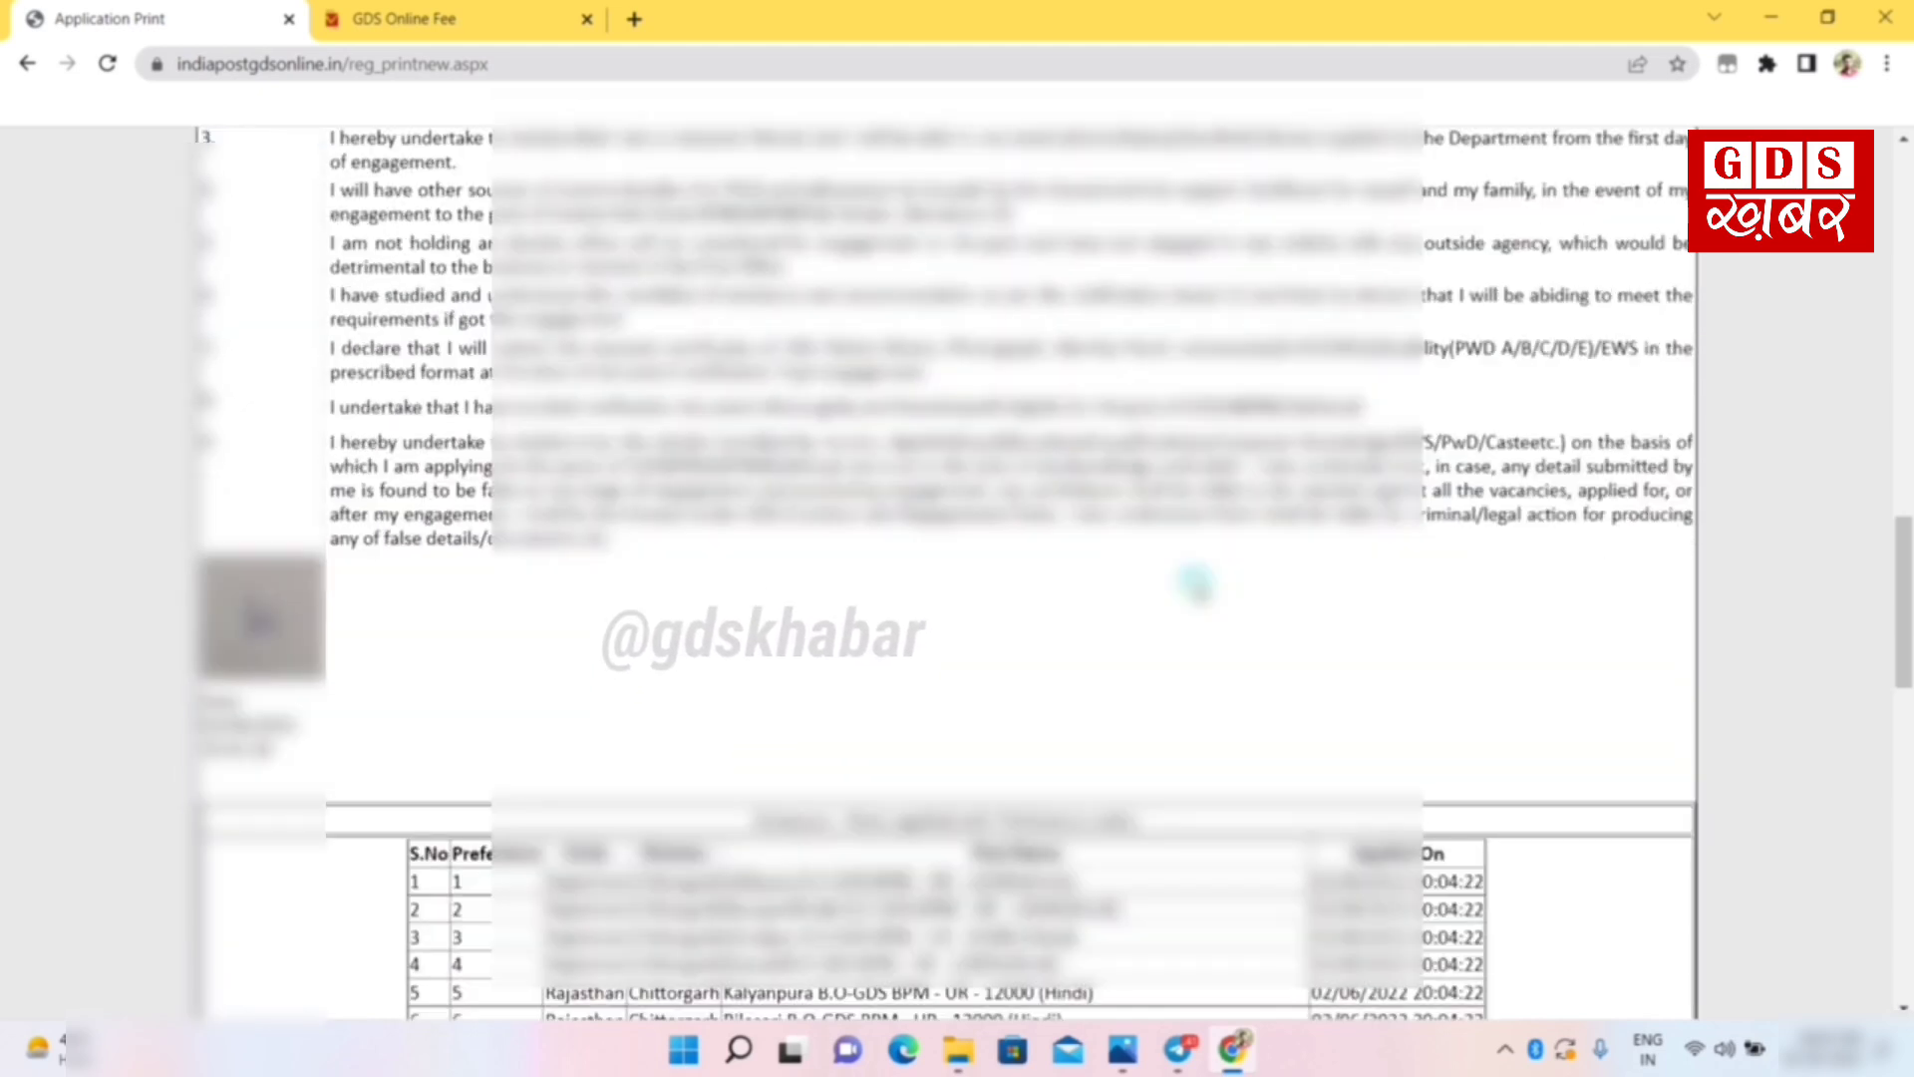
pyautogui.scroll(18, 1196, 584)
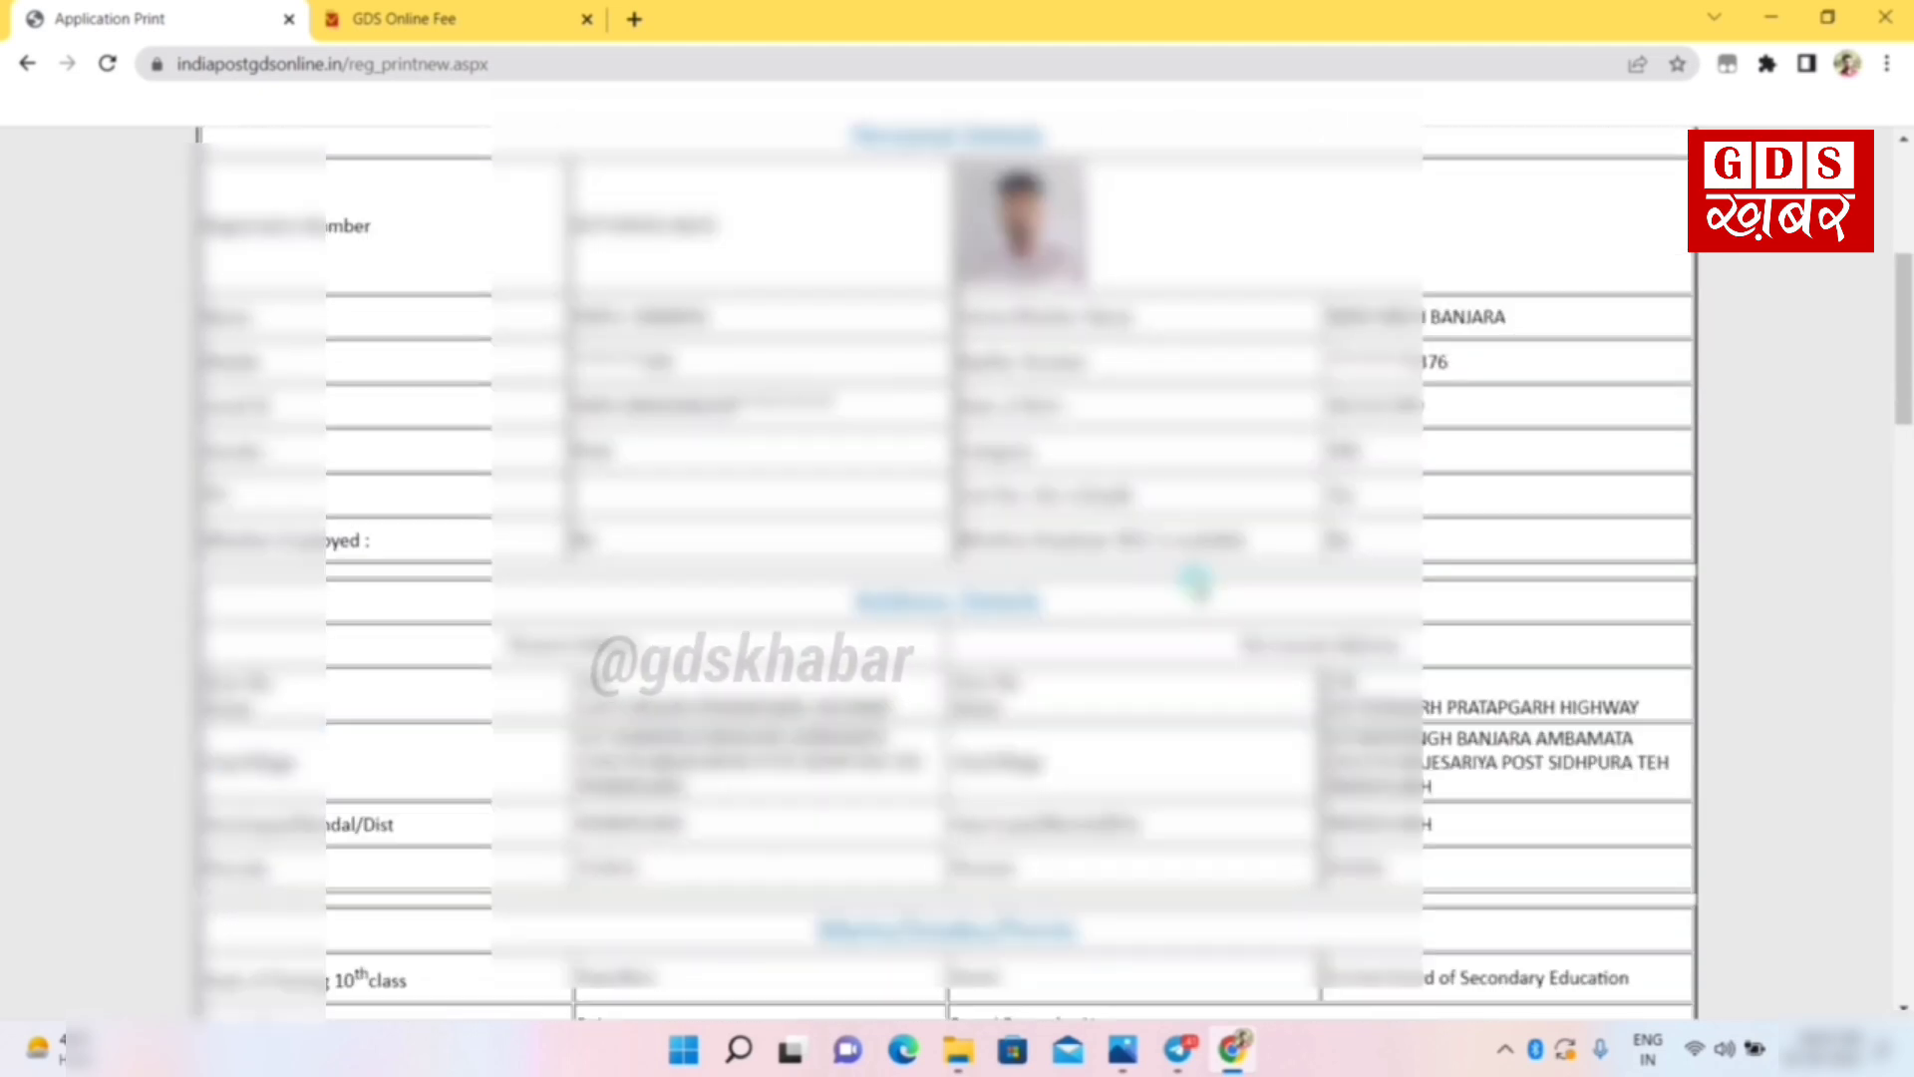
pyautogui.scroll(-15, 1197, 583)
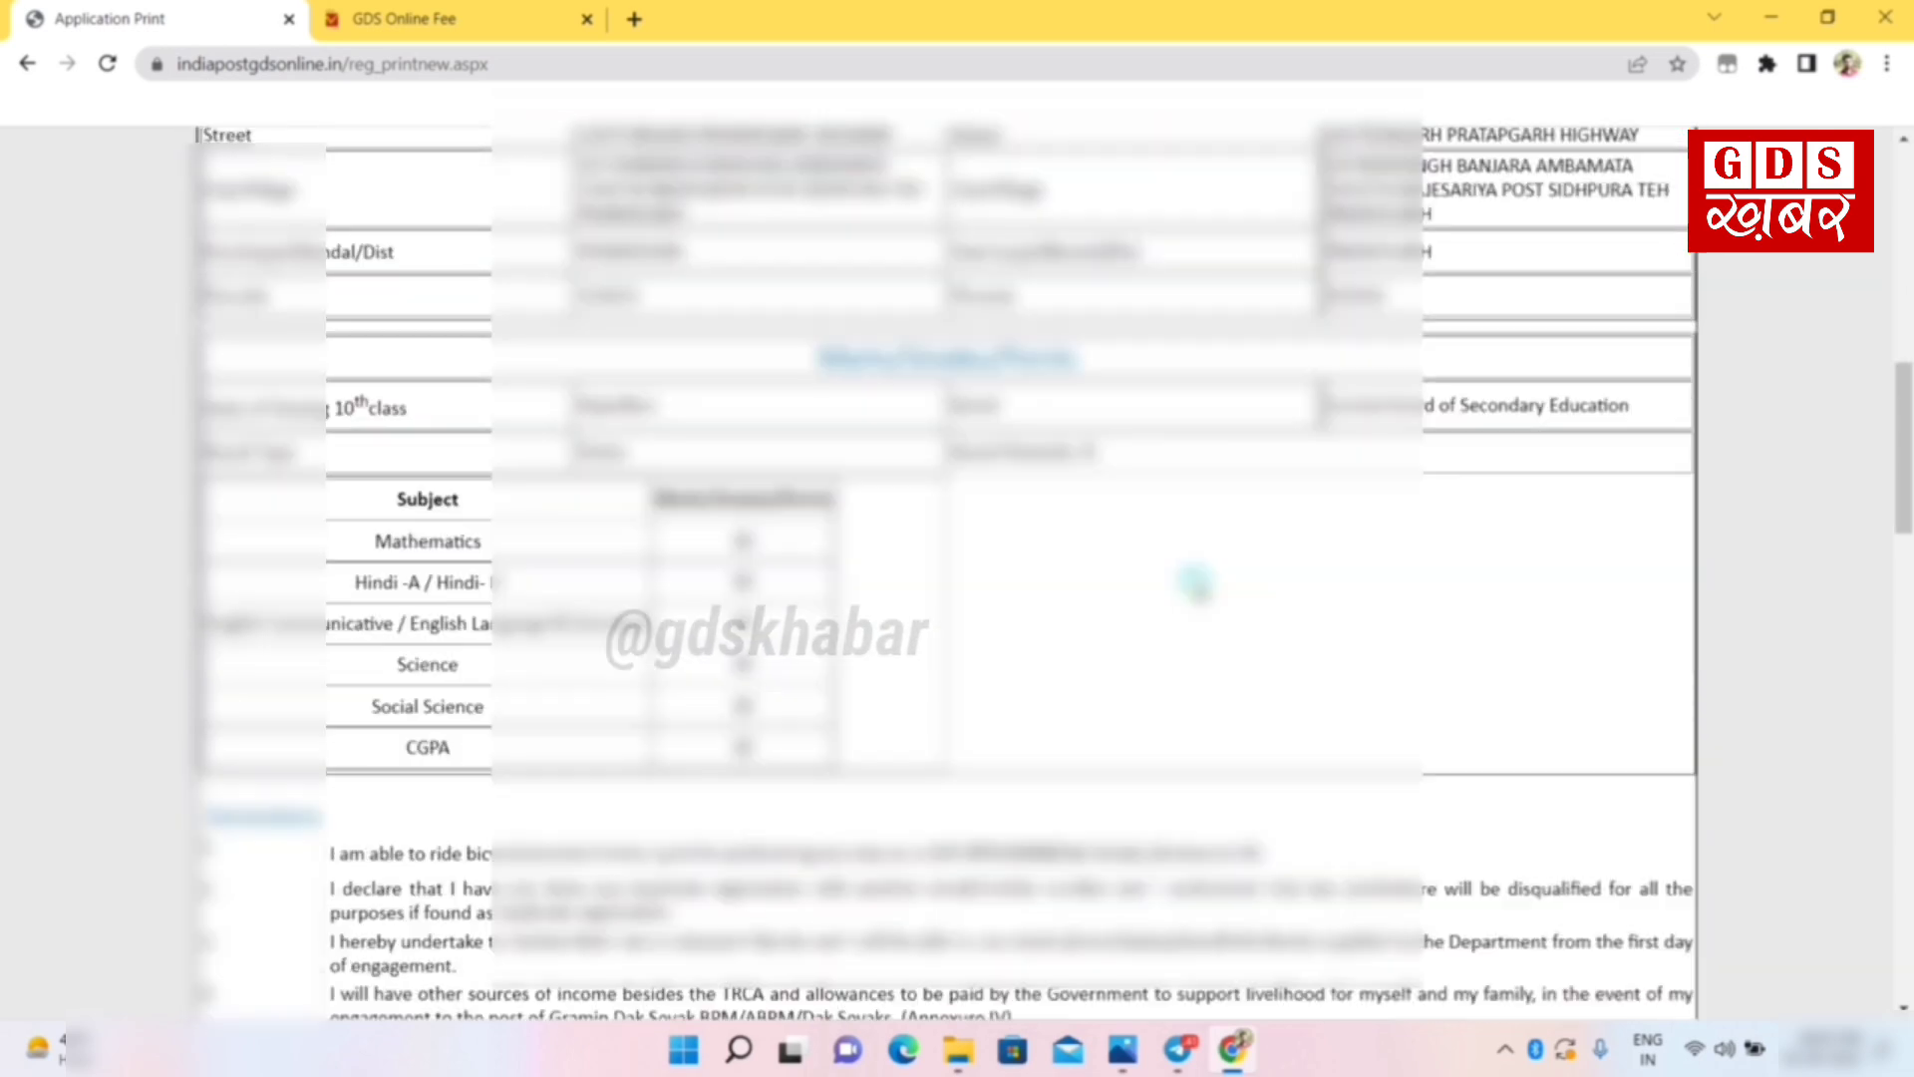
pyautogui.scroll(2, 1196, 584)
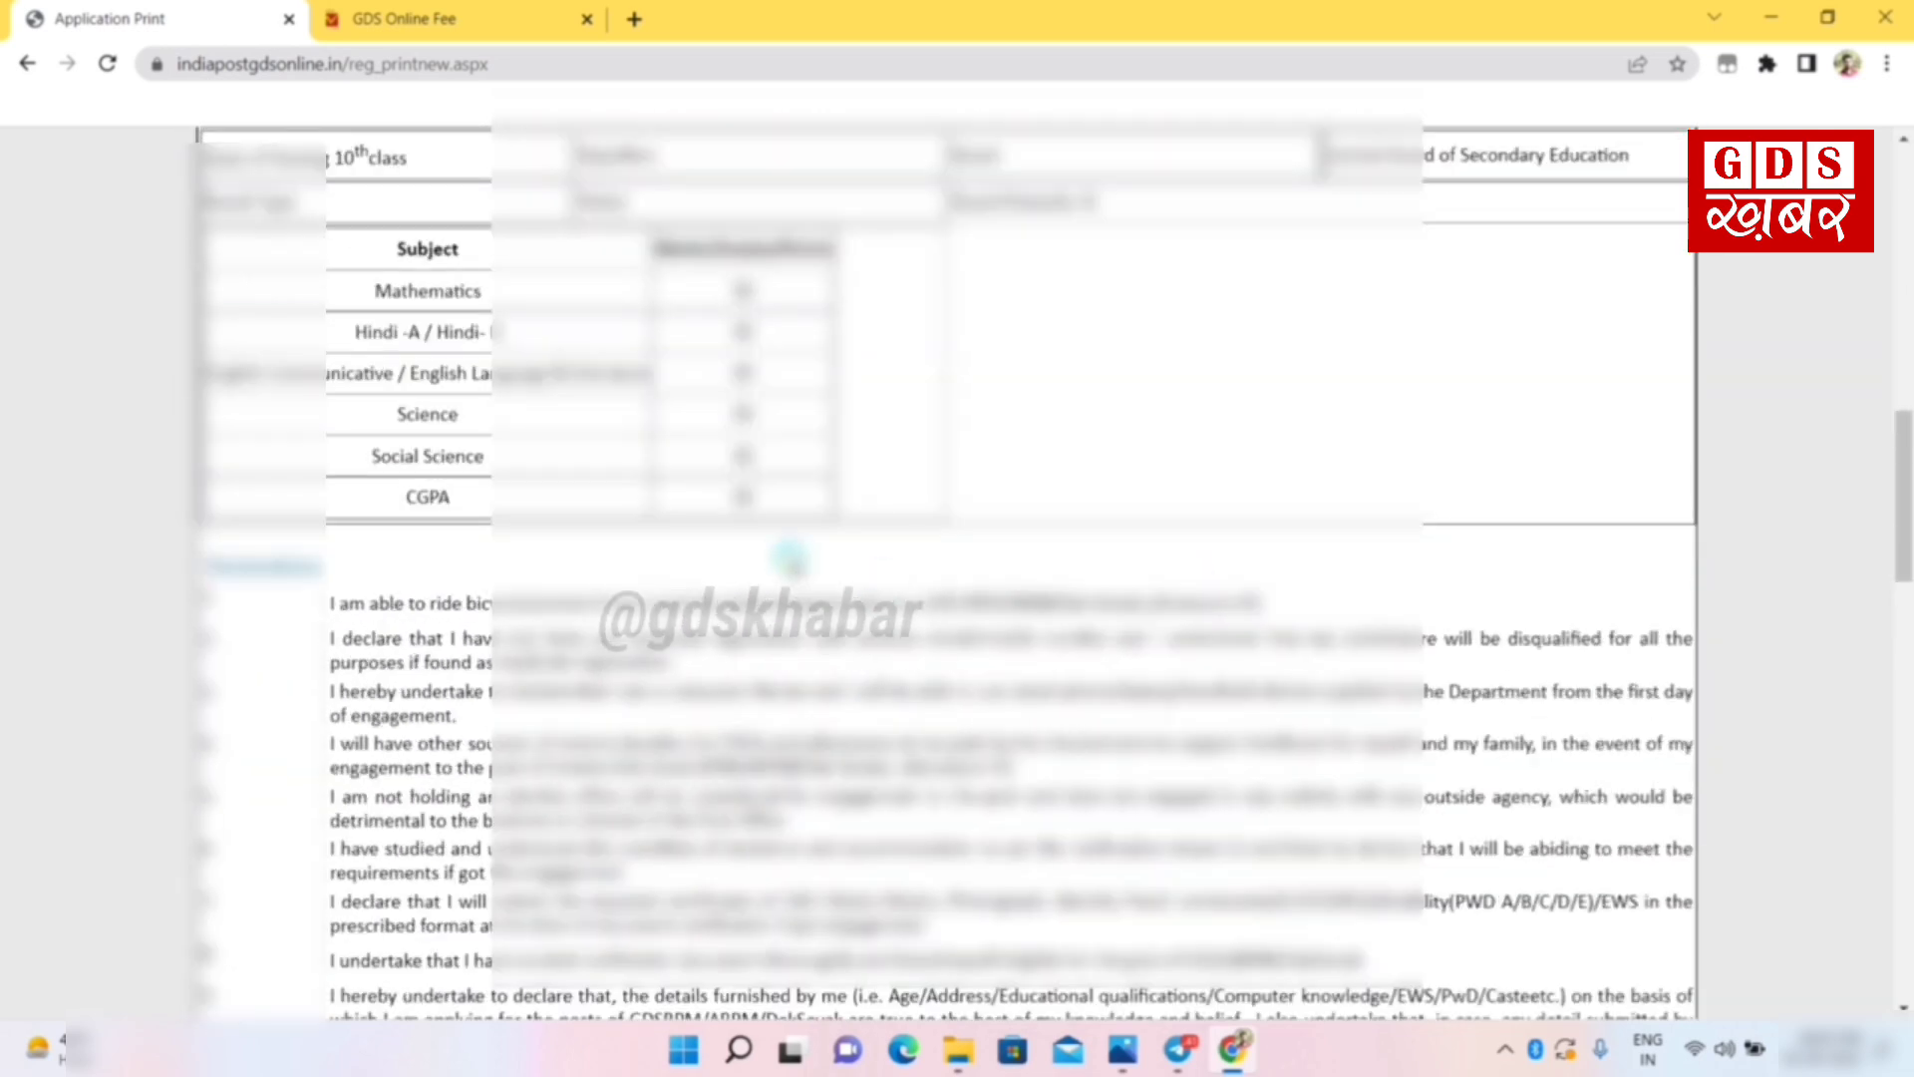
pyautogui.scroll(5, 647, 453)
pyautogui.scroll(-5, 648, 456)
pyautogui.scroll(-6, 650, 459)
pyautogui.scroll(-14, 654, 459)
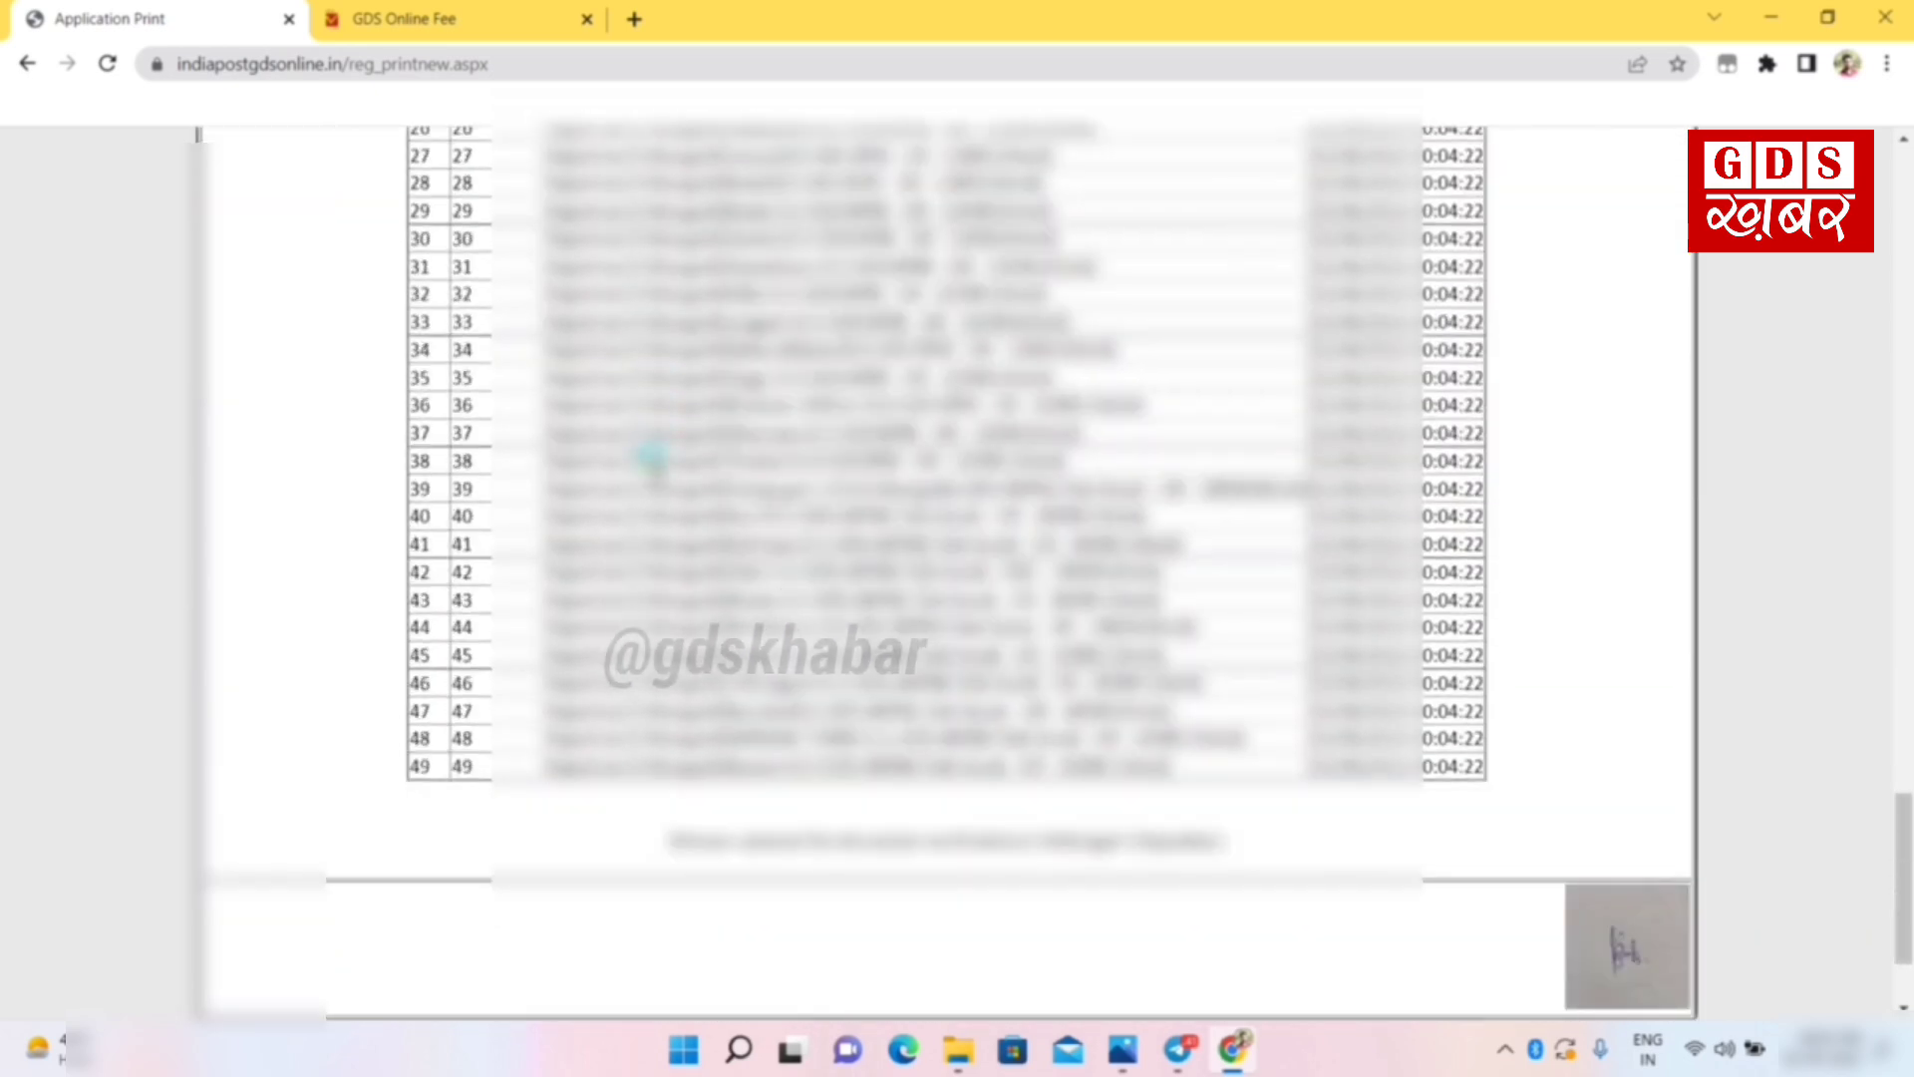